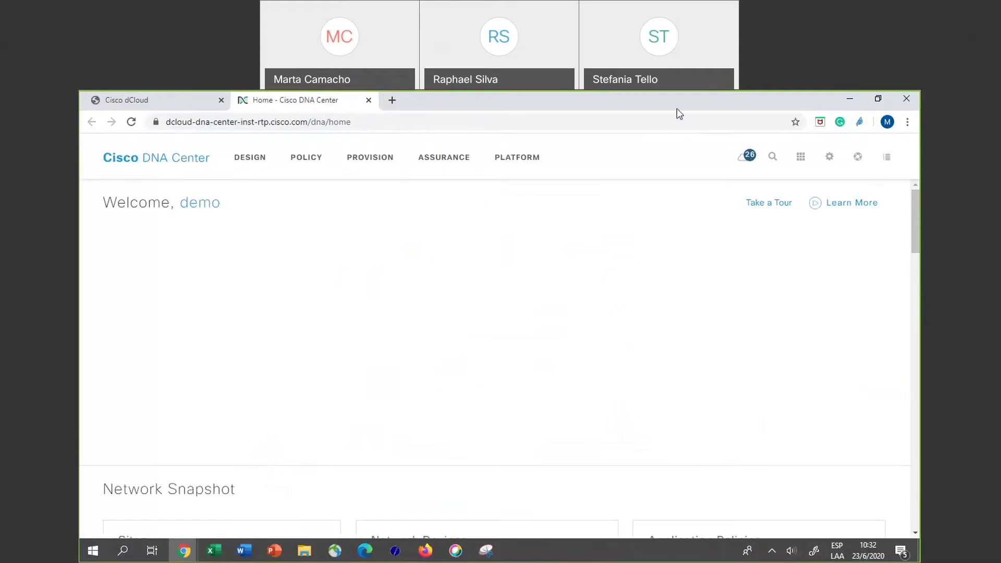
# Underline the Design, Policy, Provision and Assurance headings with on-screen annotations, point arrows at them, and clear the drawing.
pyautogui.moveTo(216, 161); pyautogui.dragTo(472, 175)
pyautogui.moveTo(264, 206)
pyautogui.mouseDown()
pyautogui.moveTo(252, 184)
pyautogui.moveTo(318, 181)
pyautogui.moveTo(319, 192)
pyautogui.mouseUp()
pyautogui.moveTo(357, 205)
pyautogui.mouseDown()
pyautogui.moveTo(379, 172)
pyautogui.moveTo(449, 189)
pyautogui.mouseUp()
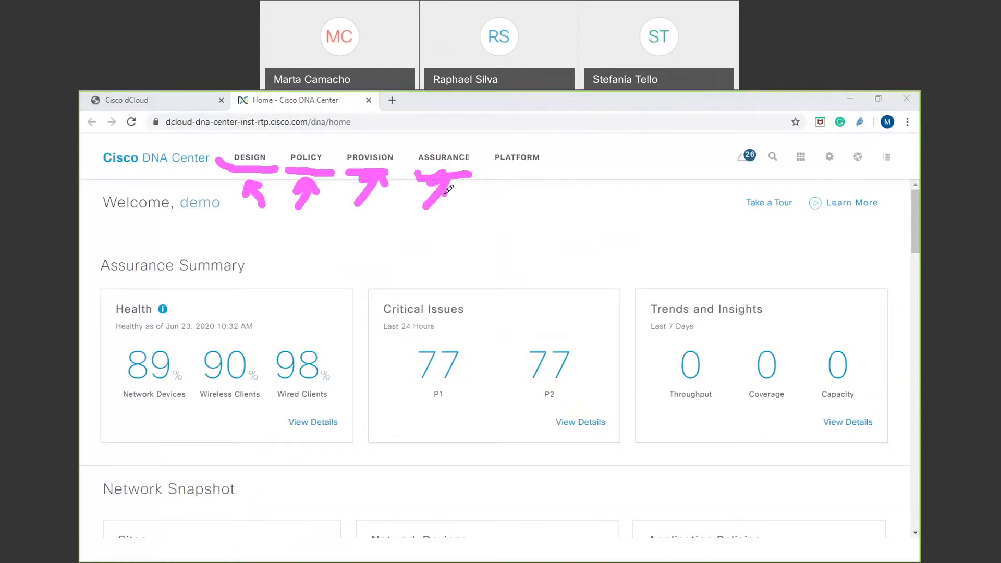
pyautogui.click(123, 199)
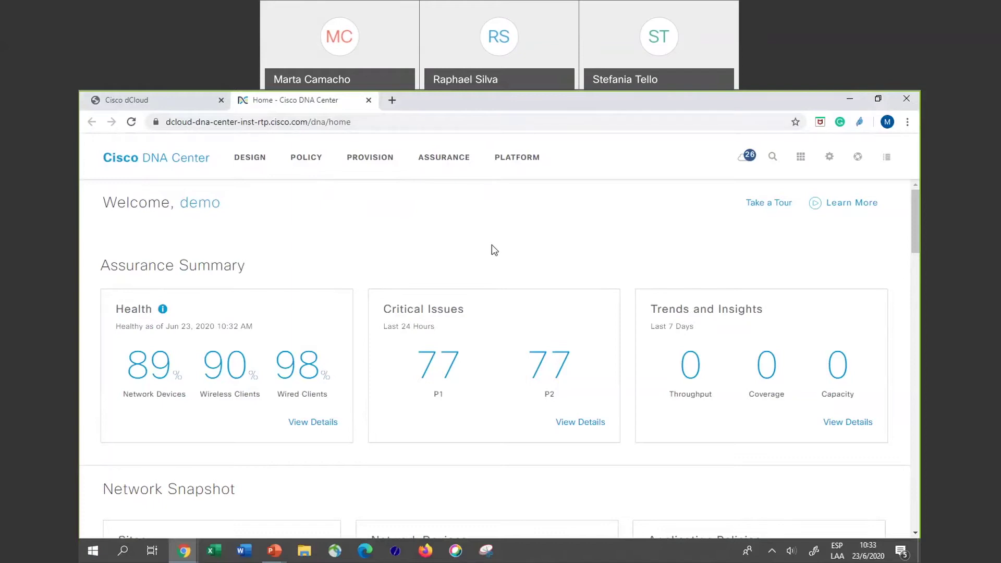
# Circle the Health figures in the Assurance Summary, point an arrow at them, and underline Network Devices and Wireless Clients.
pyautogui.scroll(-1, 492, 245)
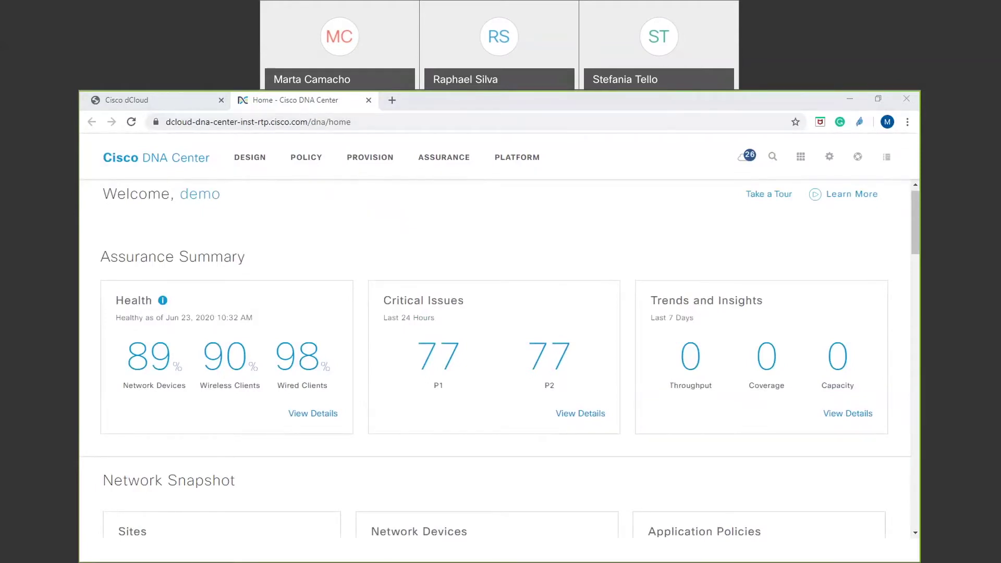
pyautogui.moveTo(125, 321)
pyautogui.mouseDown()
pyautogui.moveTo(365, 308)
pyautogui.moveTo(229, 415)
pyautogui.moveTo(133, 307)
pyautogui.mouseUp()
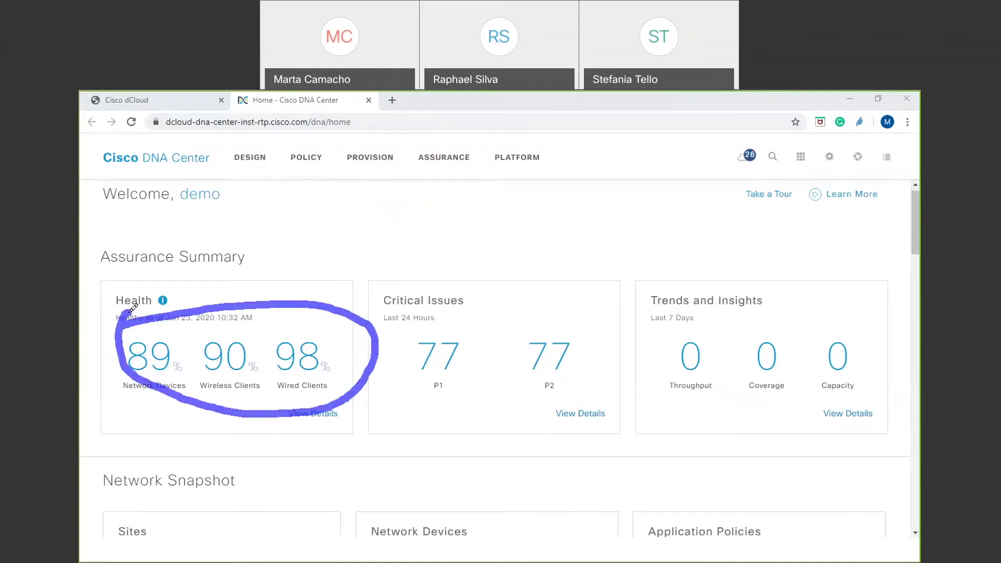
pyautogui.moveTo(227, 195)
pyautogui.mouseDown()
pyautogui.moveTo(134, 290)
pyautogui.moveTo(177, 266)
pyautogui.mouseUp()
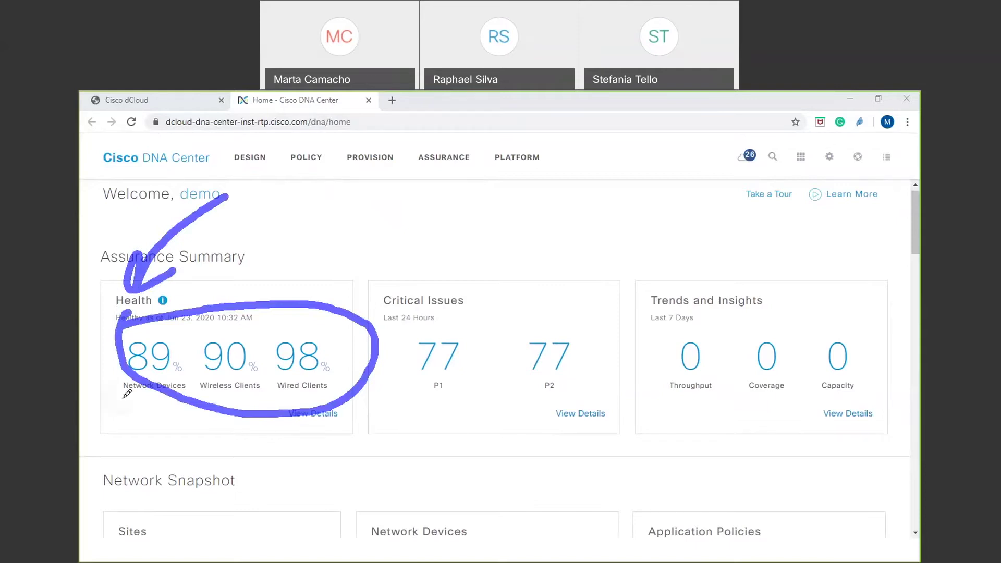
pyautogui.moveTo(119, 399); pyautogui.dragTo(184, 399)
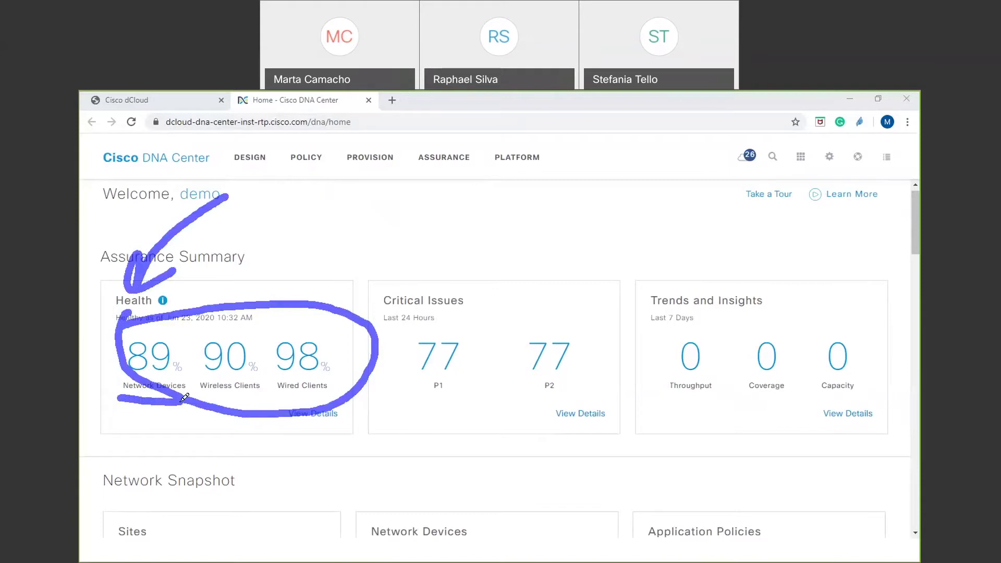
pyautogui.moveTo(199, 396); pyautogui.dragTo(254, 399)
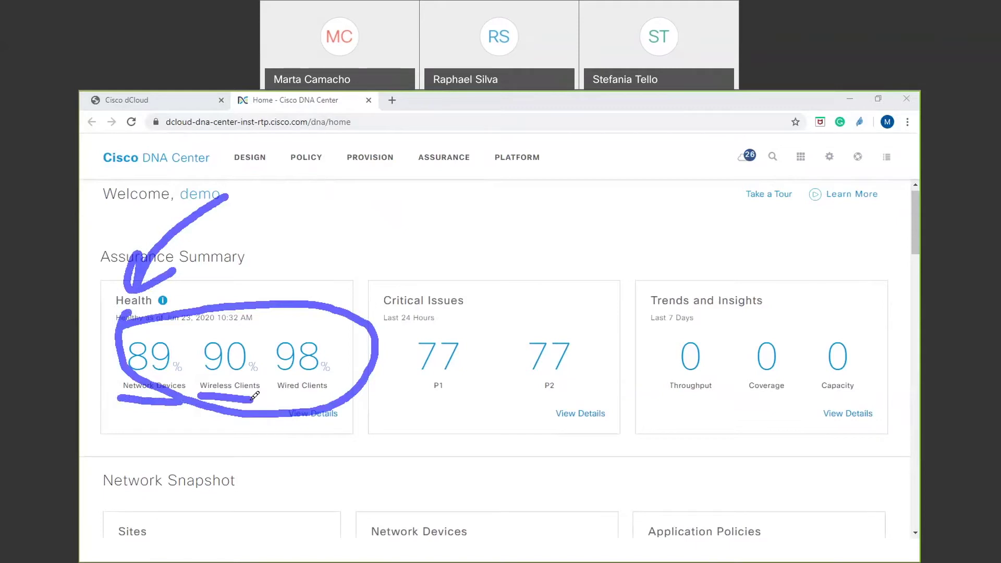
# Underline the Critical Issues heading, outline the P1 and P2 counts, and clear all annotations.
pyautogui.moveTo(368, 303); pyautogui.dragTo(476, 311)
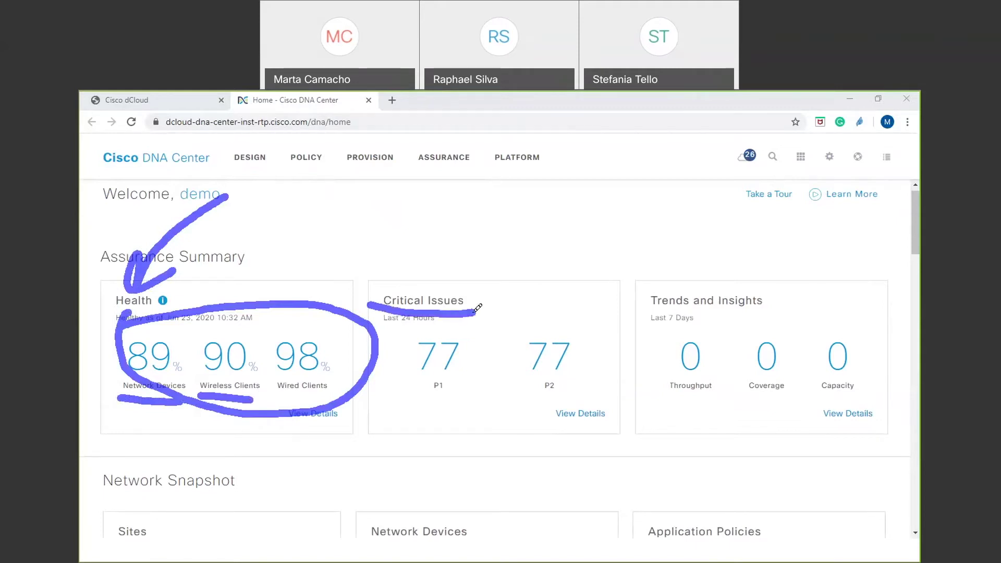
pyautogui.moveTo(577, 321)
pyautogui.mouseDown()
pyautogui.moveTo(524, 313)
pyautogui.moveTo(514, 412)
pyautogui.moveTo(588, 316)
pyautogui.mouseUp()
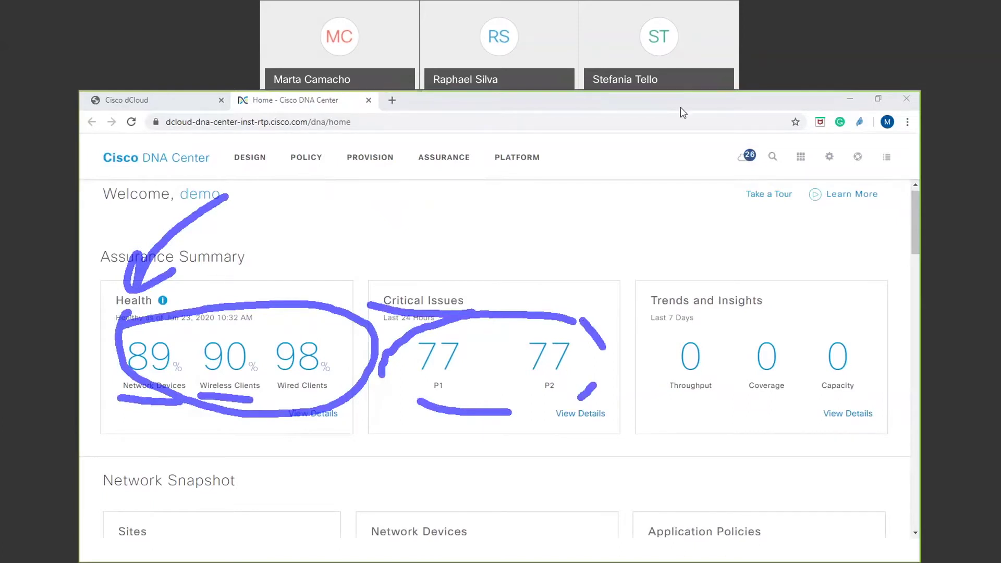
pyautogui.press('Escape')
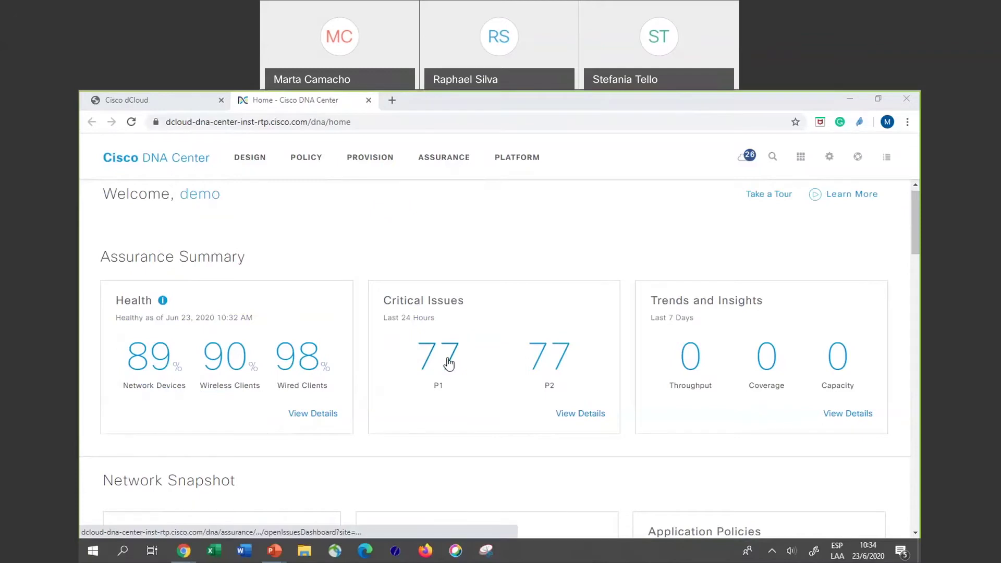
# Open the P1 critical issues from the Assurance Summary and review the Open Issues timeline and issue list.
pyautogui.click(448, 363)
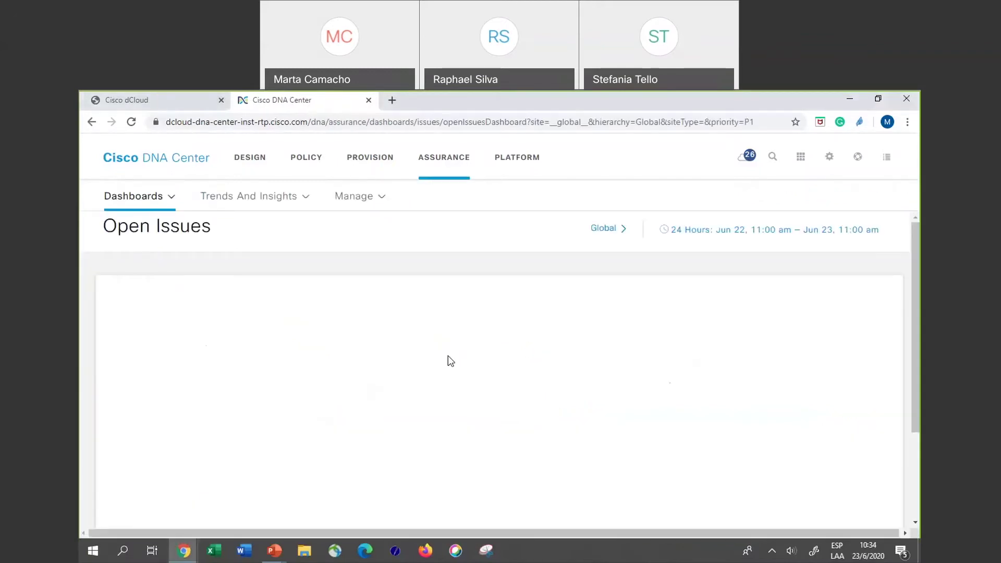
pyautogui.scroll(-2, 432, 435)
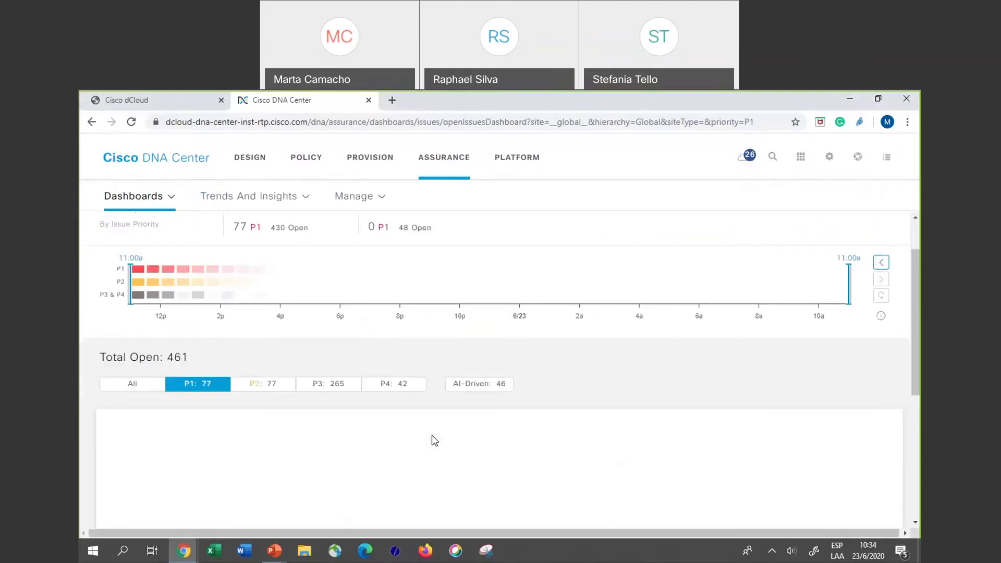
pyautogui.scroll(-4, 231, 372)
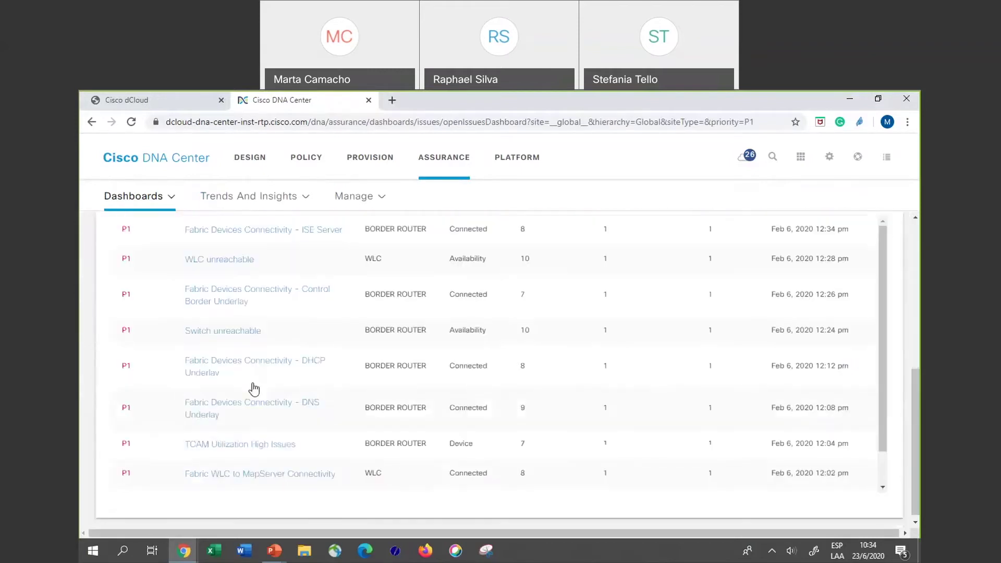
pyautogui.scroll(1, 256, 388)
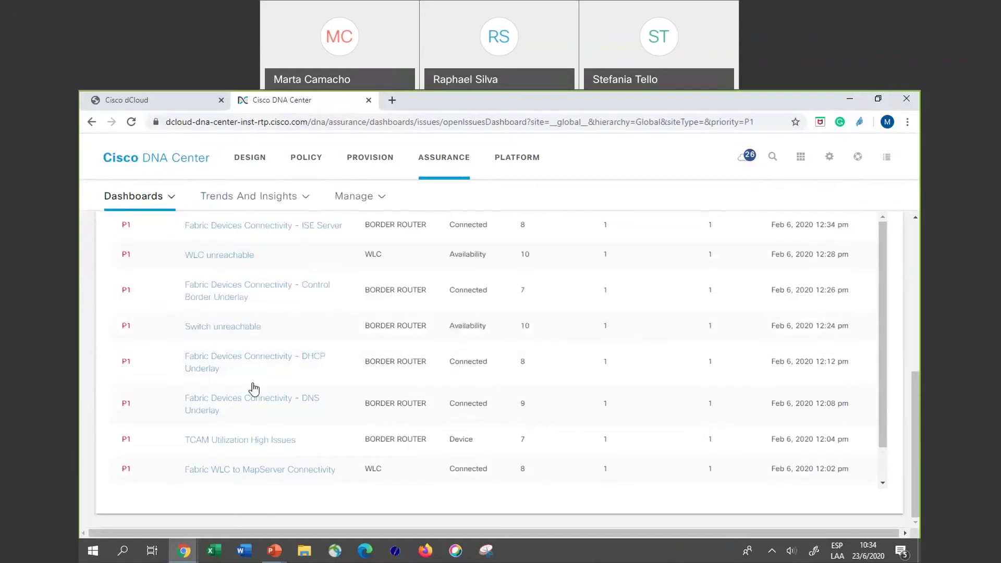
pyautogui.scroll(5, 254, 389)
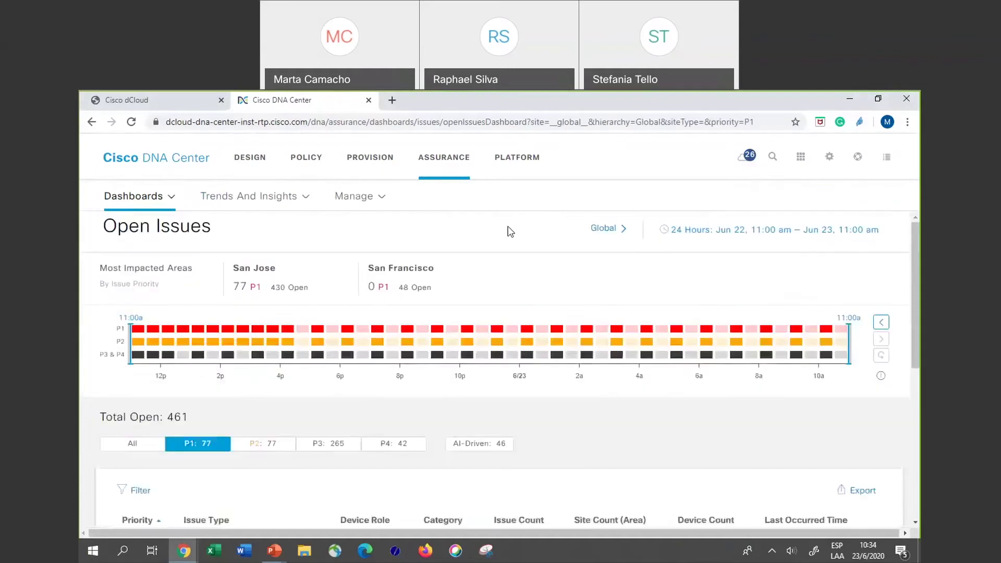
# Open the Design network hierarchy, mark Global and its continent areas with annotations, and clear the drawing.
pyautogui.click(251, 162)
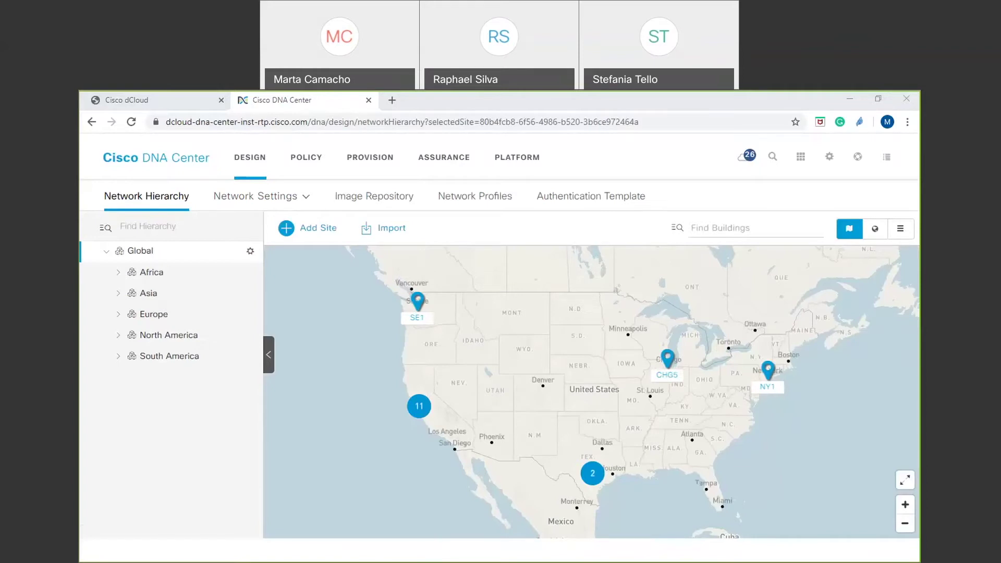
pyautogui.moveTo(172, 229)
pyautogui.mouseDown()
pyautogui.moveTo(106, 246)
pyautogui.moveTo(178, 233)
pyautogui.mouseUp()
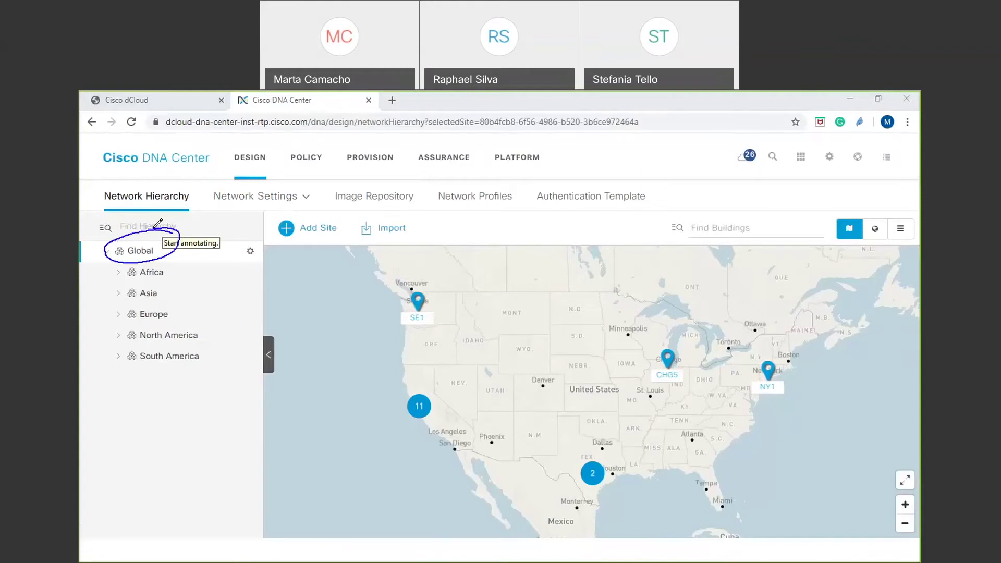
pyautogui.moveTo(210, 265)
pyautogui.mouseDown()
pyautogui.moveTo(230, 292)
pyautogui.moveTo(221, 365)
pyautogui.moveTo(246, 345)
pyautogui.mouseUp()
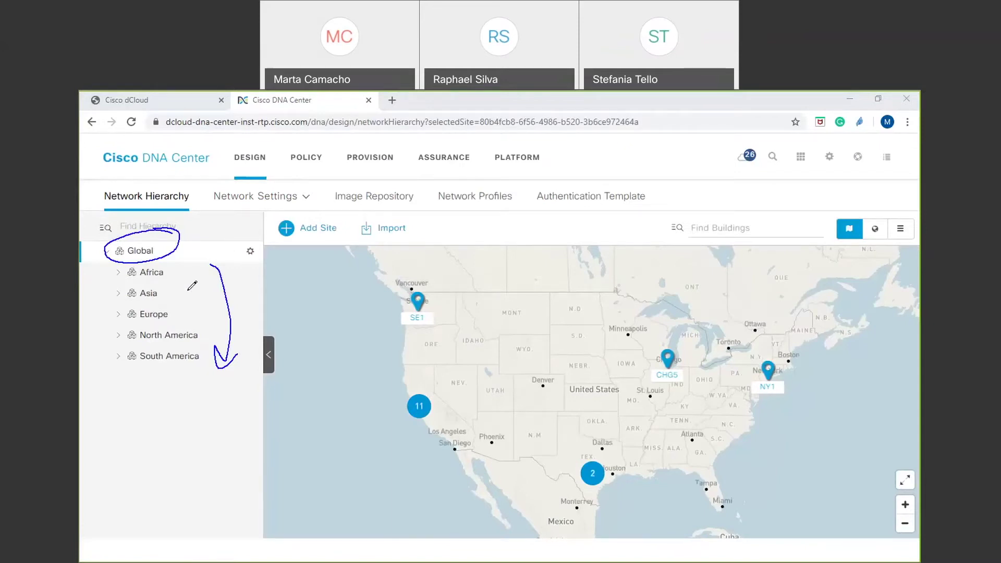
pyautogui.moveTo(106, 272); pyautogui.dragTo(174, 272)
pyautogui.moveTo(106, 294); pyautogui.dragTo(188, 294)
pyautogui.moveTo(104, 318)
pyautogui.mouseDown()
pyautogui.moveTo(201, 317)
pyautogui.moveTo(233, 333)
pyautogui.mouseUp()
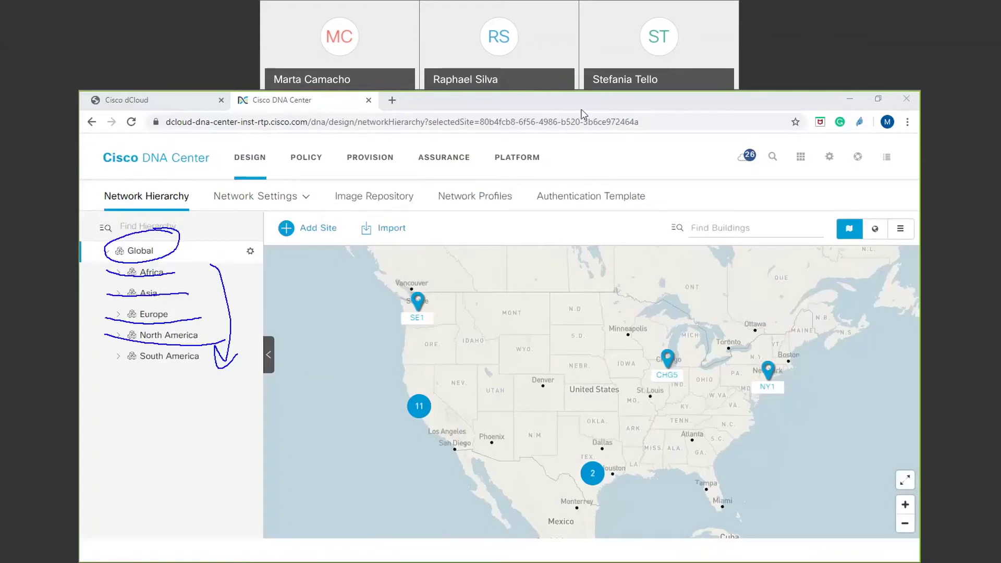
pyautogui.press('Escape')
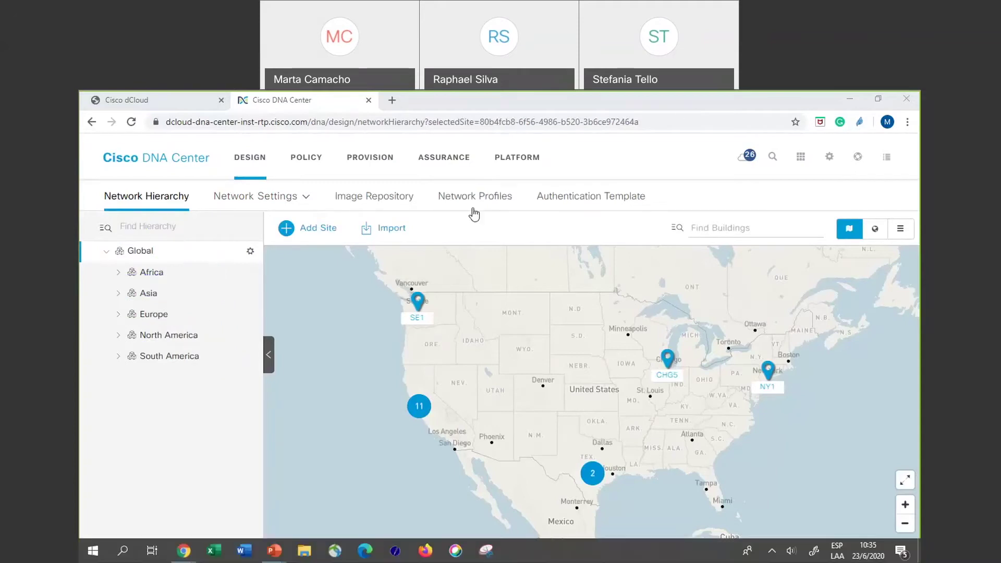
# Show the Add Site choices, mark the area, building and floor options and the Europe area with annotations, and clear them.
pyautogui.click(287, 229)
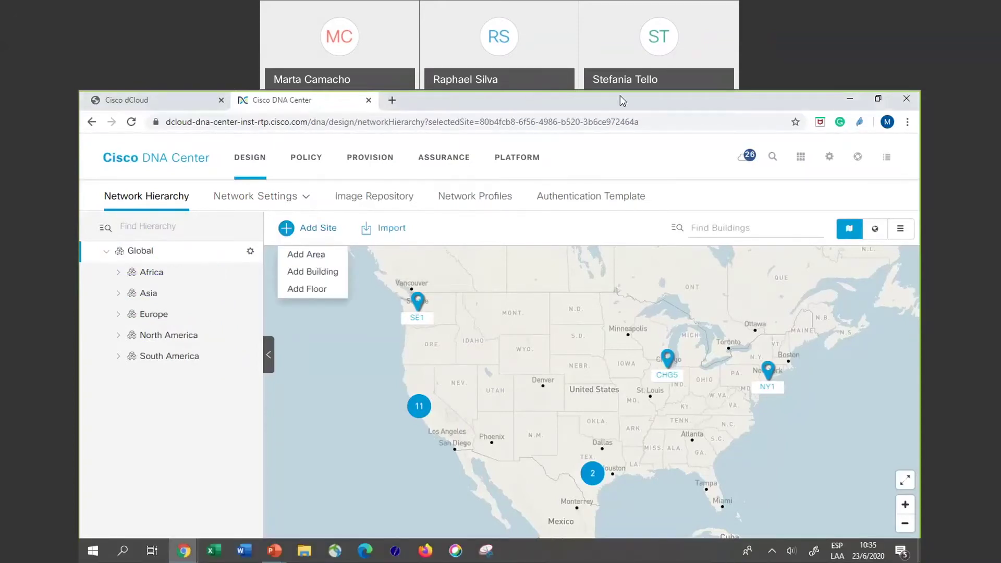
pyautogui.hotkey('ctrl', '2')
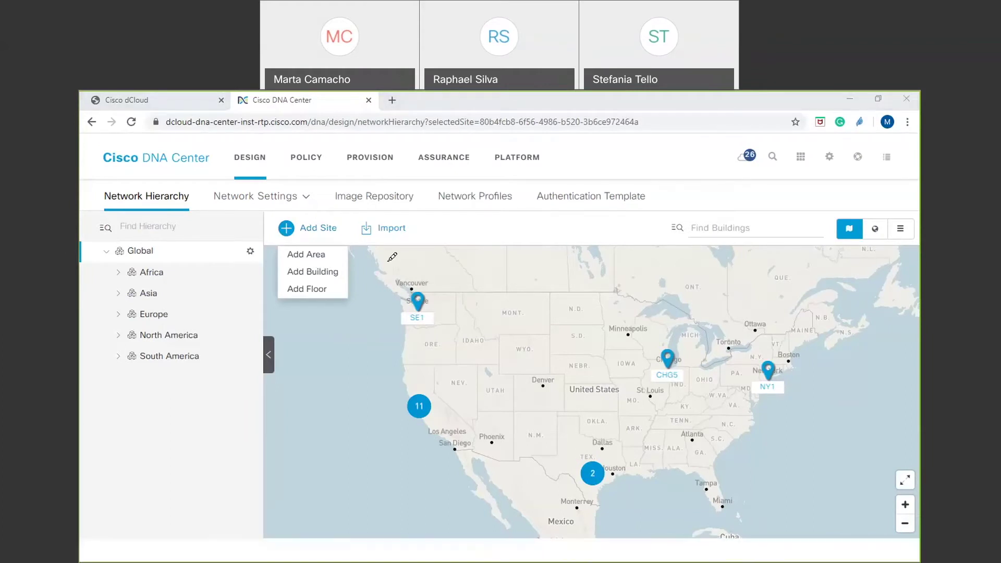
pyautogui.moveTo(381, 260); pyautogui.dragTo(328, 256)
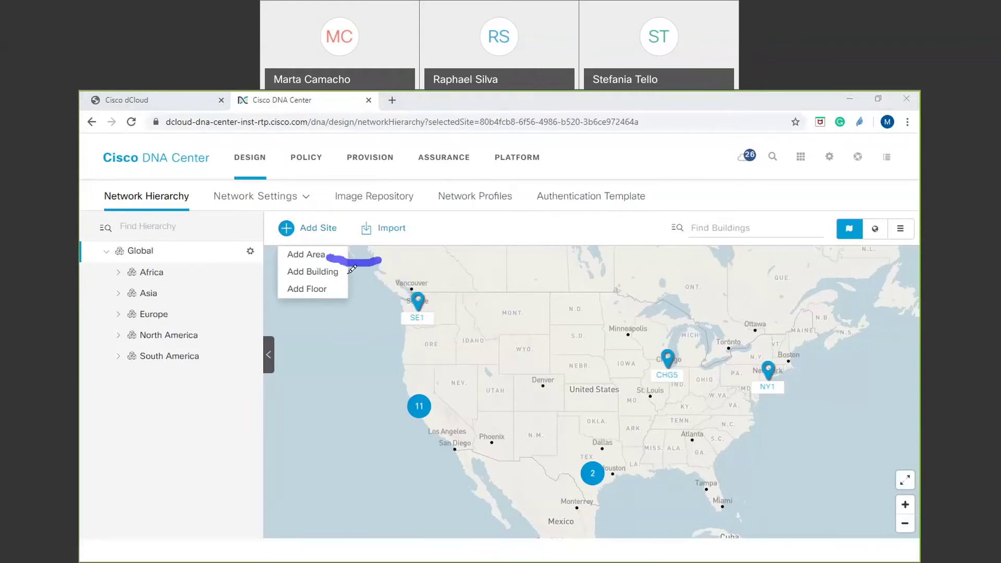
pyautogui.moveTo(357, 290); pyautogui.dragTo(338, 282)
pyautogui.moveTo(326, 324); pyautogui.dragTo(315, 295)
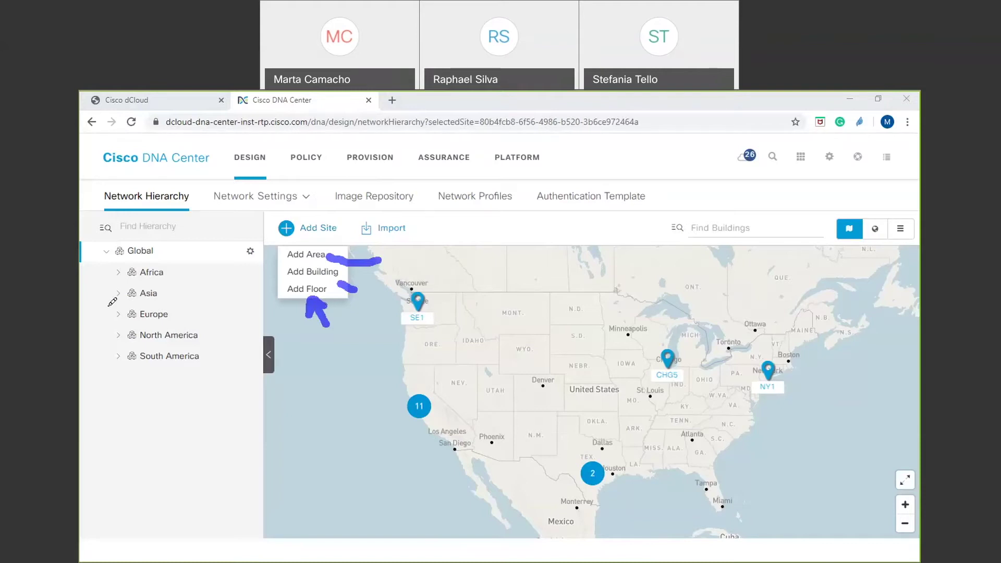
pyautogui.moveTo(219, 313)
pyautogui.mouseDown()
pyautogui.moveTo(180, 315)
pyautogui.moveTo(197, 312)
pyautogui.mouseUp()
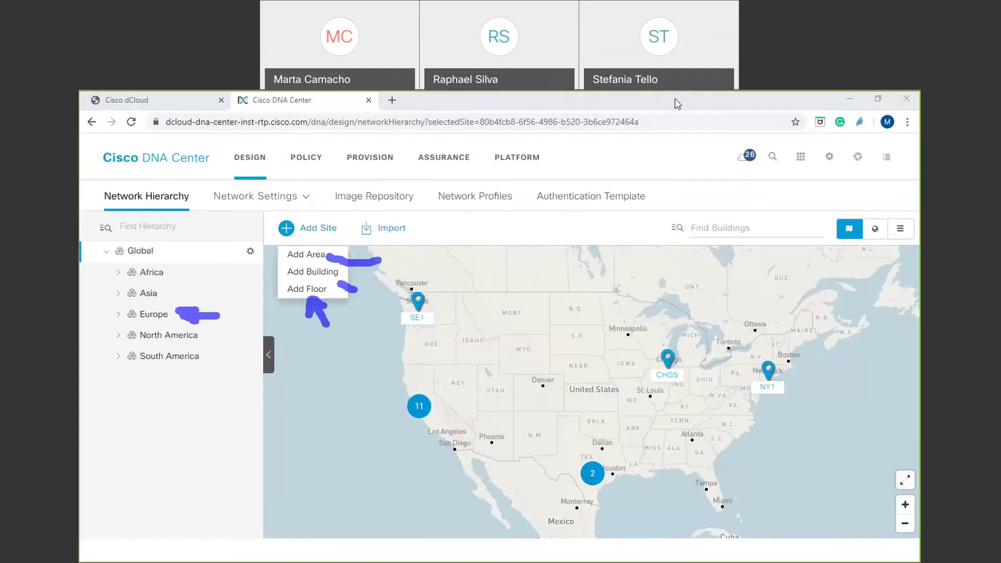
pyautogui.press('Escape')
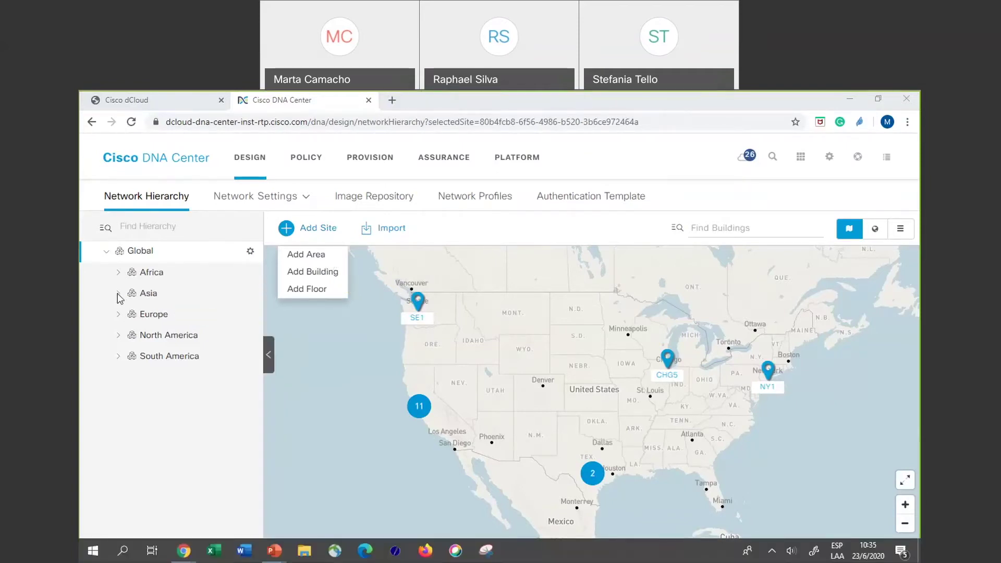
# Expand the hierarchy through North America, USA and California down to the San Jose buildings.
pyautogui.click(121, 340)
pyautogui.click(120, 338)
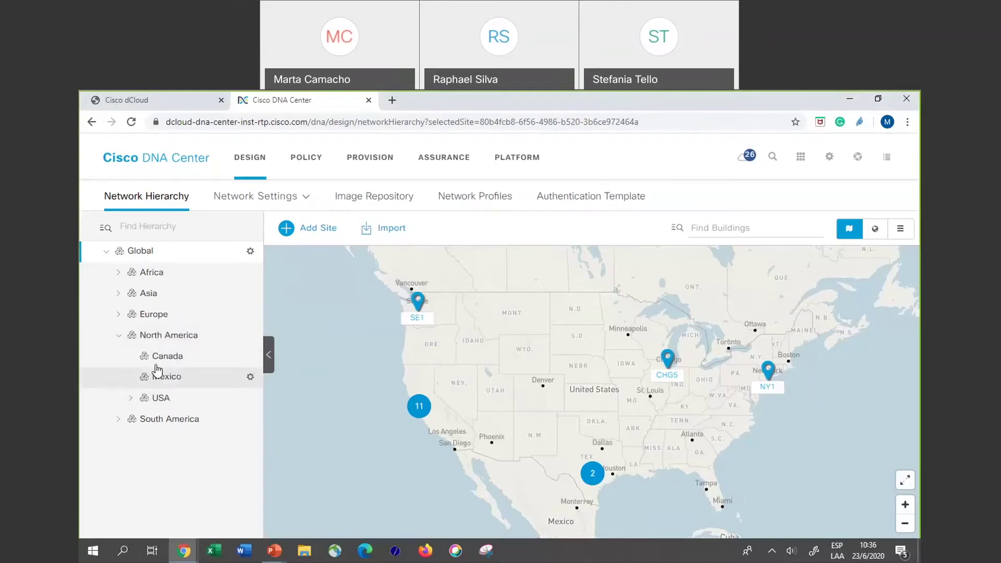
pyautogui.click(131, 400)
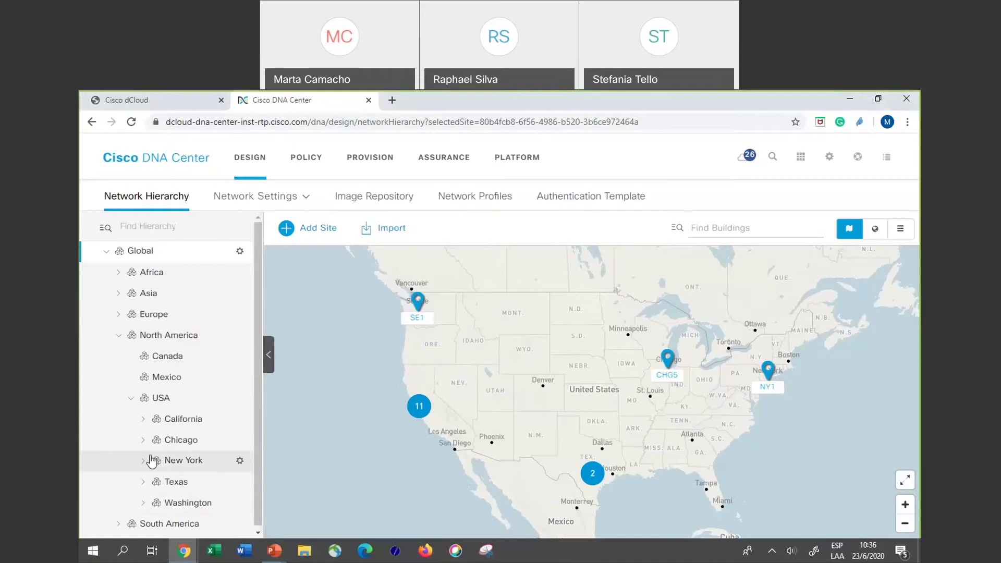
pyautogui.click(144, 421)
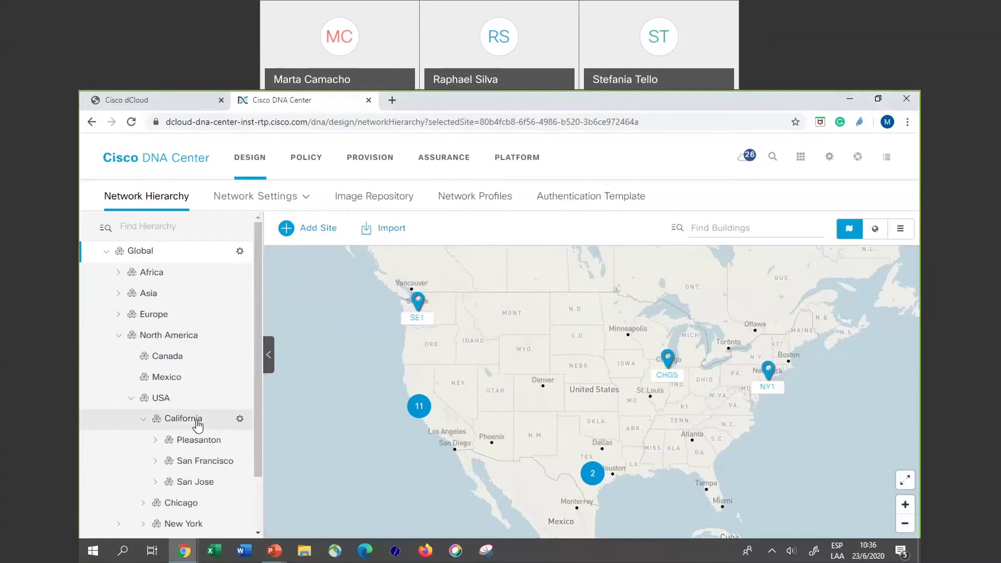
pyautogui.click(155, 482)
pyautogui.scroll(-3, 235, 464)
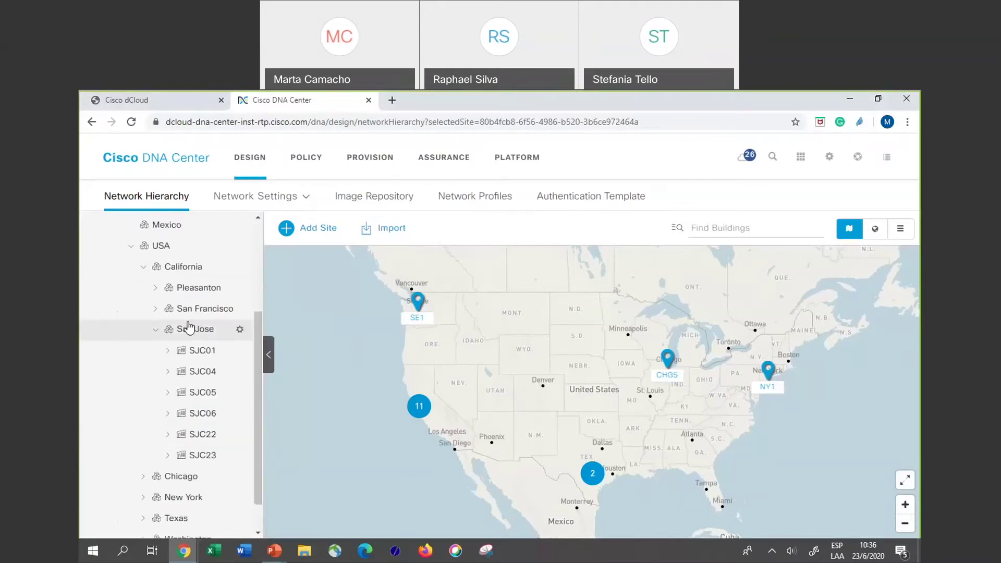
# Expand buildings SJC01, SJC04 and SJC05 under San Jose to view their floors, and collapse them again.
pyautogui.click(168, 351)
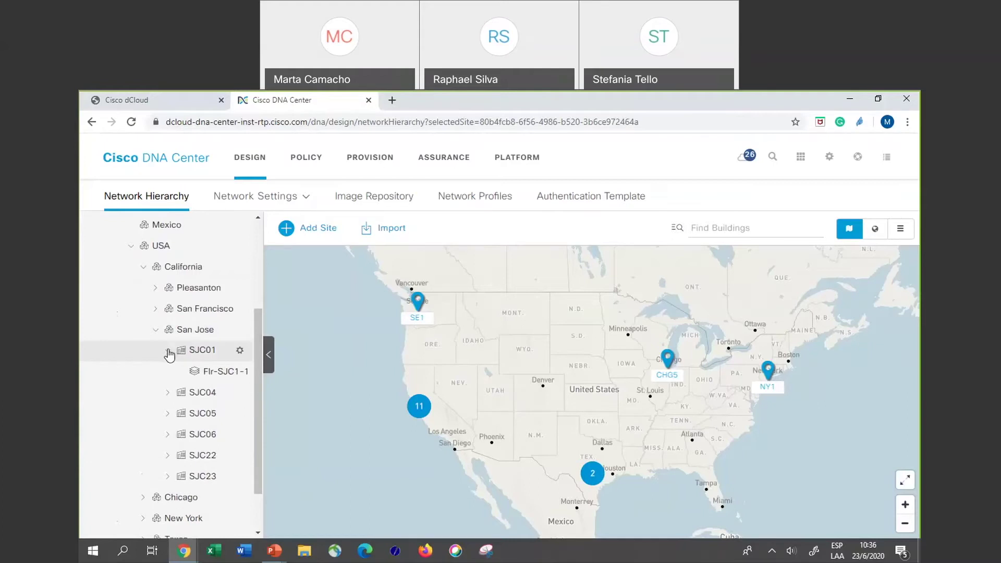
pyautogui.click(168, 394)
pyautogui.click(168, 436)
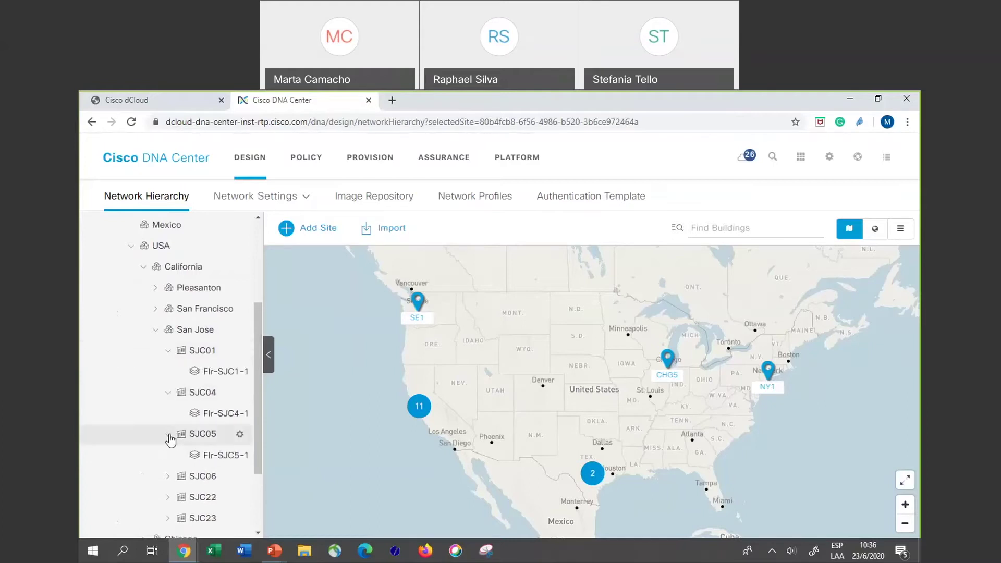
pyautogui.click(168, 436)
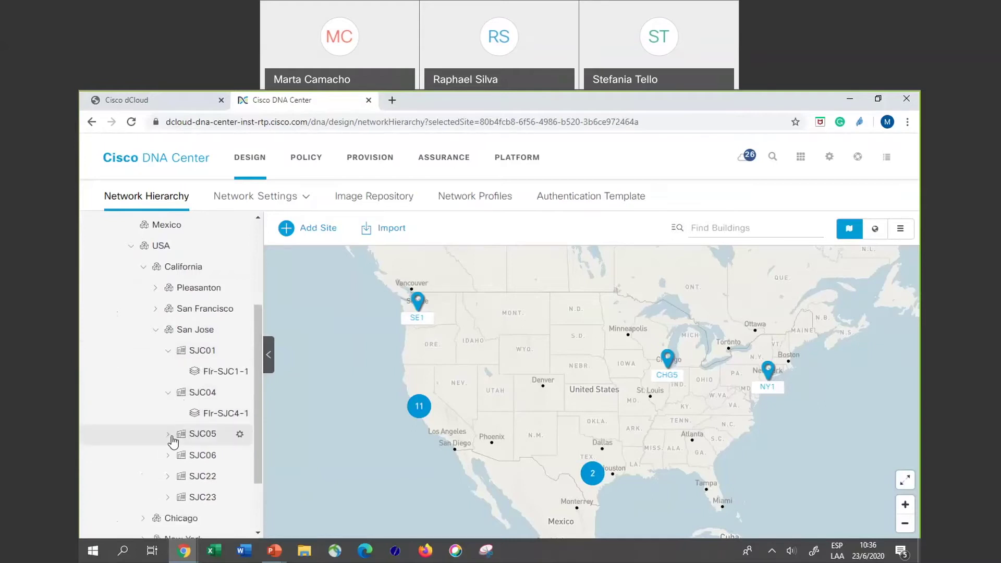
pyautogui.click(168, 395)
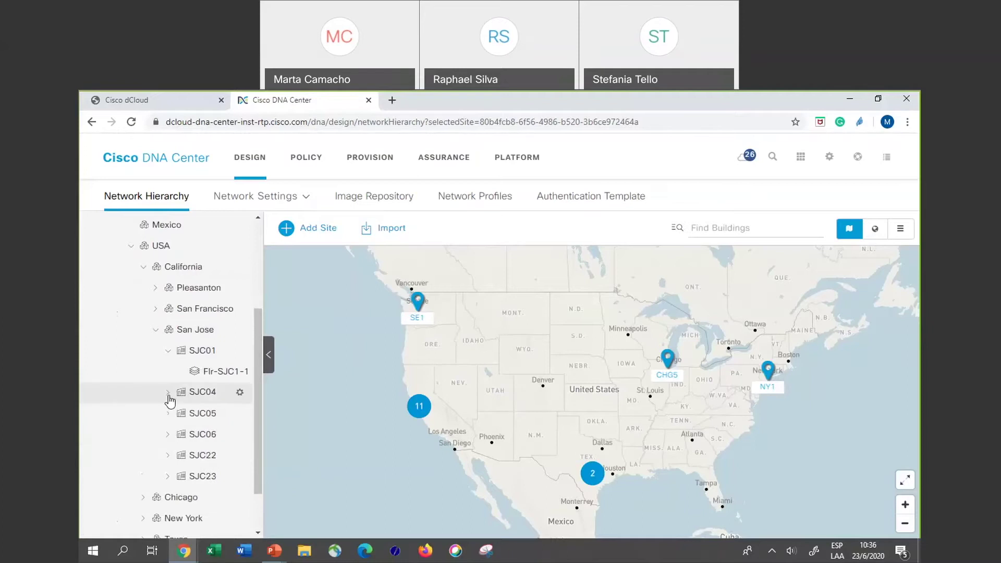
pyautogui.click(168, 352)
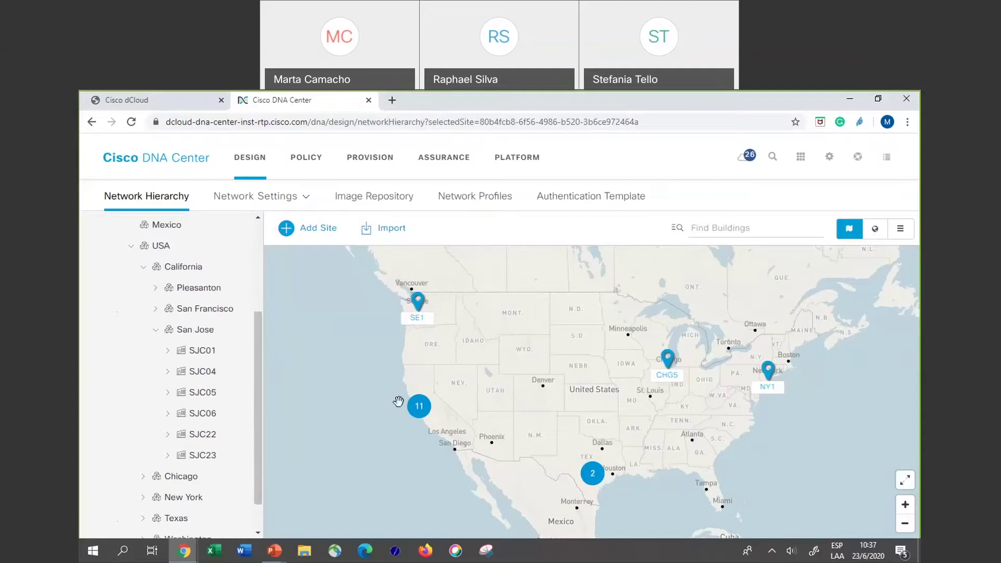
# Drill down the map clusters from California to the San Jose buildings and examine SJC01's details, highlighting its address and geolocation.
pyautogui.click(421, 406)
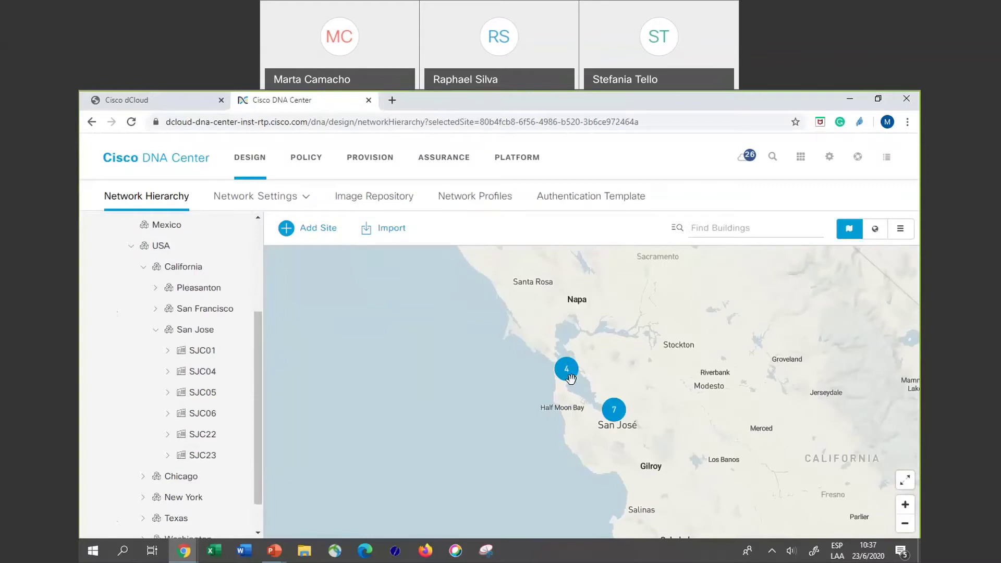
pyautogui.click(615, 412)
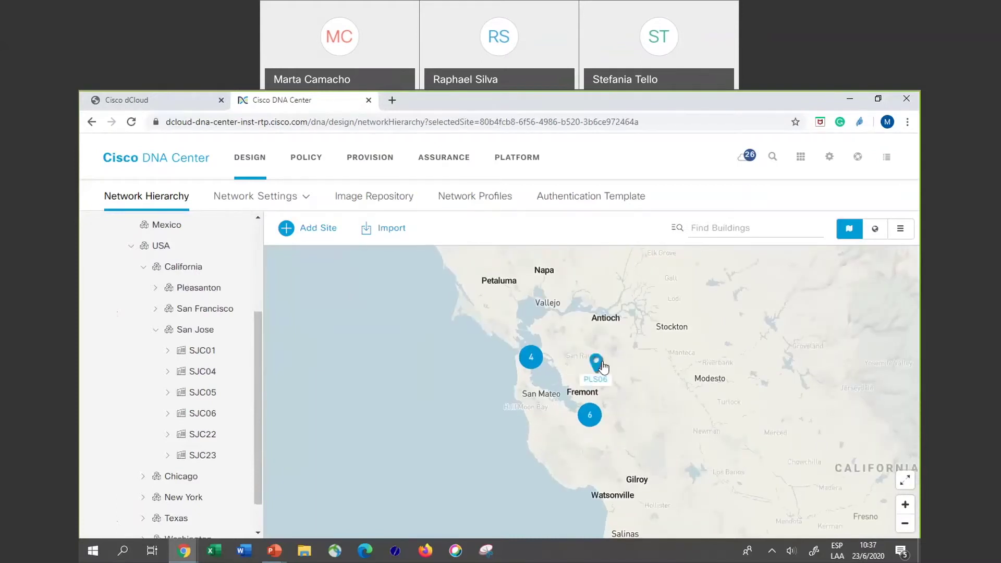
pyautogui.click(590, 417)
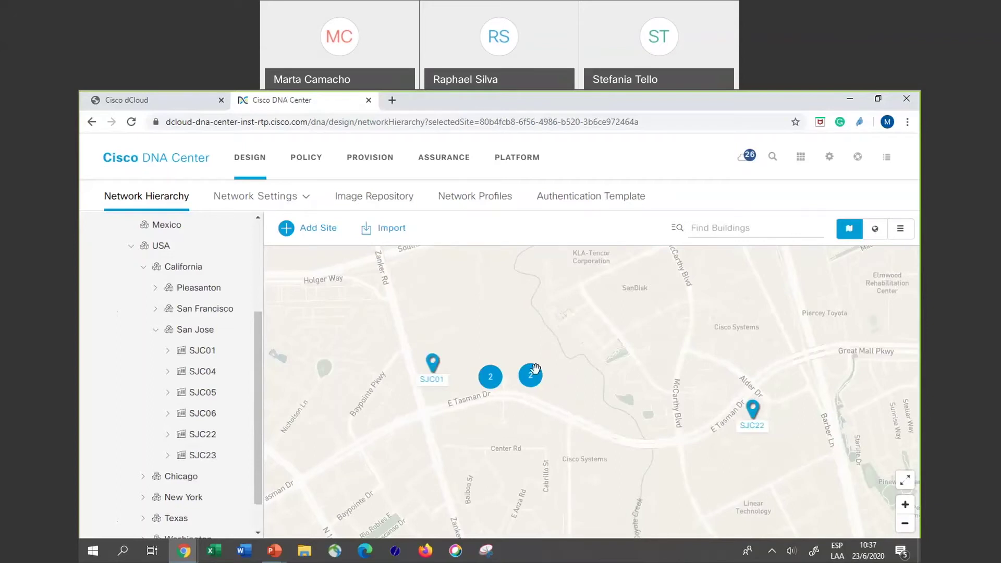
pyautogui.click(433, 372)
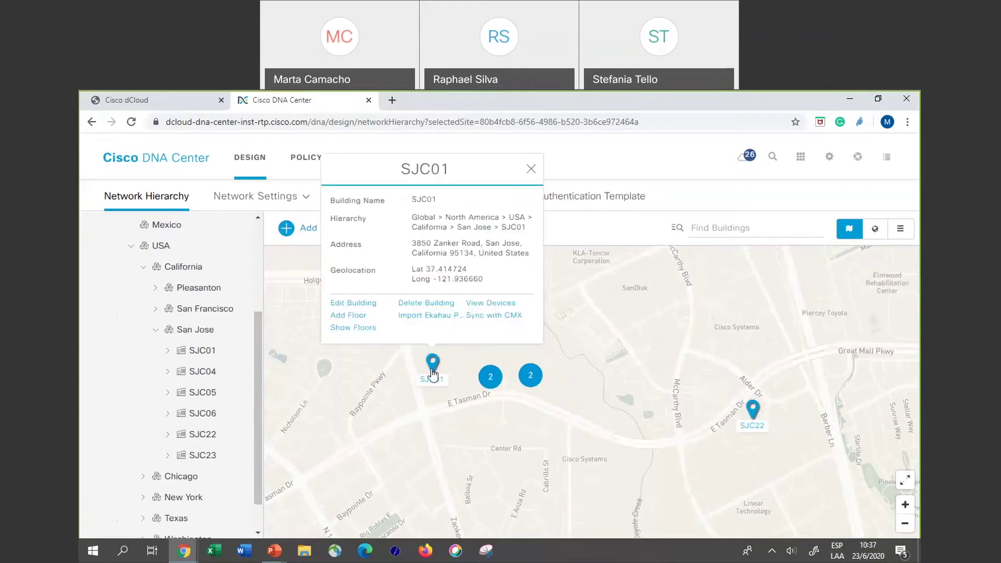
pyautogui.moveTo(540, 236); pyautogui.dragTo(518, 273)
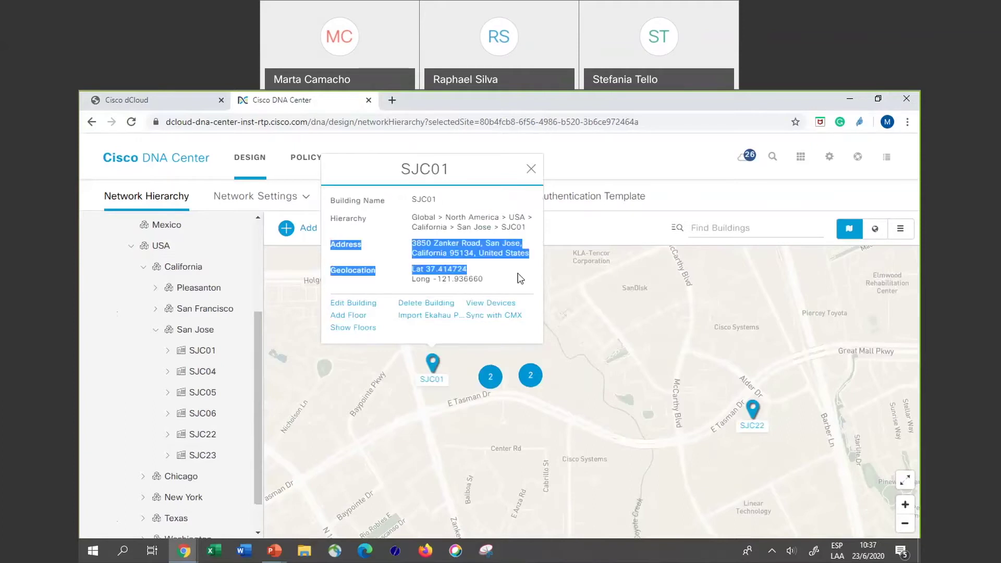
pyautogui.click(482, 333)
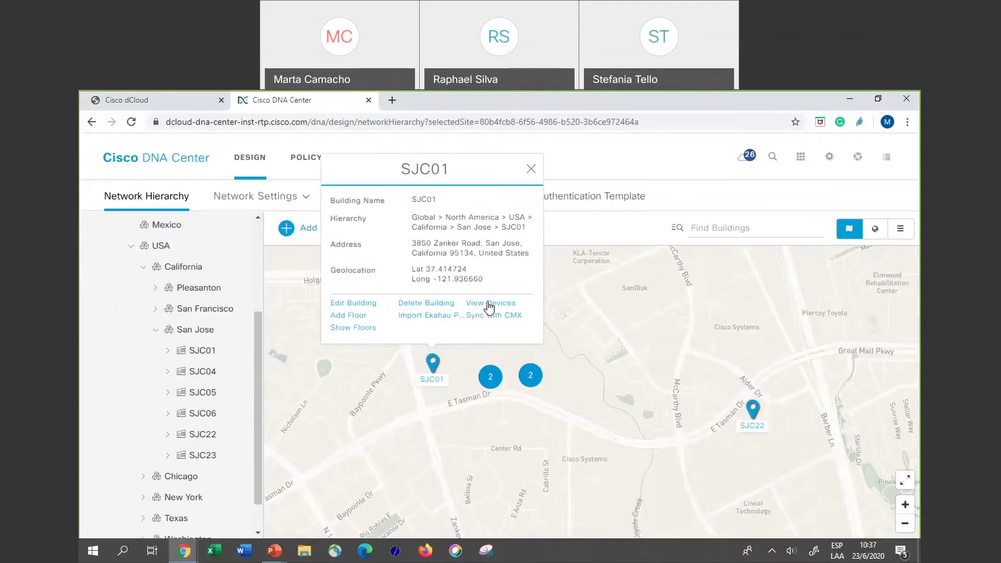
# Open the device inventory for building SJC01 and look through its device list.
pyautogui.click(490, 307)
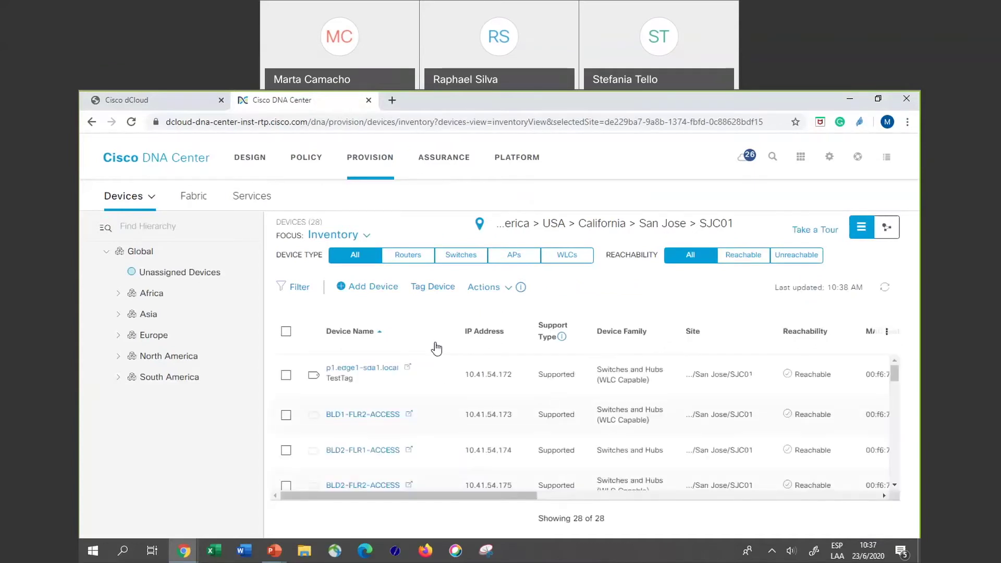
pyautogui.scroll(-5, 443, 365)
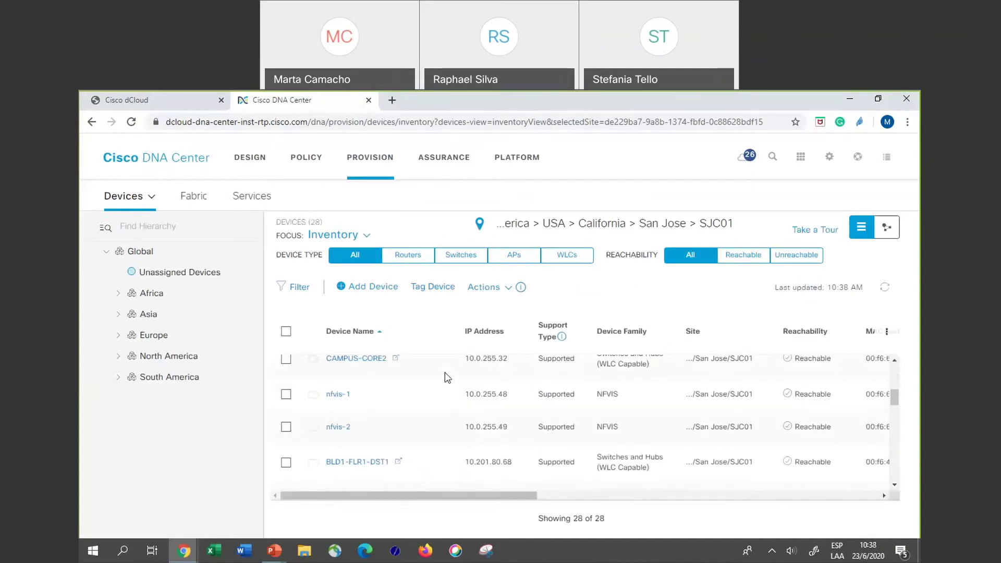
pyautogui.scroll(5, 447, 377)
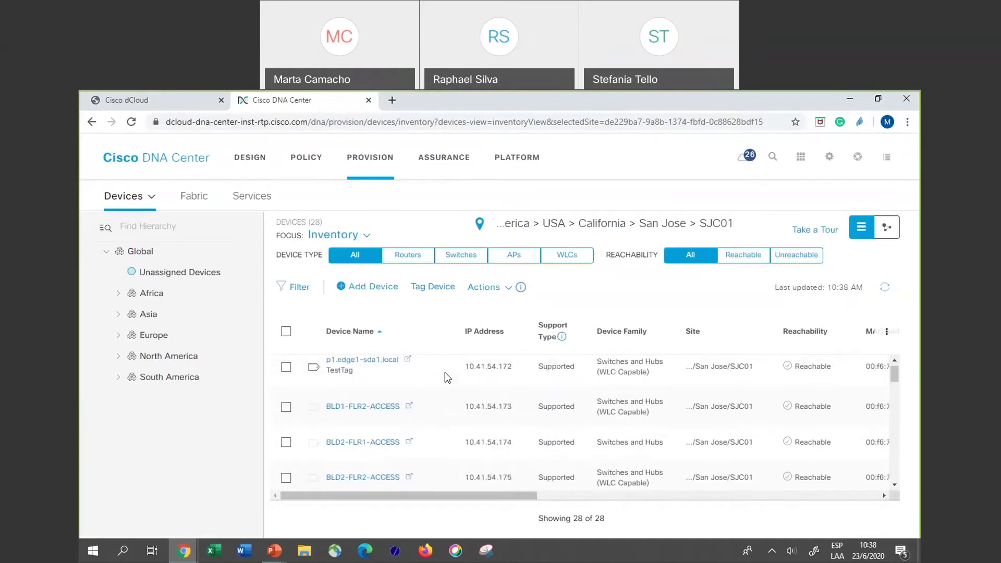
pyautogui.scroll(3, 445, 373)
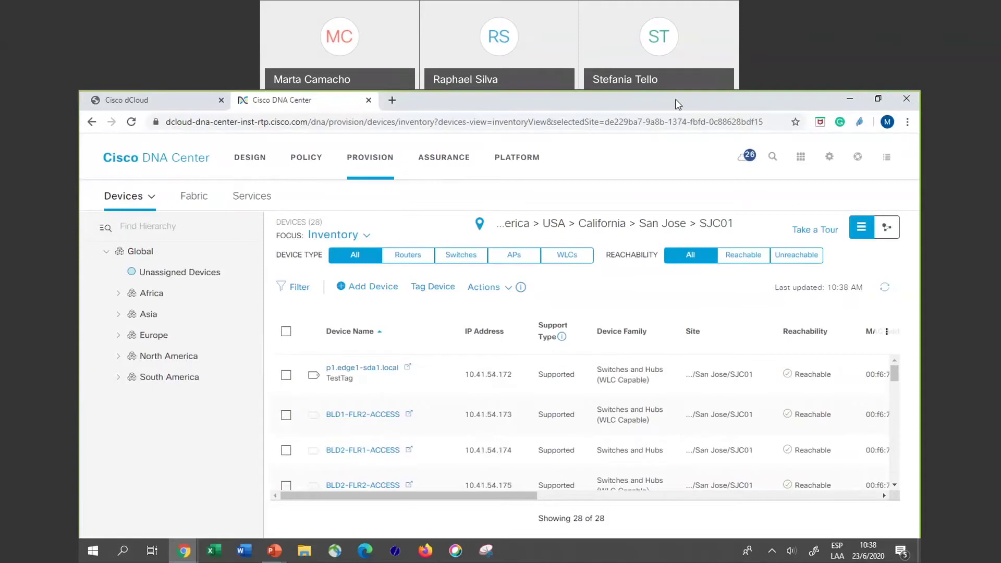
# Mark the first device's name, IP address, support type, device family, site and reachability with annotations, and clear the drawing.
pyautogui.moveTo(389, 334); pyautogui.dragTo(290, 352)
pyautogui.moveTo(441, 384); pyautogui.dragTo(515, 388)
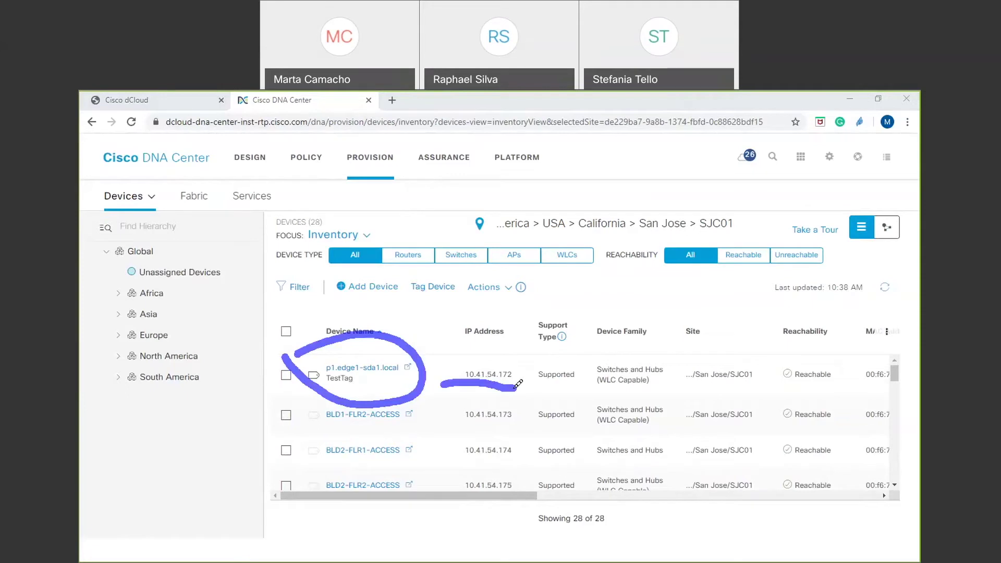
pyautogui.moveTo(542, 386); pyautogui.dragTo(580, 387)
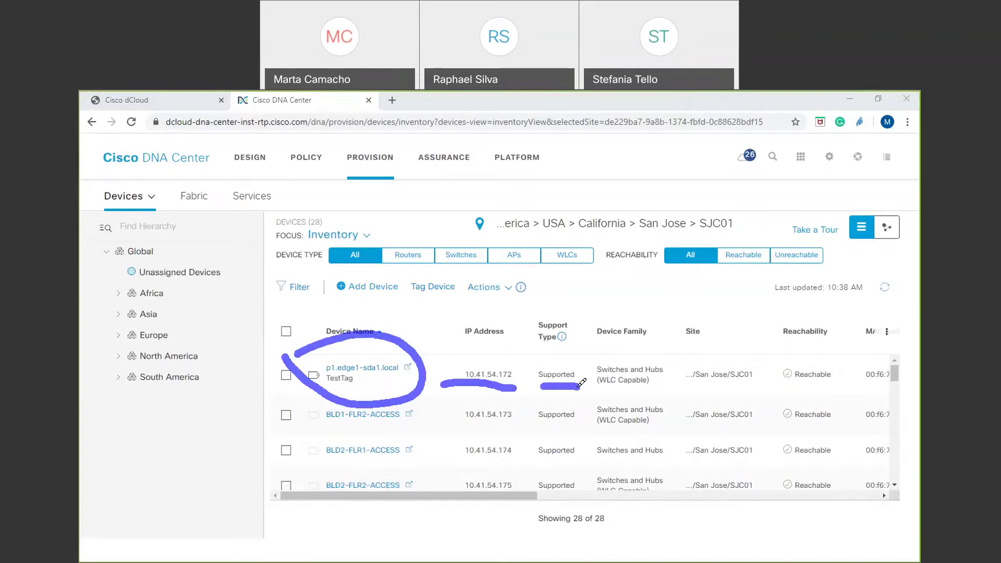
pyautogui.moveTo(585, 359)
pyautogui.mouseDown()
pyautogui.moveTo(670, 355)
pyautogui.moveTo(599, 397)
pyautogui.moveTo(592, 351)
pyautogui.mouseUp()
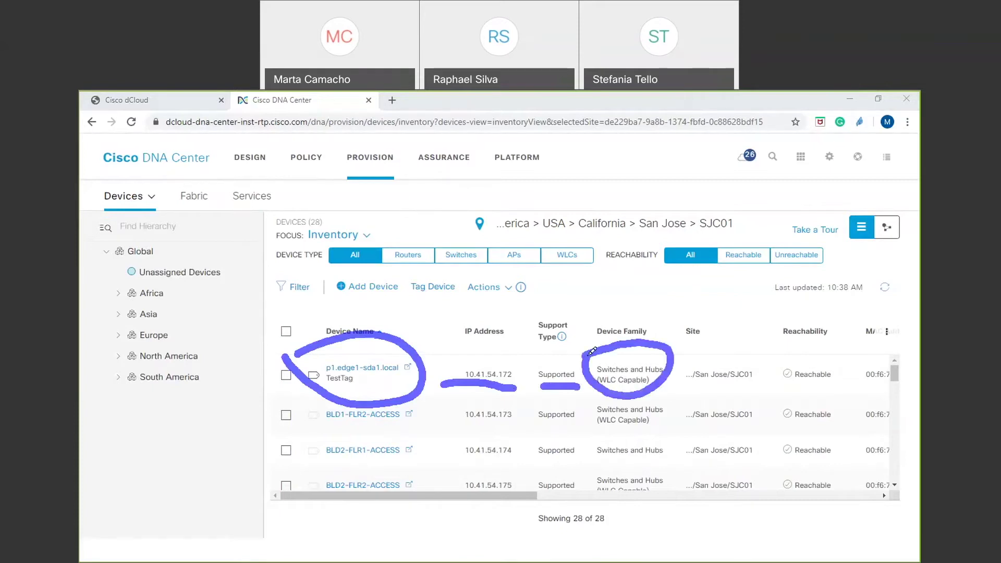
pyautogui.moveTo(678, 393); pyautogui.dragTo(819, 392)
pyautogui.moveTo(846, 383)
pyautogui.mouseDown()
pyautogui.moveTo(817, 345)
pyautogui.moveTo(770, 386)
pyautogui.mouseUp()
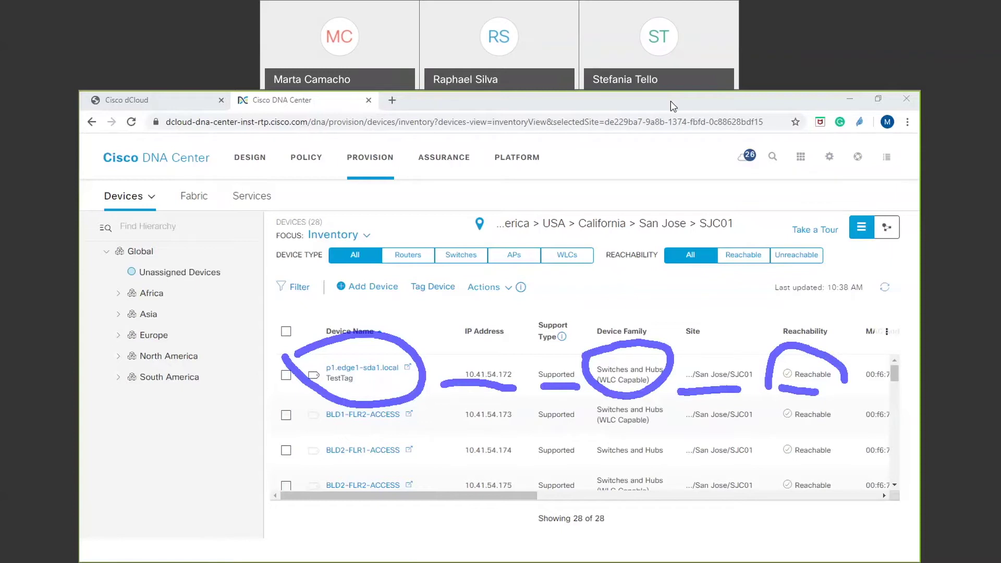
pyautogui.press('Escape')
# Bring the Device Role column of the inventory into view, circle its heading with an annotation, and clear the drawing.
pyautogui.hscroll(5, 673, 398)
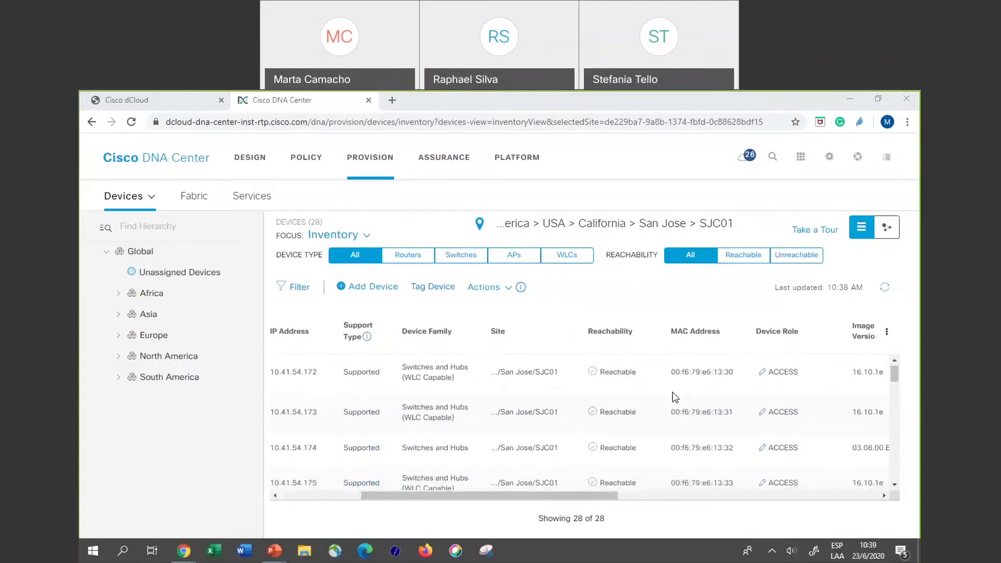
pyautogui.hscroll(6, 674, 397)
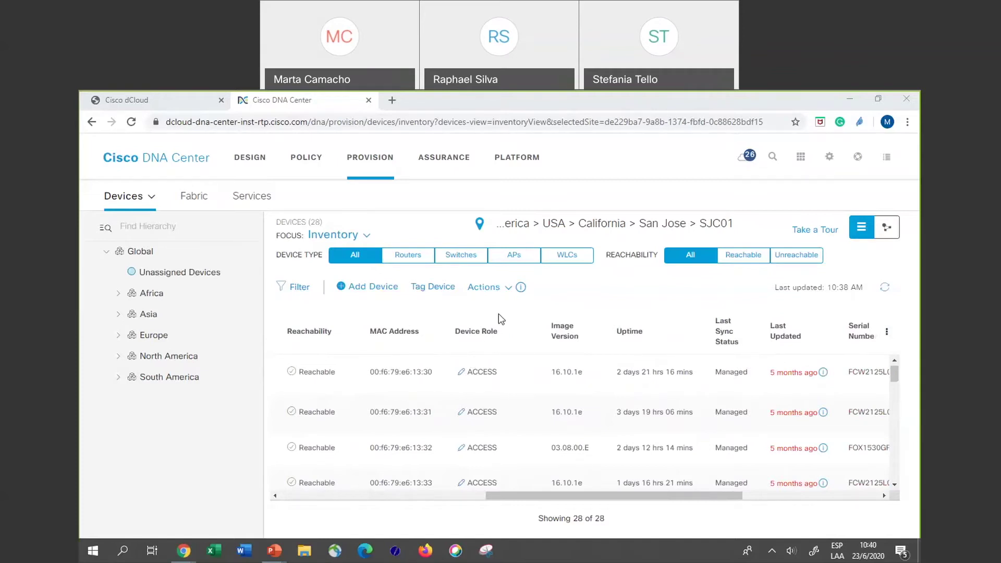
pyautogui.moveTo(457, 319)
pyautogui.mouseDown()
pyautogui.moveTo(503, 317)
pyautogui.moveTo(468, 346)
pyautogui.moveTo(462, 317)
pyautogui.mouseUp()
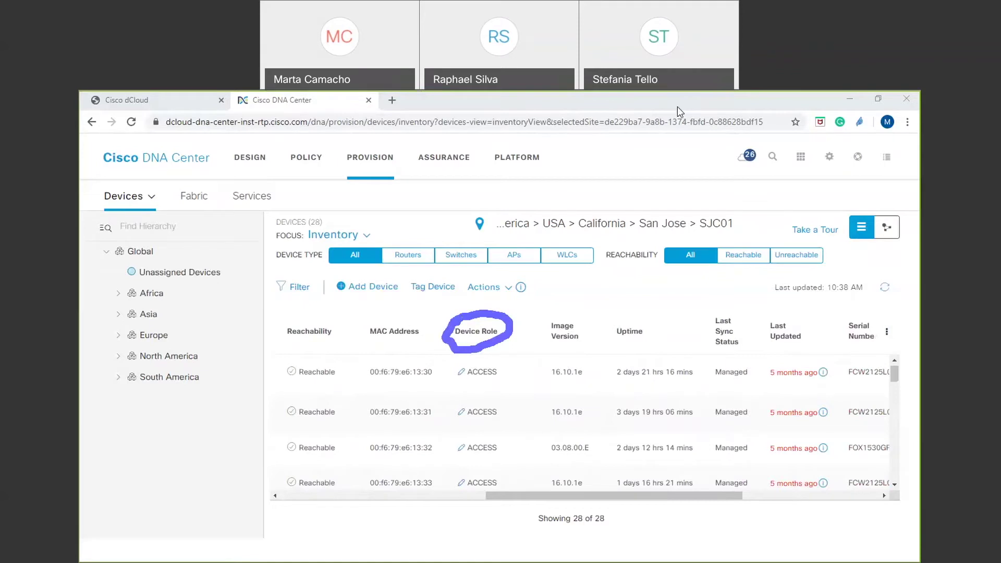
pyautogui.press('Escape')
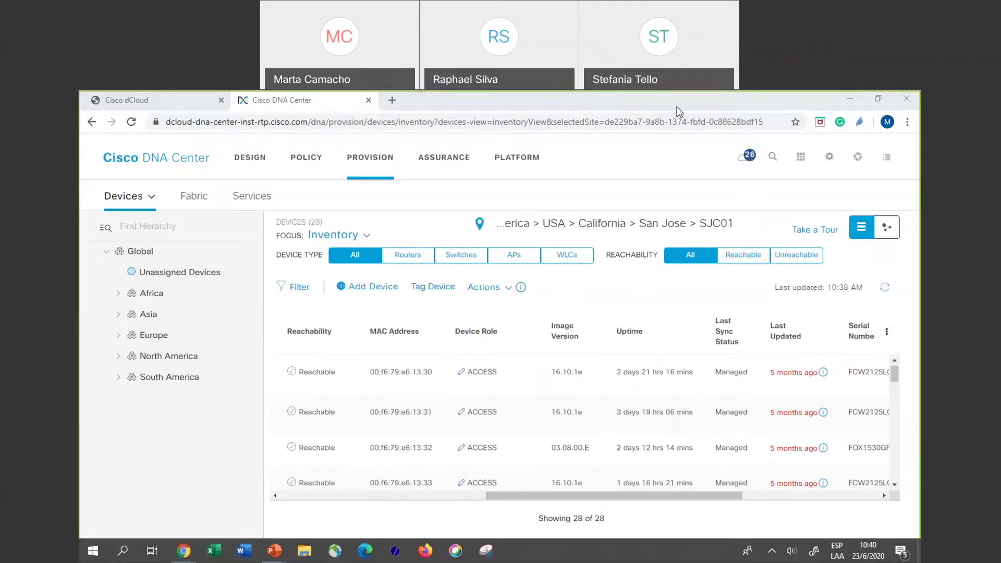
# Show the role choices for the first device in the inventory and close them without changing the role.
pyautogui.click(461, 373)
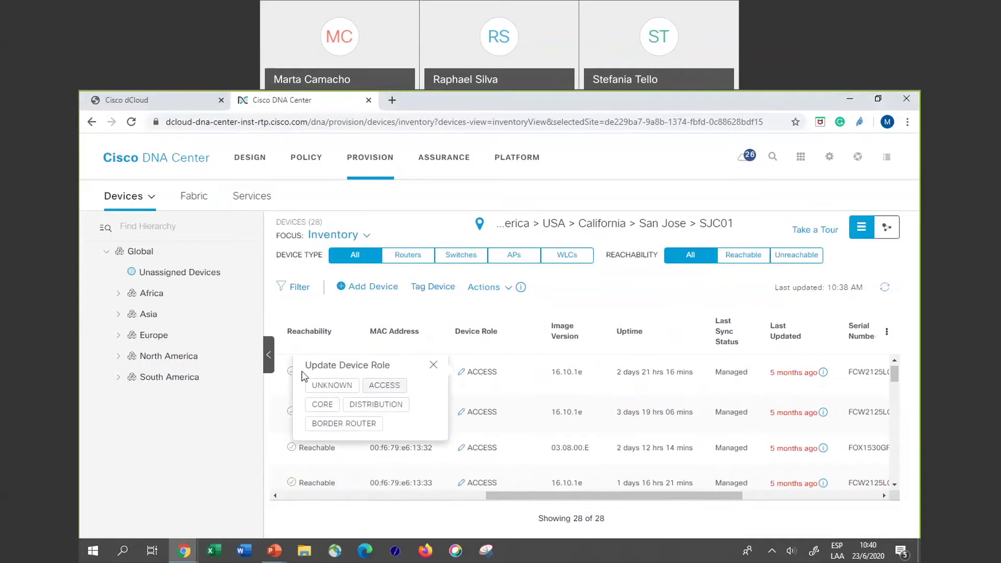
pyautogui.click(434, 365)
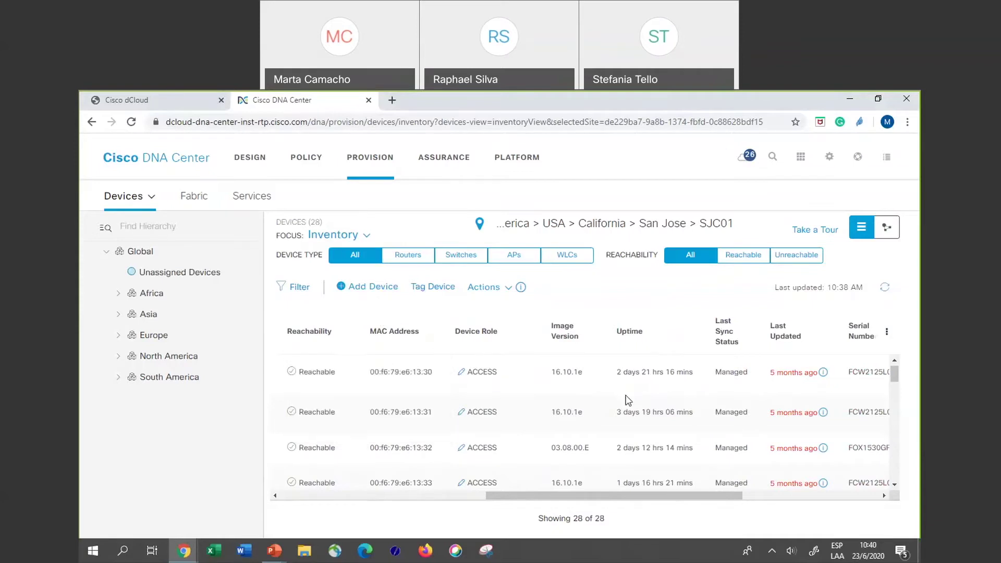
pyautogui.hscroll(-5, 628, 401)
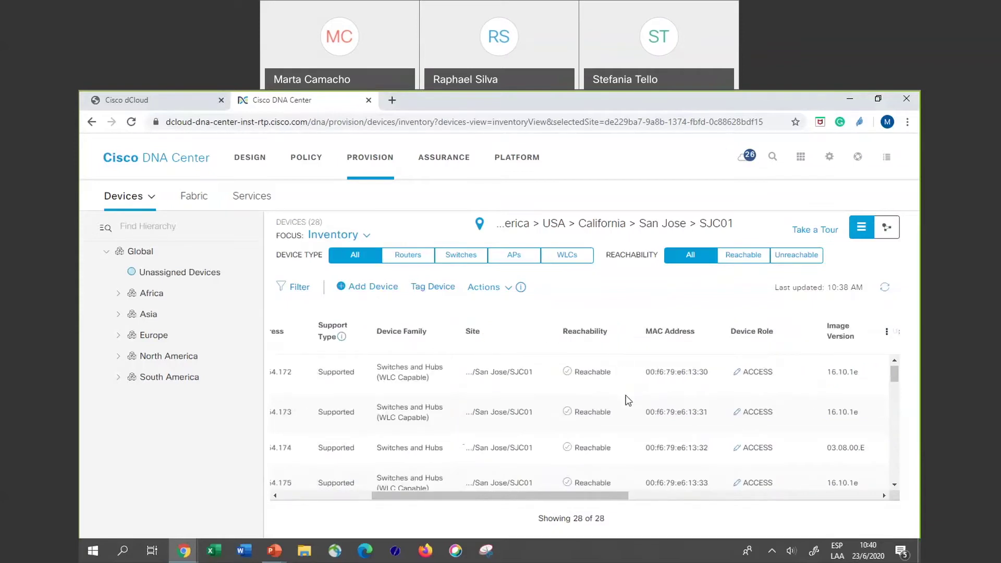
pyautogui.hscroll(-10, 628, 400)
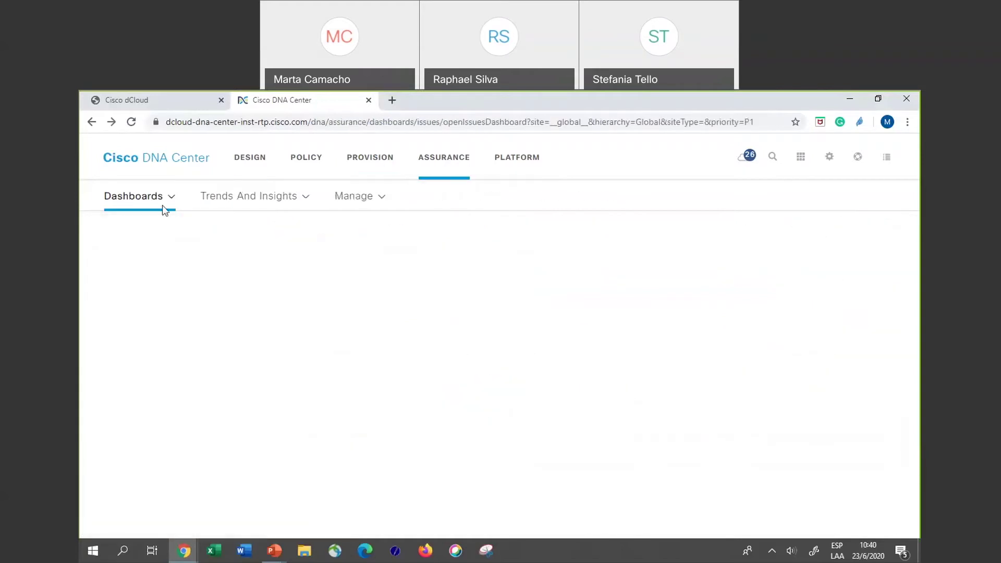
# Return to the Design network hierarchy, show buildings as a list, and expand North America, USA, California and San Jose.
pyautogui.click(251, 161)
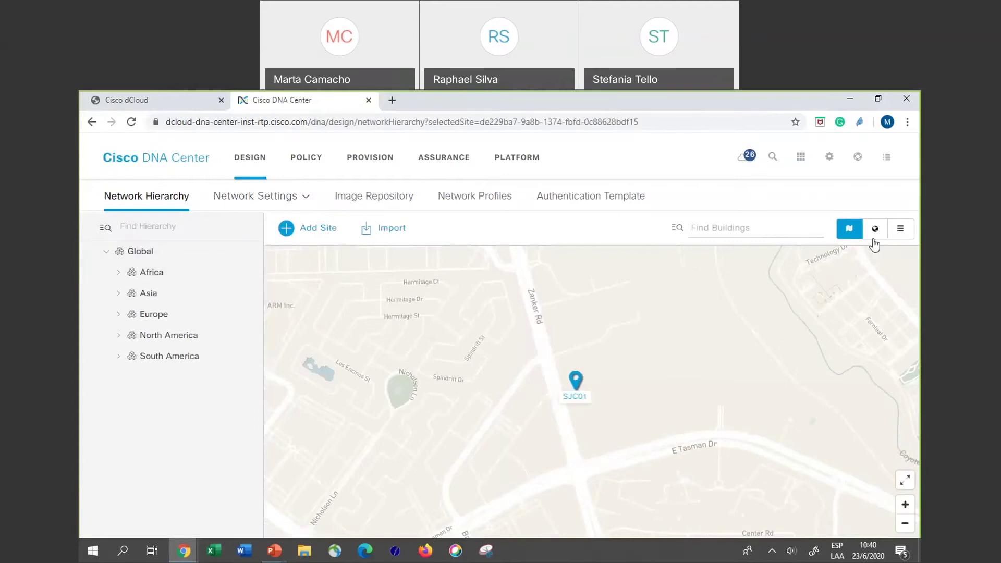
pyautogui.click(900, 230)
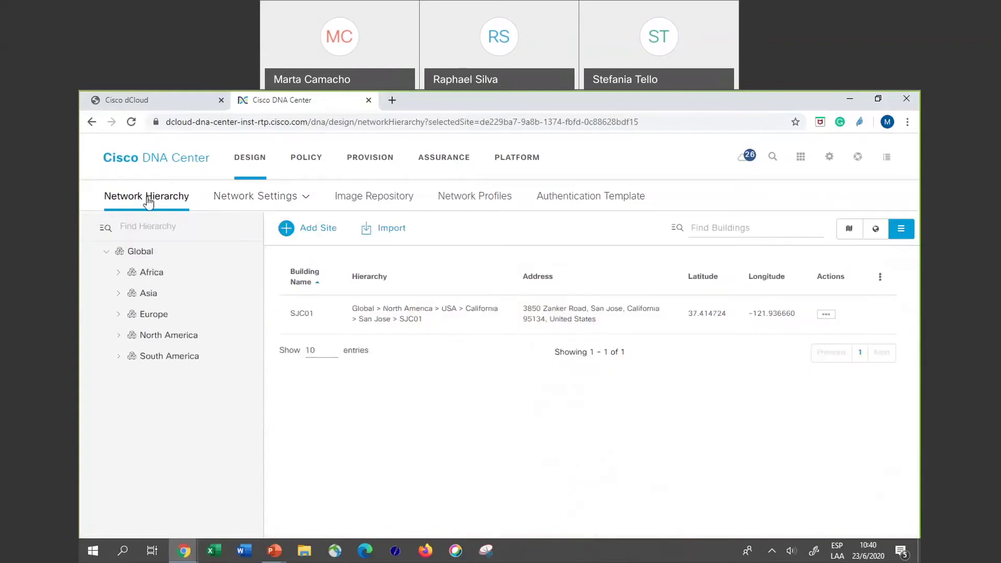
pyautogui.click(119, 334)
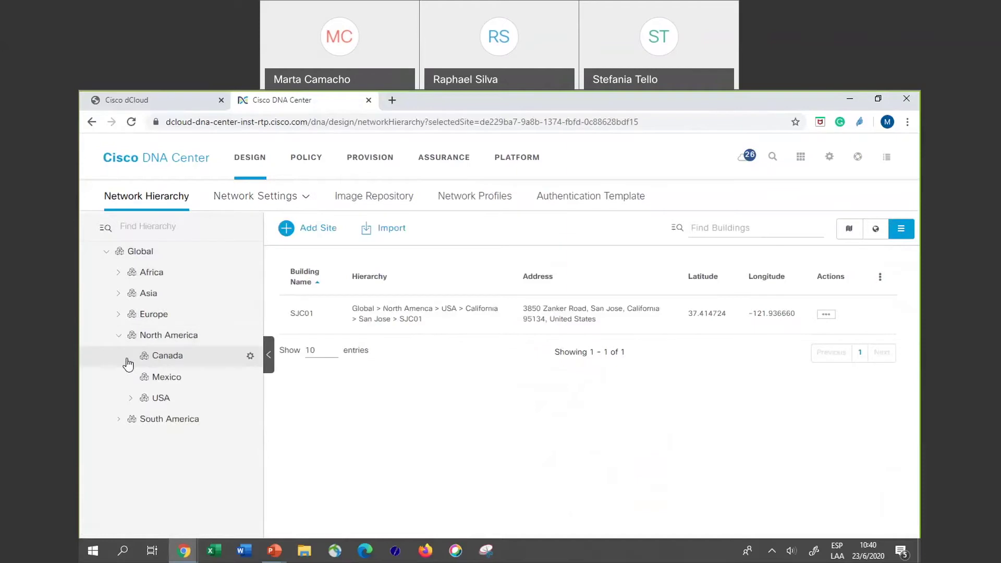
pyautogui.click(131, 398)
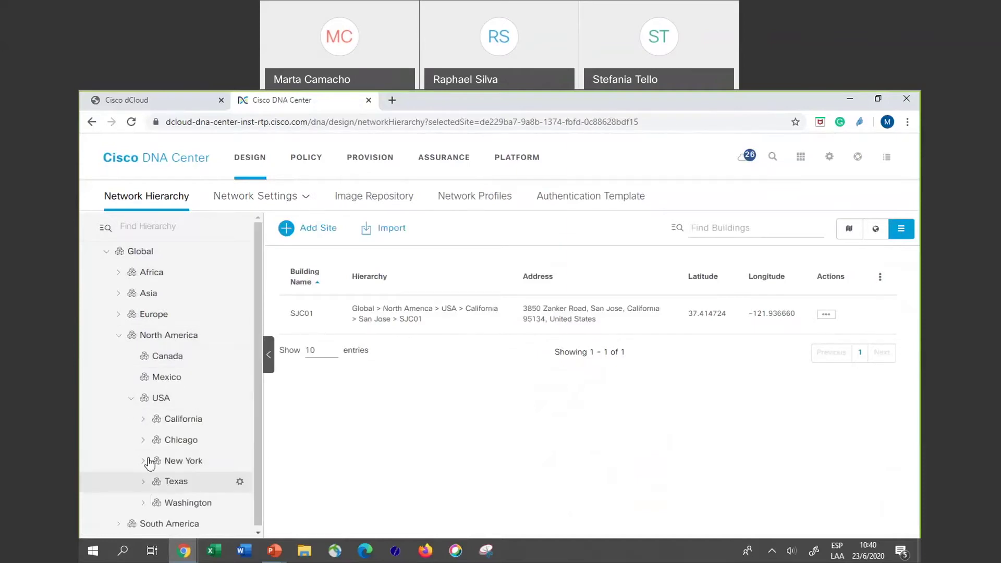
pyautogui.click(143, 420)
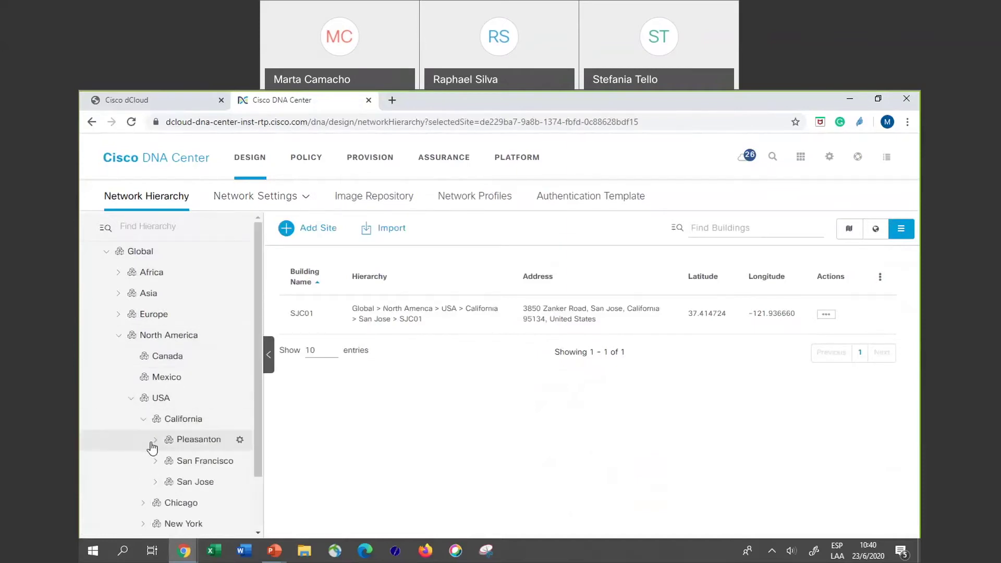
pyautogui.click(155, 480)
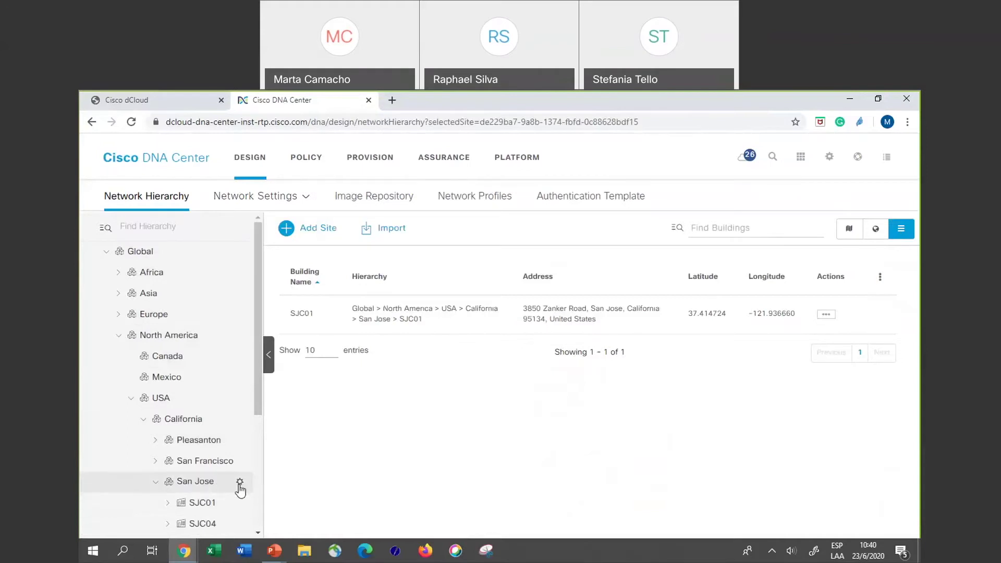
pyautogui.click(219, 502)
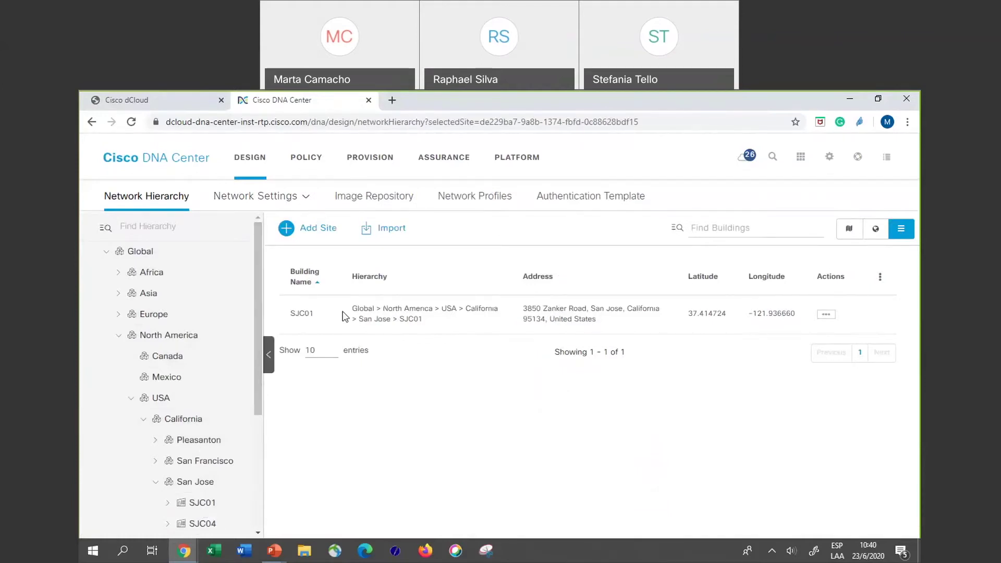
# Select California and view its buildings in the list, map and satellite views, ending on the list.
pyautogui.click(177, 422)
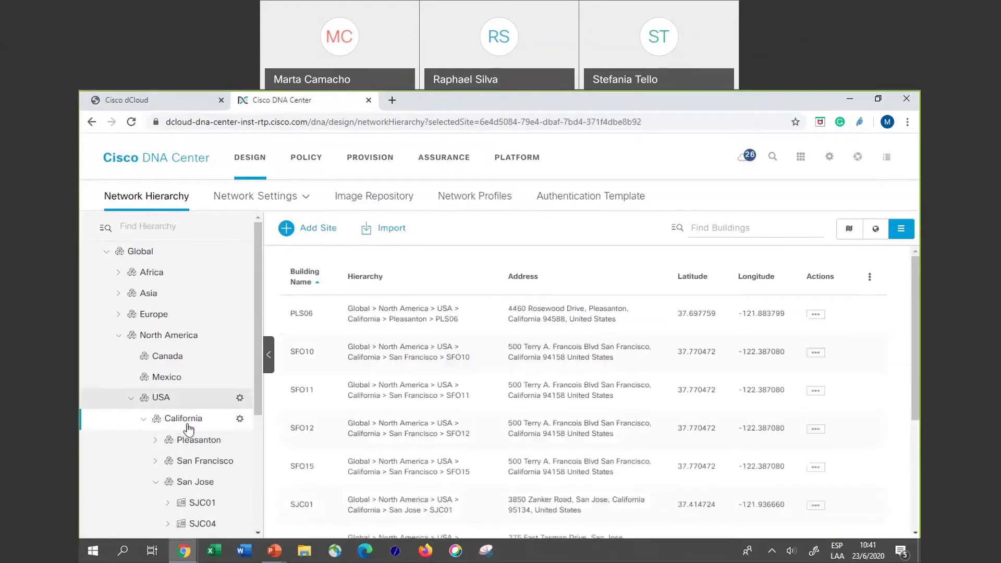
pyautogui.scroll(-3, 398, 320)
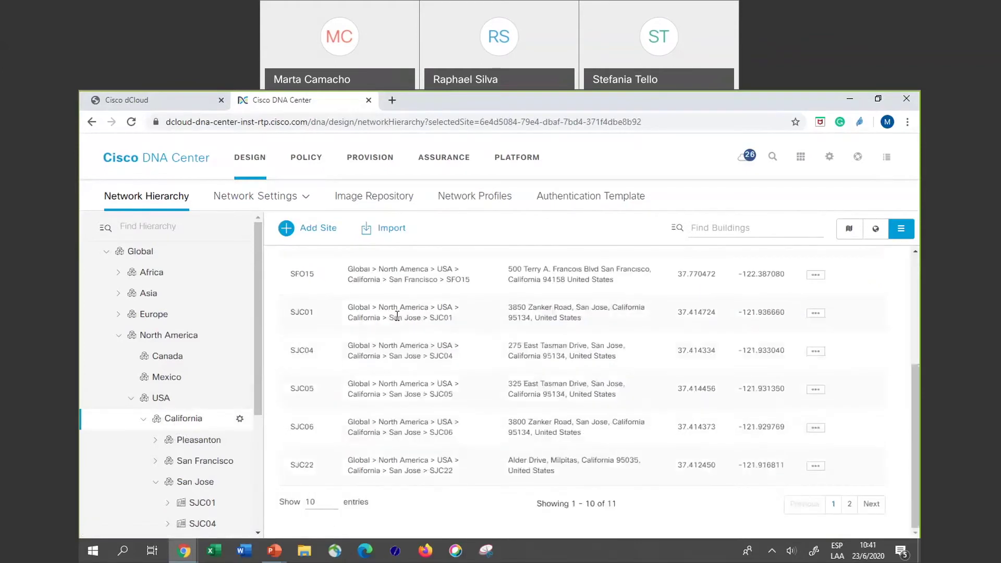
pyautogui.click(849, 229)
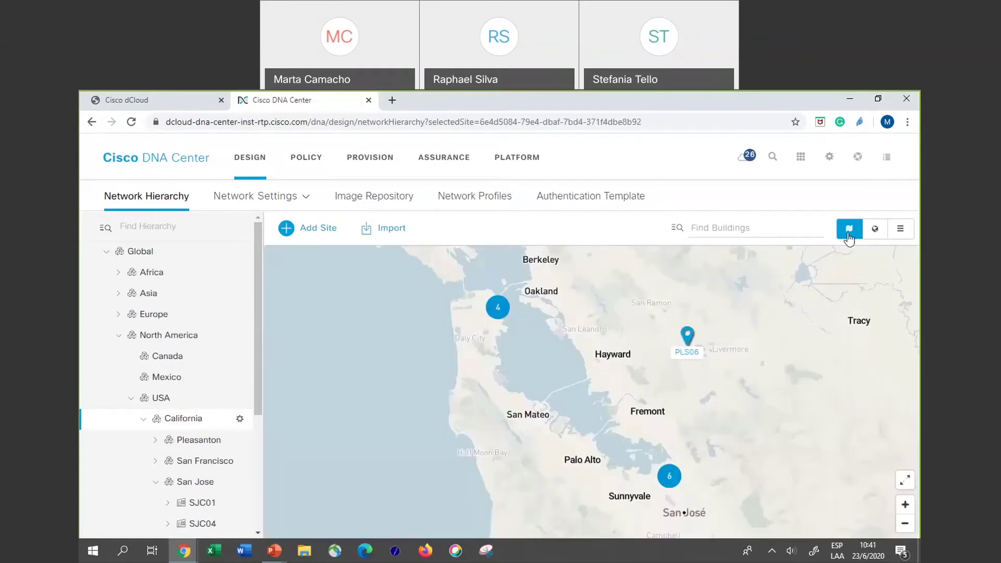
pyautogui.click(874, 231)
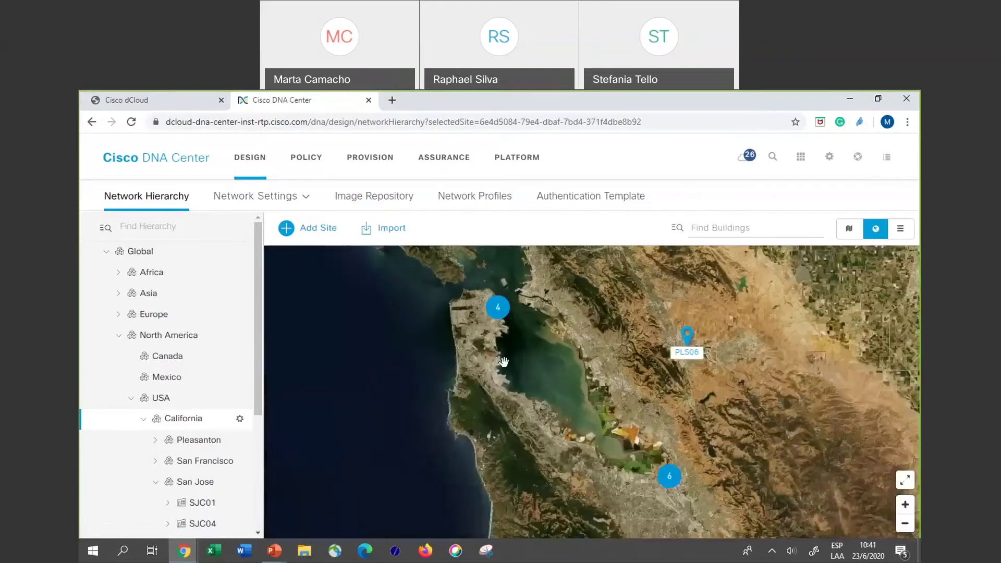
pyautogui.click(902, 232)
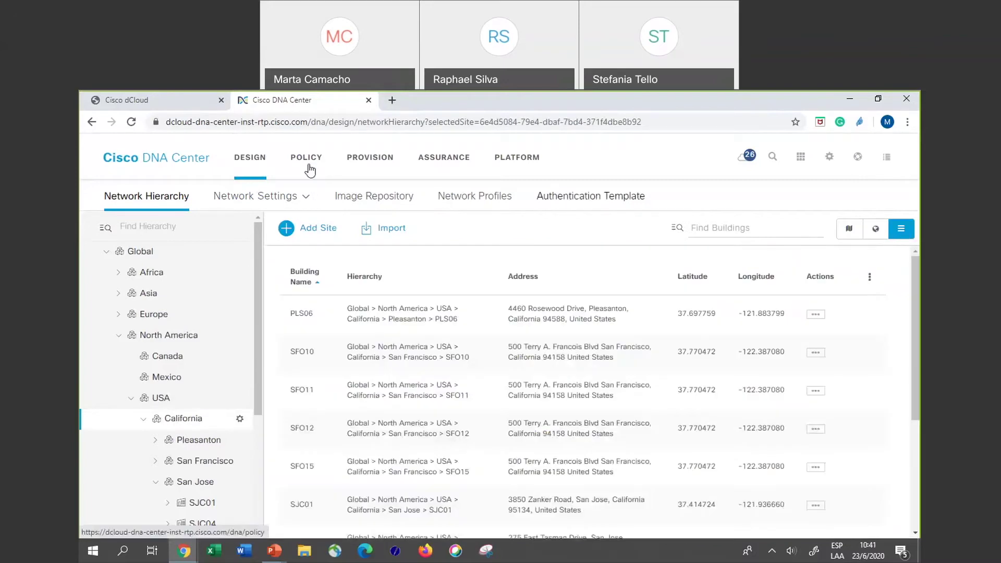
# Select building SJC01 under San Jose in the network hierarchy and display its provisioned device inventory.
pyautogui.click(202, 504)
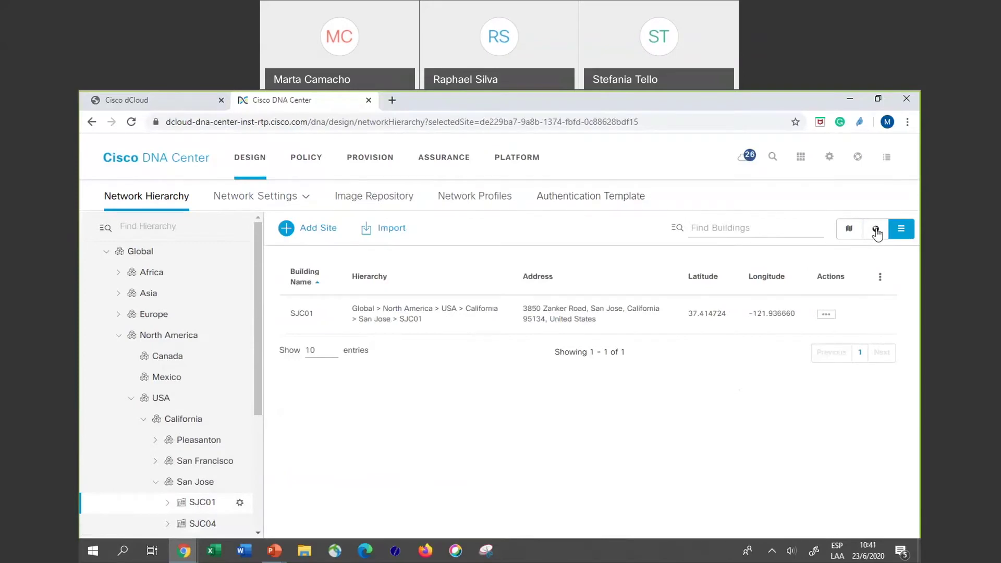
pyautogui.click(371, 157)
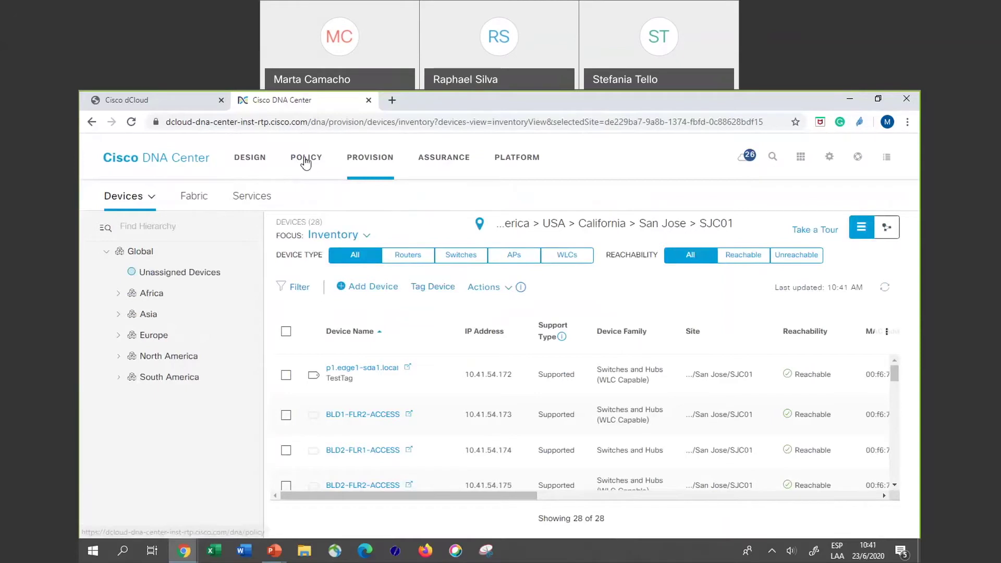
# Open the group-based access control policies, circle the Group-Based Access Control heading with an annotation, and clear the drawing.
pyautogui.click(306, 163)
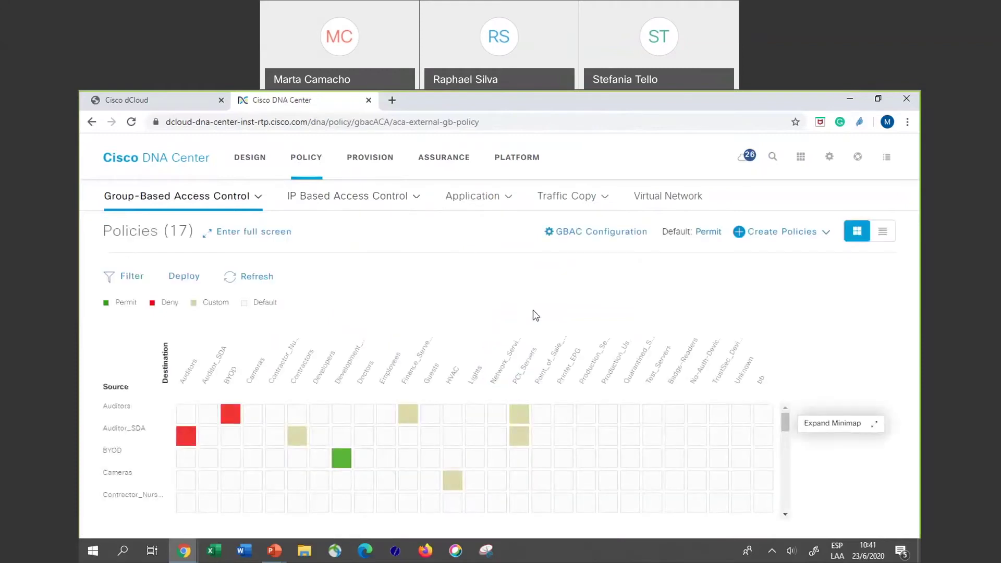
pyautogui.moveTo(470, 216)
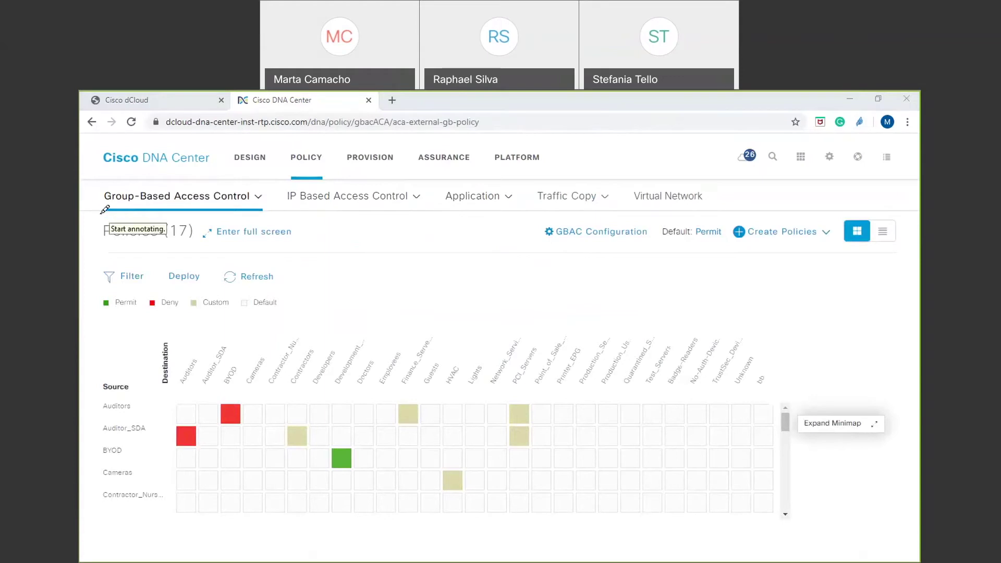
pyautogui.moveTo(99, 214)
pyautogui.mouseDown()
pyautogui.moveTo(250, 216)
pyautogui.moveTo(126, 177)
pyautogui.moveTo(153, 209)
pyautogui.moveTo(242, 208)
pyautogui.moveTo(259, 187)
pyautogui.mouseUp()
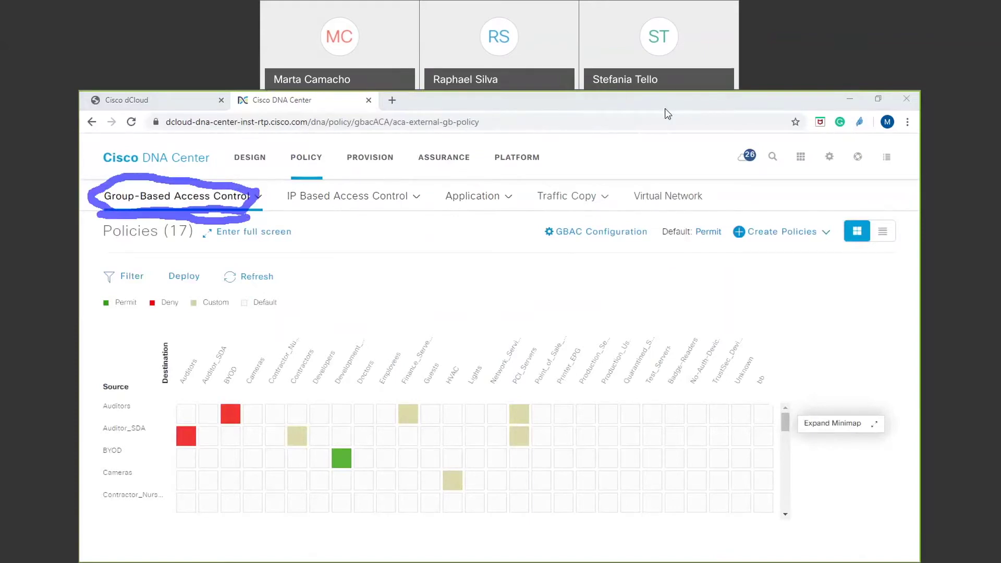
pyautogui.press('Escape')
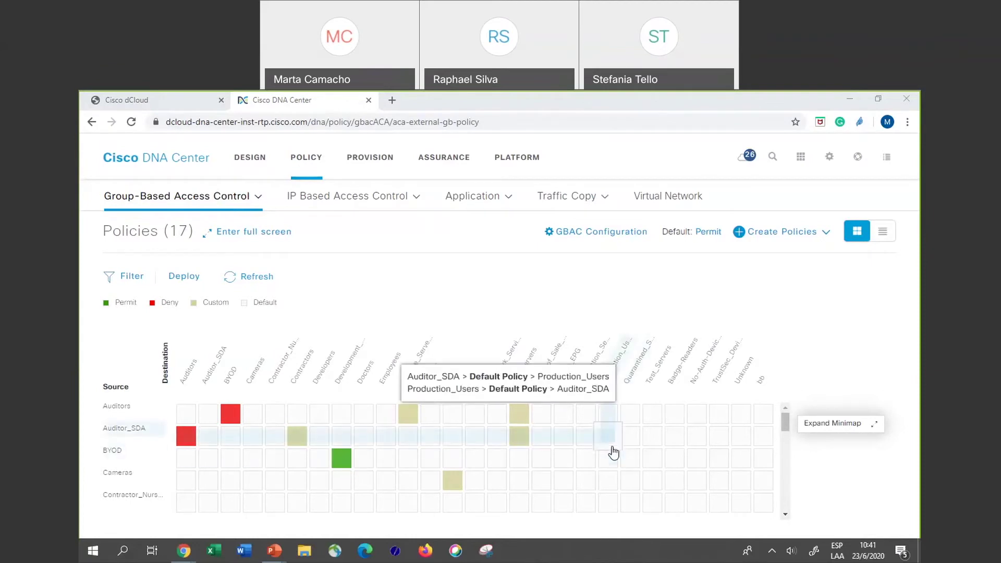
# Show the policy matrix in full screen and mark its Source and Destination axes with annotation arrows and lines.
pyautogui.click(269, 234)
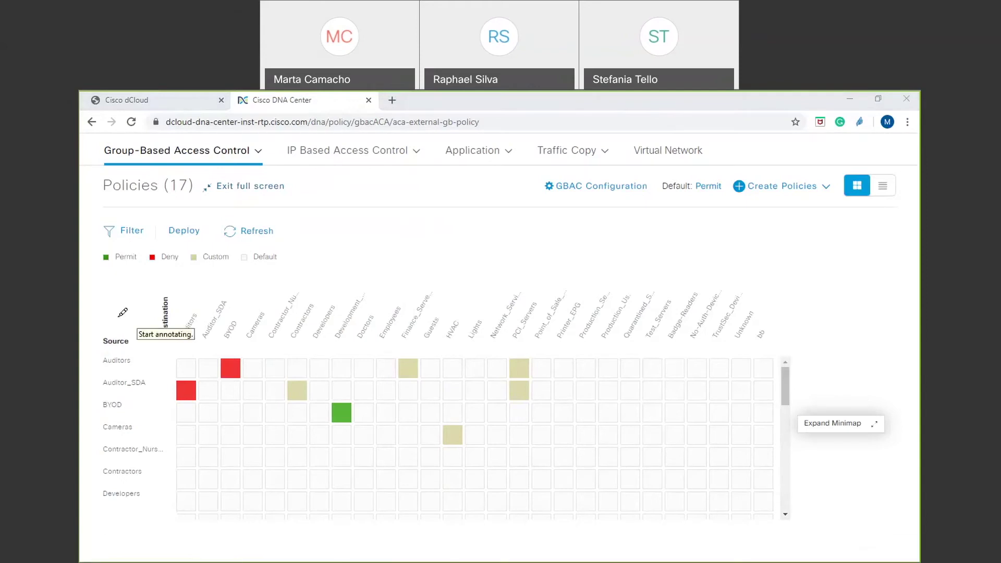
pyautogui.moveTo(87, 319); pyautogui.dragTo(111, 302)
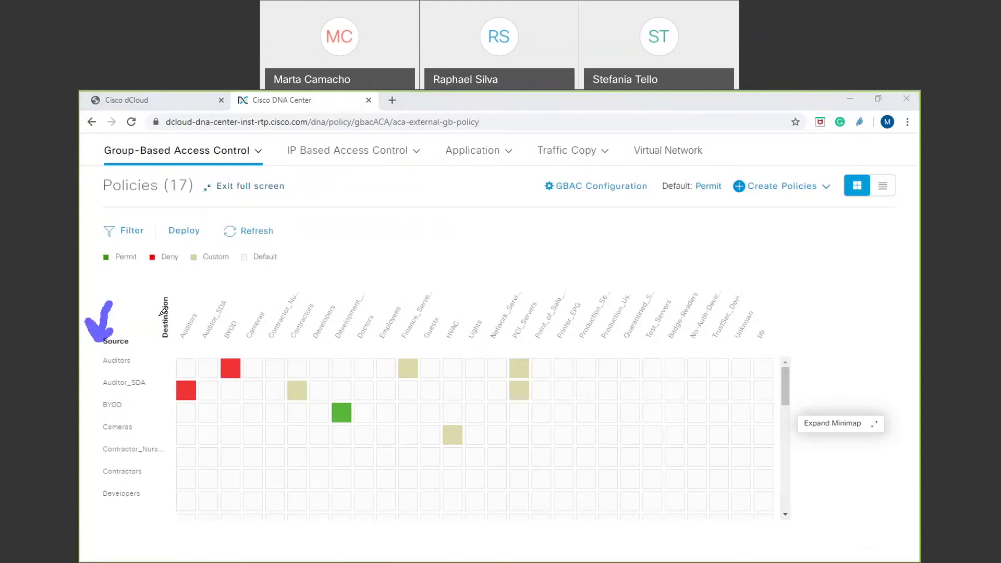
pyautogui.moveTo(151, 299)
pyautogui.mouseDown()
pyautogui.moveTo(252, 284)
pyautogui.moveTo(250, 299)
pyautogui.mouseUp()
pyautogui.moveTo(98, 355)
pyautogui.mouseDown()
pyautogui.moveTo(86, 455)
pyautogui.moveTo(102, 431)
pyautogui.mouseUp()
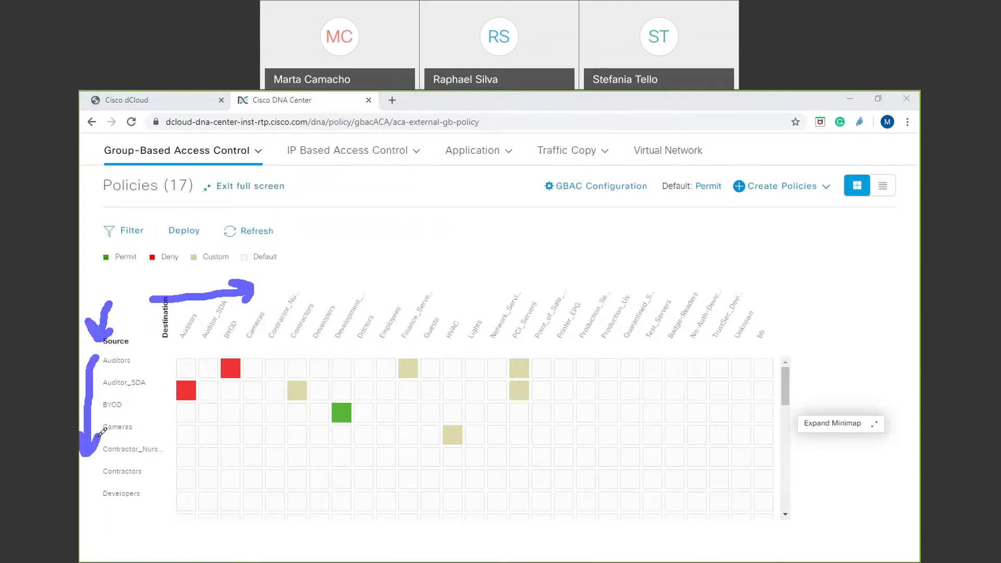
pyautogui.moveTo(104, 351); pyautogui.dragTo(147, 352)
pyautogui.moveTo(179, 288); pyautogui.dragTo(182, 331)
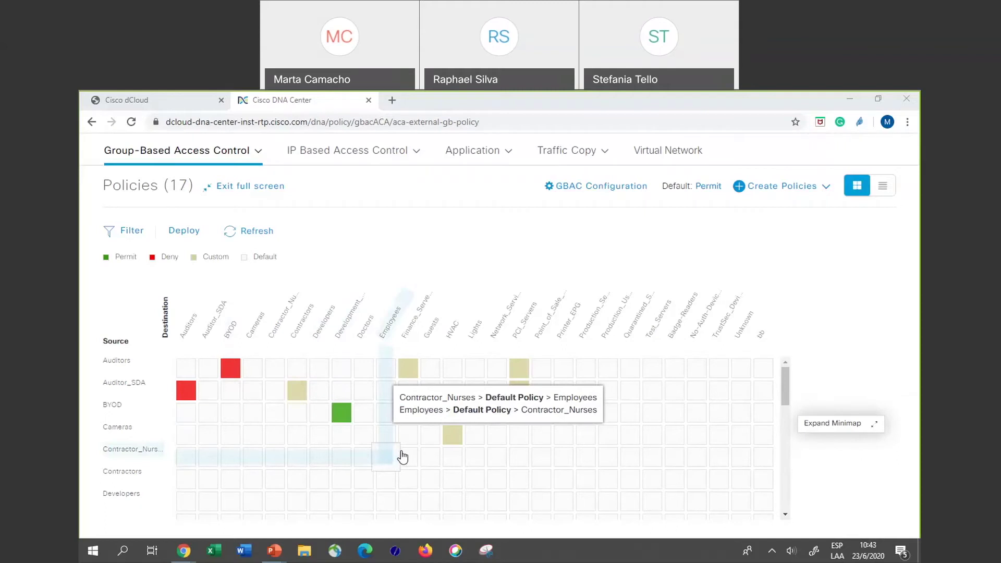
# Create and save an enabled policy from Contractor_Nurses to HVAC using the Deny IP contract.
pyautogui.click(458, 460)
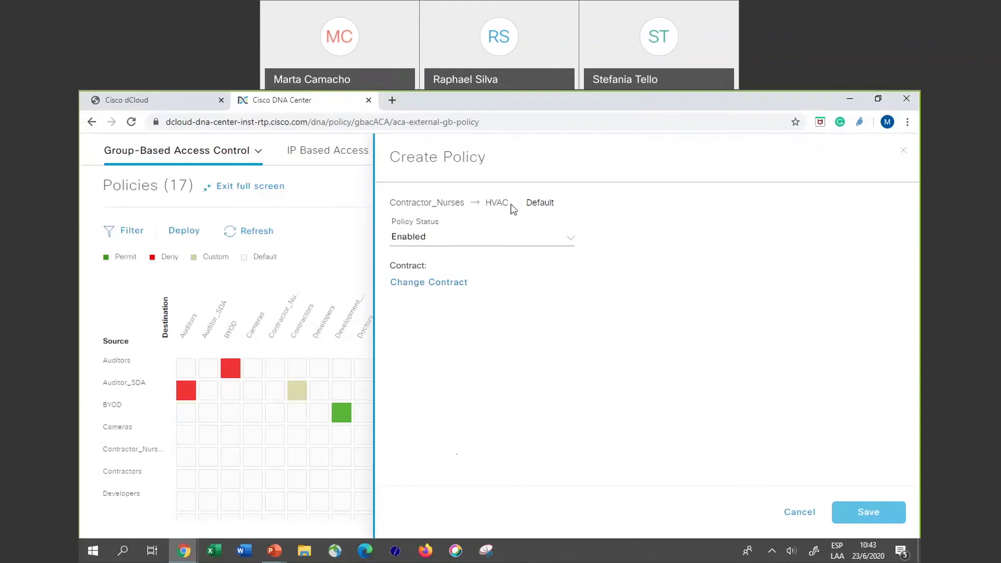
pyautogui.click(447, 287)
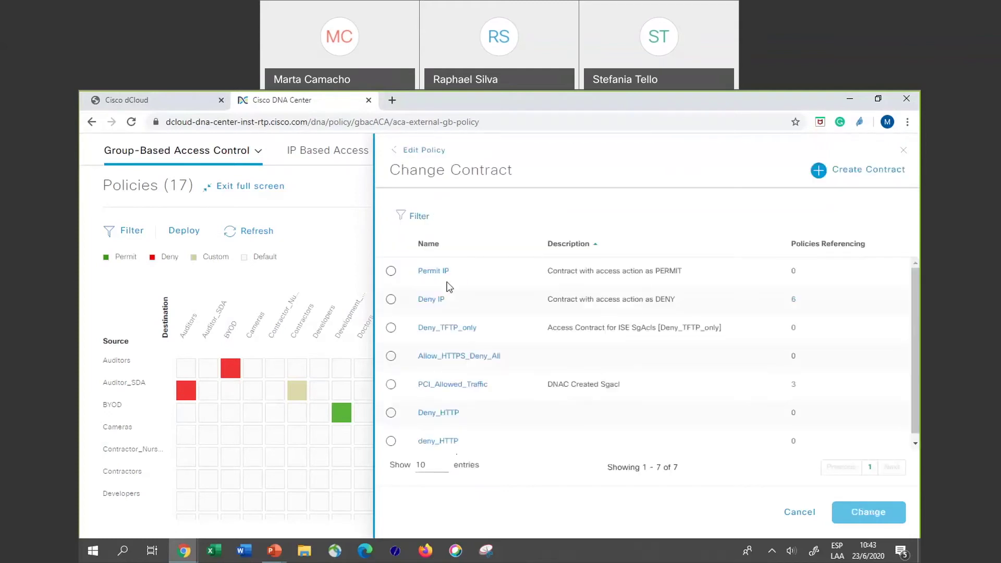
pyautogui.click(392, 300)
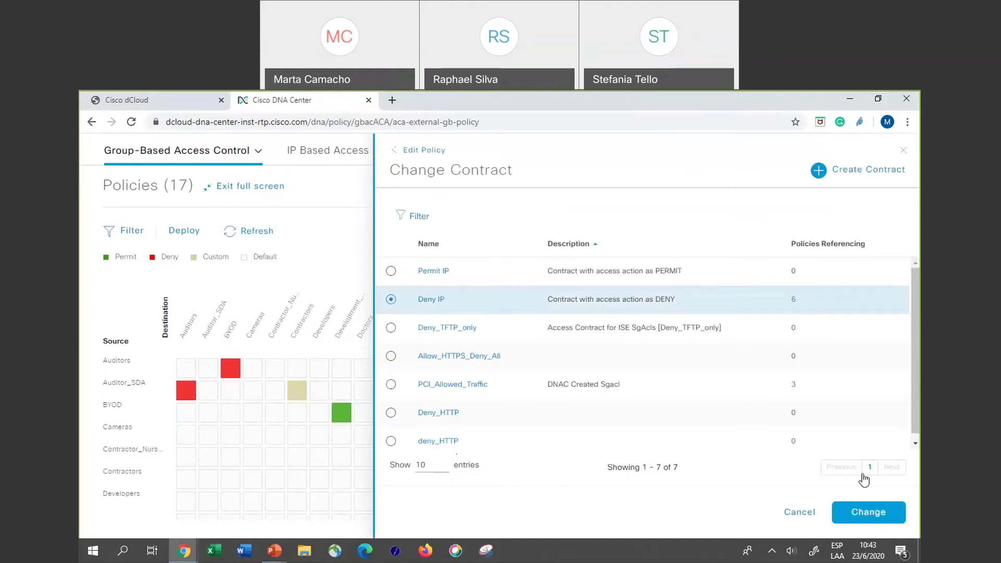
pyautogui.click(868, 512)
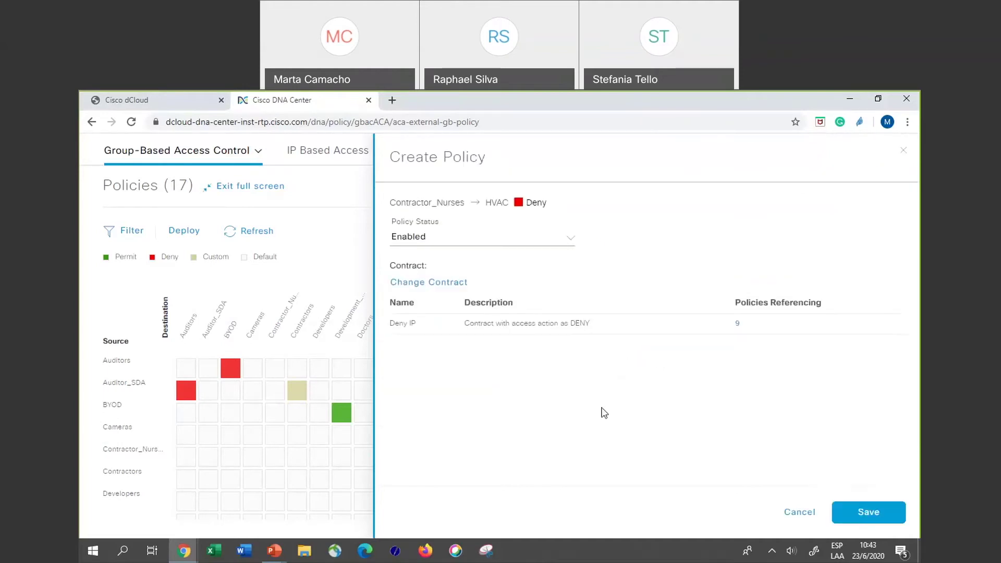
pyautogui.click(865, 515)
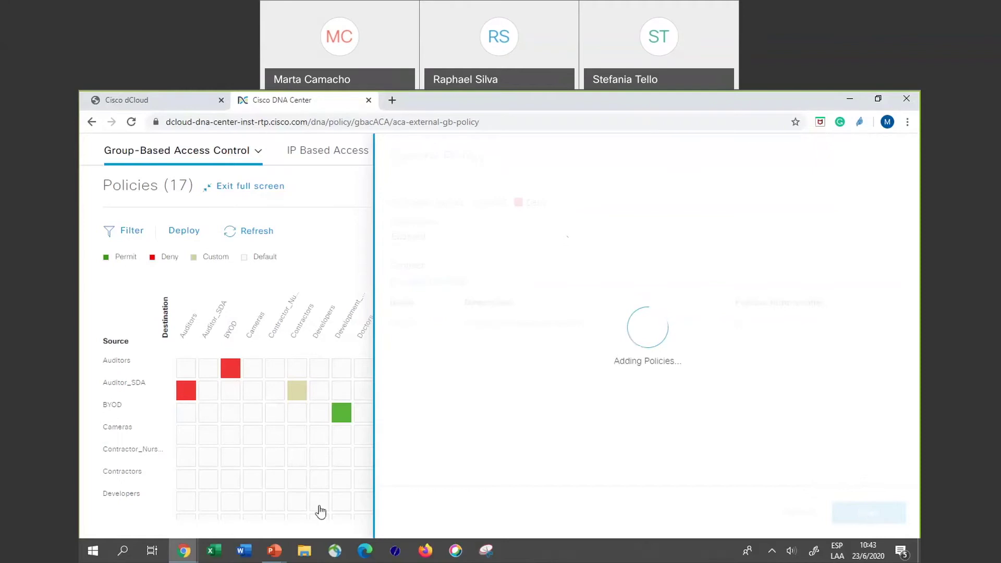
# Reload the policy matrix and examine the policies in the Contractor_Nurses row.
pyautogui.click(343, 438)
pyautogui.click(133, 125)
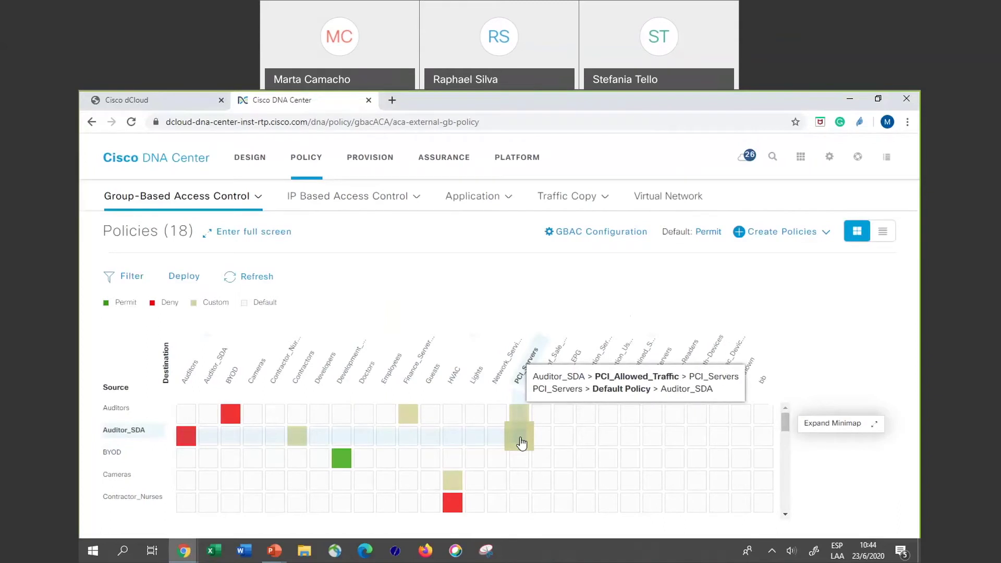
pyautogui.scroll(-1, 691, 466)
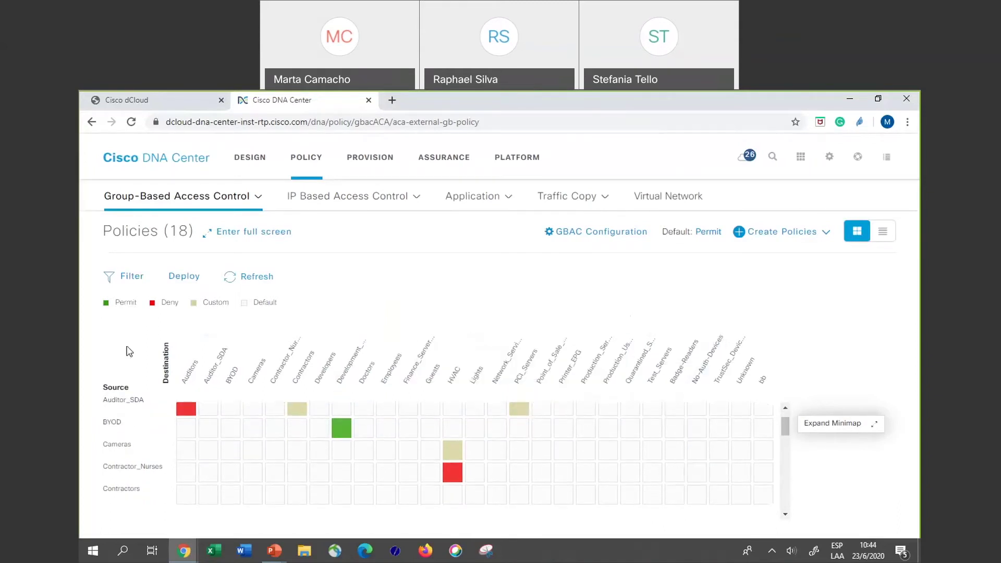
pyautogui.moveTo(186, 469)
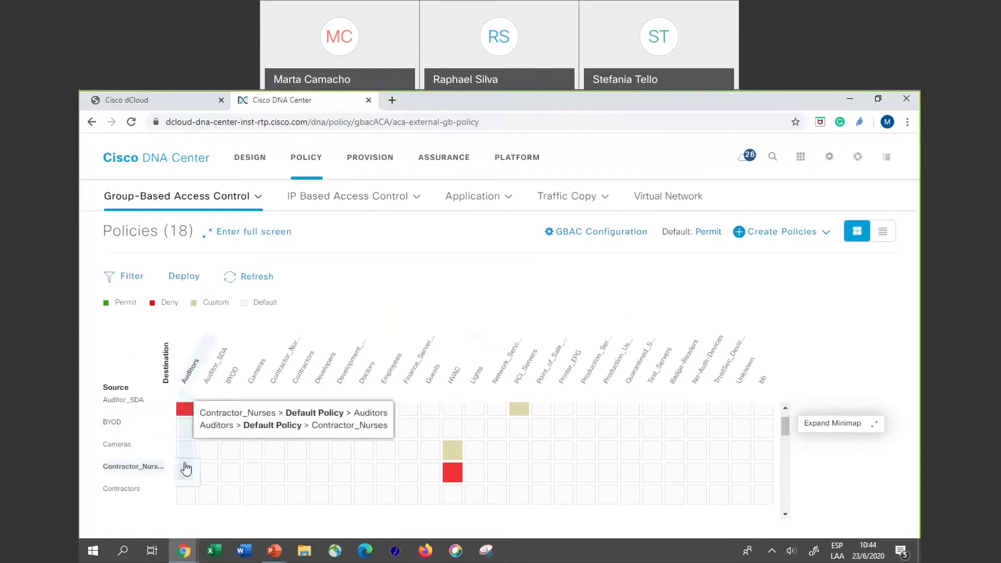
pyautogui.scroll(1, 186, 469)
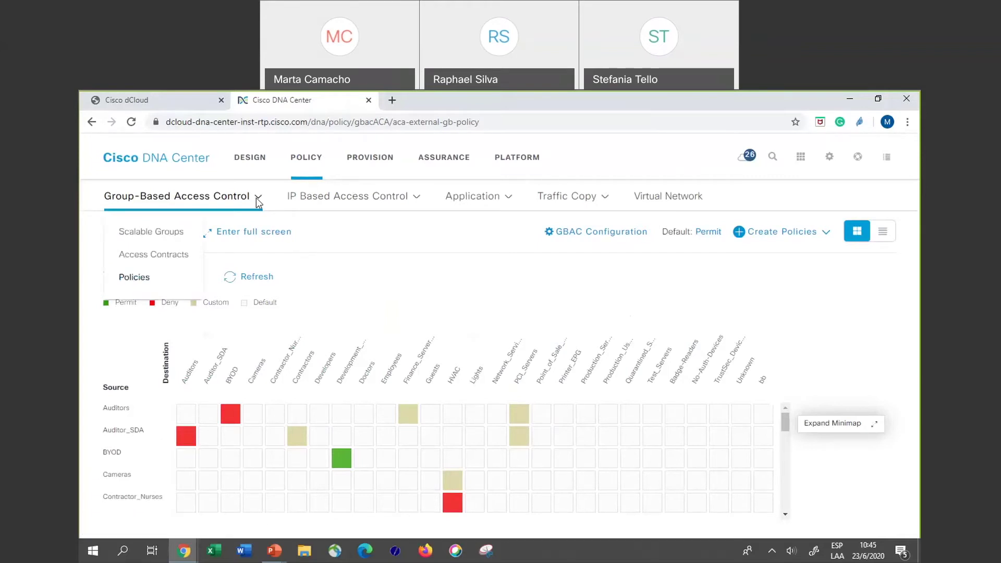
# Show the group-based access control choices, view the Auditors to Finance_Server_DNA policy, and close it without changes.
pyautogui.moveTo(250, 206)
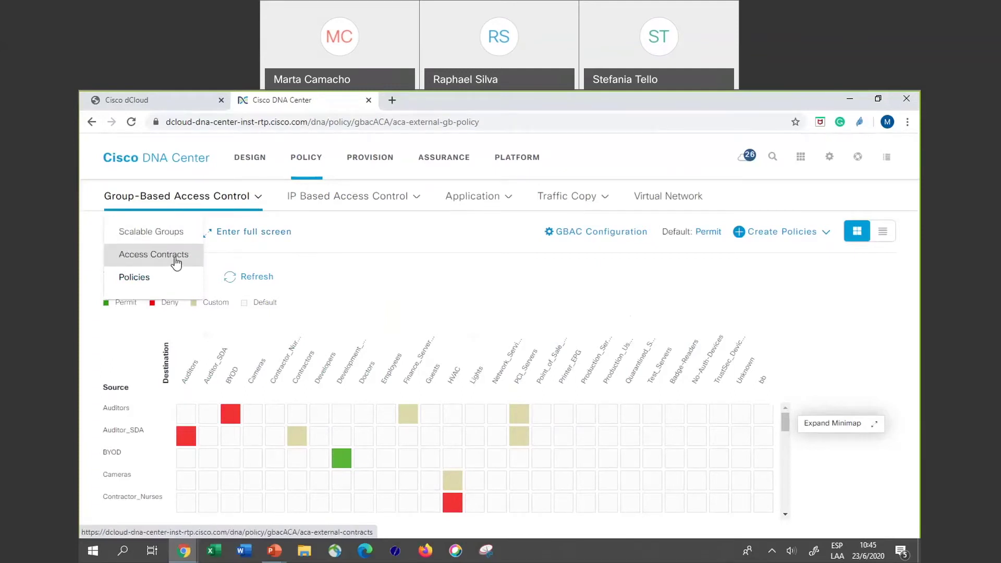
pyautogui.click(408, 424)
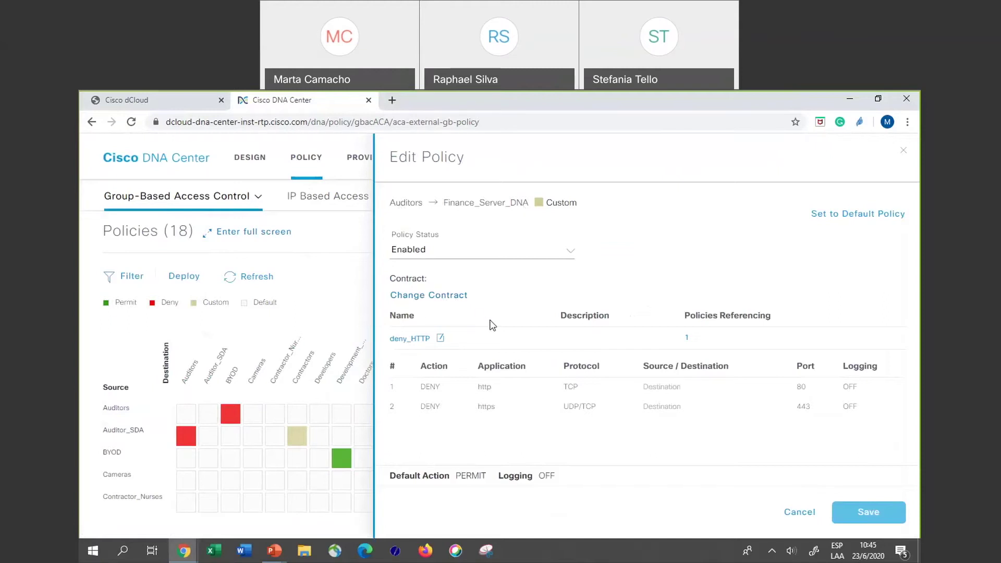
pyautogui.click(799, 514)
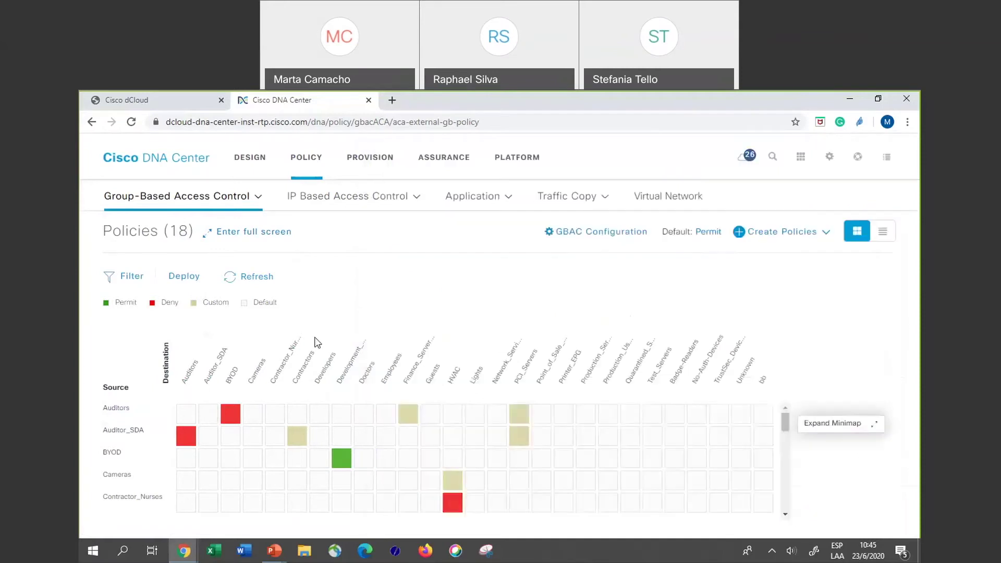
# Open the application policies and start adding a new policy to show its application categories.
pyautogui.click(401, 198)
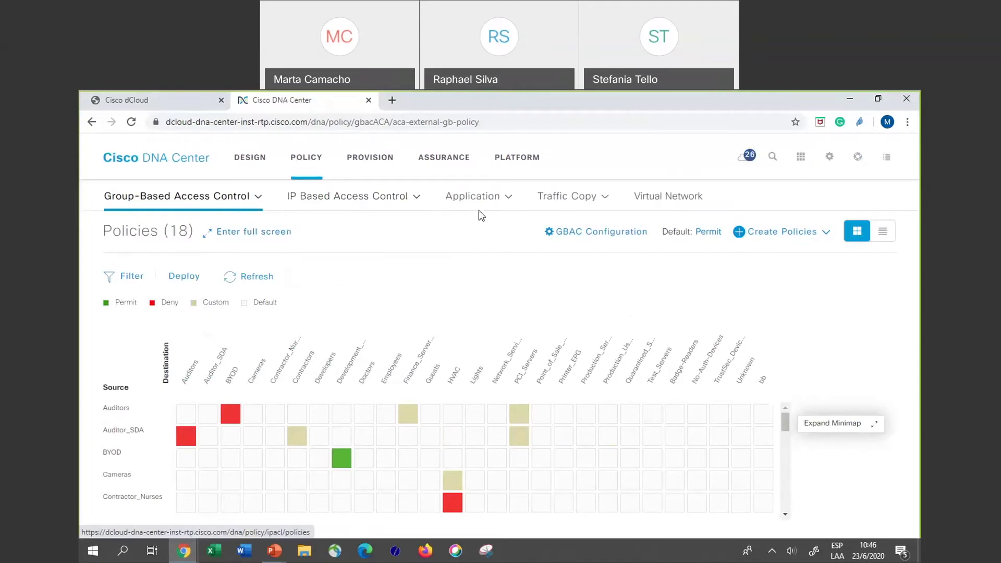
pyautogui.moveTo(506, 201)
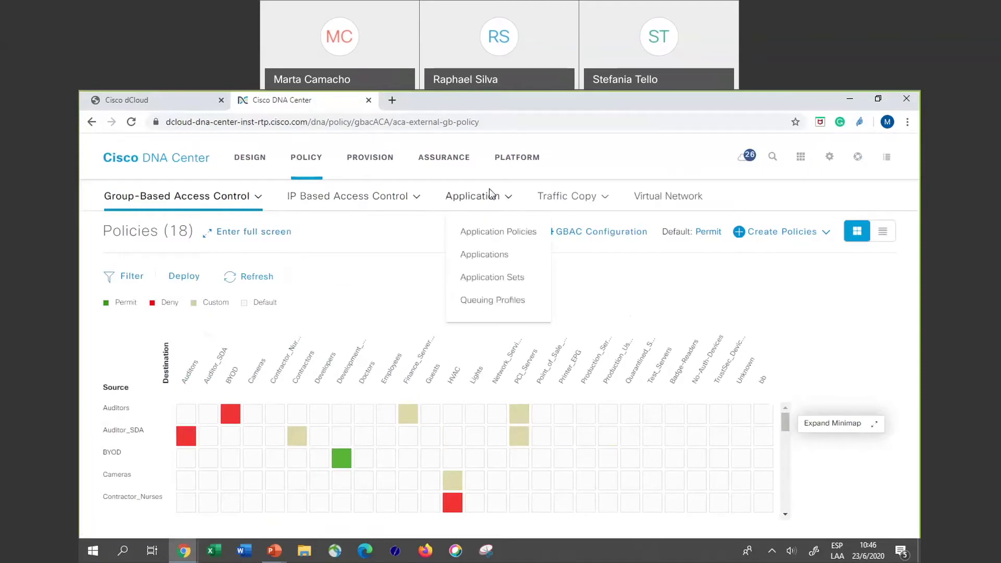
pyautogui.click(497, 231)
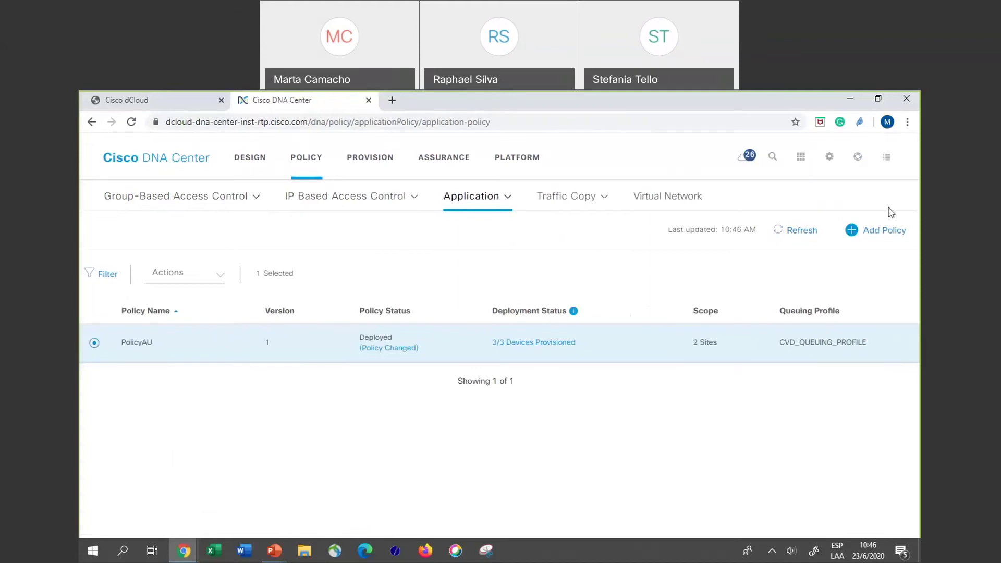
pyautogui.click(871, 233)
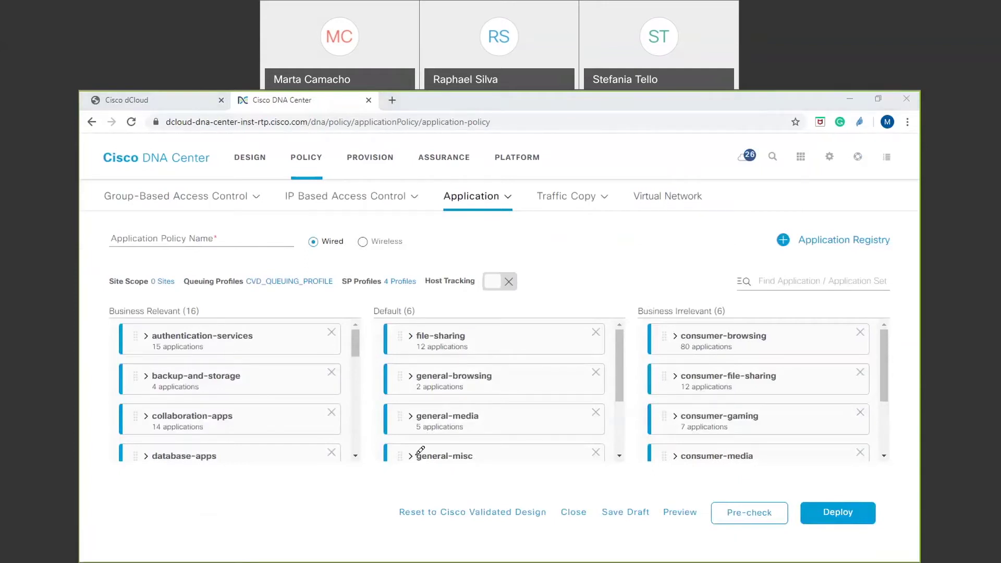
# Circle the Business Relevant, Default and Business Irrelevant headings with annotations and draw an arrow down to each category.
pyautogui.moveTo(100, 301)
pyautogui.mouseDown()
pyautogui.moveTo(131, 282)
pyautogui.moveTo(175, 336)
pyautogui.moveTo(107, 303)
pyautogui.mouseUp()
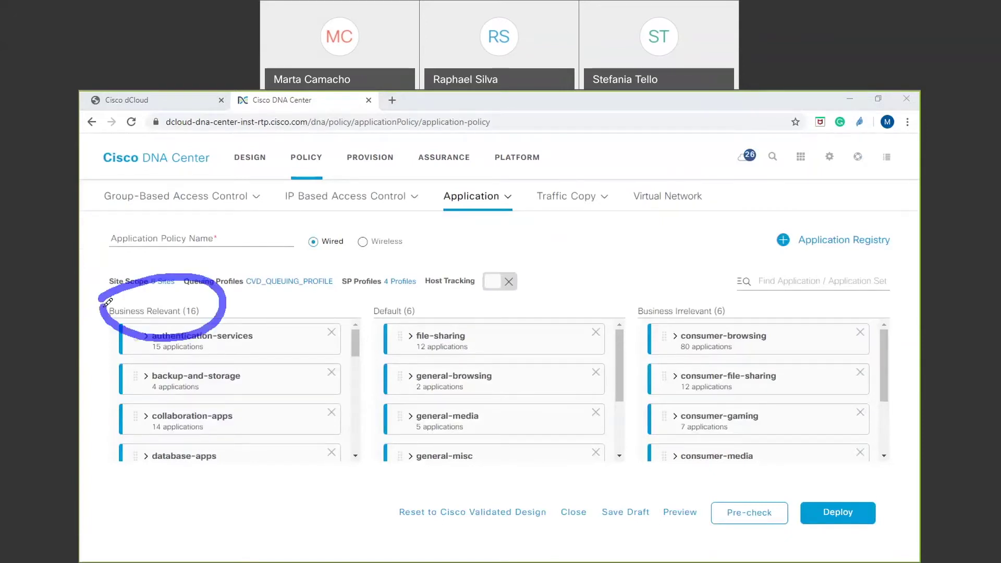
pyautogui.moveTo(632, 326)
pyautogui.mouseDown()
pyautogui.moveTo(644, 280)
pyautogui.moveTo(741, 314)
pyautogui.moveTo(624, 320)
pyautogui.mouseUp()
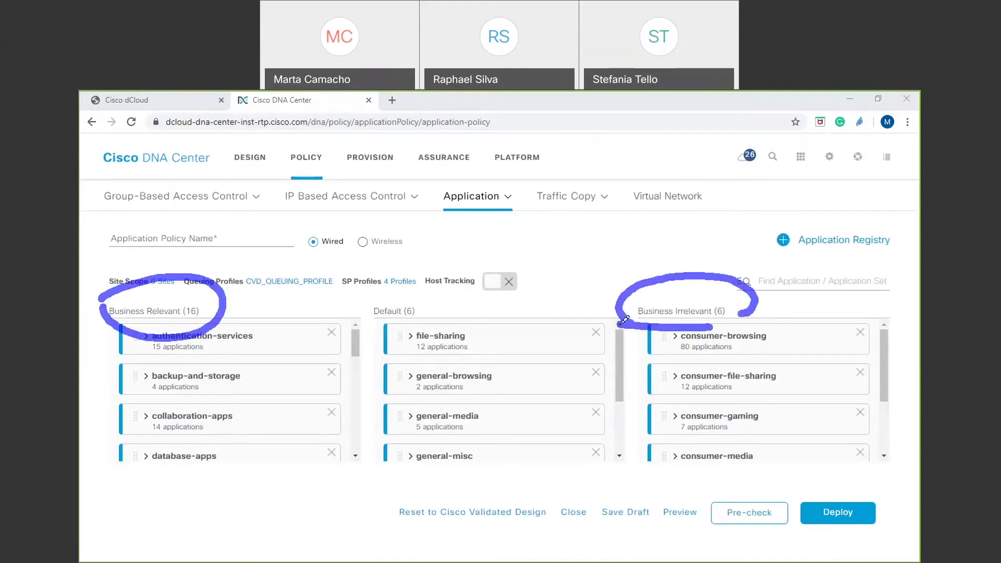
pyautogui.moveTo(446, 286)
pyautogui.mouseDown()
pyautogui.moveTo(400, 288)
pyautogui.moveTo(450, 291)
pyautogui.mouseUp()
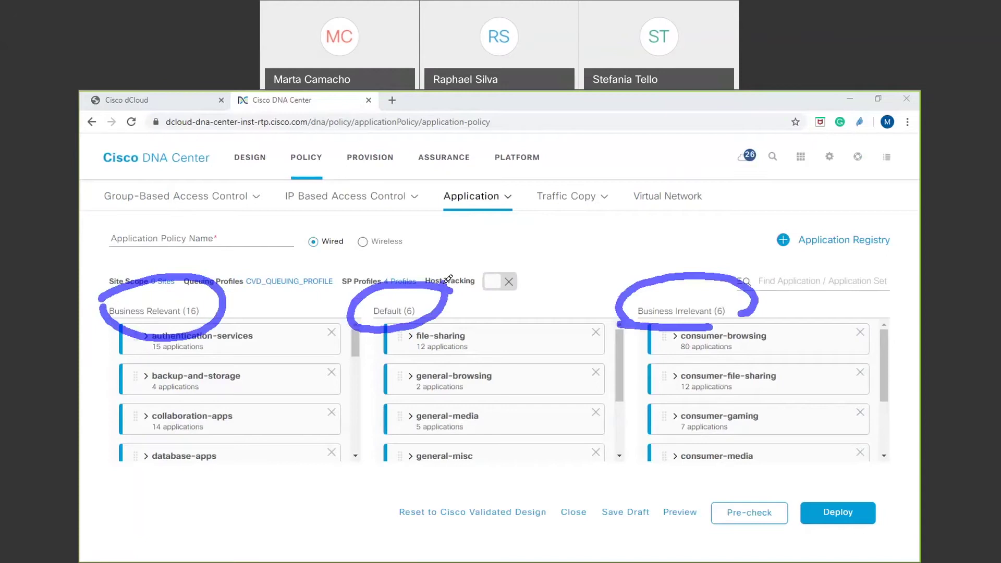
pyautogui.moveTo(269, 206)
pyautogui.mouseDown()
pyautogui.moveTo(249, 301)
pyautogui.moveTo(277, 279)
pyautogui.mouseUp()
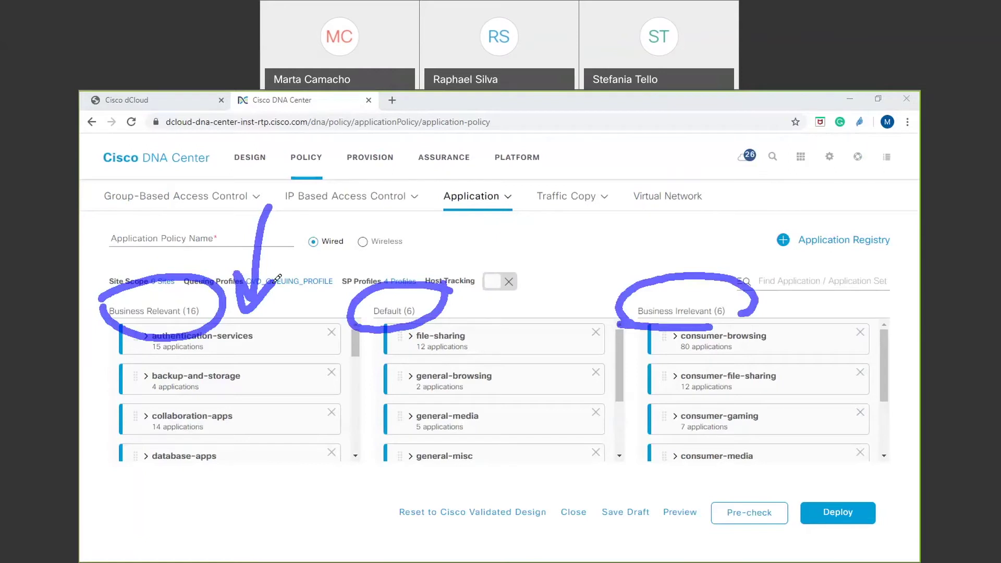
pyautogui.moveTo(570, 225)
pyautogui.mouseDown()
pyautogui.moveTo(519, 286)
pyautogui.moveTo(548, 296)
pyautogui.mouseUp()
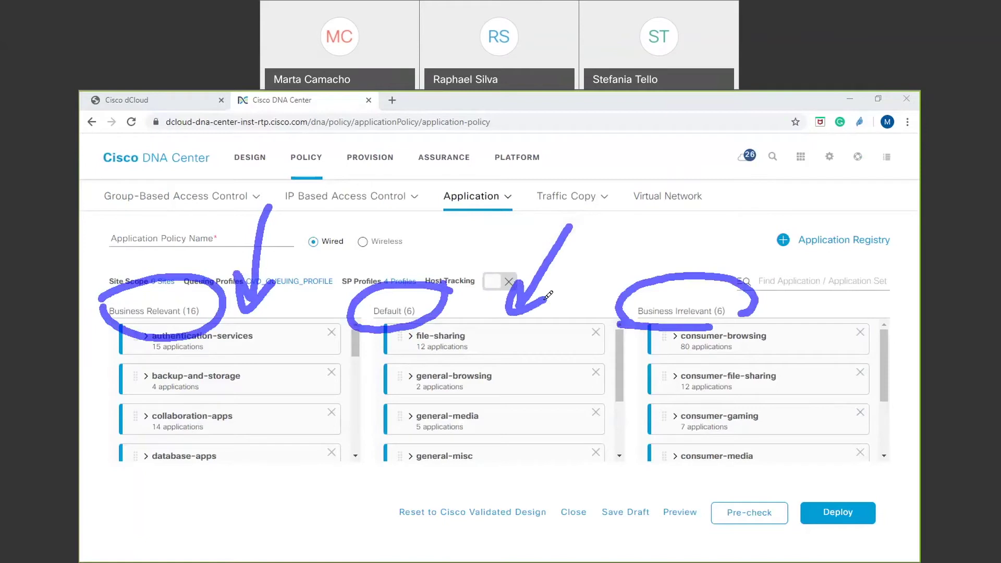
pyautogui.moveTo(777, 241)
pyautogui.mouseDown()
pyautogui.moveTo(797, 316)
pyautogui.moveTo(814, 301)
pyautogui.mouseUp()
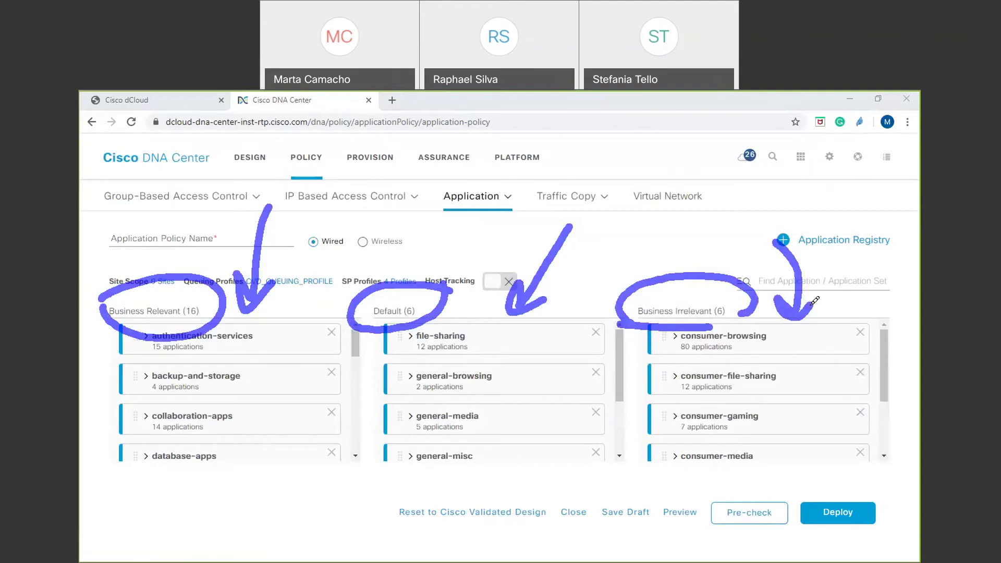
# Circle the consumer-gaming set, underline Group-Based and IP Based Access Control, and draw an arrow to consumer-gaming.
pyautogui.moveTo(665, 412)
pyautogui.mouseDown()
pyautogui.moveTo(794, 420)
pyautogui.moveTo(666, 417)
pyautogui.mouseUp()
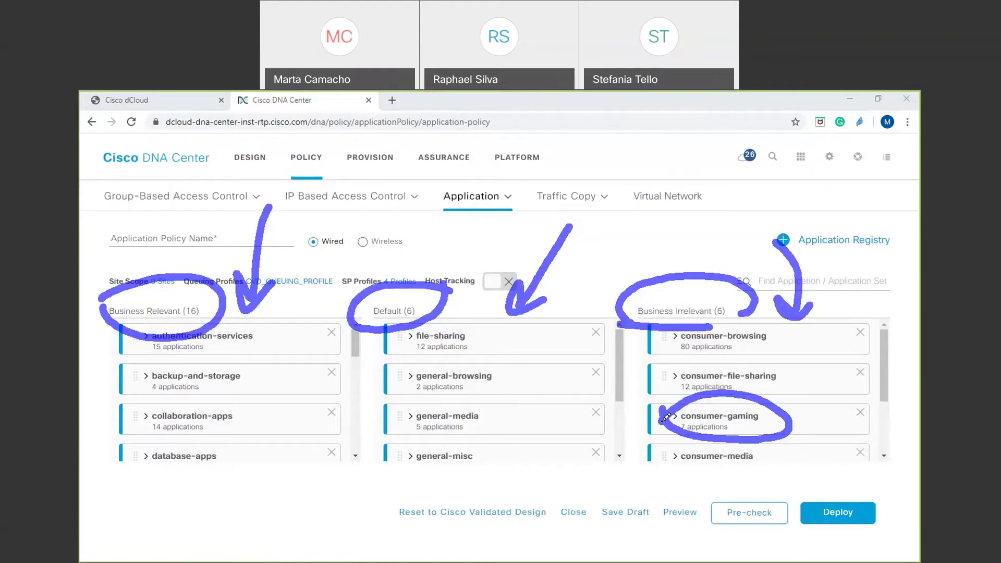
pyautogui.moveTo(109, 207); pyautogui.dragTo(420, 212)
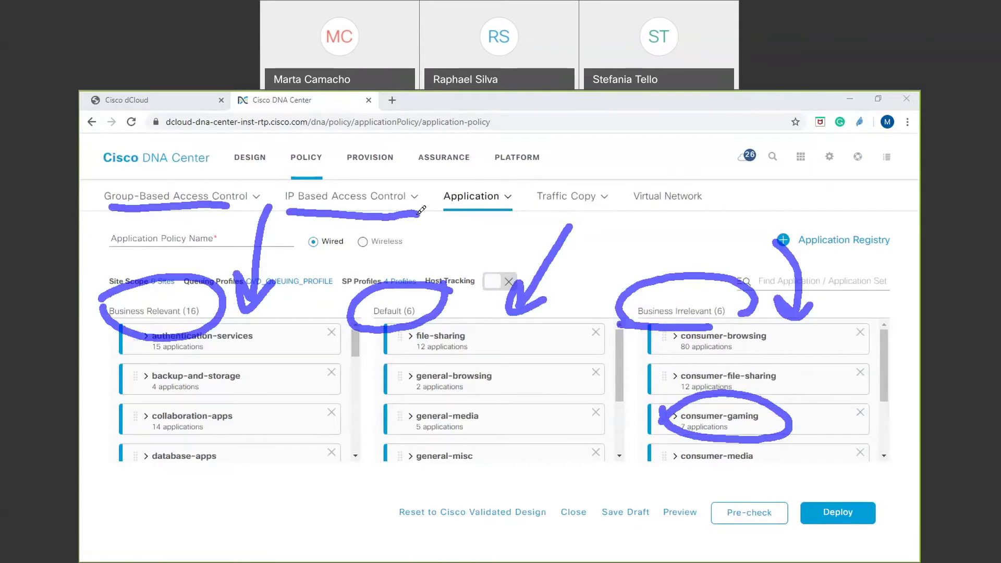
pyautogui.moveTo(808, 371)
pyautogui.mouseDown()
pyautogui.moveTo(819, 376)
pyautogui.moveTo(787, 412)
pyautogui.moveTo(806, 399)
pyautogui.moveTo(814, 418)
pyautogui.mouseUp()
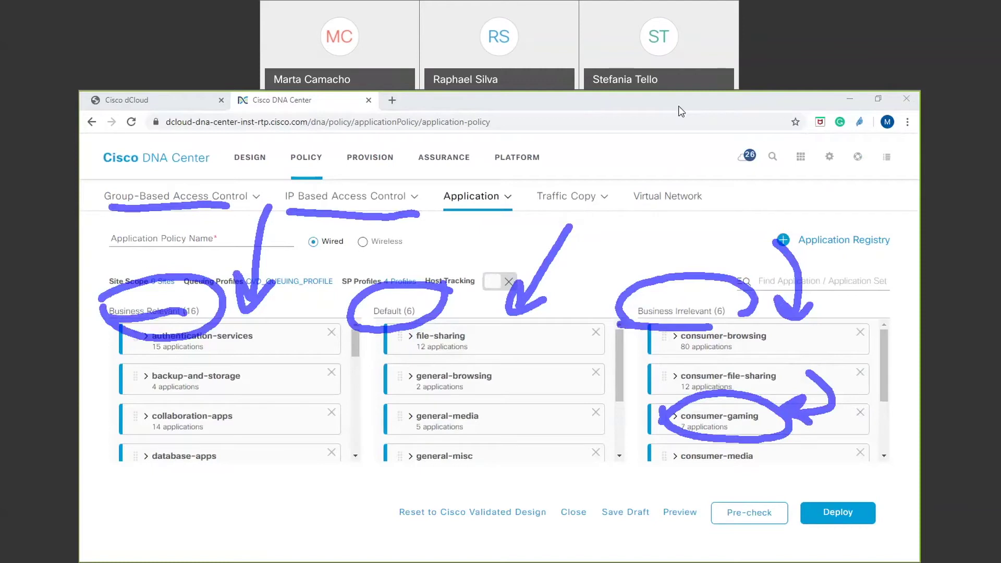
# Clear the screen annotations, leave annotation mode, and expand the desktop-virtualization-apps set under Business Relevant.
pyautogui.press('e')
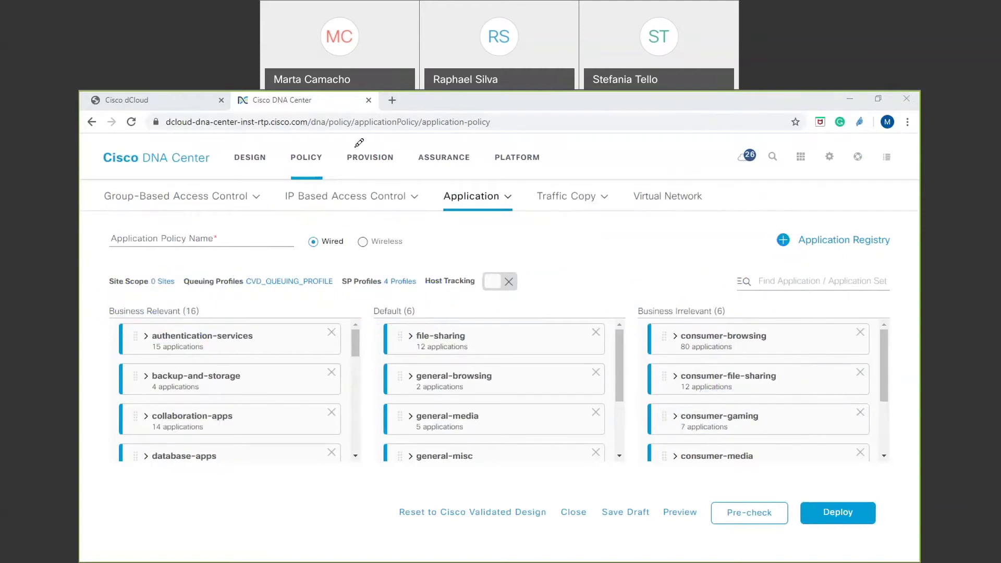
pyautogui.press('Escape')
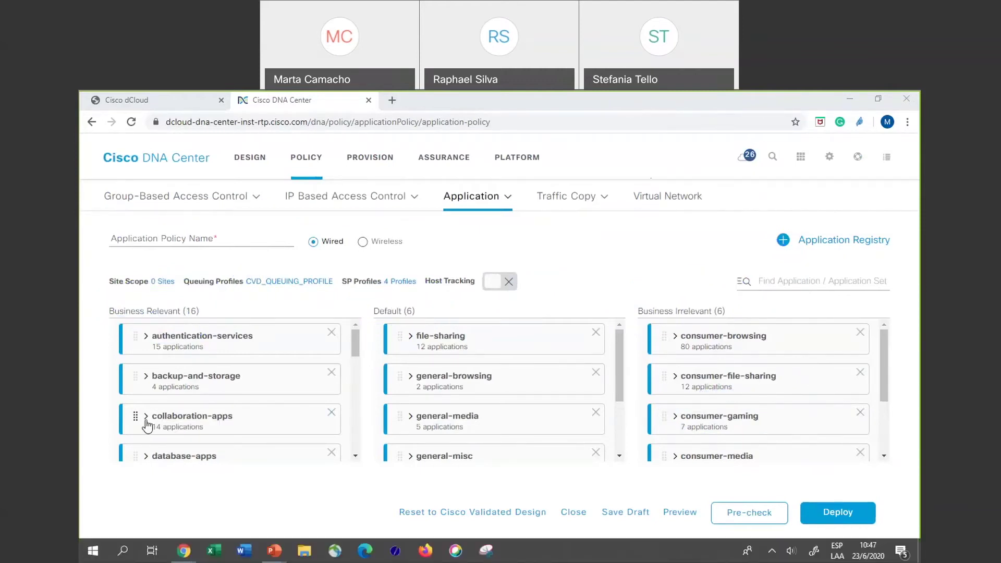
pyautogui.scroll(-2, 212, 431)
pyautogui.scroll(-1, 214, 432)
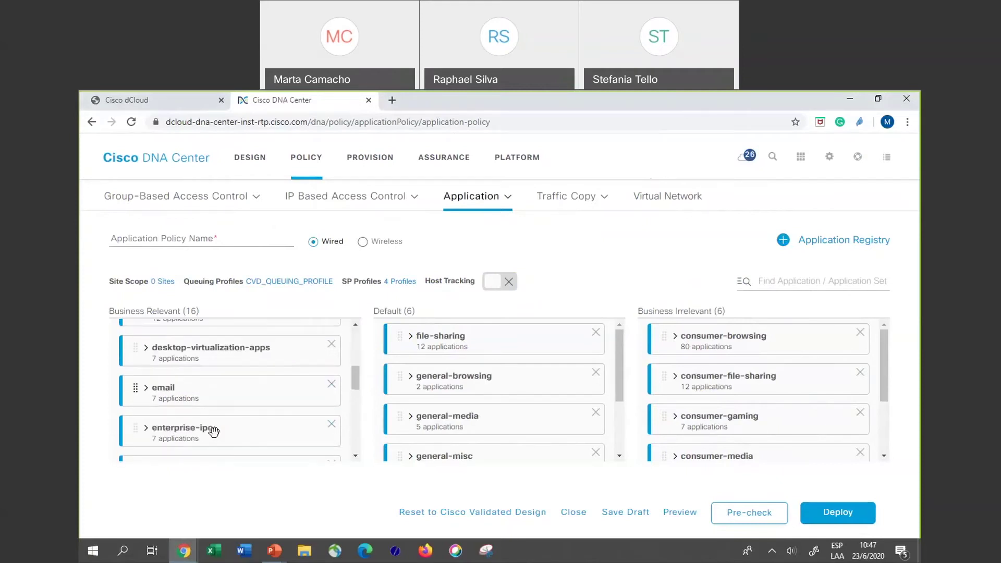
pyautogui.click(146, 347)
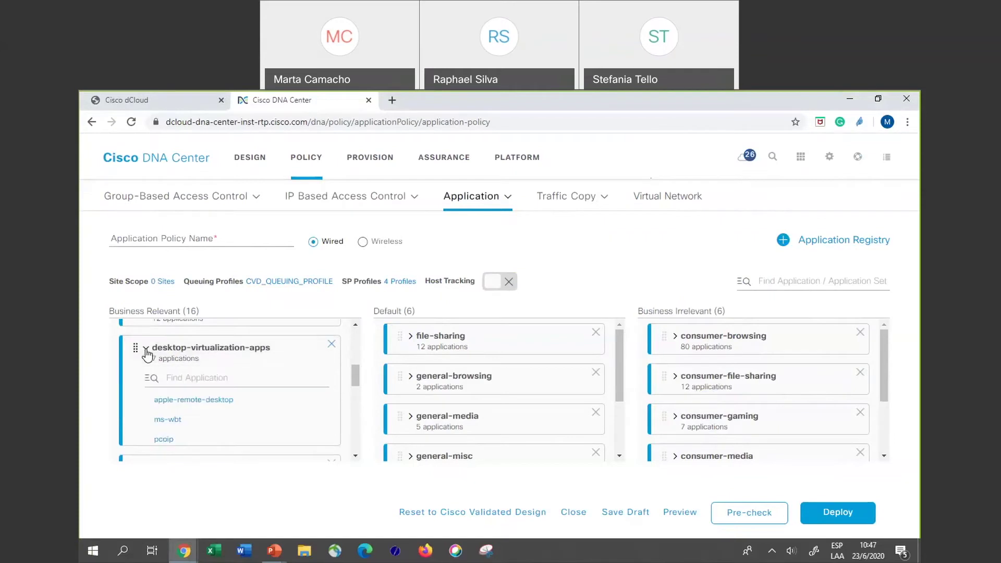
# Review the apple-remote-desktop application's description, ports, traffic class and application set, and close its details without changes.
pyautogui.click(209, 402)
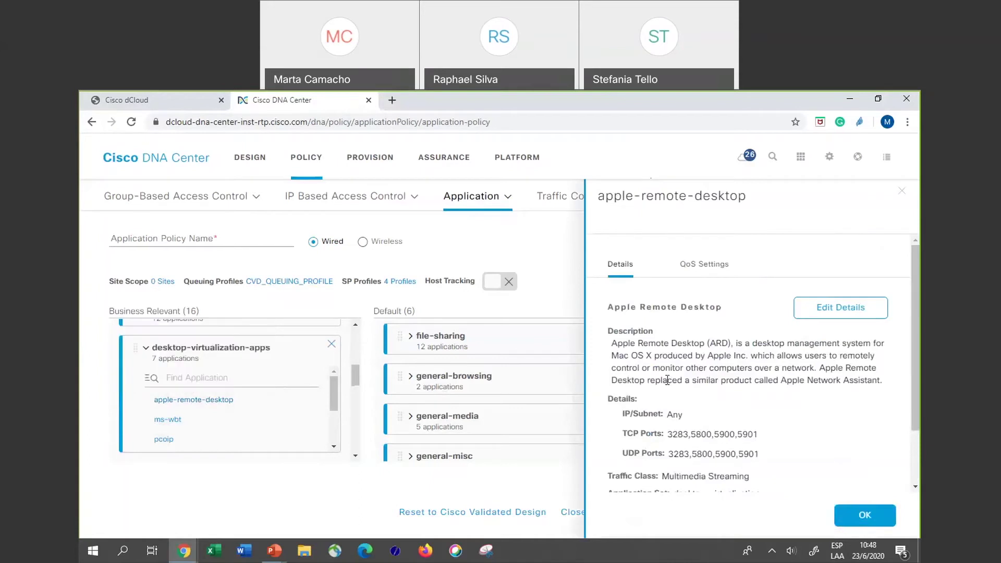
pyautogui.scroll(-2, 668, 381)
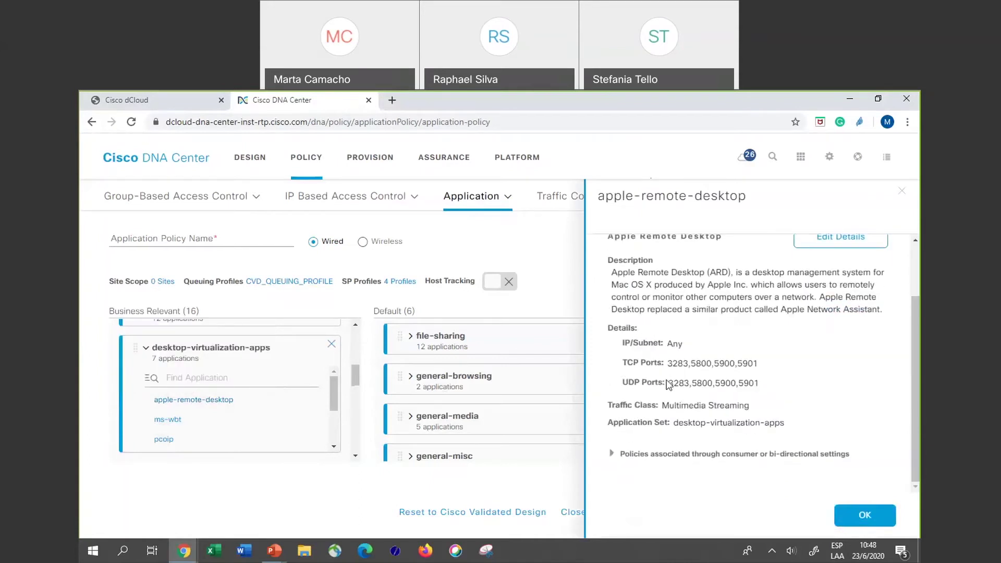
pyautogui.scroll(1, 667, 383)
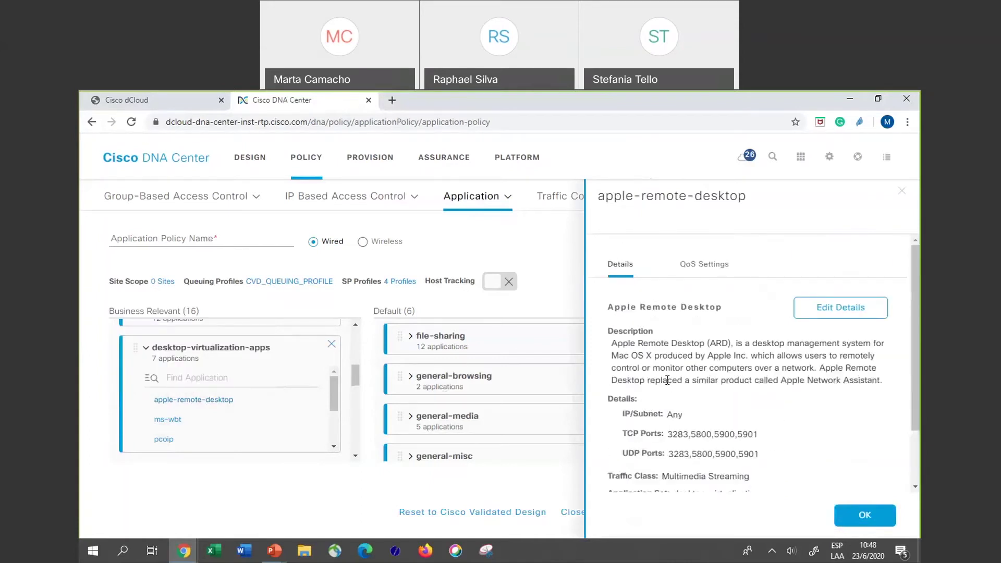
pyautogui.scroll(-1, 664, 383)
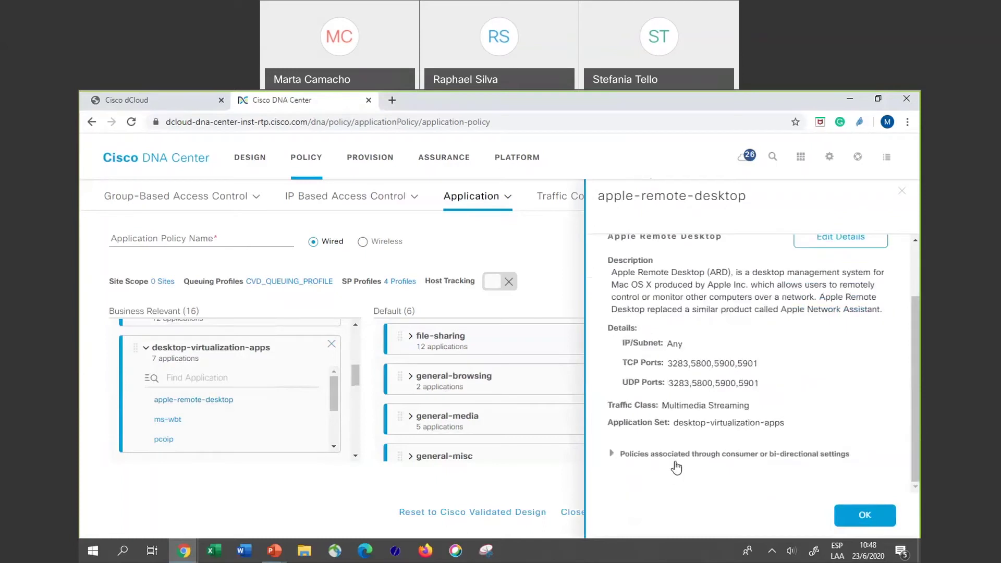
pyautogui.click(865, 516)
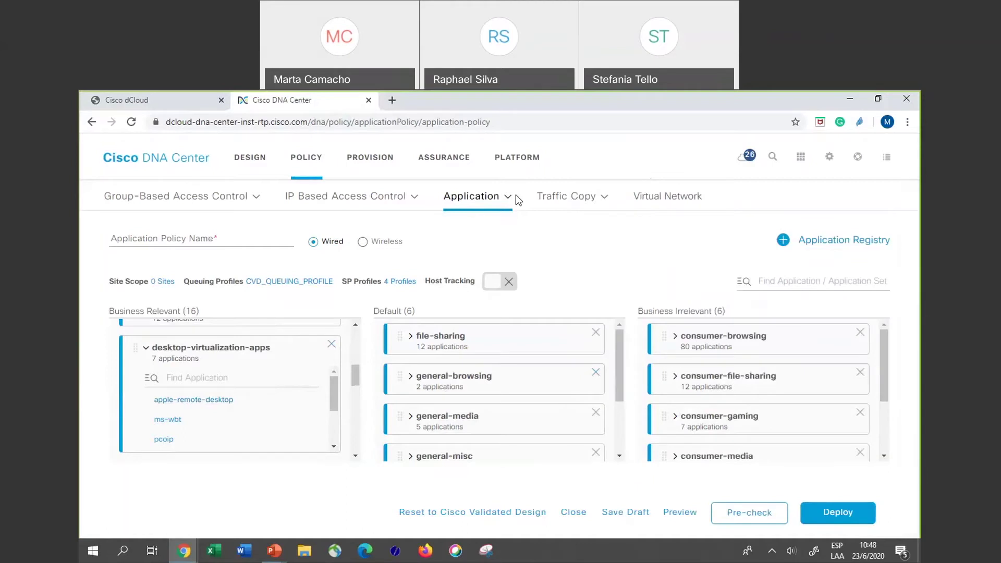
# View the Application Sets page and examine the bandwidth values of CVD_QUEUING_PROFILE under Queuing Profiles.
pyautogui.click(507, 198)
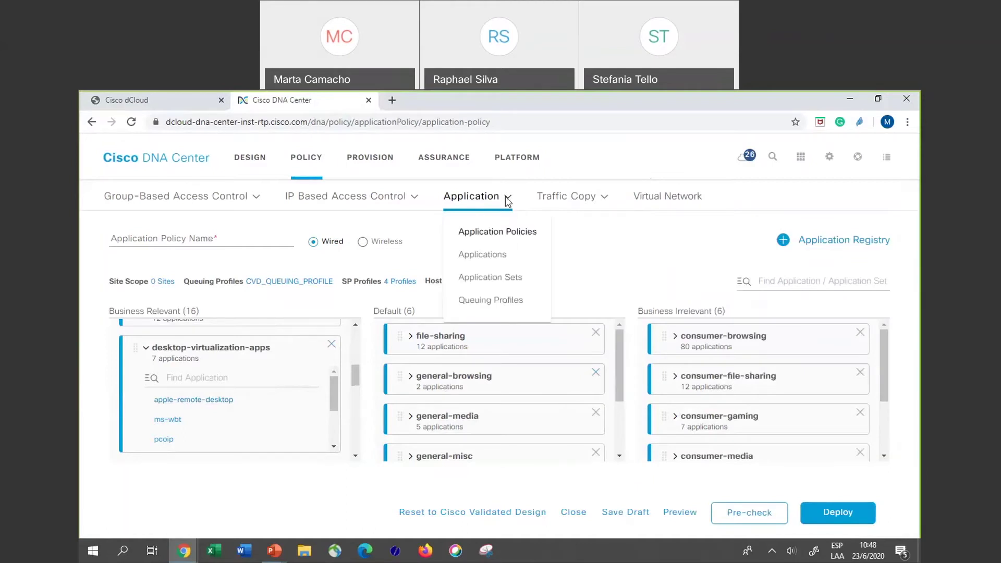
pyautogui.click(490, 284)
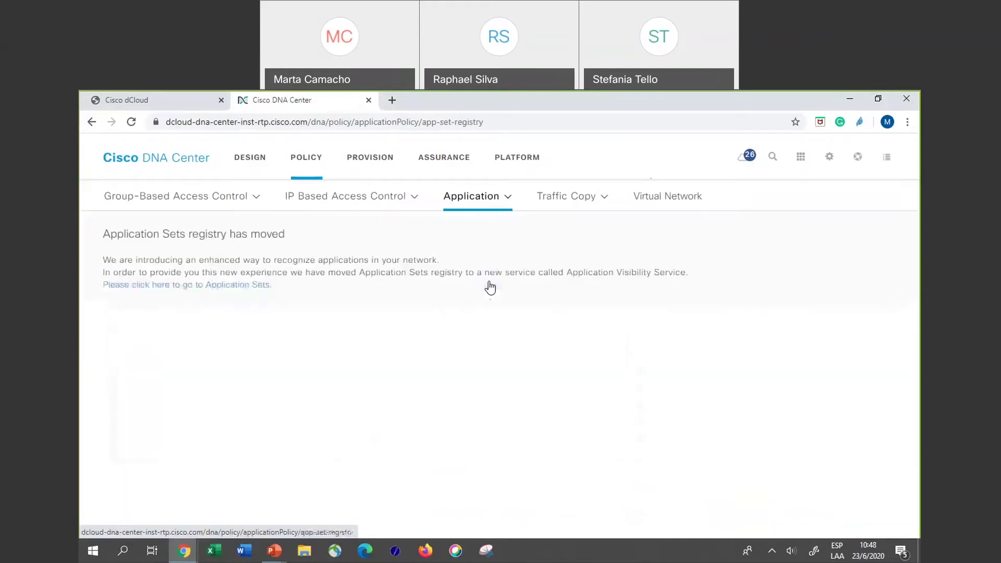
pyautogui.click(509, 199)
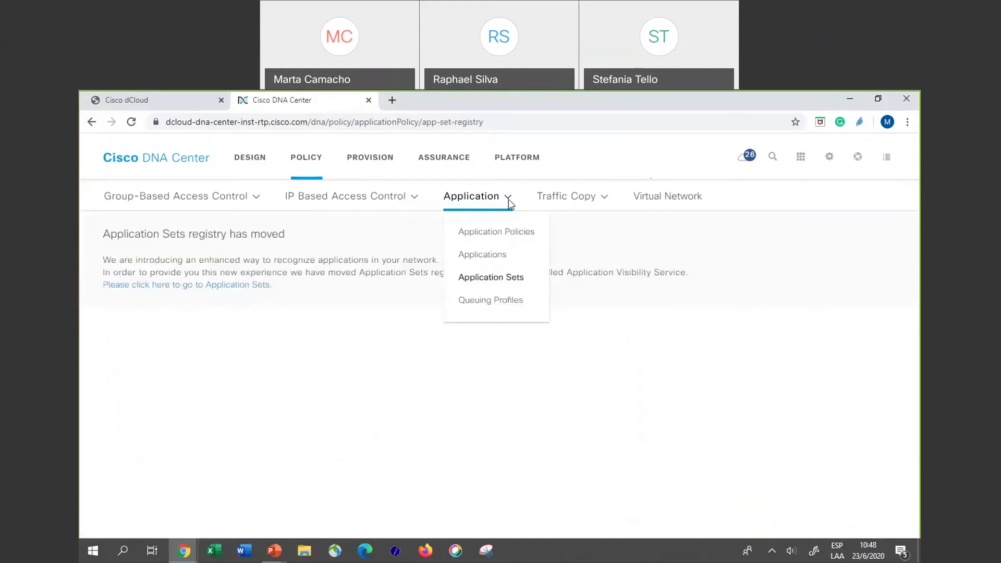
pyautogui.click(480, 305)
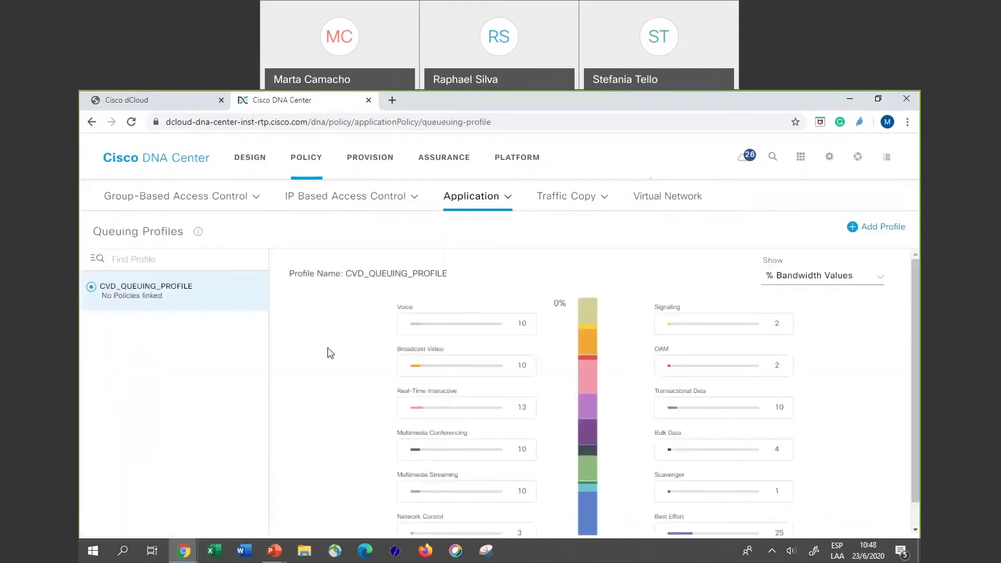
pyautogui.scroll(-1, 328, 353)
pyautogui.scroll(1, 328, 347)
pyautogui.scroll(-1, 327, 347)
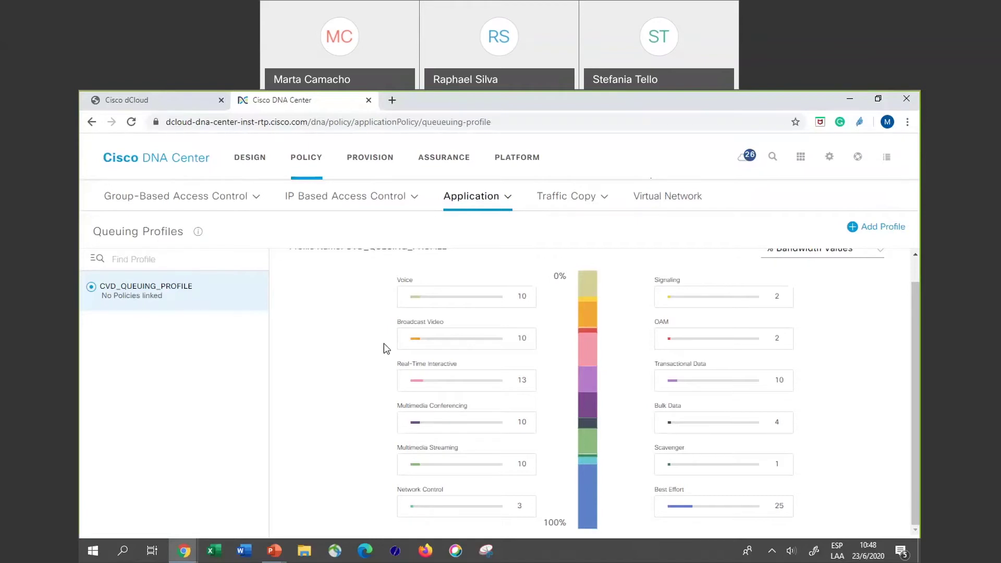
# Show the IP-based access control choices, open the Virtual Network policy page and reload it.
pyautogui.moveTo(375, 219)
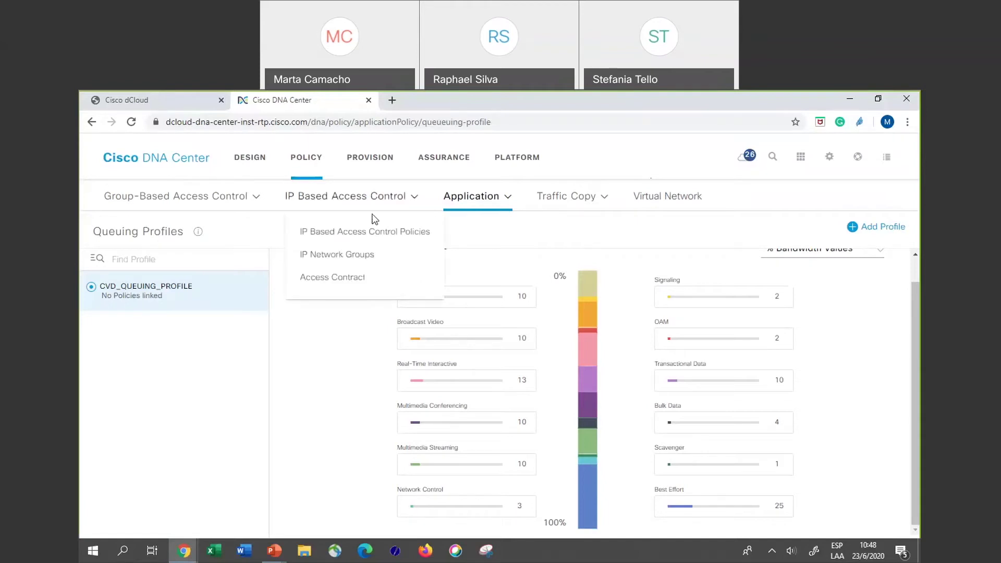
pyautogui.moveTo(603, 196)
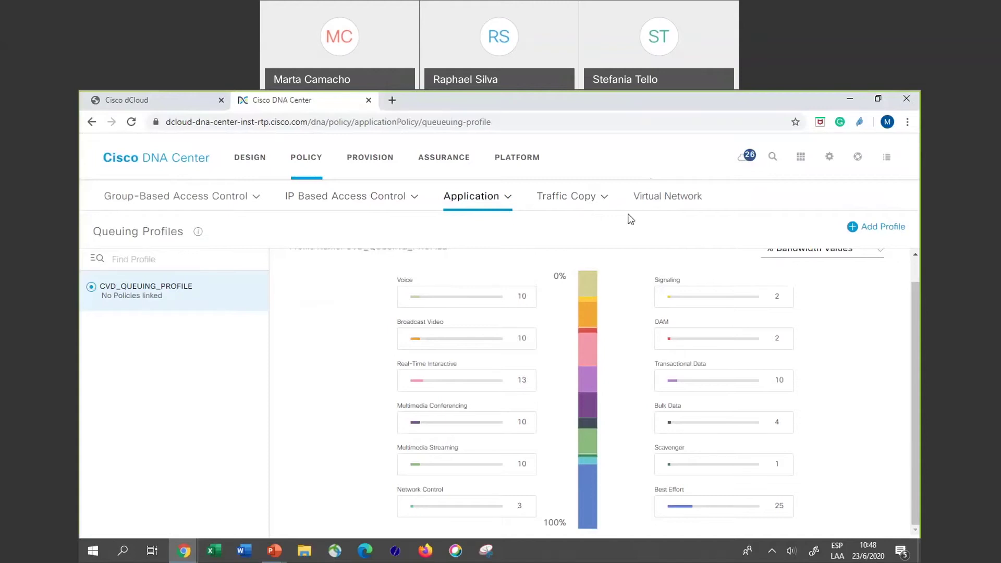
pyautogui.click(656, 203)
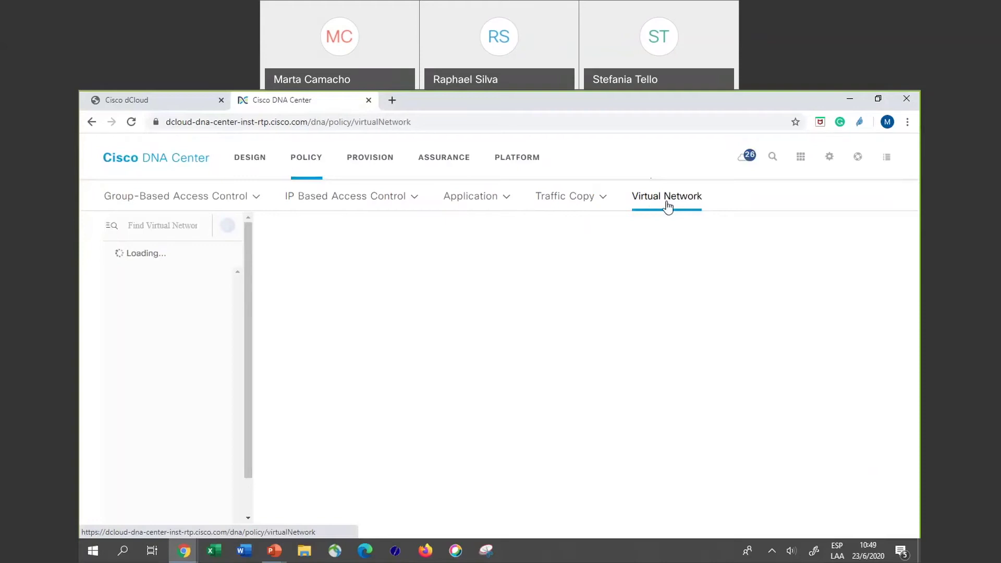
pyautogui.moveTo(240, 195)
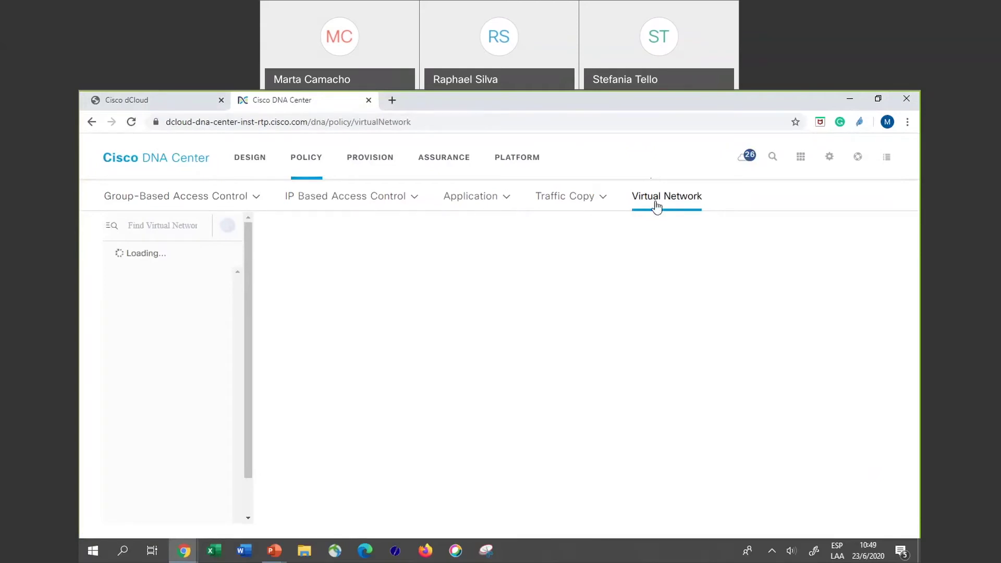
pyautogui.click(131, 122)
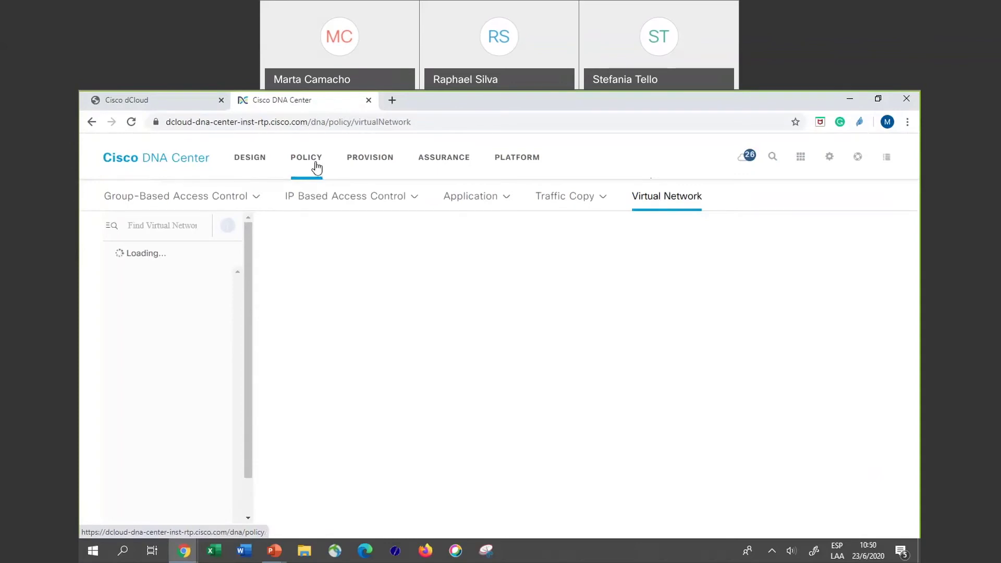
# Open the provisioning device inventory and show the devices of site SJC01 under North America, USA, California, San Jose.
pyautogui.click(377, 171)
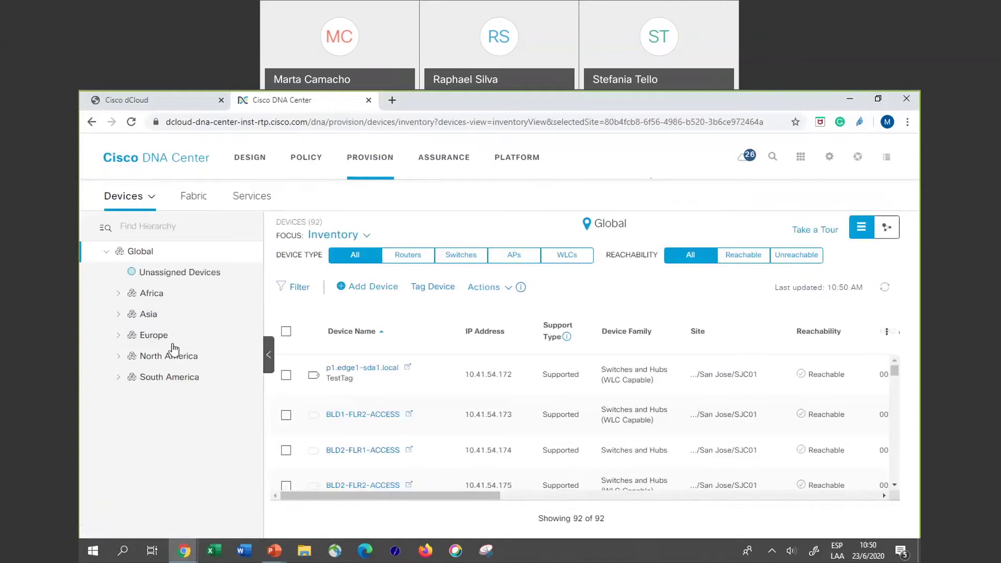
pyautogui.click(120, 358)
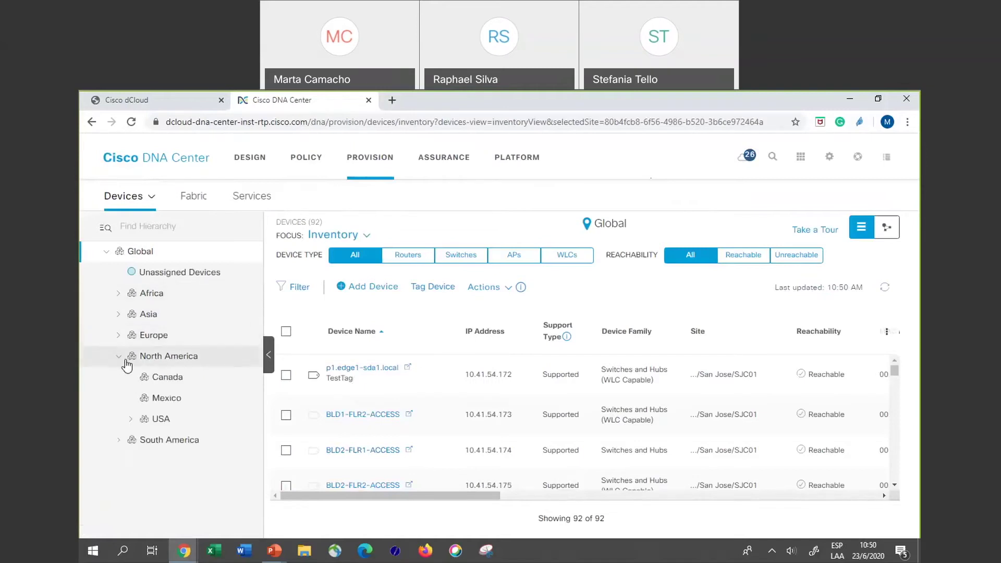
pyautogui.click(131, 418)
pyautogui.scroll(-1, 191, 392)
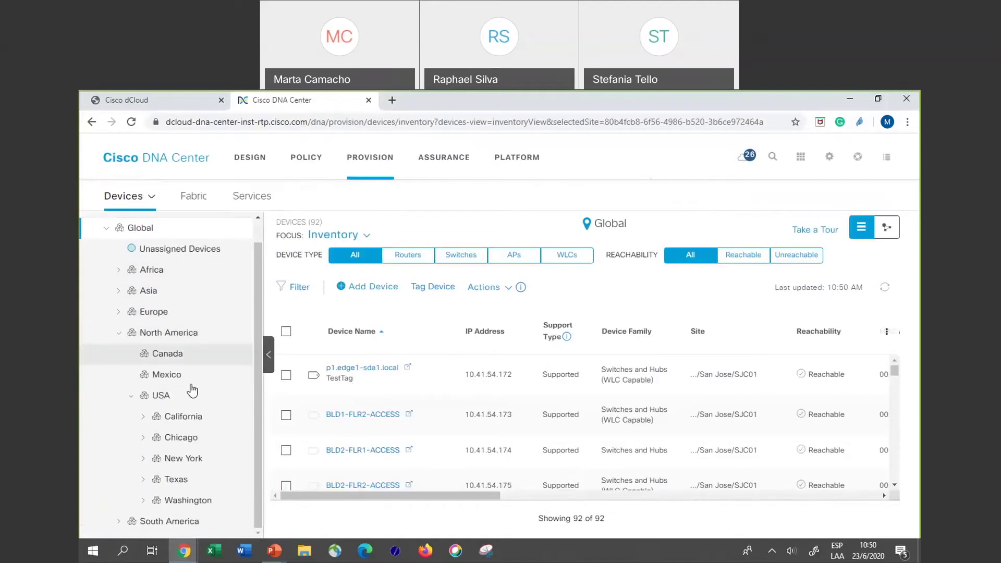
pyautogui.click(145, 417)
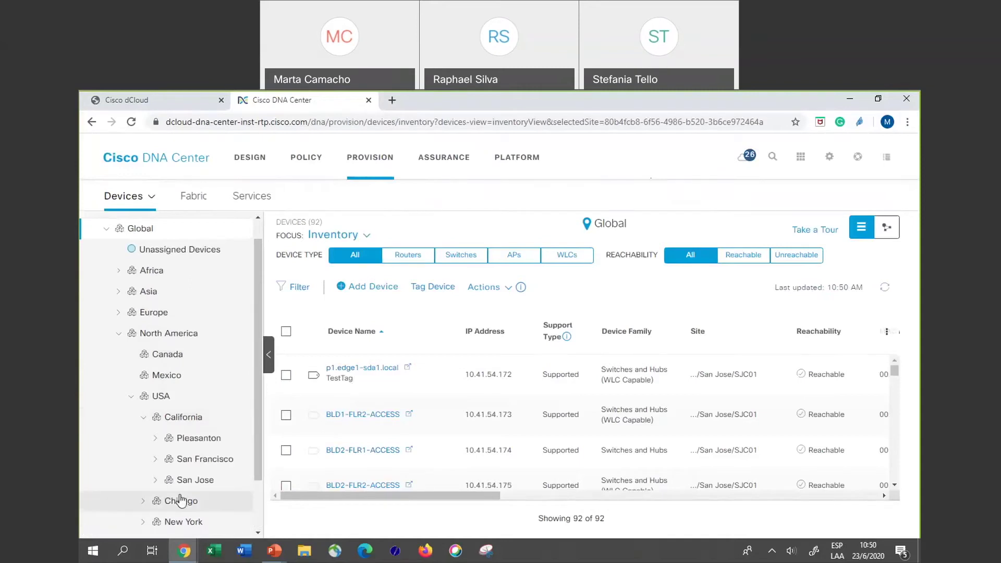
pyautogui.click(156, 480)
pyautogui.click(196, 502)
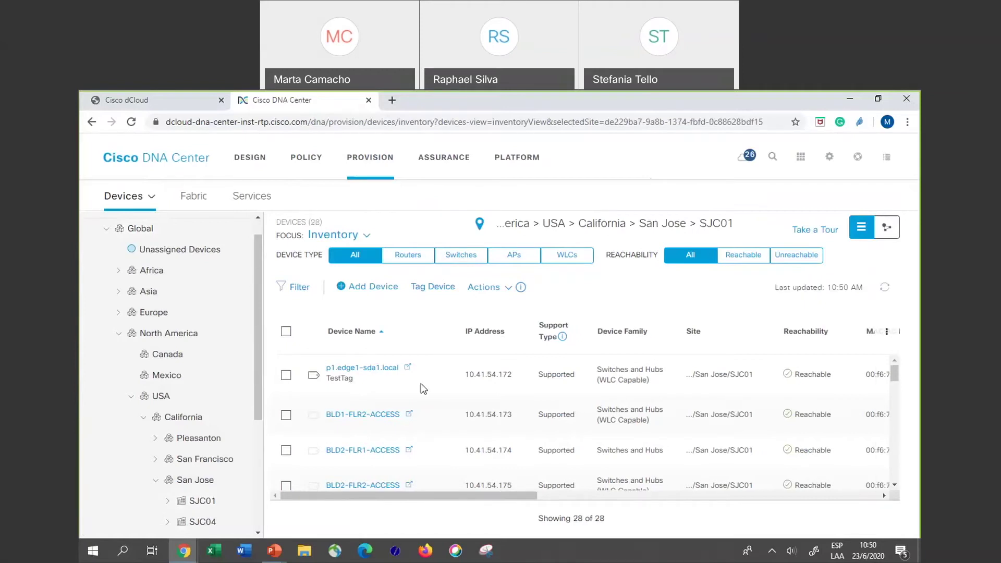
# Switch the SJC01 inventory to the topology view and examine it from The Internet down to the access switches.
pyautogui.click(888, 229)
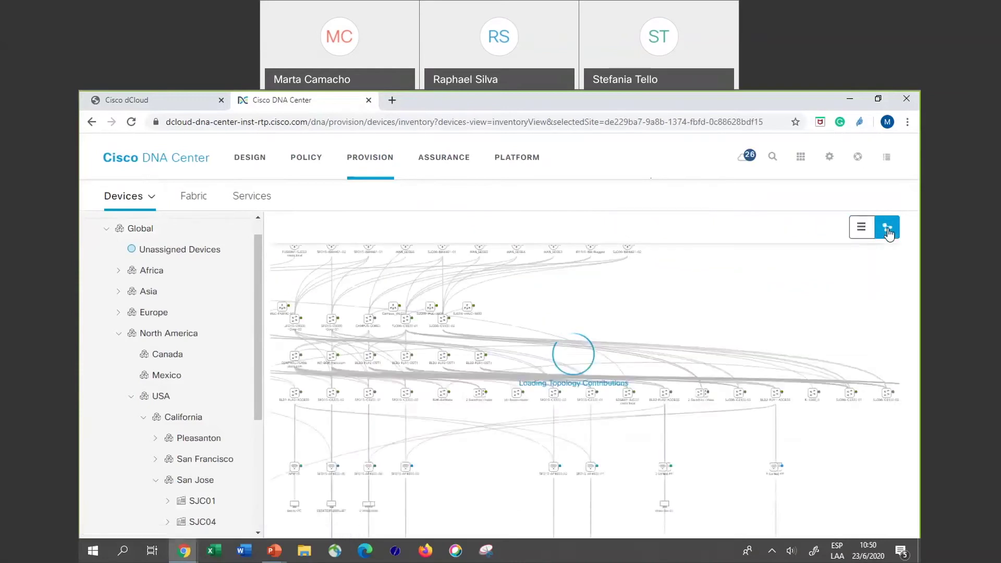
pyautogui.scroll(2, 682, 376)
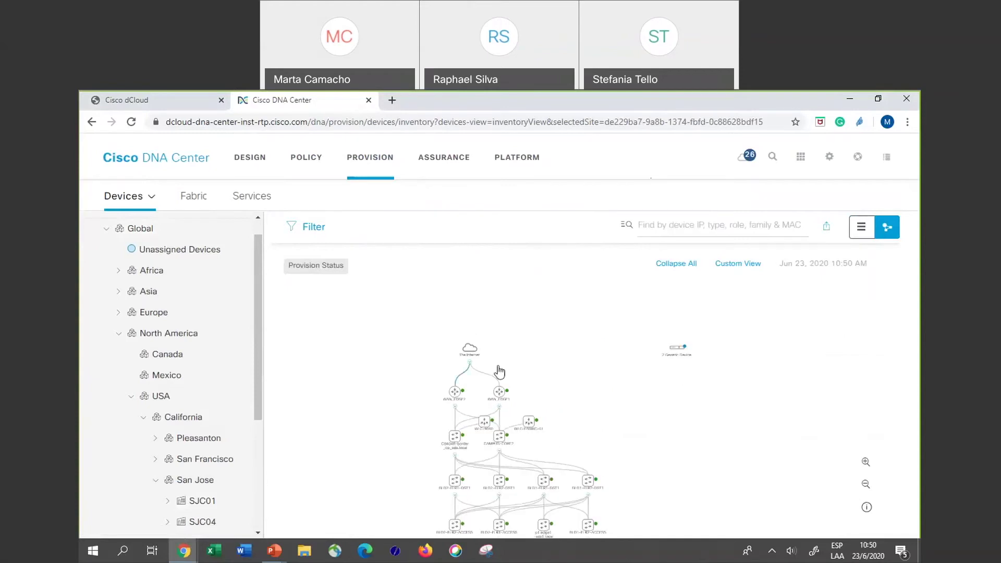
pyautogui.scroll(3, 530, 371)
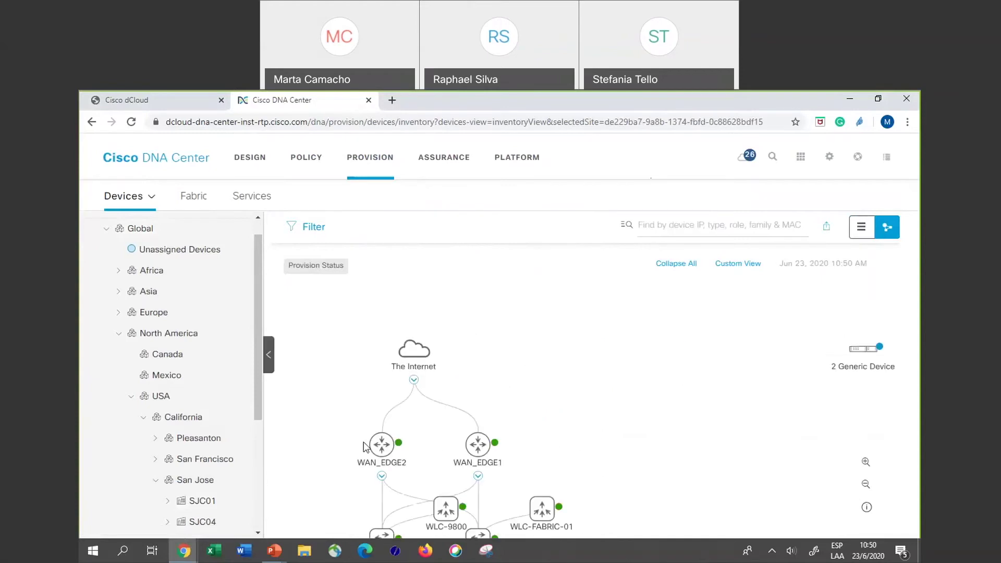
pyautogui.moveTo(570, 409); pyautogui.dragTo(591, 232)
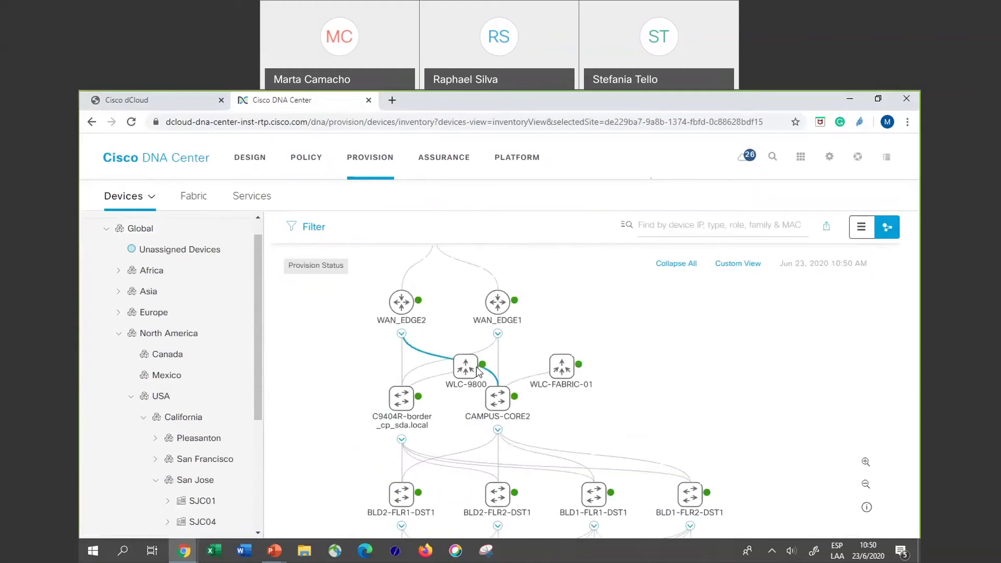
pyautogui.moveTo(662, 355); pyautogui.dragTo(666, 266)
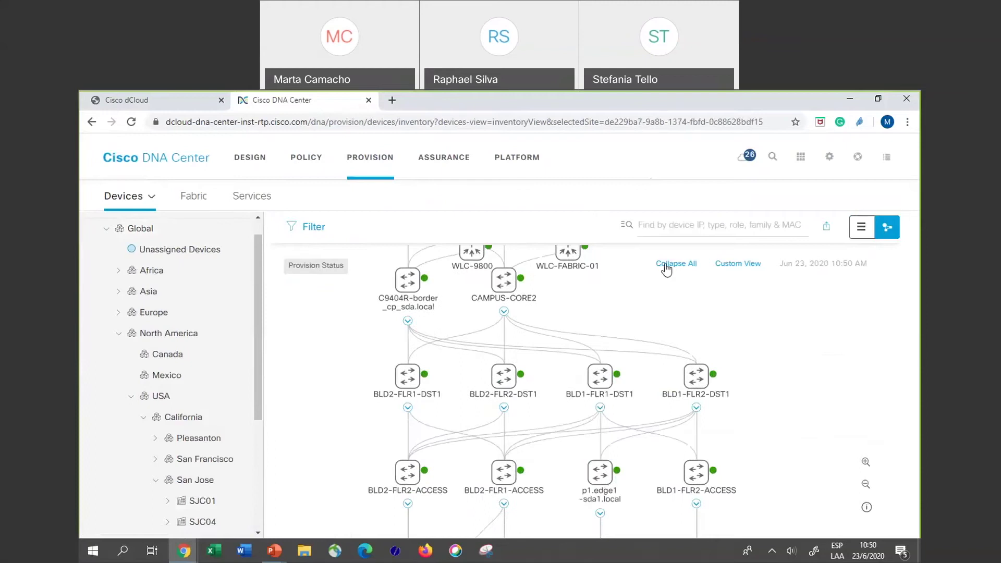
# Review the BLD2-FLR2-DST1 switch's general, inventory, software image and provision details, and show its interfaces.
pyautogui.click(505, 385)
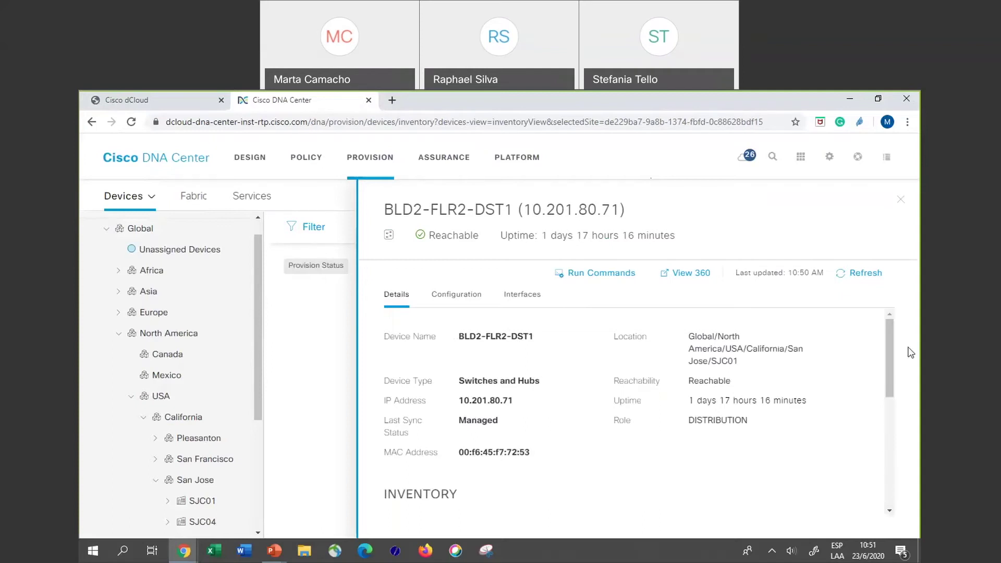
pyautogui.moveTo(887, 350); pyautogui.dragTo(889, 425)
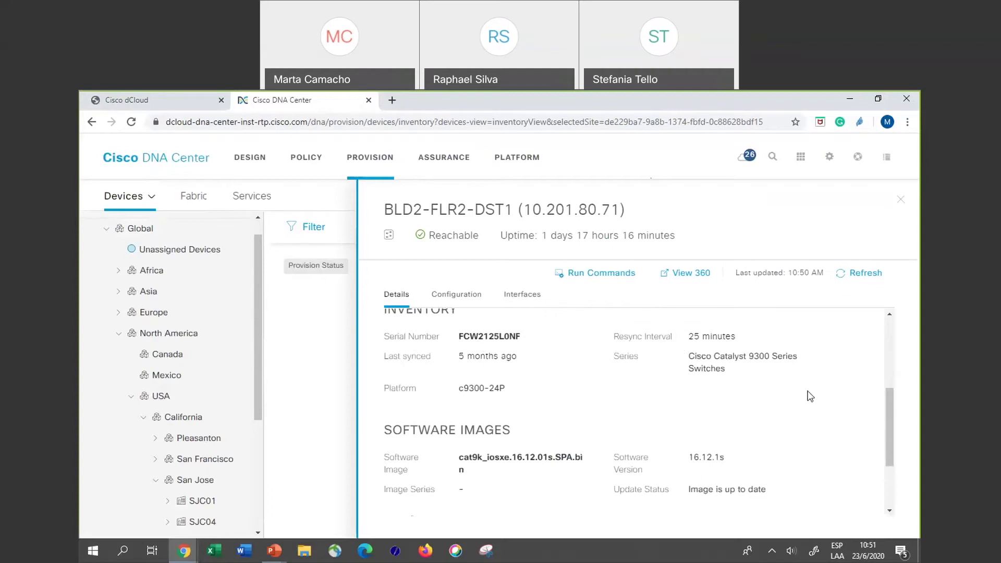
pyautogui.moveTo(887, 426); pyautogui.dragTo(894, 458)
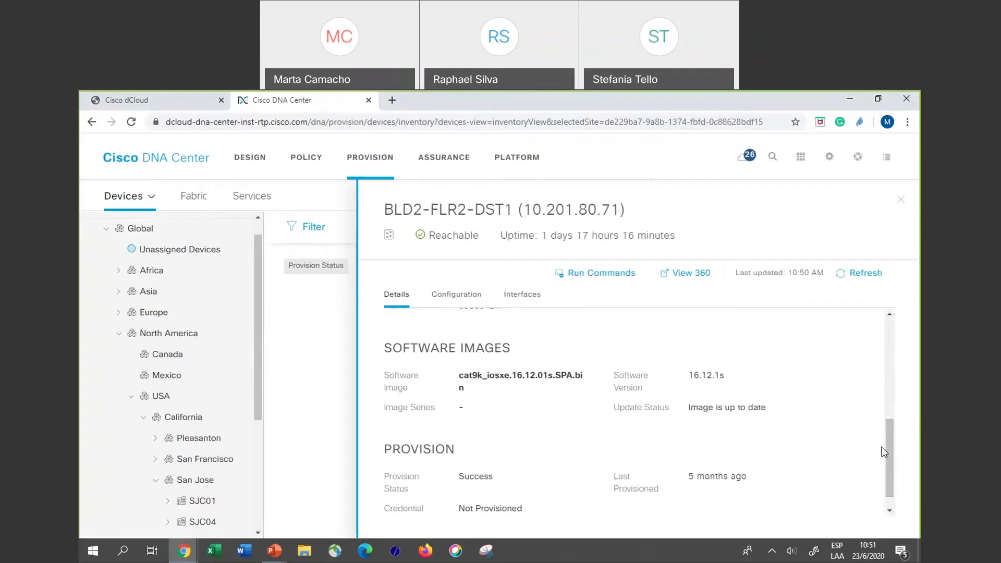
pyautogui.moveTo(891, 453); pyautogui.dragTo(896, 477)
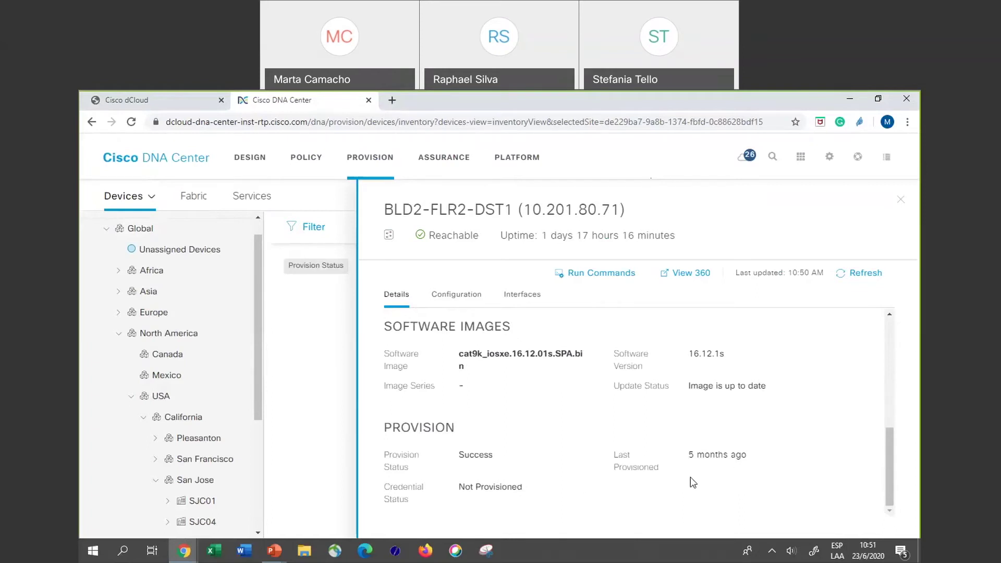
pyautogui.moveTo(894, 465); pyautogui.dragTo(891, 357)
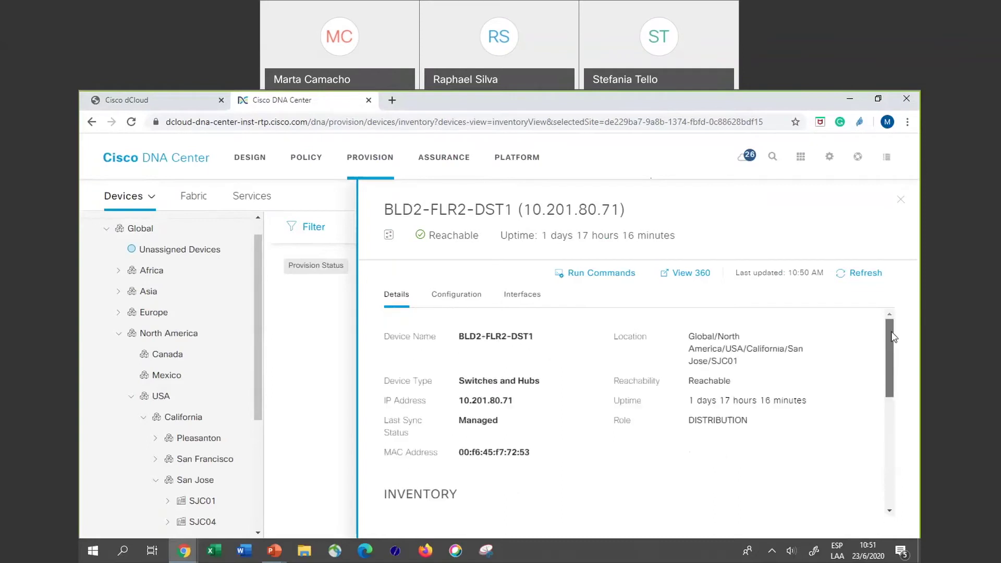
pyautogui.click(522, 296)
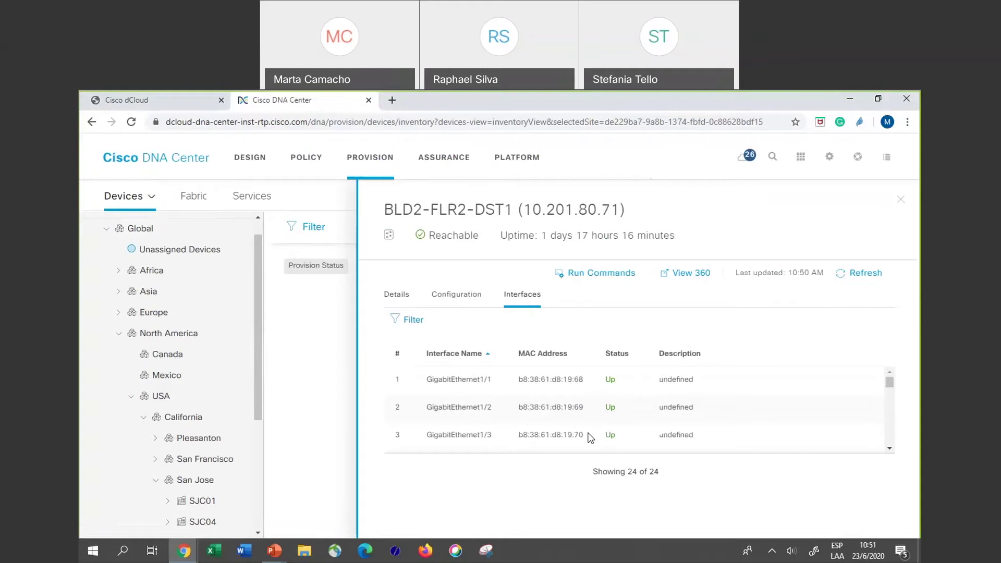
# Show the BLD2-FLR2-DST1 switch's configuration and review its SNMP and TwoGigabitEthernet interface sections.
pyautogui.click(456, 300)
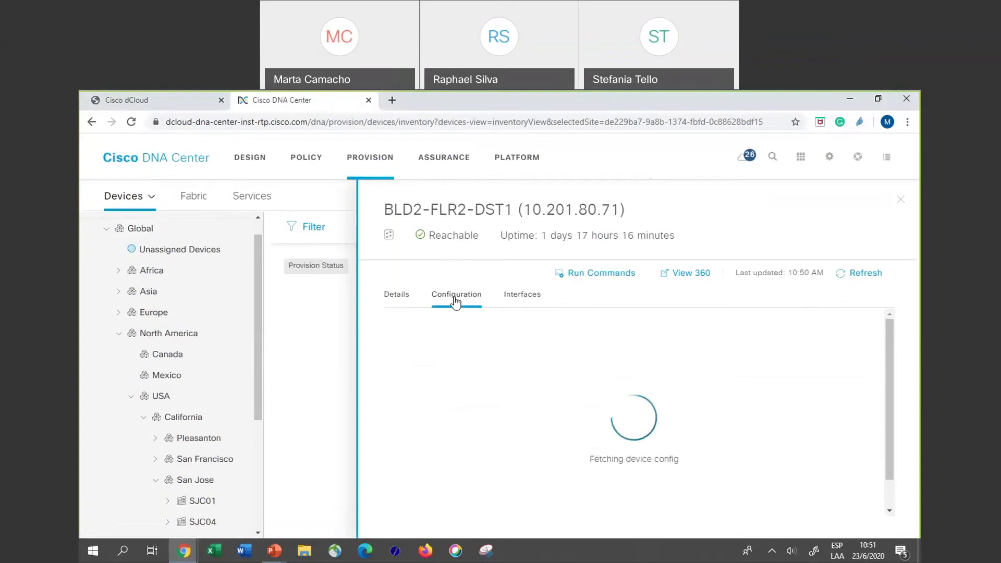
pyautogui.scroll(3, 520, 440)
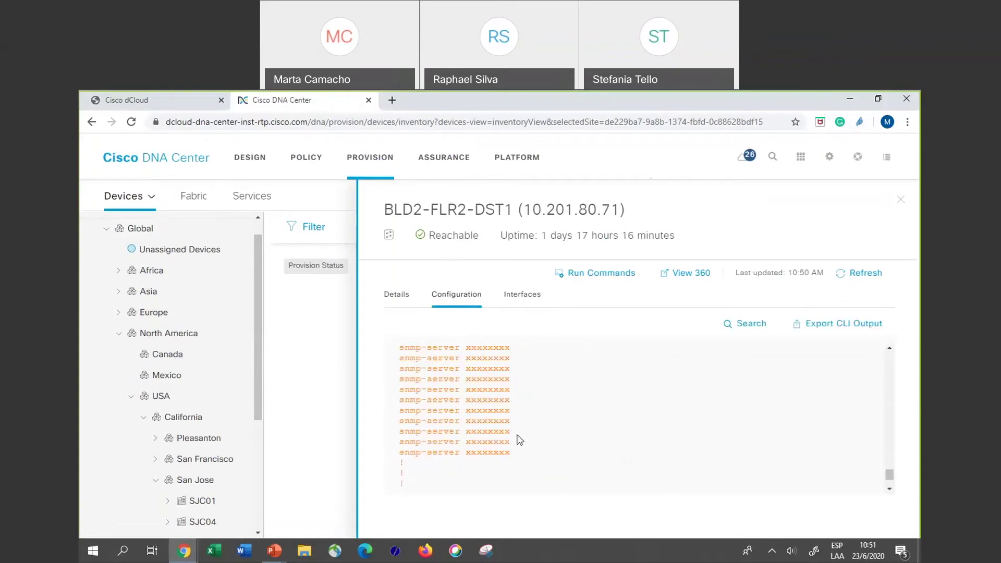
pyautogui.scroll(10, 520, 439)
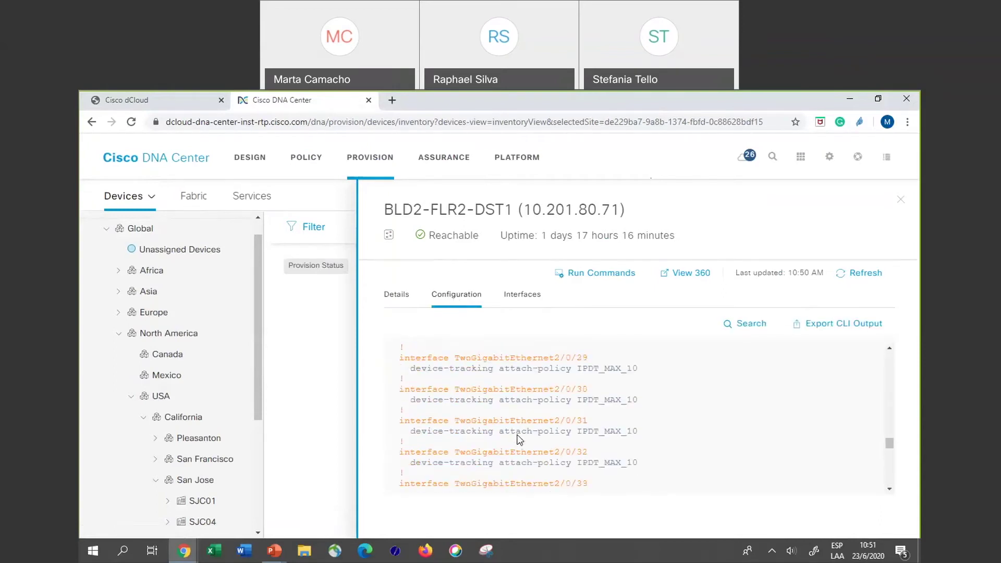
pyautogui.scroll(10, 520, 440)
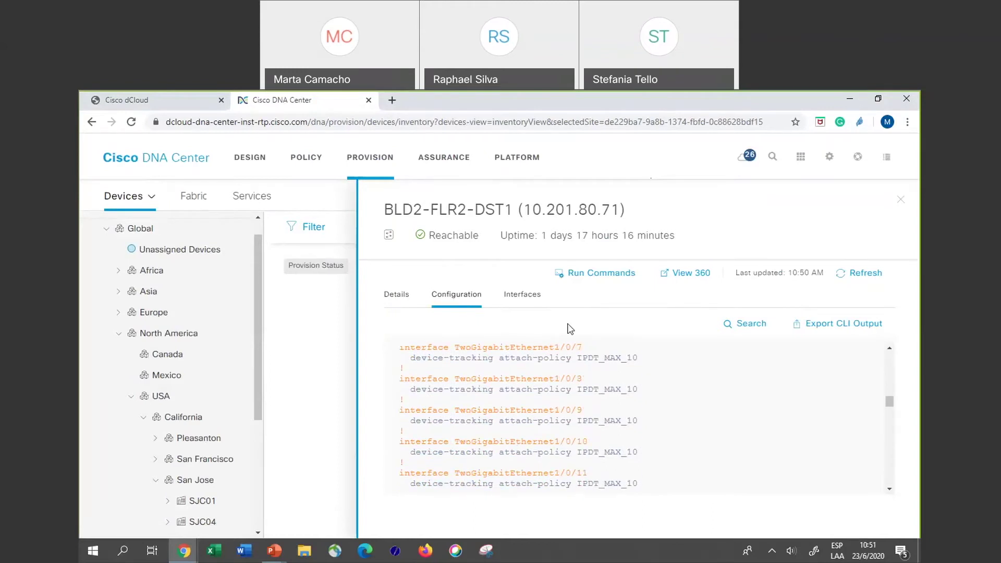
# Try the commands sh ver, sh run and enable on BLD2-FLR2-DST1 in Command Runner, and close it.
pyautogui.click(601, 278)
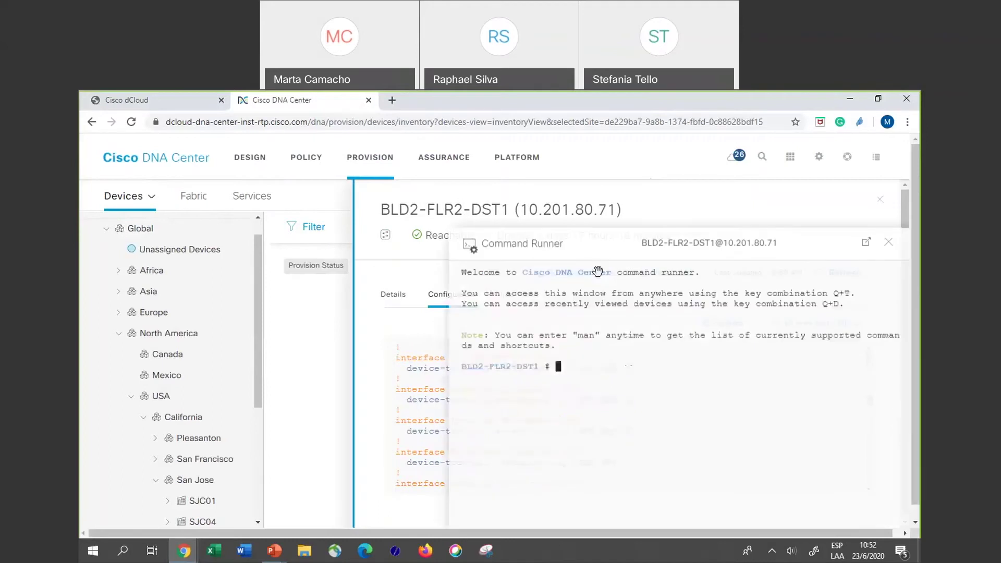
pyautogui.write('sh ver')
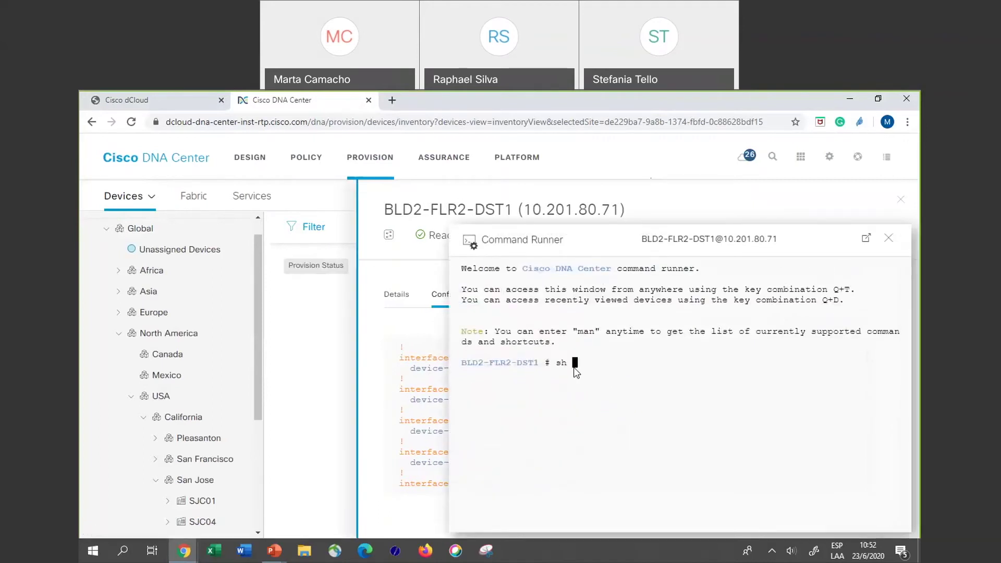
pyautogui.press('Return')
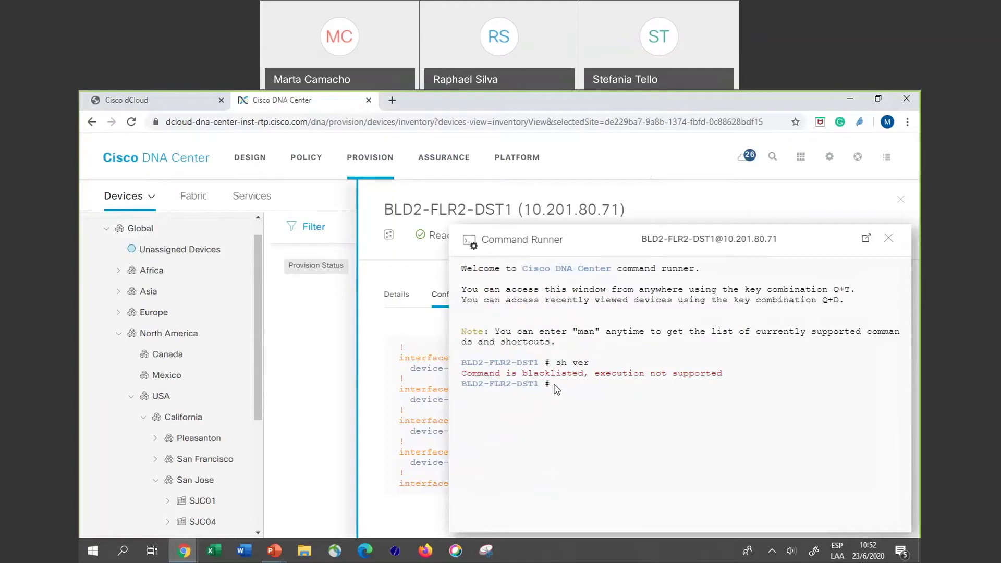
pyautogui.write('sh run')
pyautogui.press('Return')
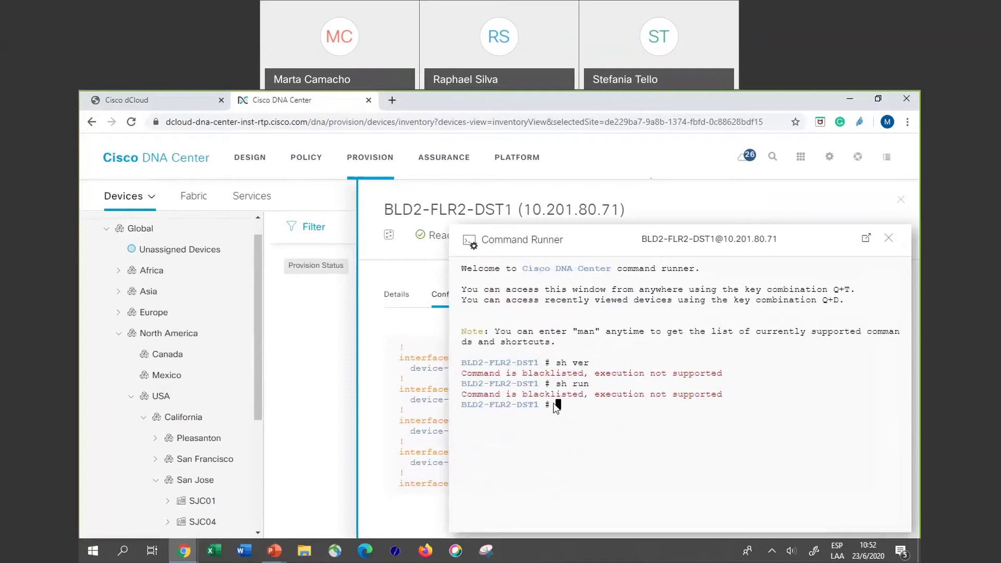
pyautogui.write('enable')
pyautogui.press('Return')
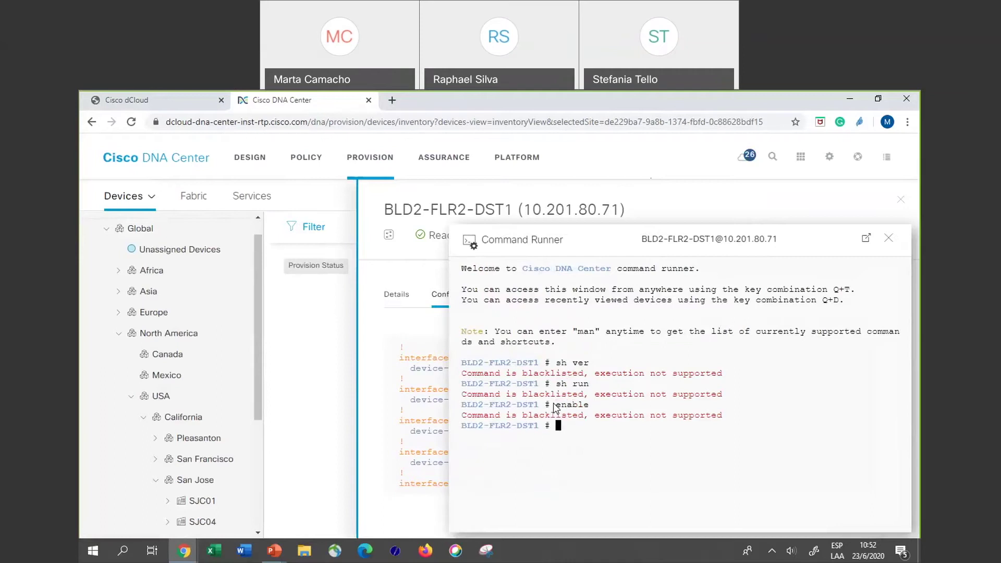
pyautogui.click(888, 241)
# Review the BLD2-FLR2-DST1 configuration text back up to the hostname and VRF definition lines.
pyautogui.scroll(-1, 569, 415)
pyautogui.scroll(-15, 569, 415)
pyautogui.scroll(10, 568, 415)
pyautogui.scroll(10, 568, 412)
pyautogui.scroll(1, 558, 426)
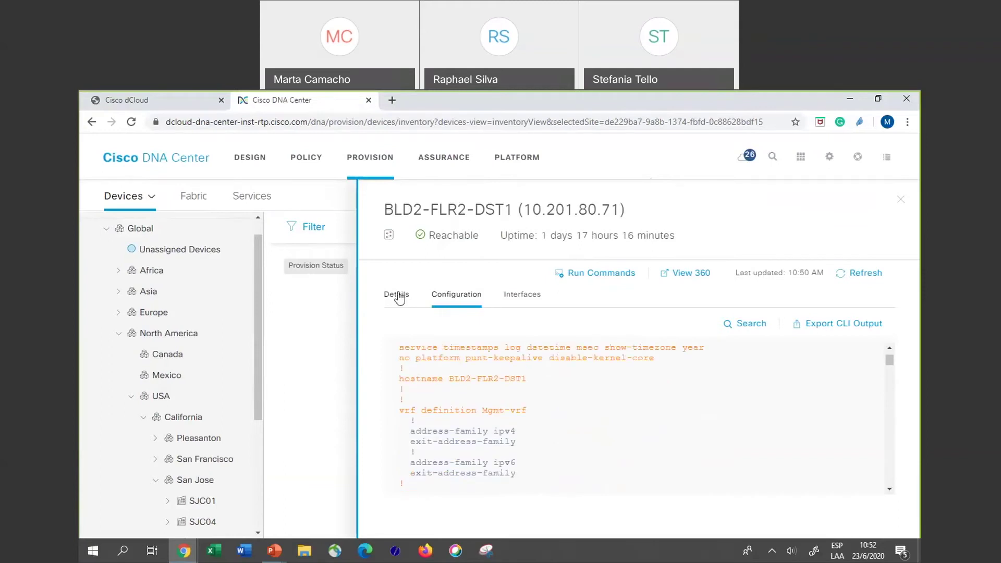
# Leave the BLD2-FLR2-DST1 details and return to the device list of site SJC01.
pyautogui.click(901, 202)
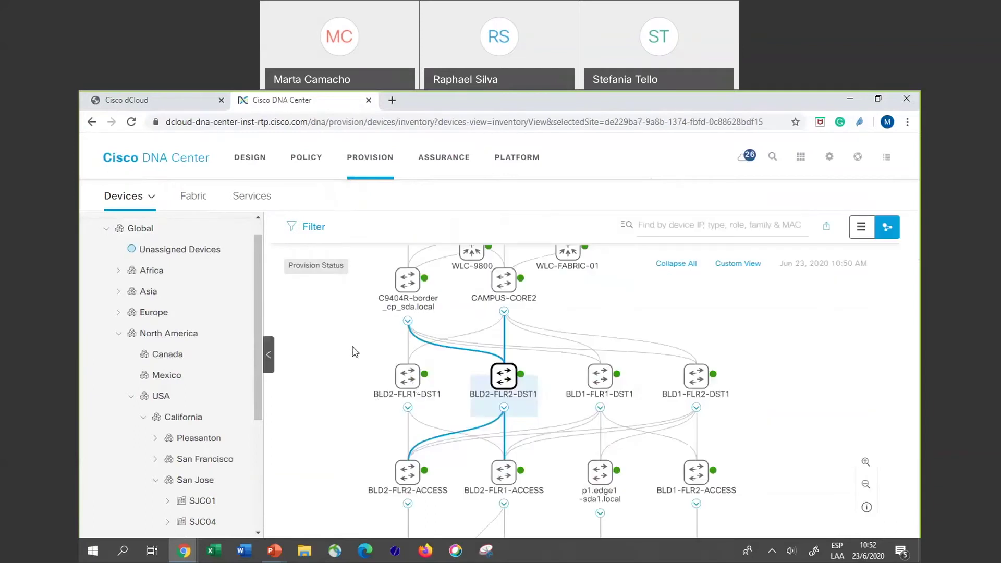
pyautogui.click(203, 504)
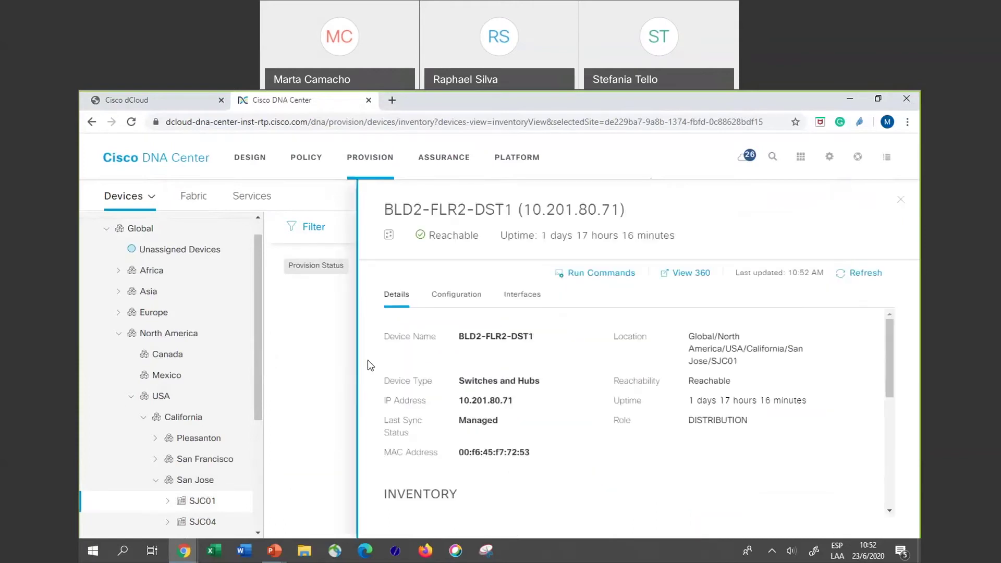
pyautogui.click(902, 202)
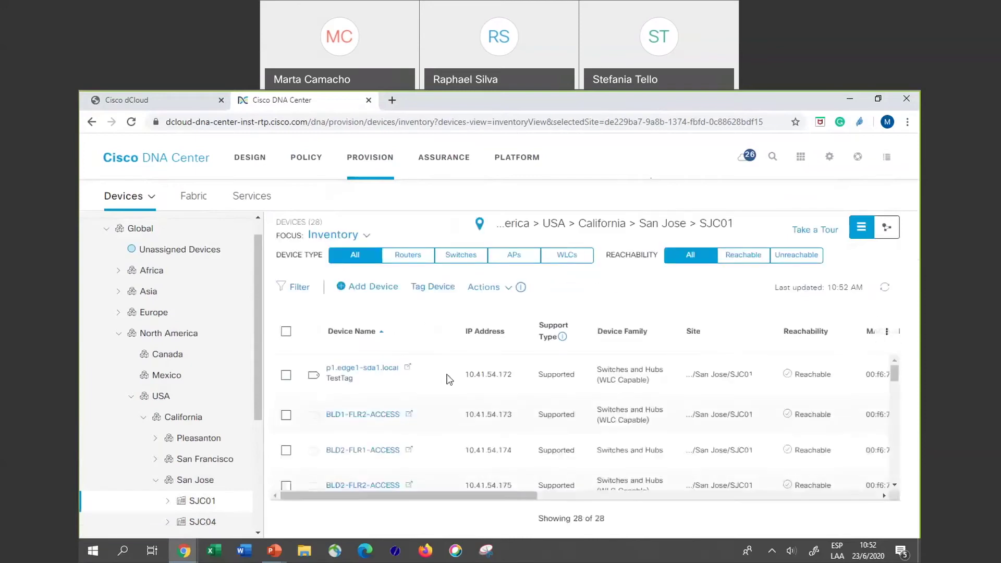
# Select the device p1.edge1-sda1.local and show the inventory and provision actions available for it.
pyautogui.click(286, 376)
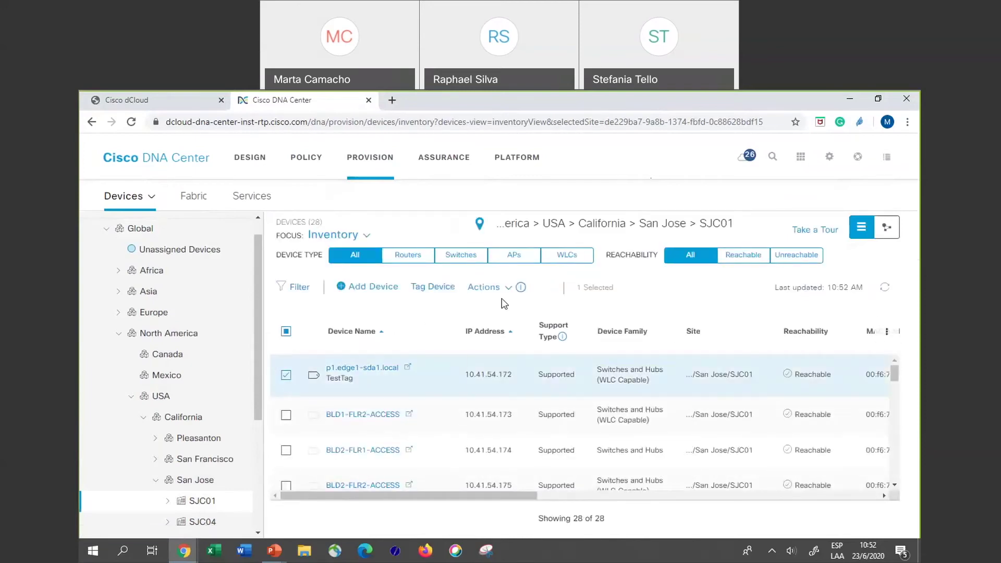
pyautogui.click(490, 287)
pyautogui.moveTo(516, 293)
pyautogui.click(496, 288)
pyautogui.moveTo(504, 316)
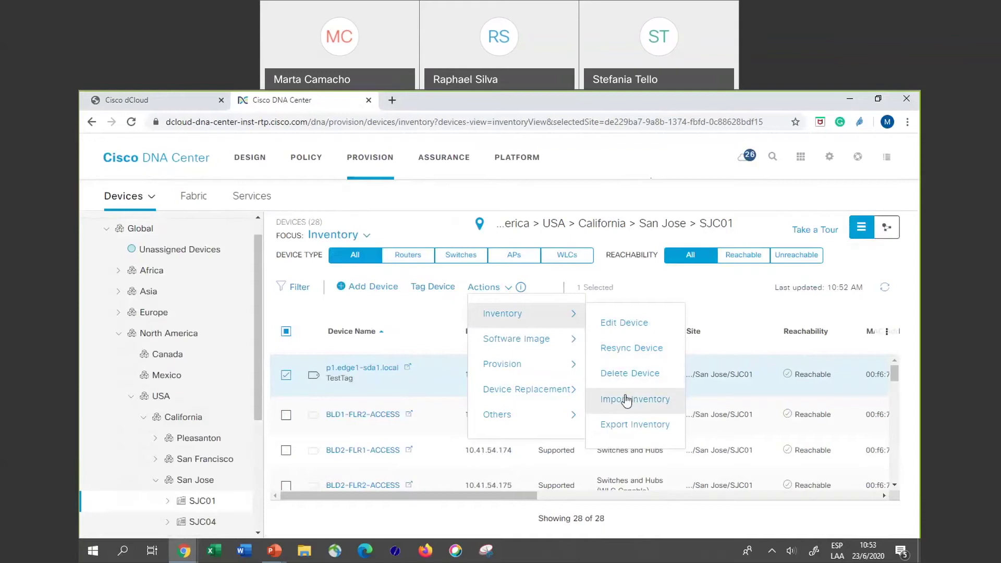
pyautogui.moveTo(583, 377)
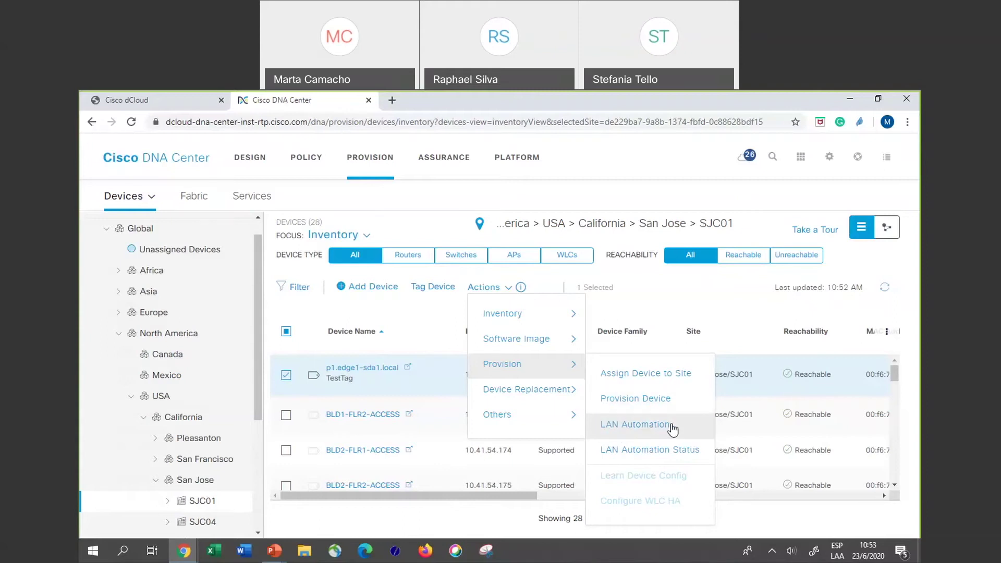
# Open the LAN Automation form, review its site, discovered device and hostname mapping fields, and cancel it.
pyautogui.click(641, 433)
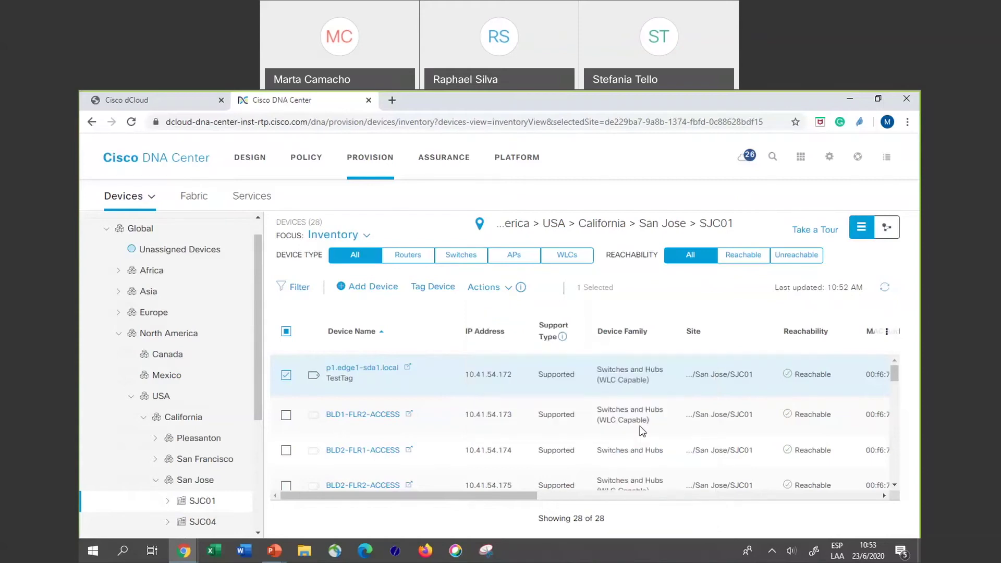
pyautogui.scroll(-4, 705, 395)
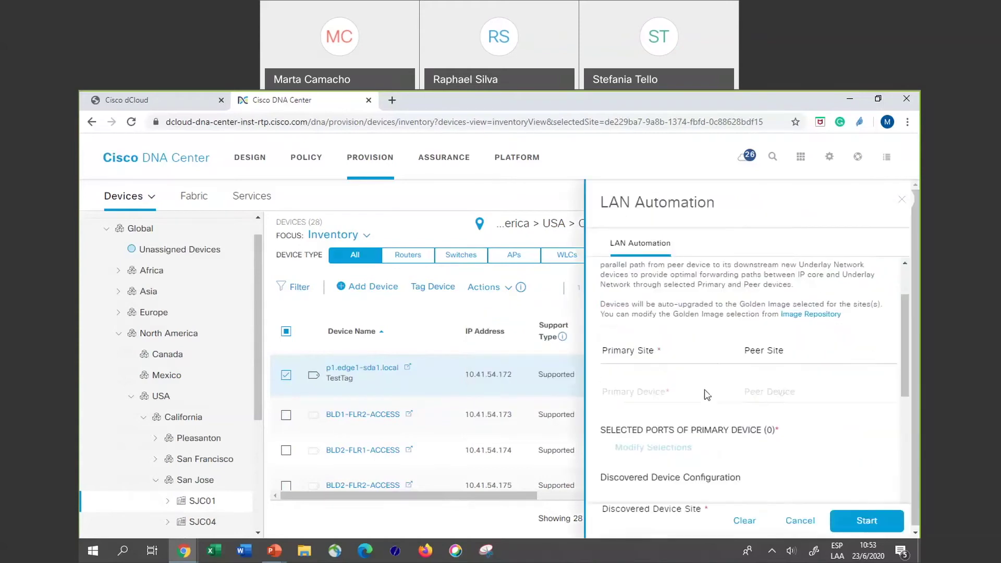
pyautogui.scroll(-2, 706, 395)
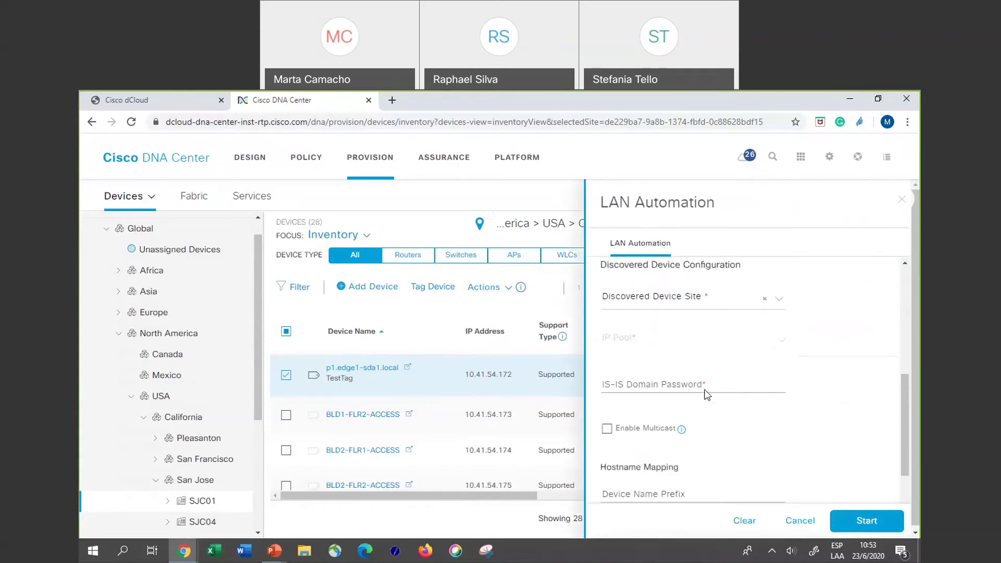
pyautogui.scroll(-1, 706, 389)
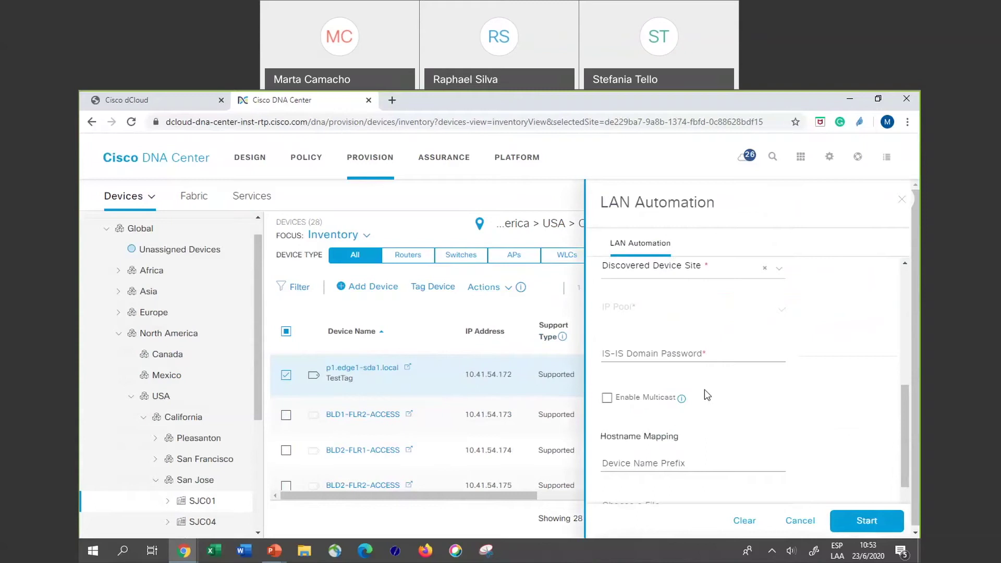
pyautogui.scroll(-1, 705, 390)
pyautogui.scroll(3, 705, 390)
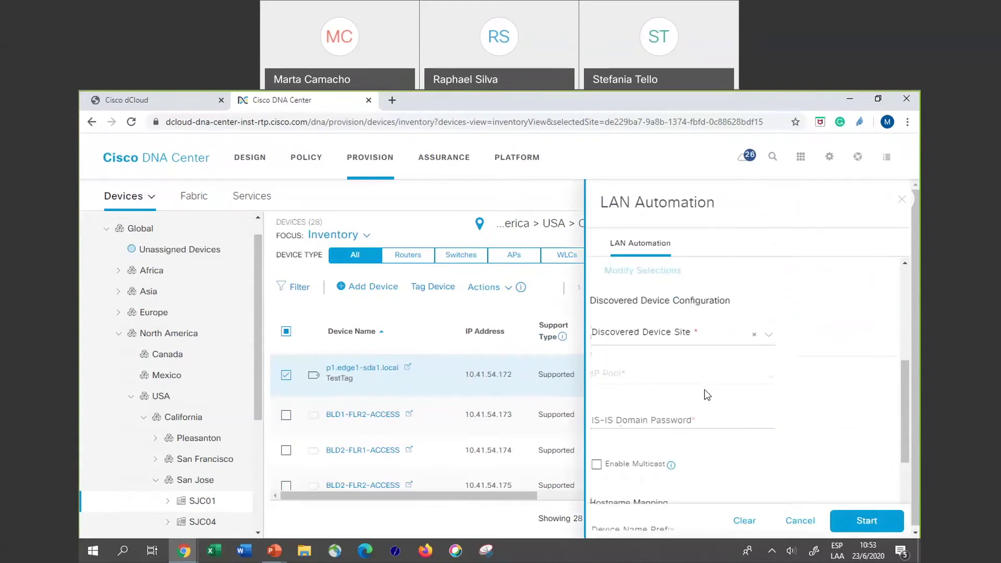
pyautogui.scroll(5, 705, 390)
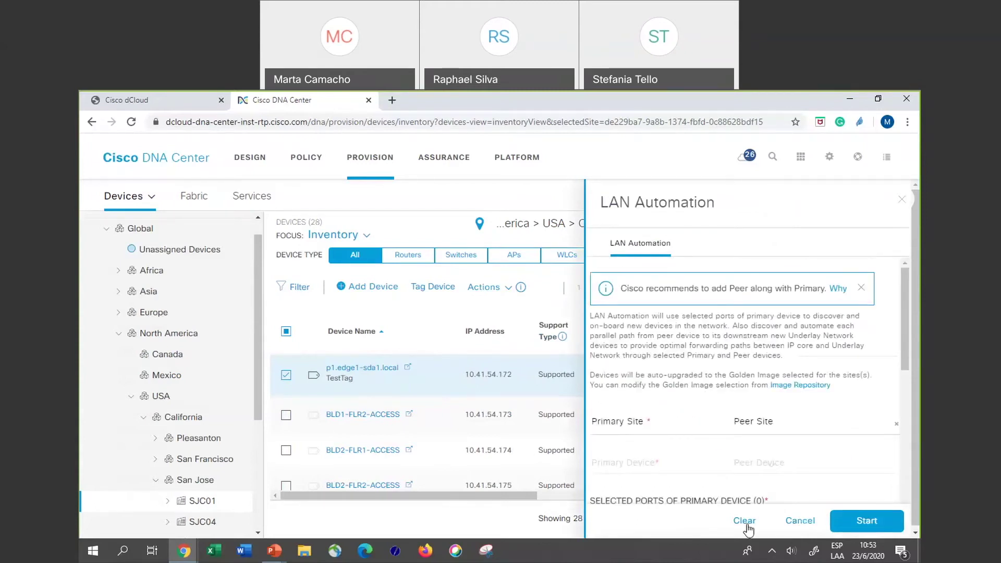
pyautogui.click(800, 522)
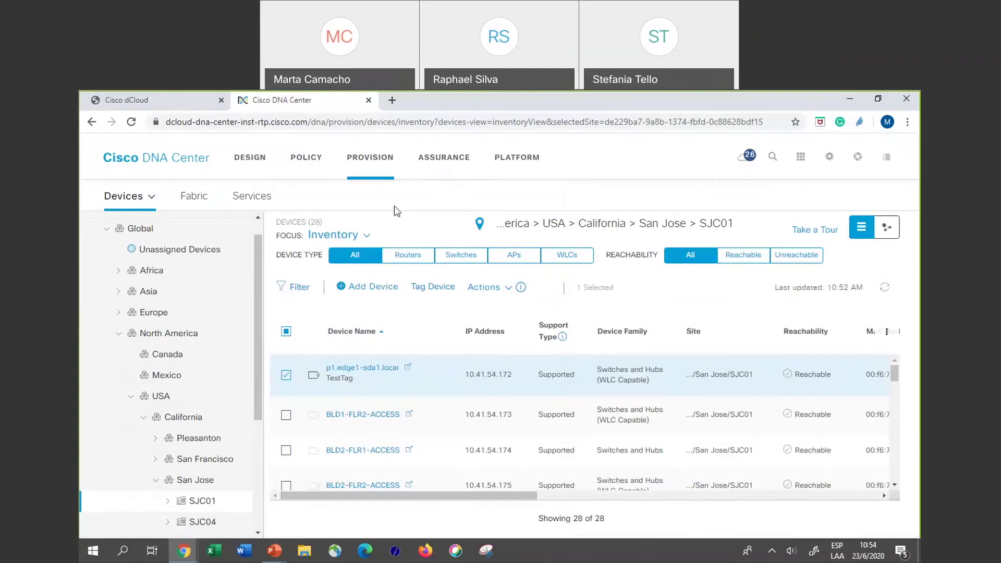
# Open the Assurance overall health dashboard and examine the health breakdown of each network device category from routers to access points.
pyautogui.click(443, 163)
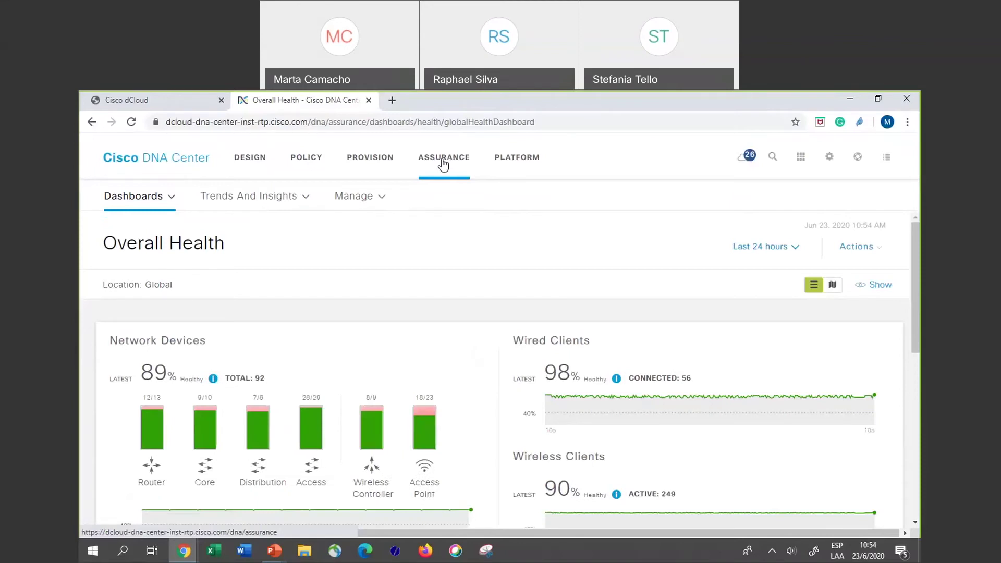
pyautogui.scroll(-2, 414, 254)
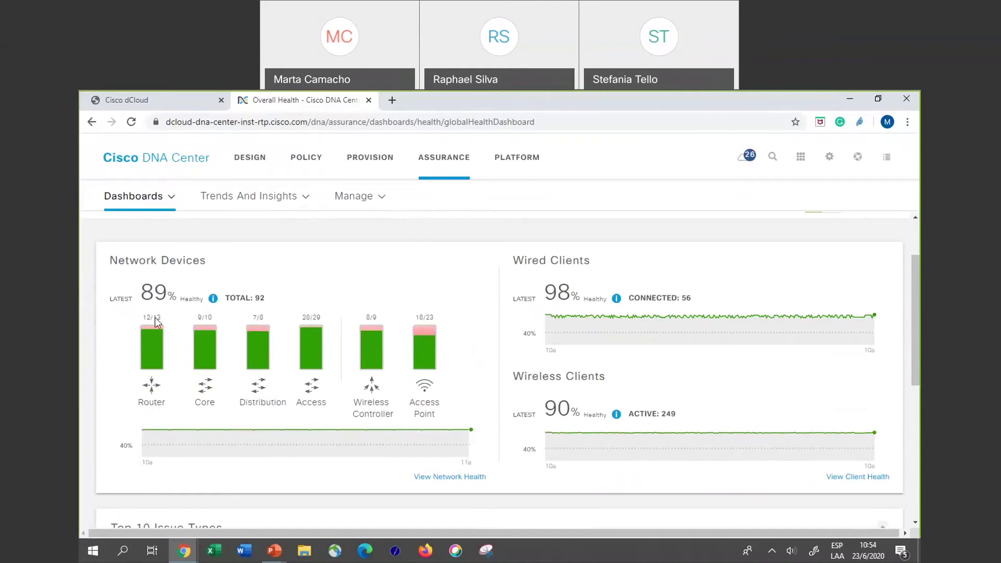
pyautogui.moveTo(155, 350)
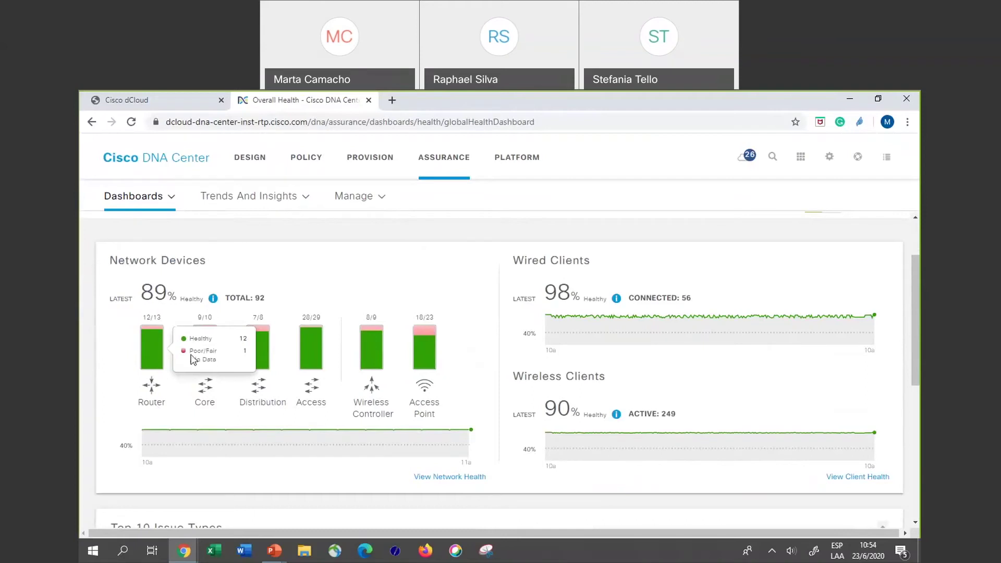
pyautogui.moveTo(208, 355)
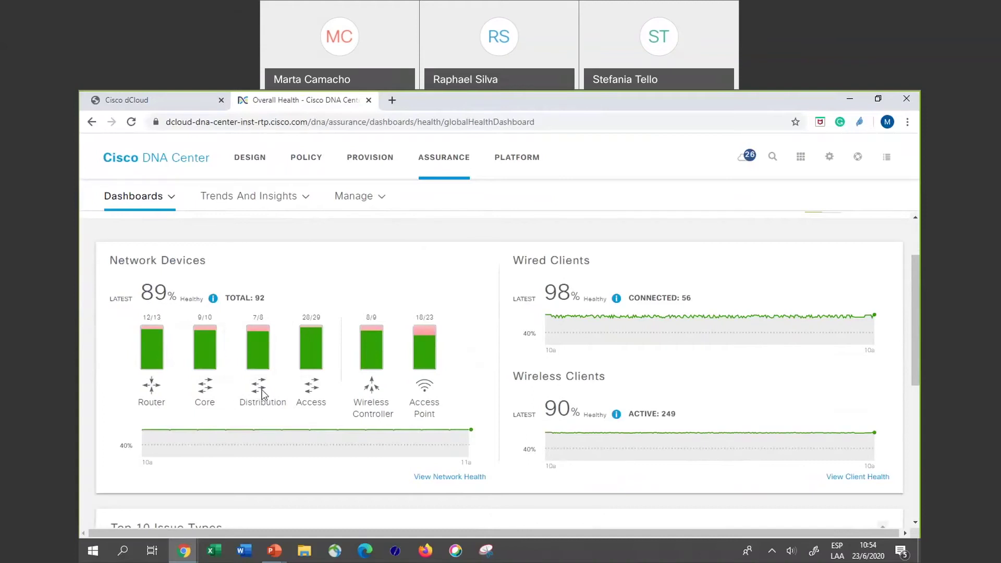
pyautogui.moveTo(260, 352)
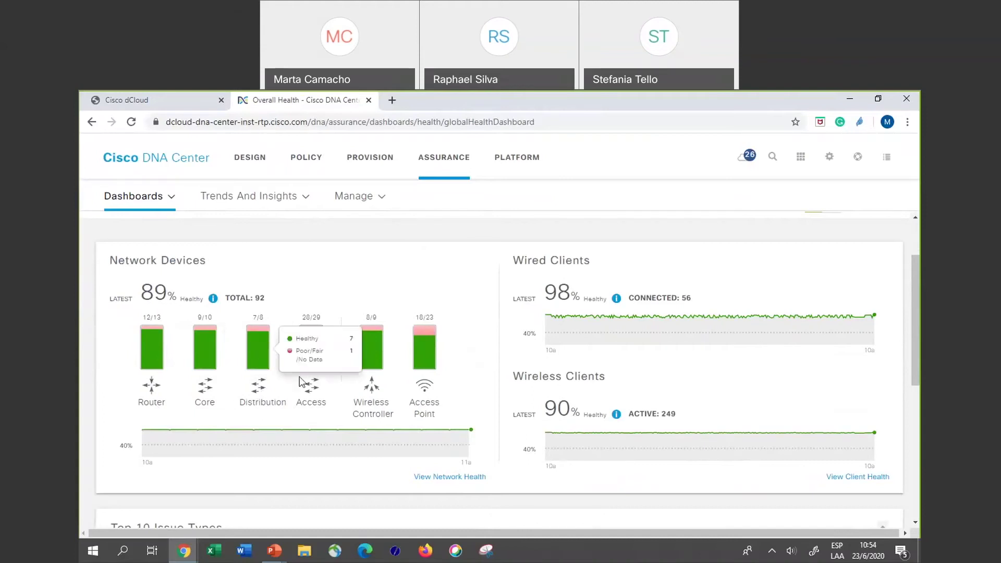
pyautogui.moveTo(312, 350)
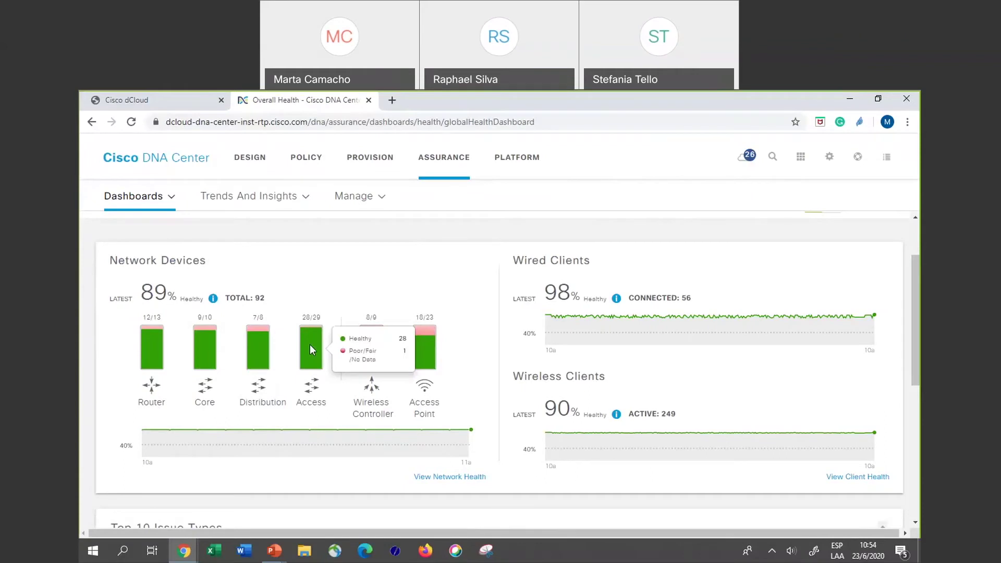
pyautogui.moveTo(371, 357)
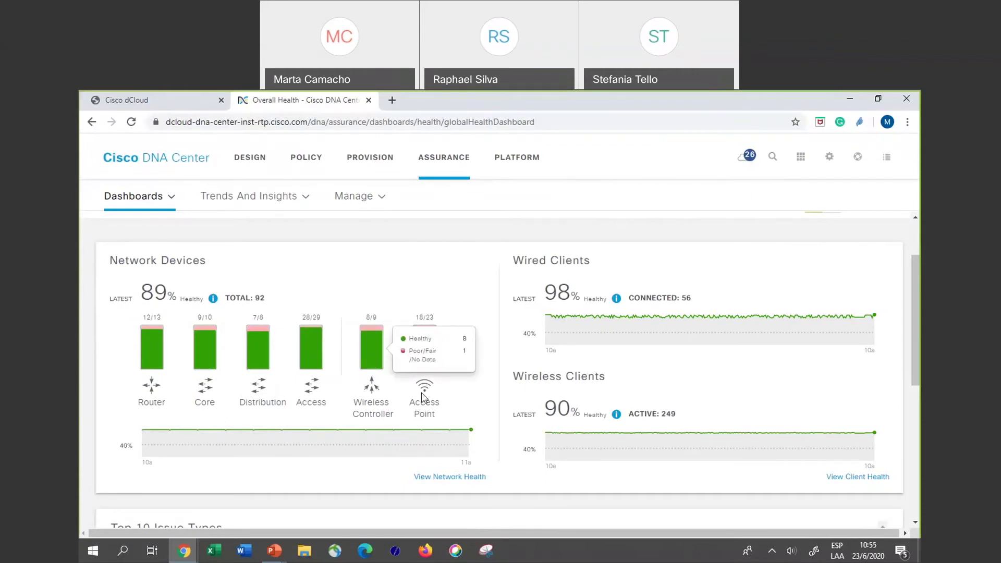
pyautogui.moveTo(427, 348)
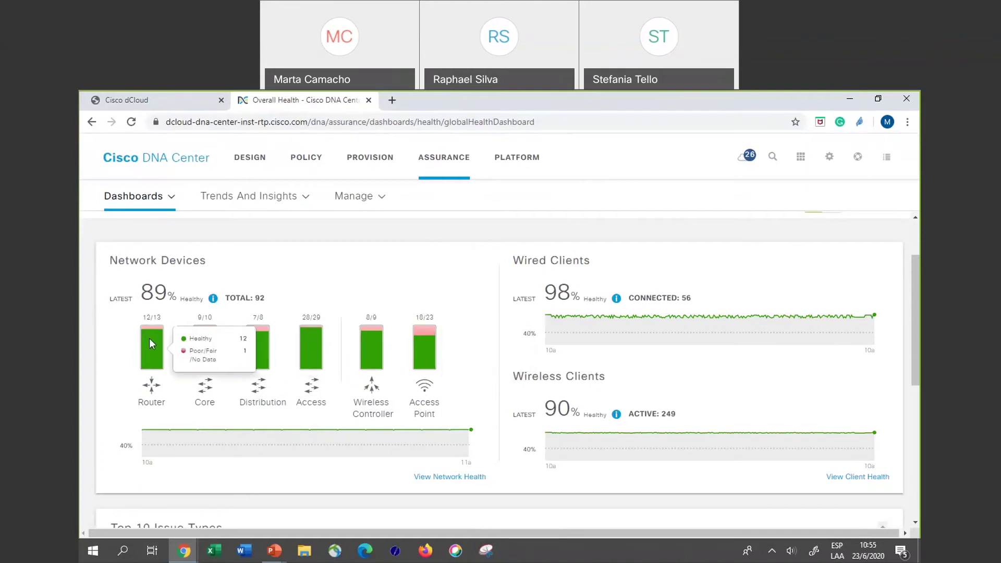
# Review the Top 10 Issue Types on the overall health dashboard, from the P1 issues down to the P3 sensor issues.
pyautogui.scroll(-3, 149, 338)
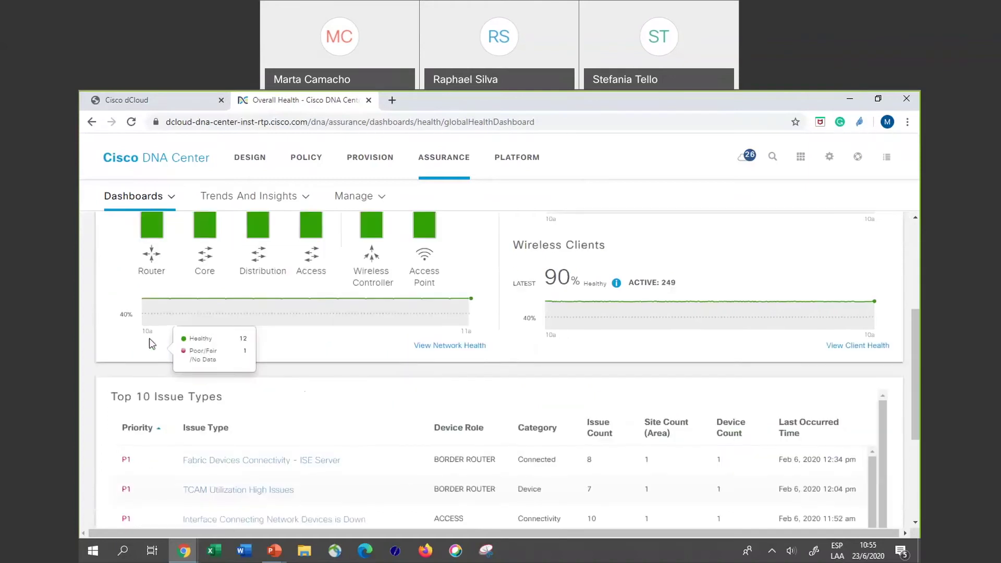
pyautogui.scroll(3, 151, 464)
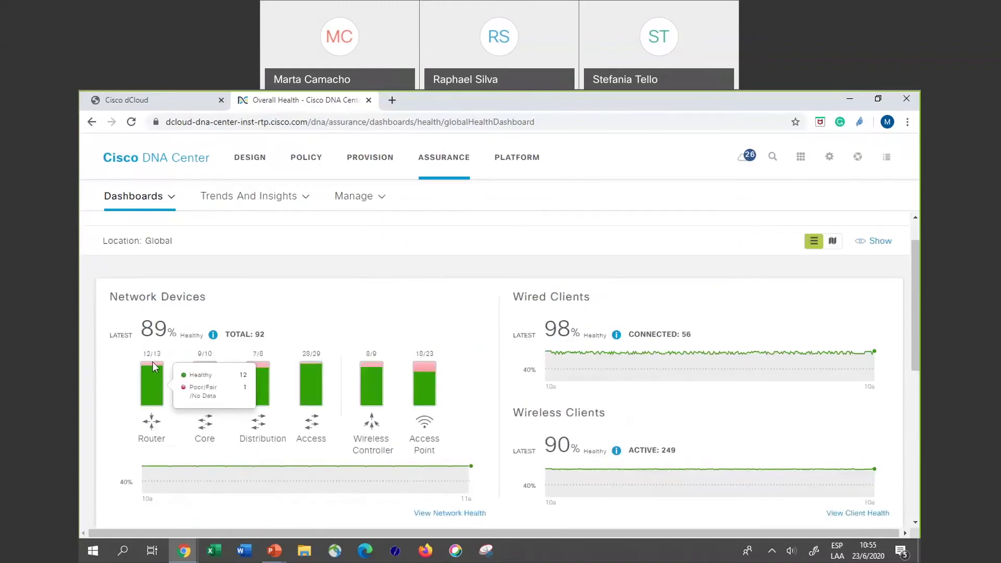
pyautogui.scroll(-5, 153, 367)
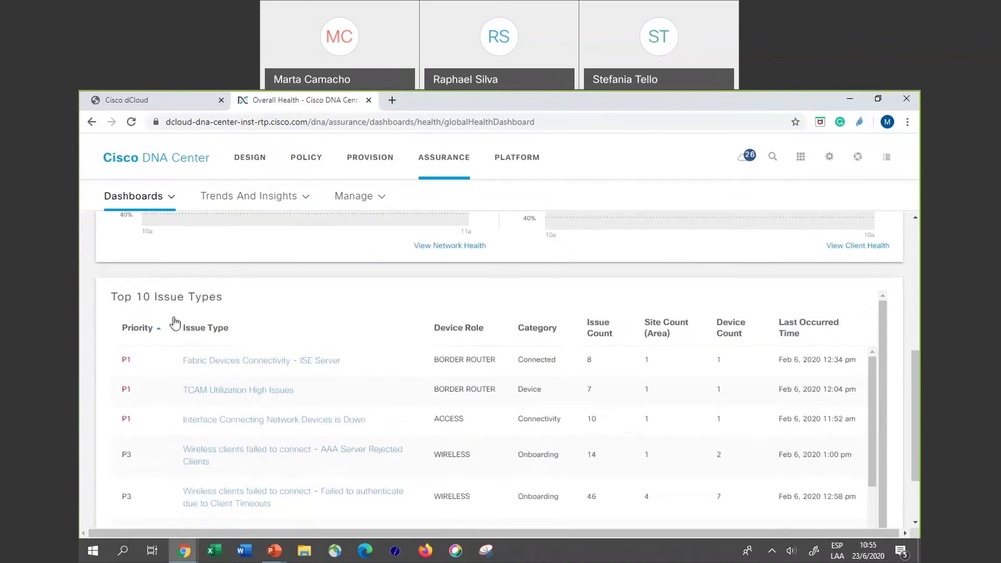
pyautogui.scroll(-1, 175, 324)
pyautogui.scroll(-4, 175, 324)
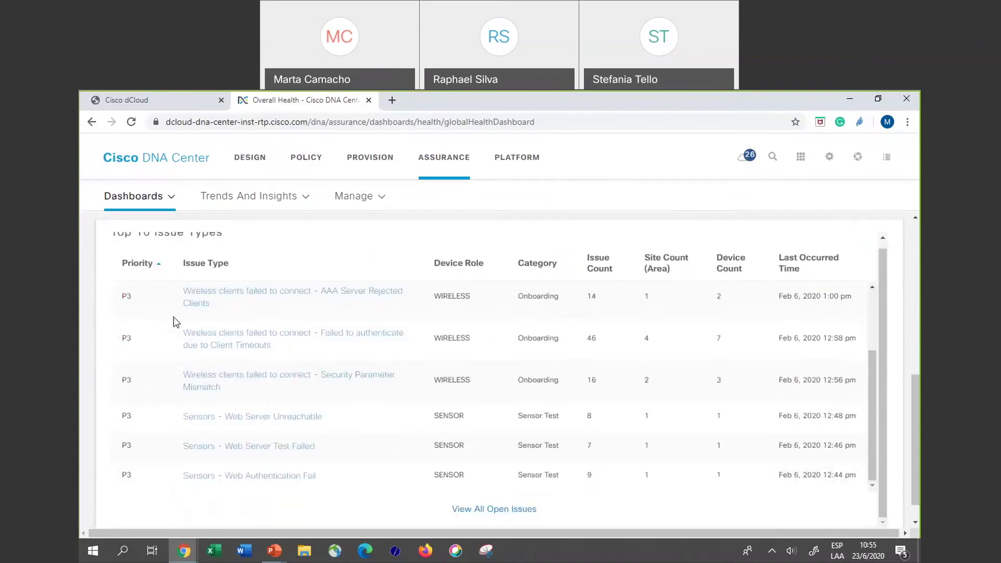
# Open the P1 issue Fabric Devices Connectivity - ISE Server and review its lost-connectivity instance, from the uplink availability chart to the suggested actions.
pyautogui.scroll(3, 175, 322)
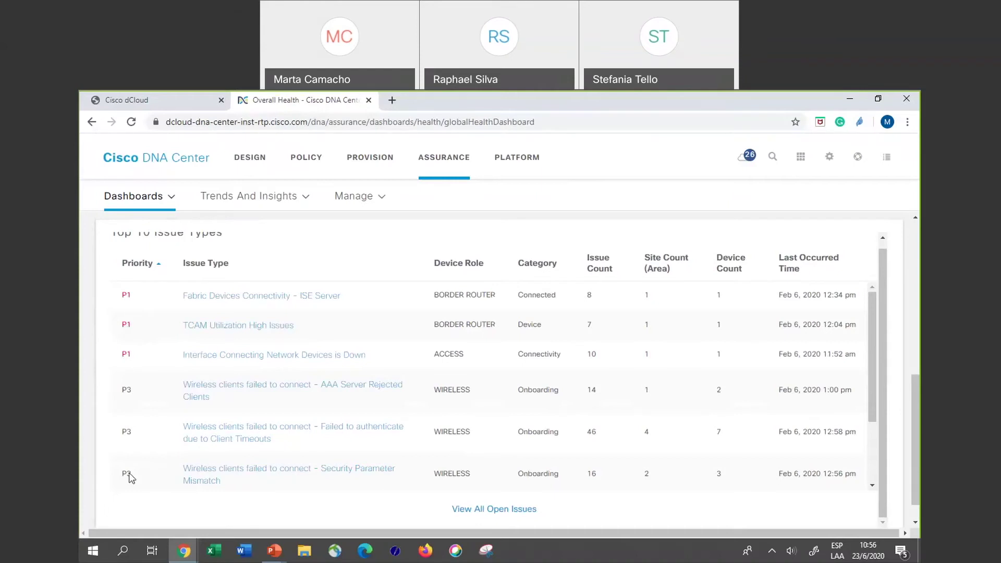
pyautogui.click(243, 297)
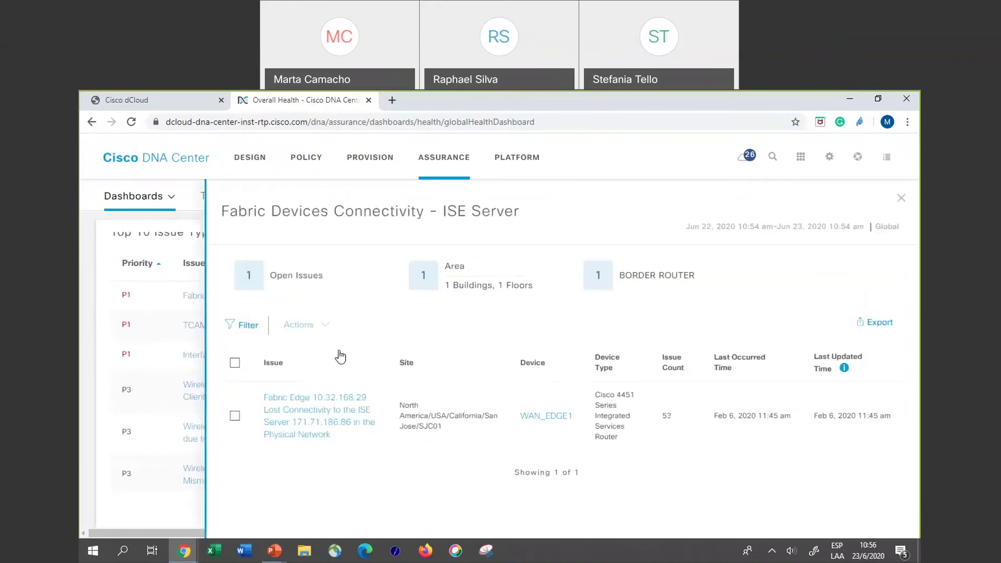
pyautogui.click(306, 412)
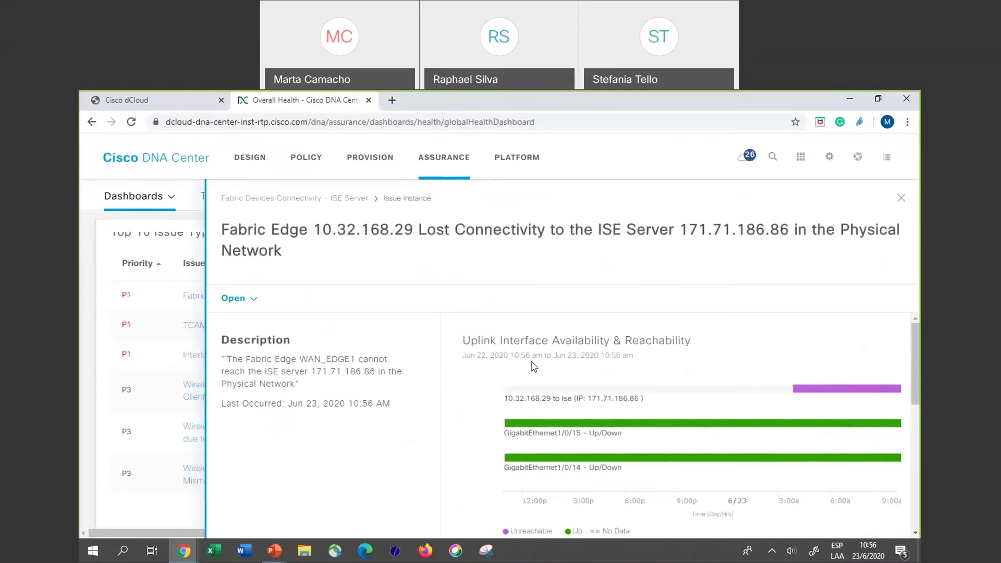
pyautogui.scroll(-2, 567, 378)
pyautogui.scroll(1, 567, 379)
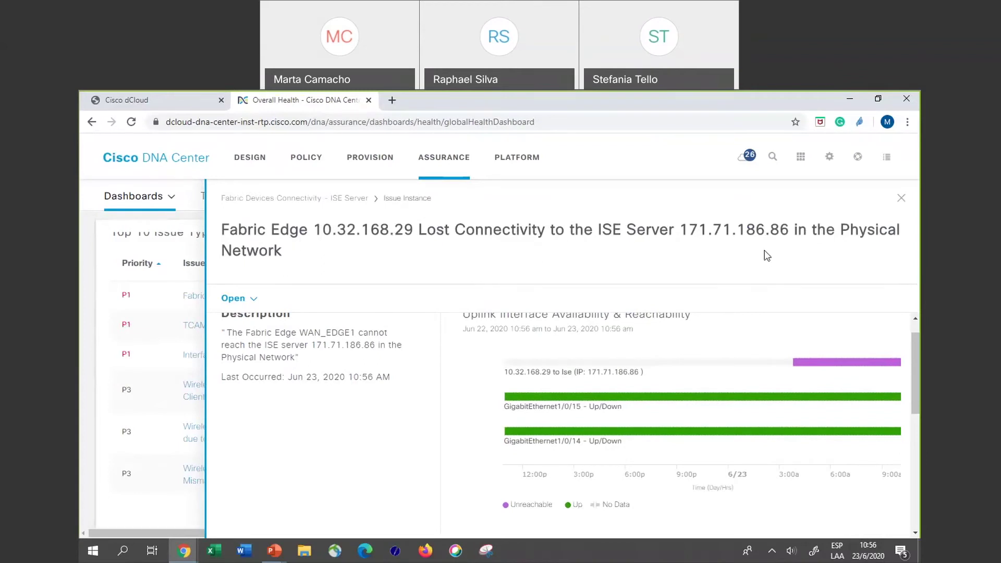
pyautogui.scroll(-2, 649, 308)
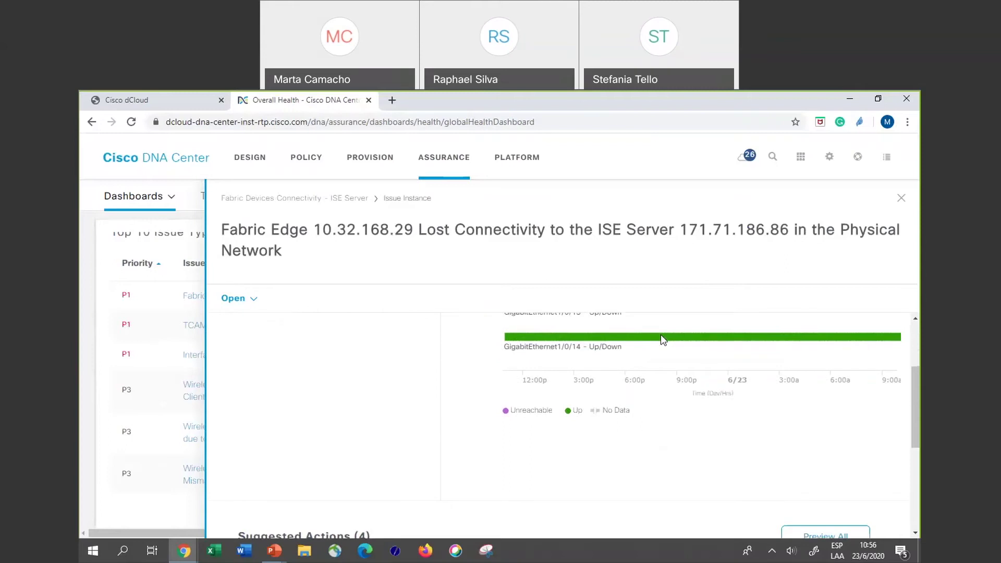
pyautogui.scroll(-3, 662, 339)
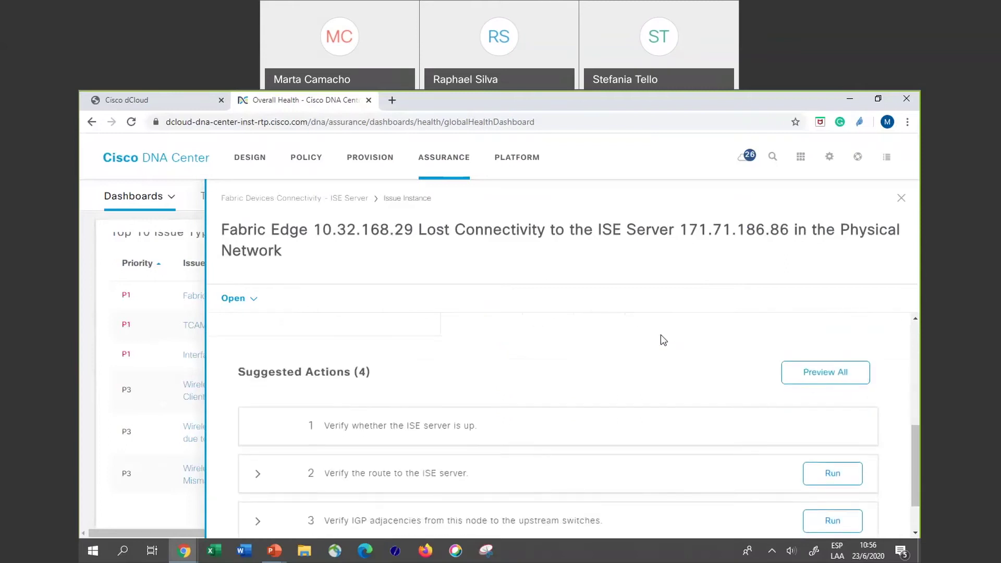
pyautogui.scroll(-1, 663, 340)
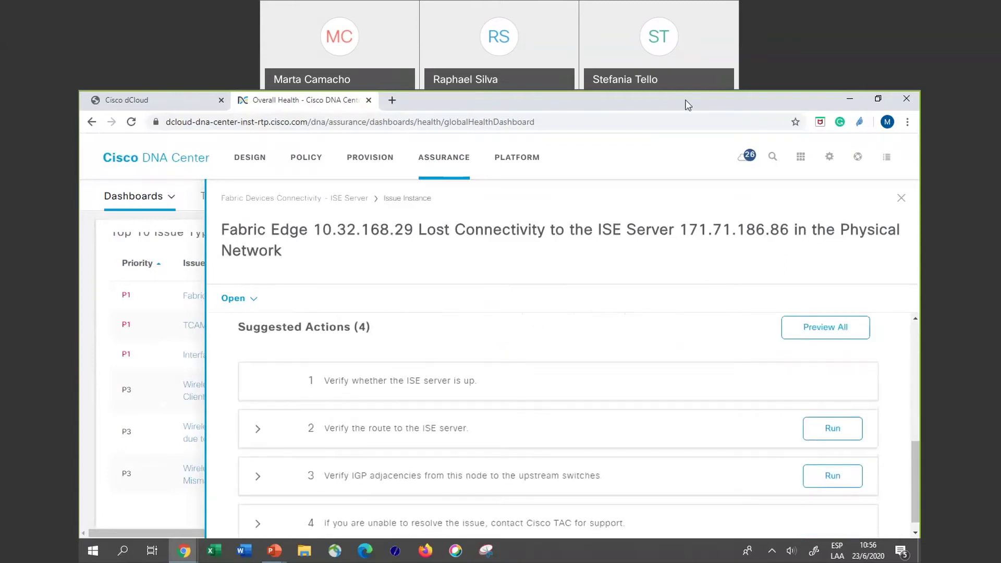
# Mark the Suggested Actions heading, its four actions and the ISE server in the issue title with pen annotations, and clear them.
pyautogui.moveTo(239, 316)
pyautogui.mouseDown()
pyautogui.moveTo(336, 298)
pyautogui.moveTo(339, 354)
pyautogui.moveTo(225, 333)
pyautogui.moveTo(251, 309)
pyautogui.mouseUp()
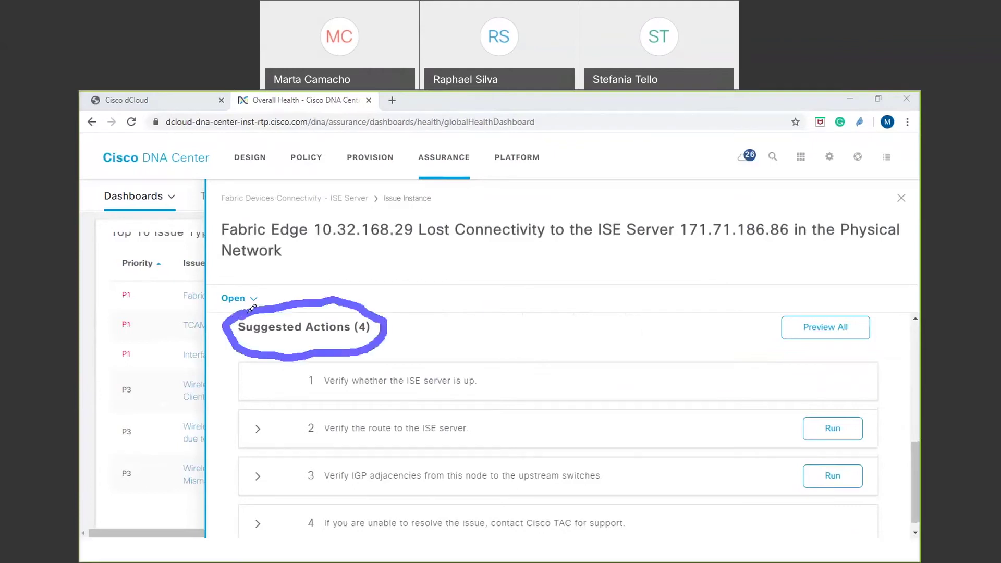
pyautogui.moveTo(294, 371)
pyautogui.mouseDown()
pyautogui.moveTo(284, 506)
pyautogui.moveTo(309, 532)
pyautogui.mouseUp()
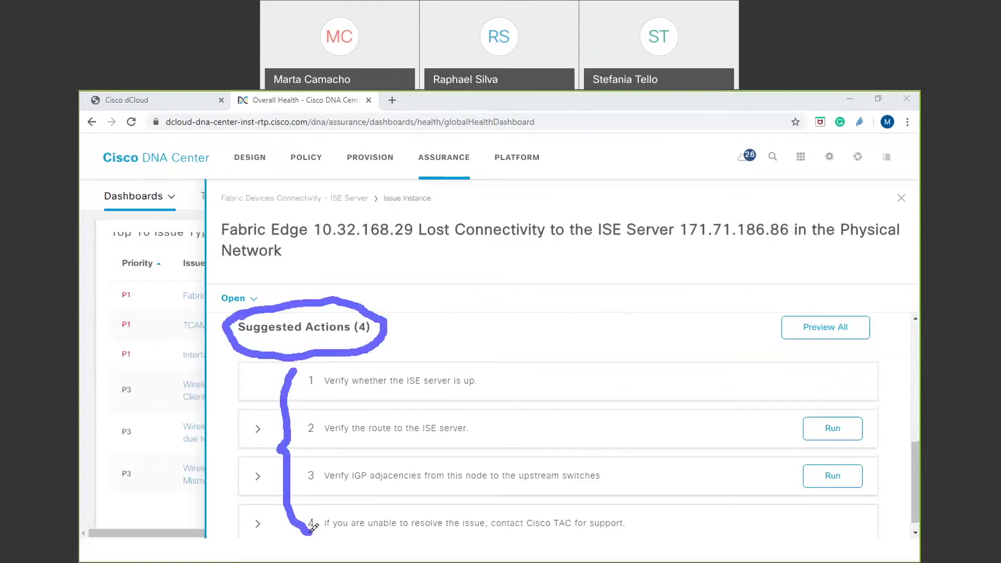
pyautogui.moveTo(320, 533); pyautogui.dragTo(634, 540)
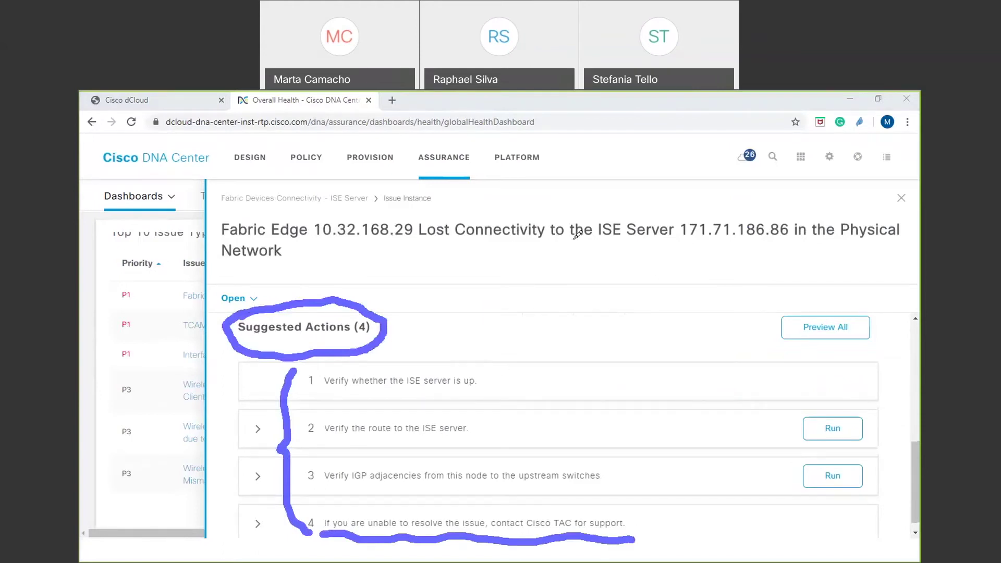
pyautogui.moveTo(571, 240); pyautogui.dragTo(637, 243)
pyautogui.moveTo(487, 377); pyautogui.dragTo(527, 355)
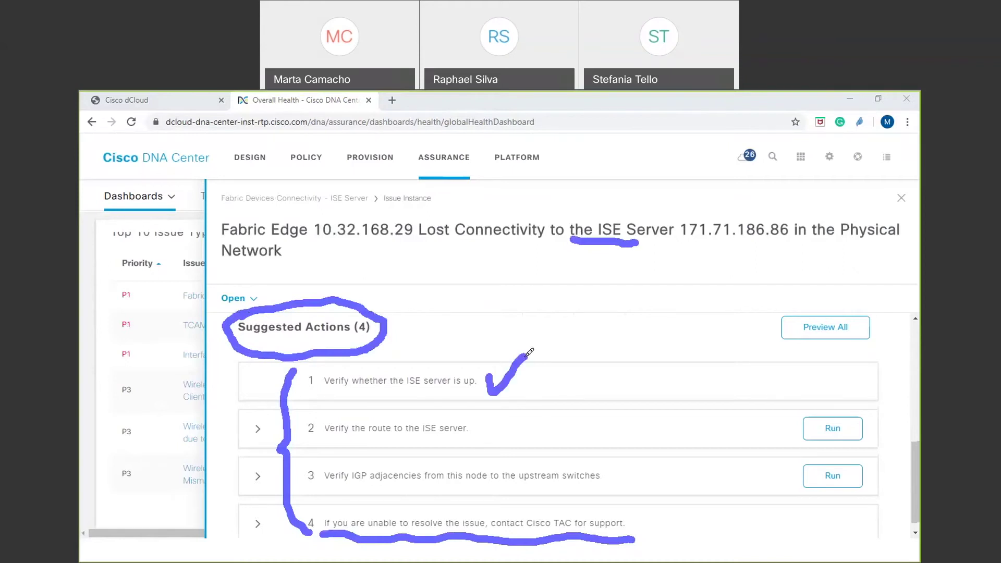
pyautogui.moveTo(475, 419); pyautogui.dragTo(526, 405)
pyautogui.moveTo(616, 468)
pyautogui.mouseDown()
pyautogui.moveTo(645, 479)
pyautogui.moveTo(684, 440)
pyautogui.mouseUp()
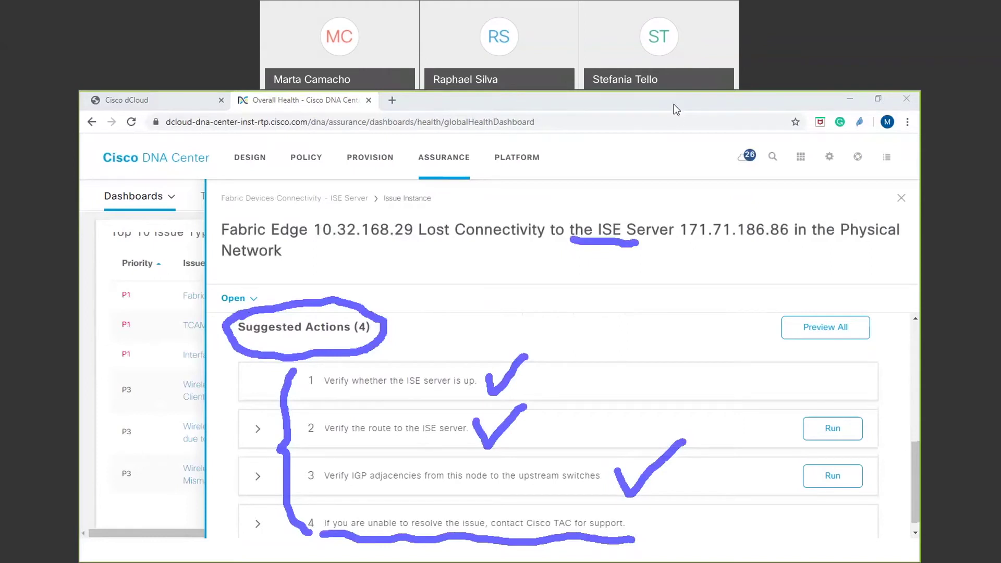
pyautogui.press('Escape')
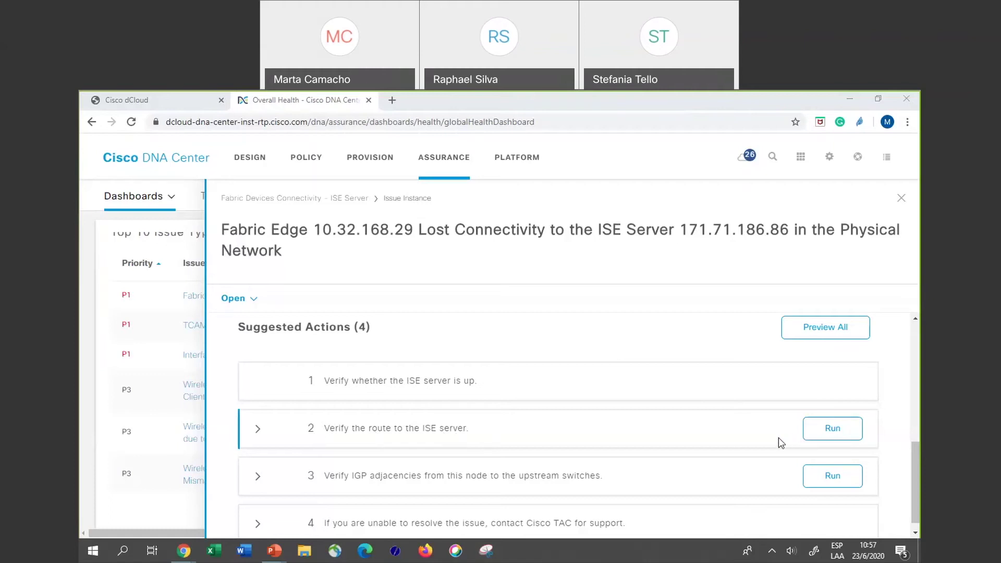
# Run the suggested action that verifies the route to the ISE server, review its command output, and close the issue details.
pyautogui.click(833, 429)
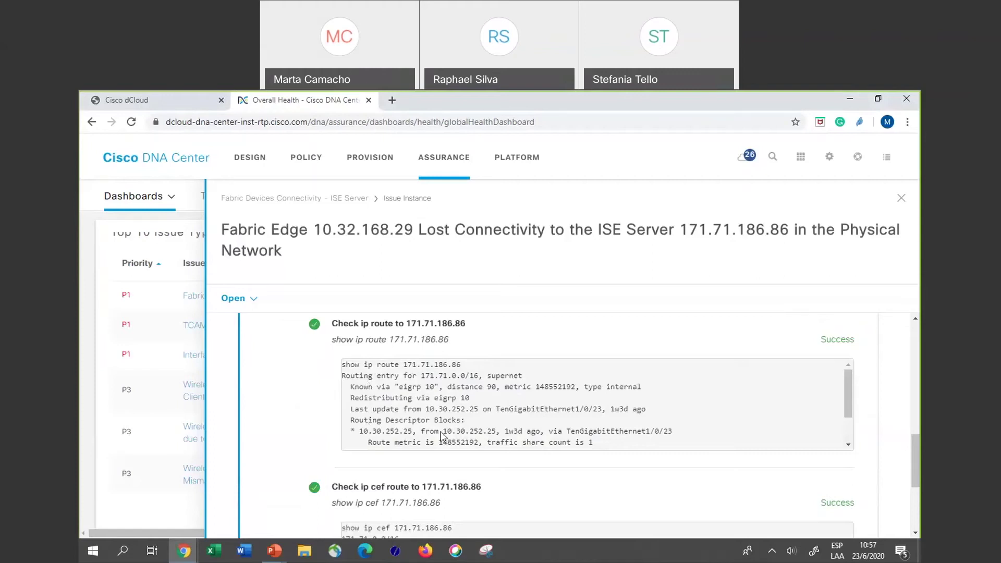
pyautogui.scroll(-1, 441, 435)
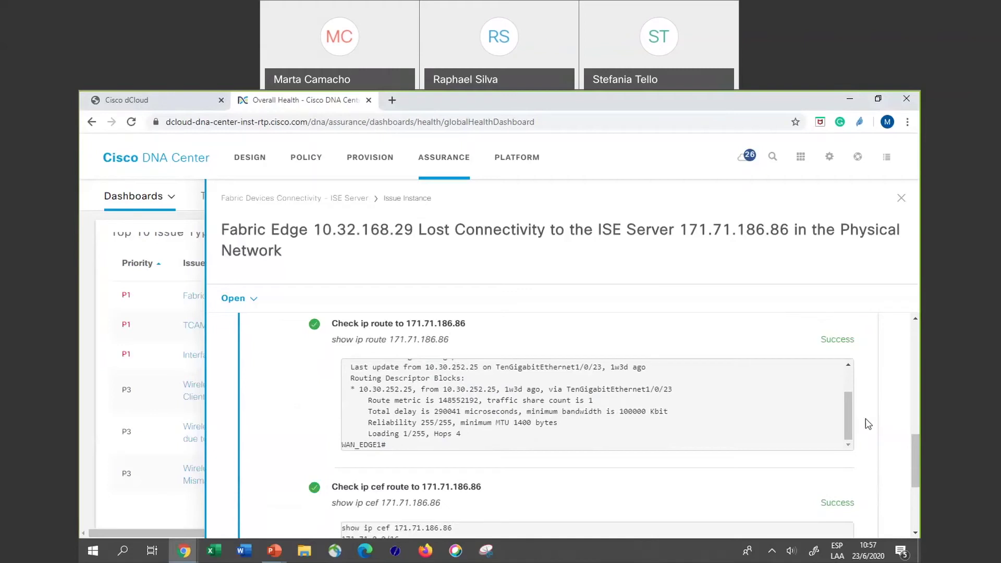
pyautogui.scroll(-2, 869, 423)
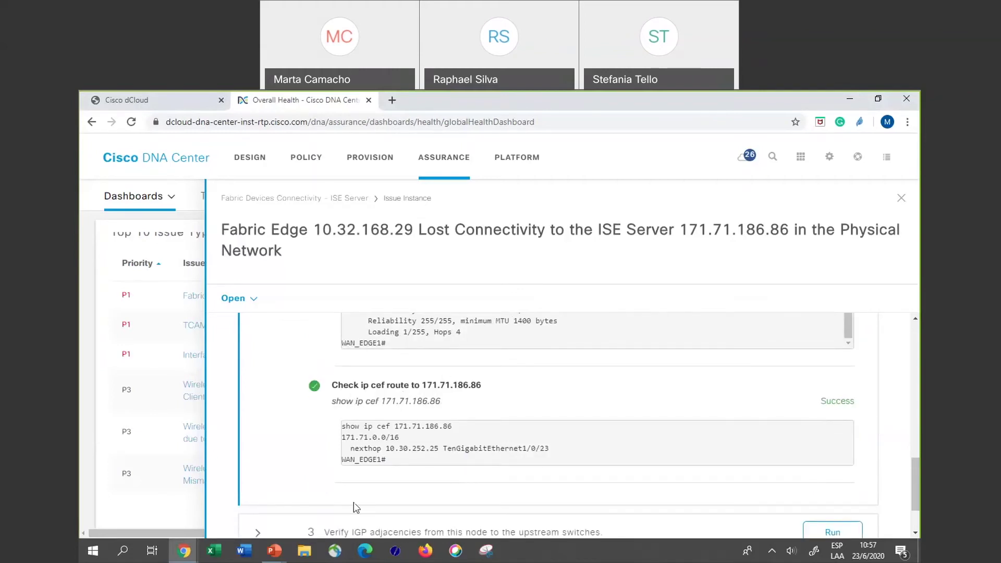
pyautogui.scroll(10, 352, 439)
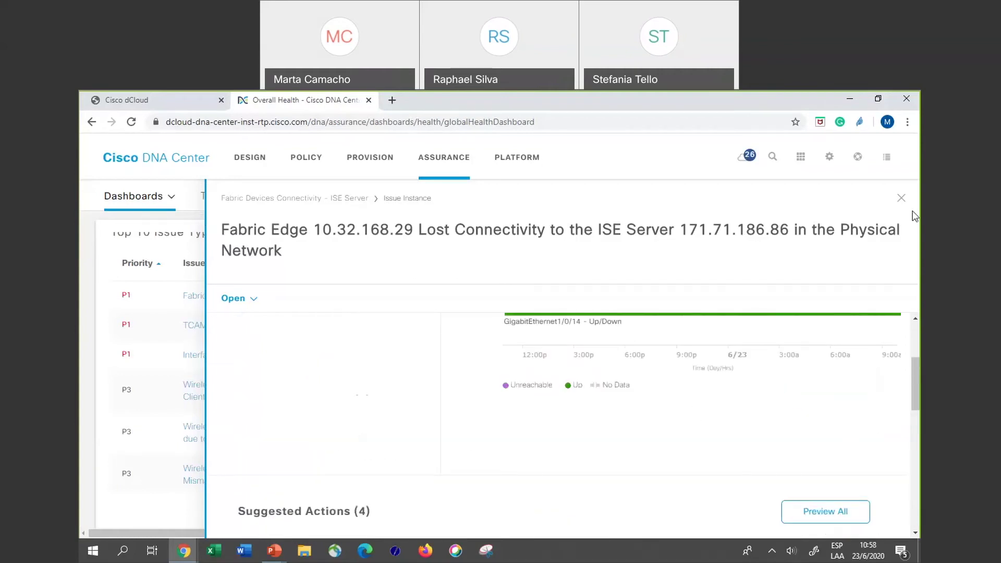
pyautogui.click(901, 201)
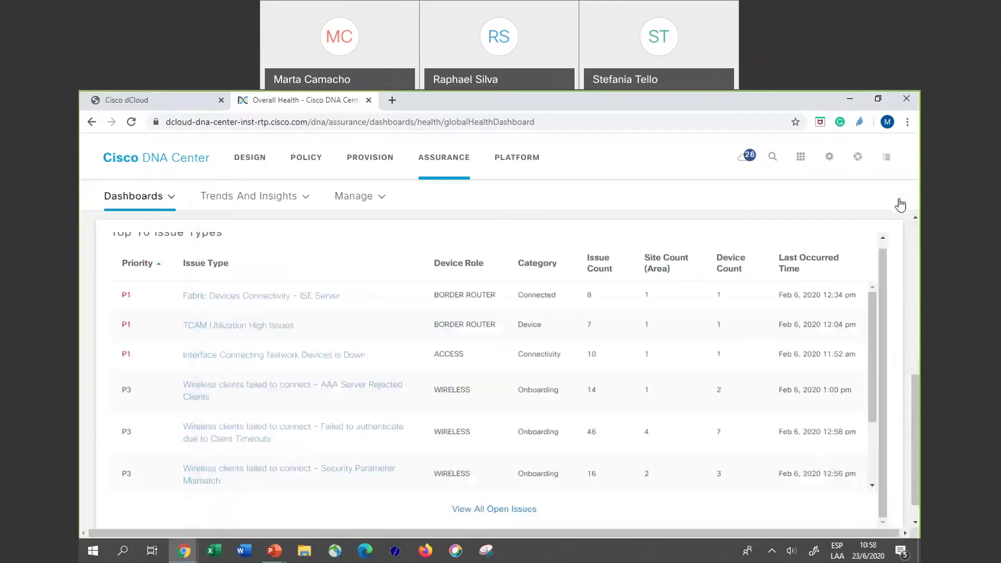
# Open the Client Health dashboard and review the wireless and wired client summaries and the onboarding, RSSI and SNR charts.
pyautogui.scroll(-2, 397, 302)
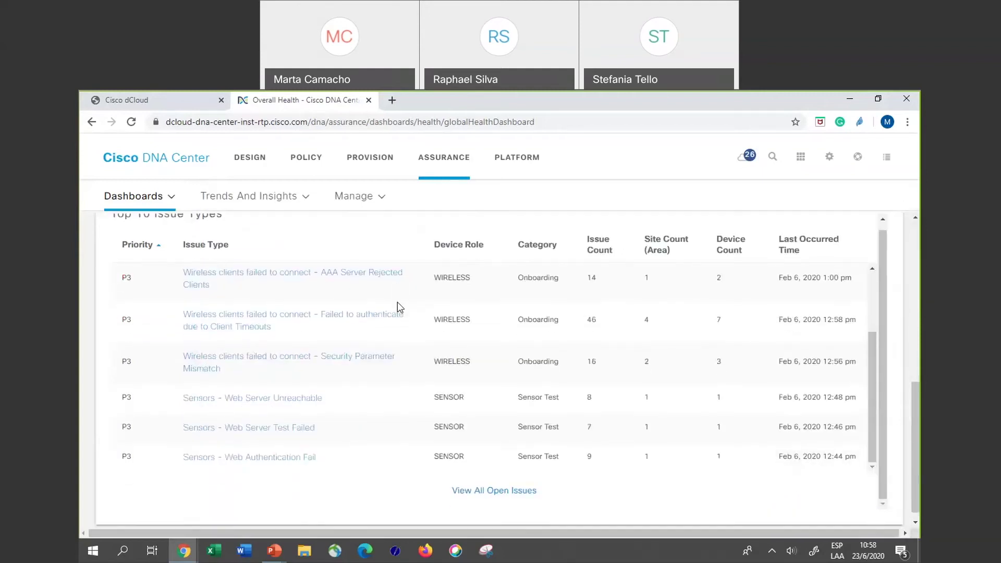
pyautogui.scroll(5, 397, 302)
pyautogui.click(168, 201)
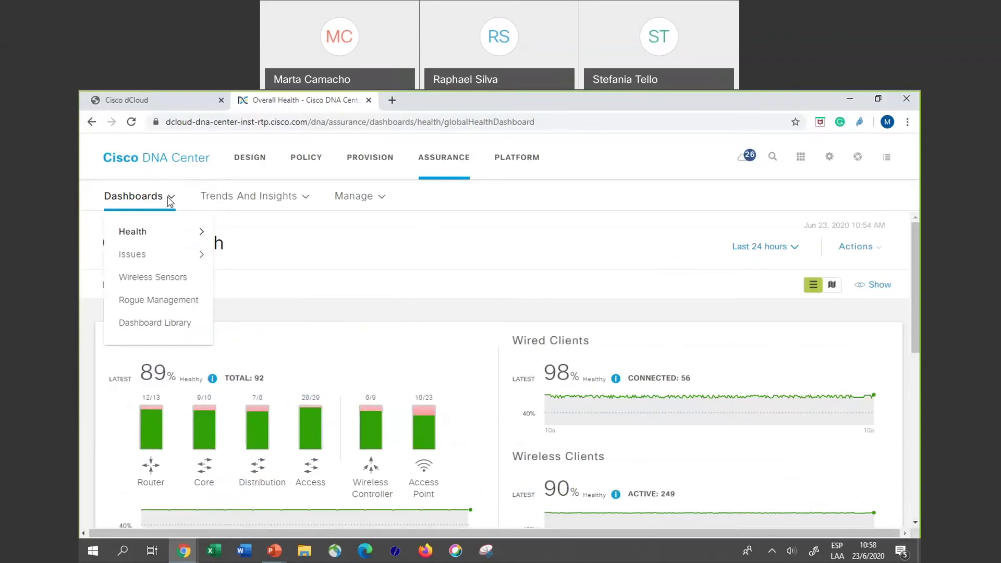
pyautogui.click(169, 199)
pyautogui.click(171, 198)
pyautogui.moveTo(170, 235)
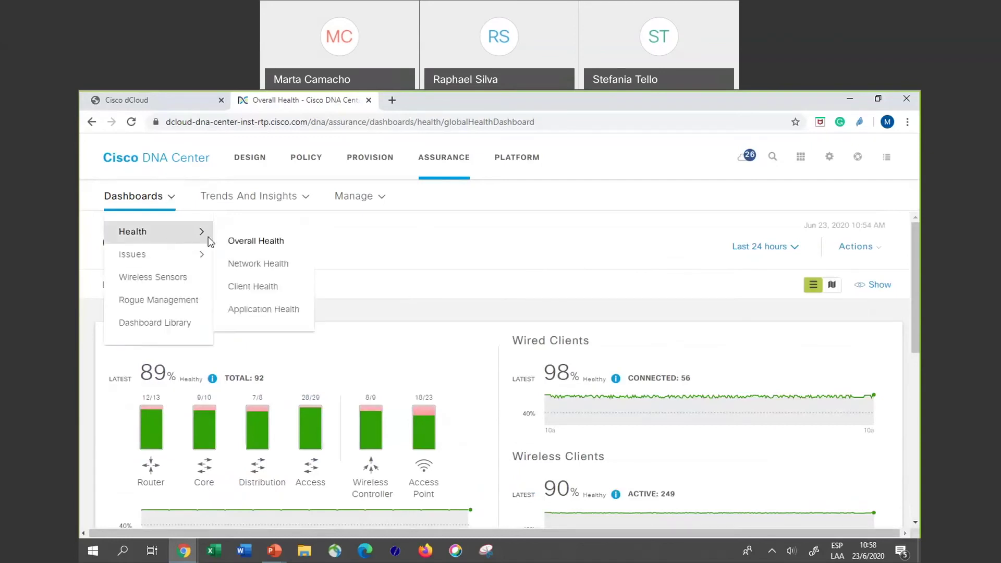
pyautogui.click(247, 292)
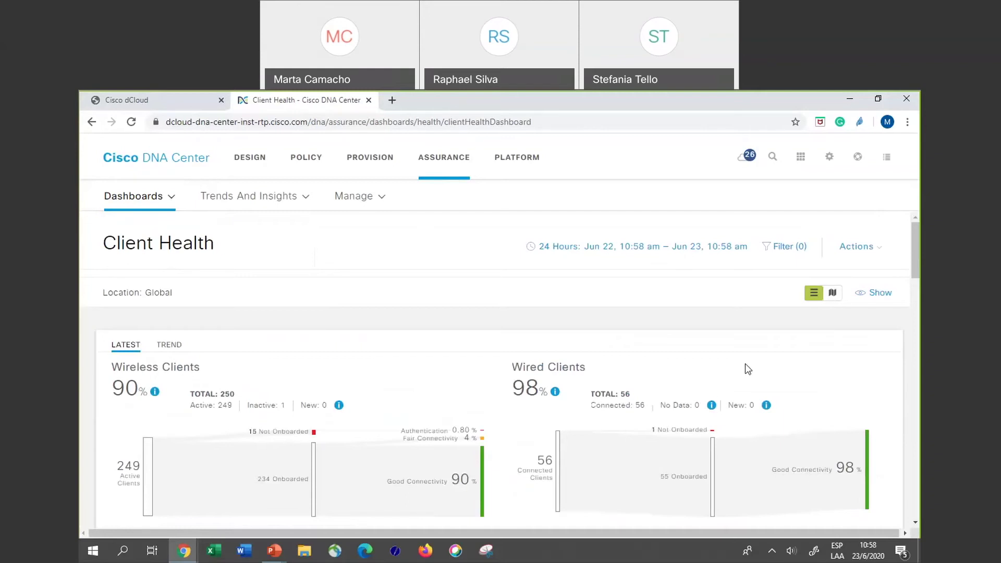
pyautogui.scroll(-15, 736, 437)
pyautogui.scroll(13, 737, 437)
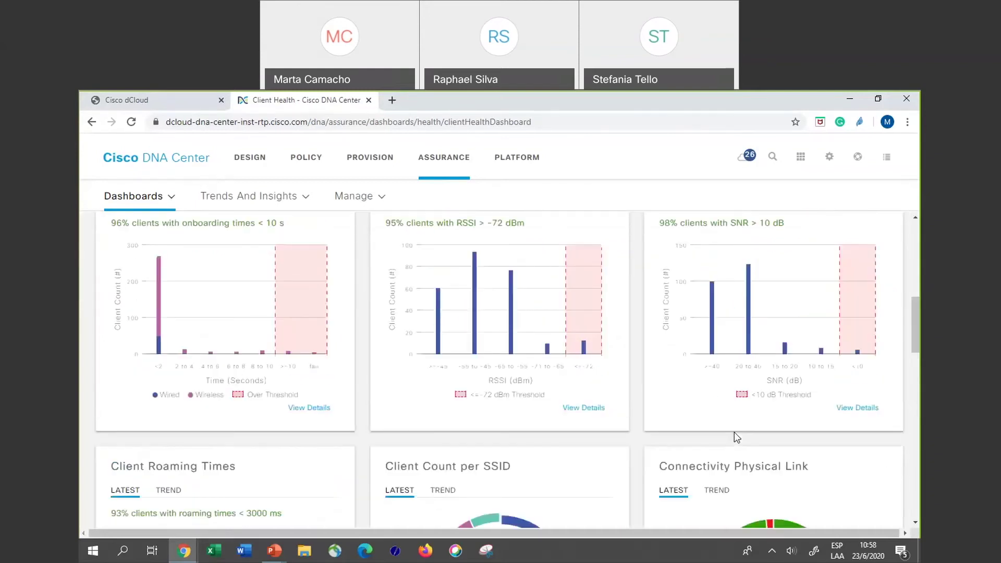
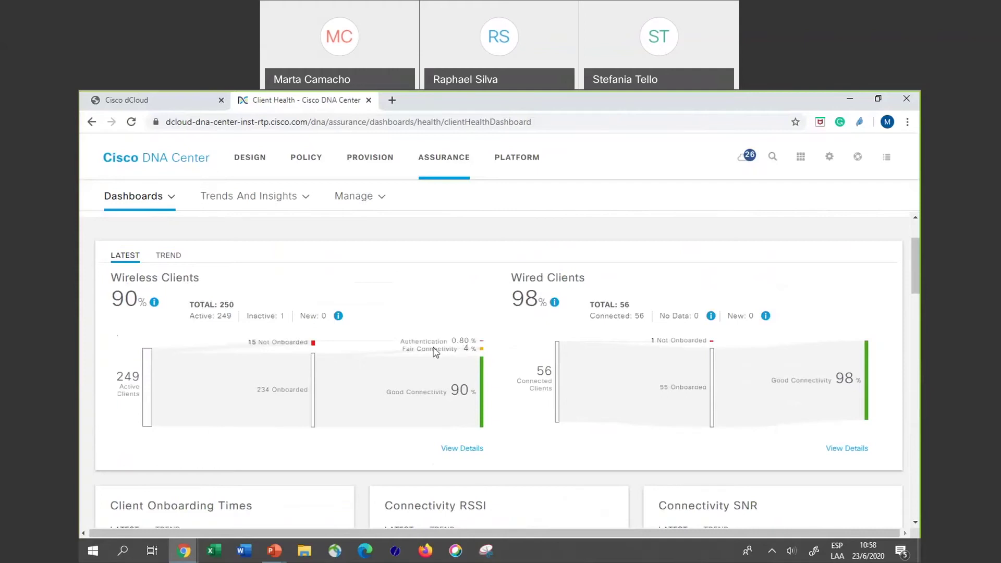
# Open the wireless client details and filter the Not Onboarded clients by the Authentication failure reason to examine the affected clients.
pyautogui.click(456, 450)
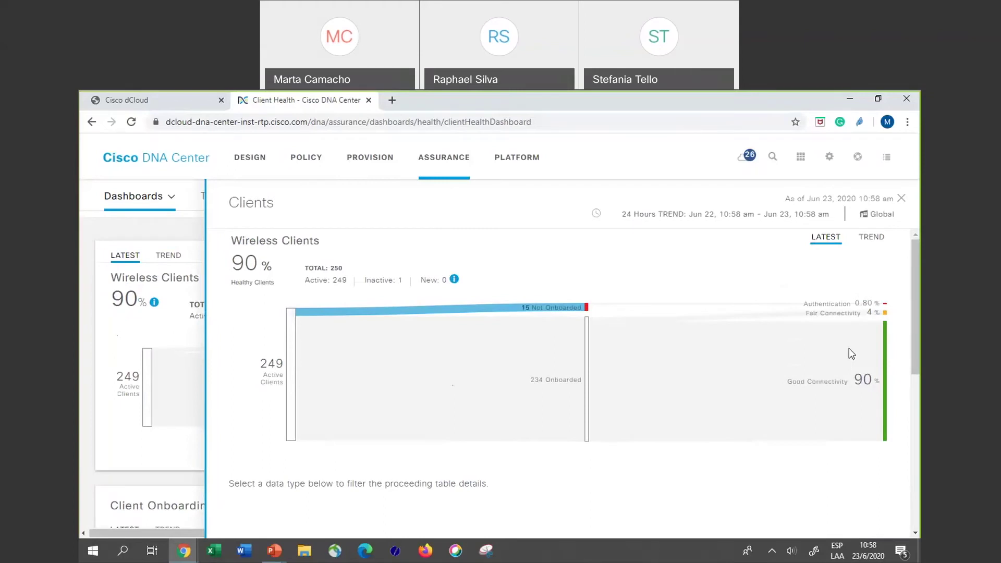
pyautogui.scroll(-2, 851, 352)
pyautogui.scroll(-2, 695, 381)
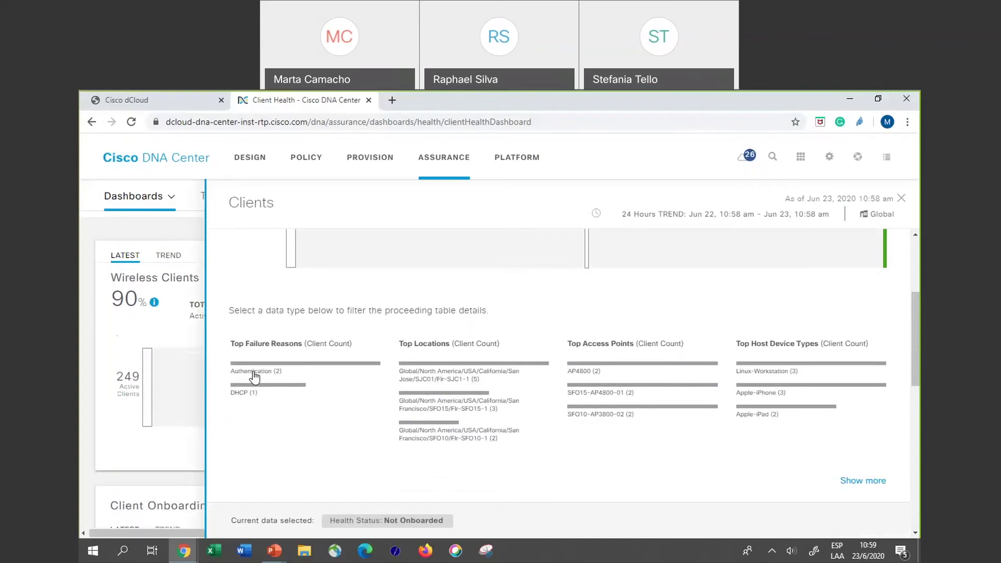
pyautogui.click(255, 374)
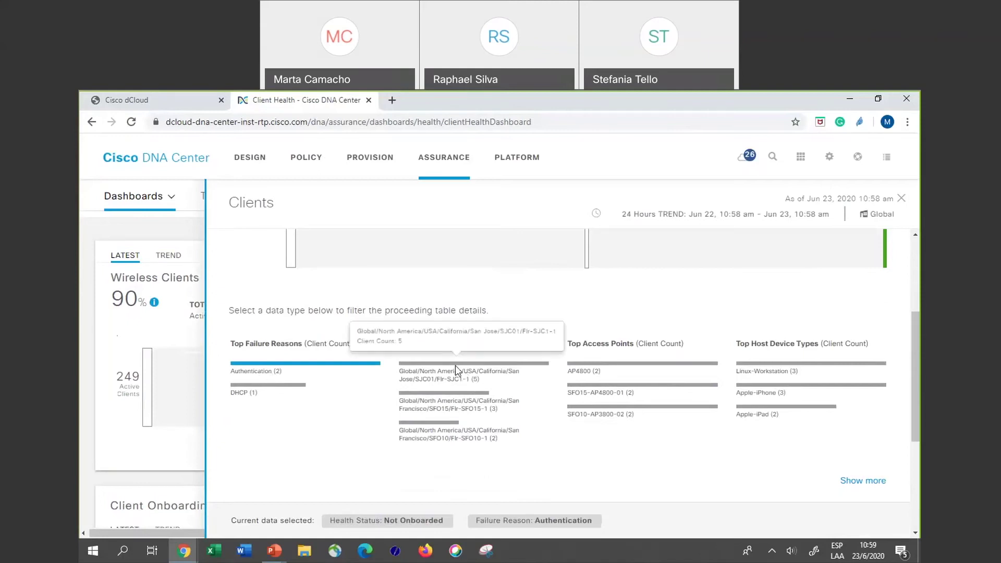
pyautogui.scroll(-3, 477, 368)
pyautogui.scroll(-1, 479, 367)
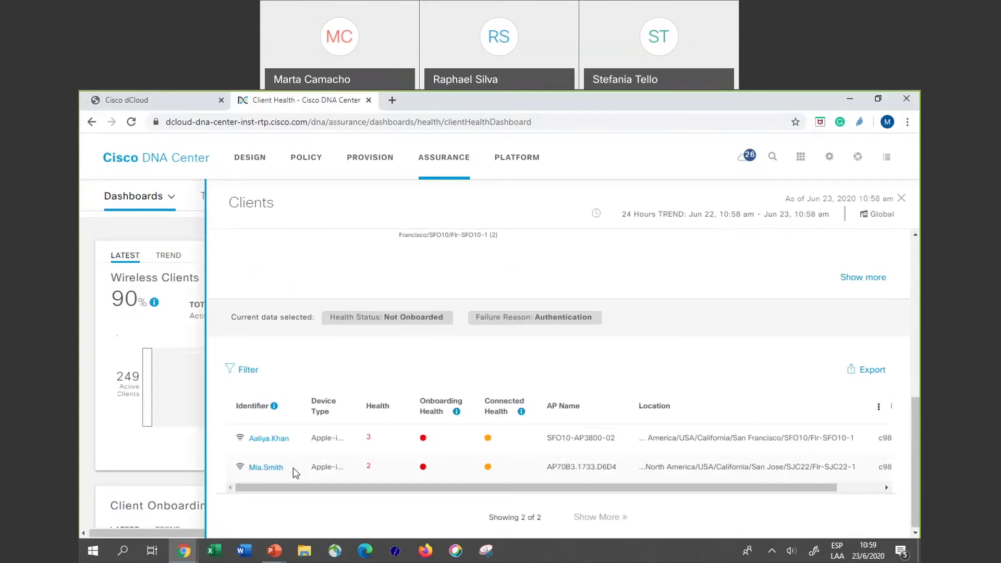
# Try to view the Client 360 page of the first client with an authentication failure, reload it, and return to the home page.
pyautogui.click(268, 439)
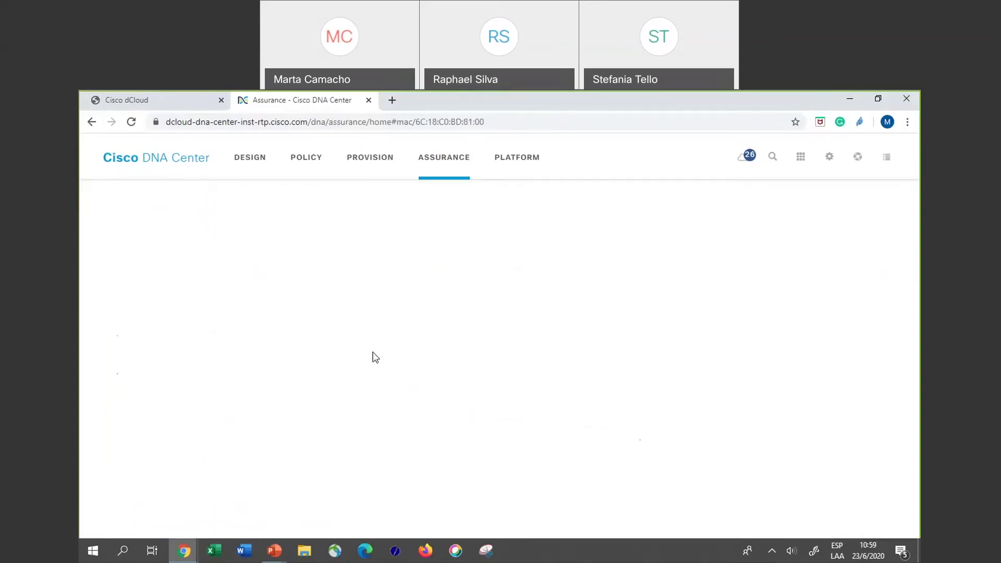
pyautogui.click(130, 123)
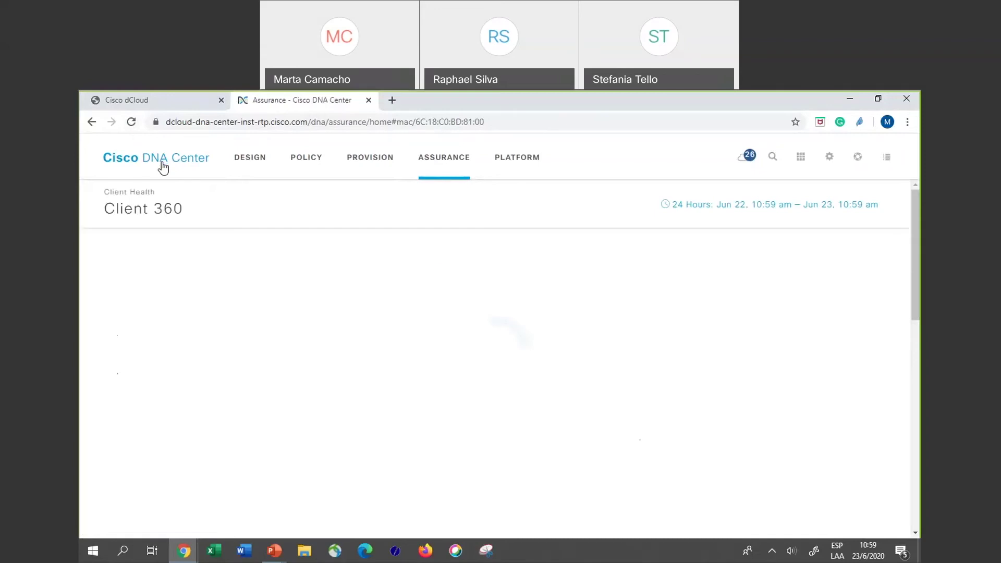
pyautogui.click(287, 270)
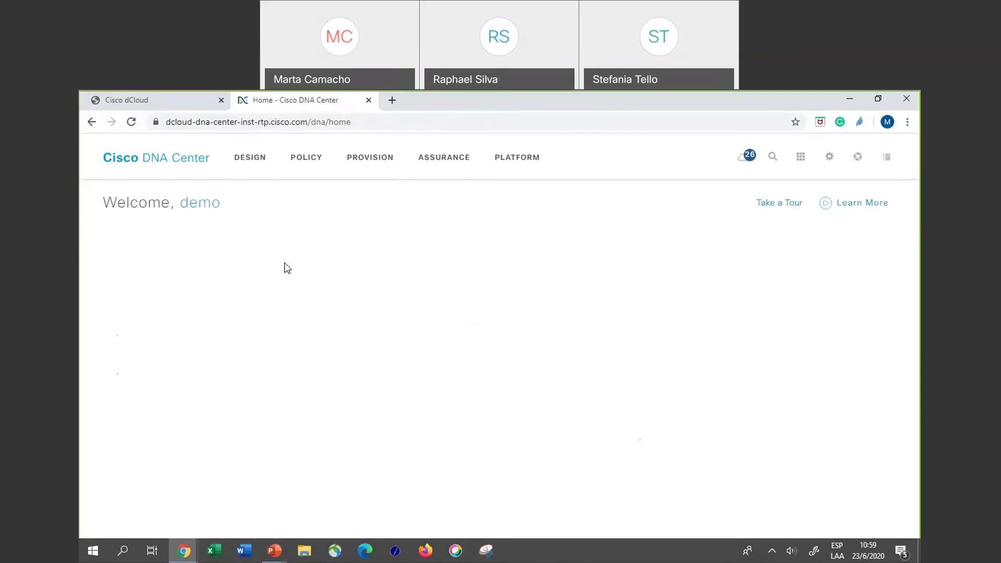
# Go back to Assurance and reopen the Client Health dashboard.
pyautogui.click(443, 166)
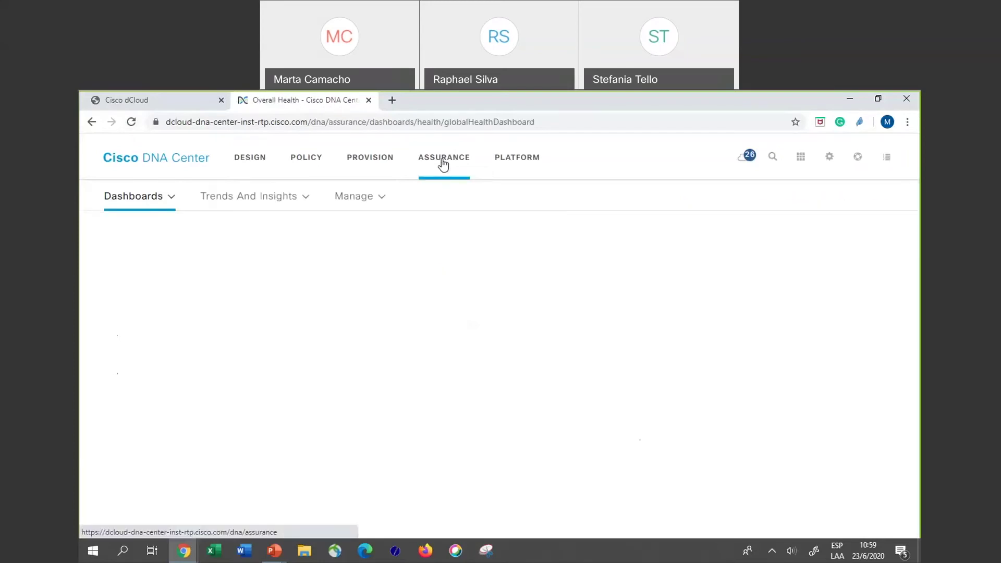
pyautogui.click(170, 199)
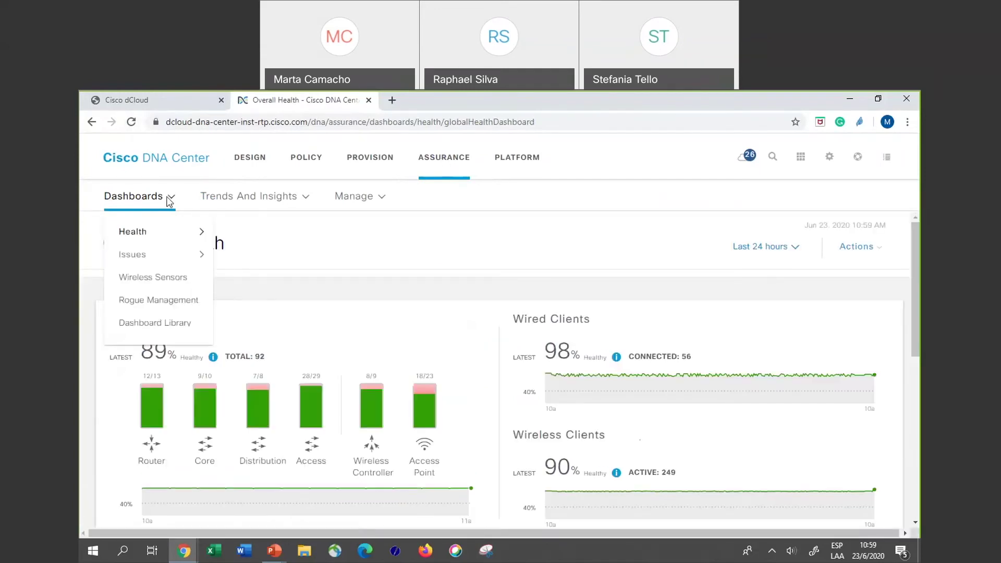
pyautogui.moveTo(195, 231)
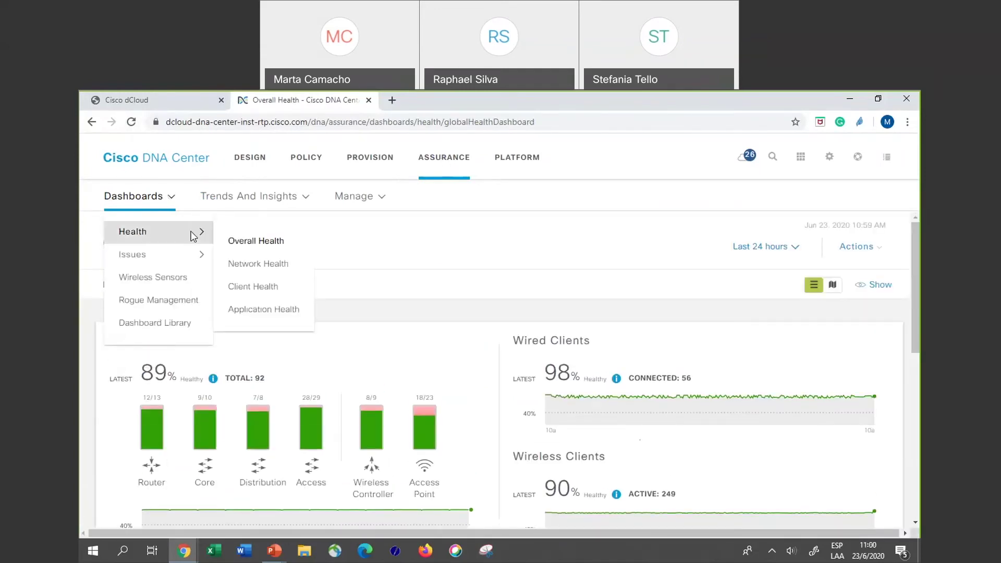
pyautogui.click(263, 286)
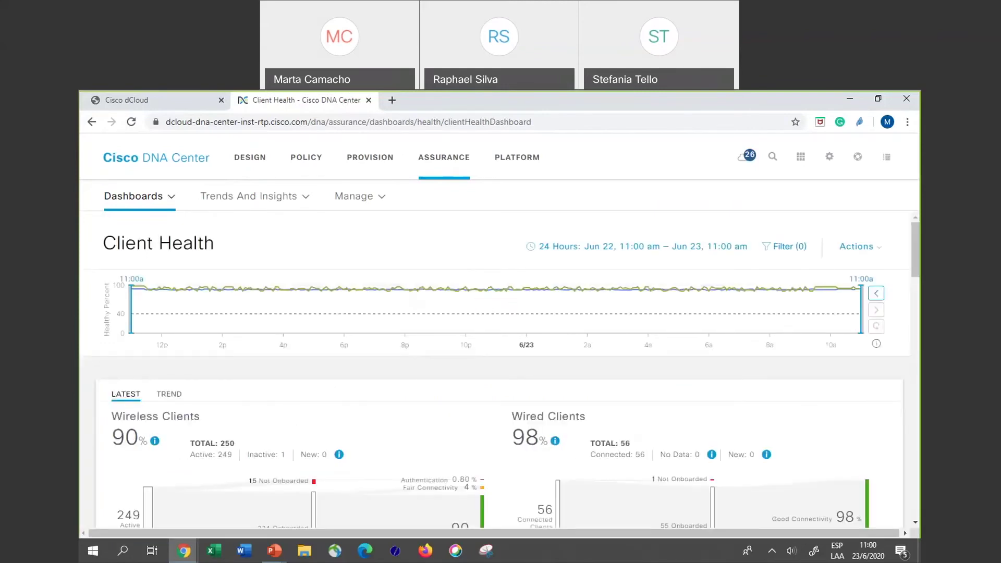
# Examine the individual bars of the Client Onboarding Times and Connectivity RSSI charts, including those over the threshold.
pyautogui.scroll(-10, 328, 245)
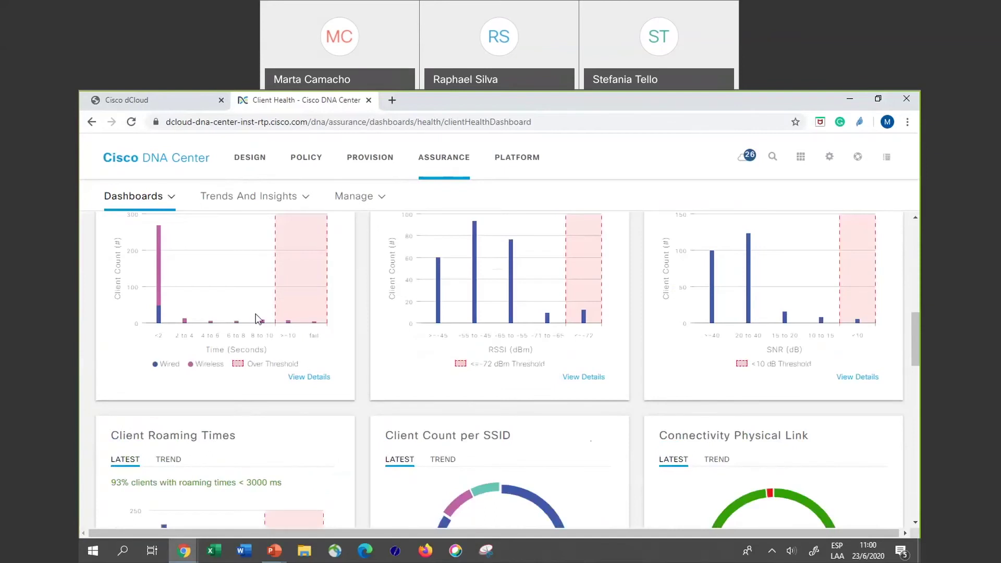
pyautogui.scroll(3, 468, 333)
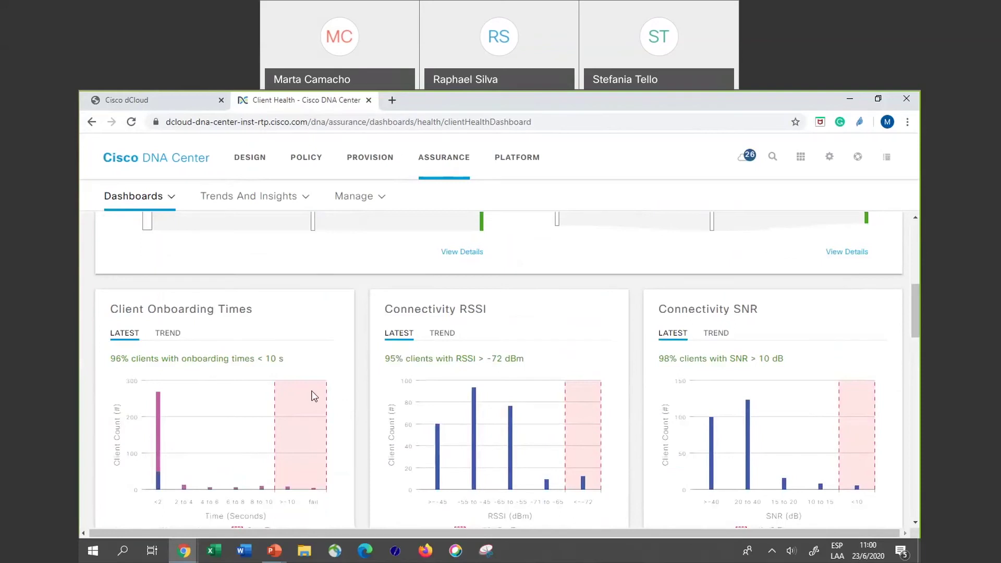
pyautogui.scroll(-1, 238, 425)
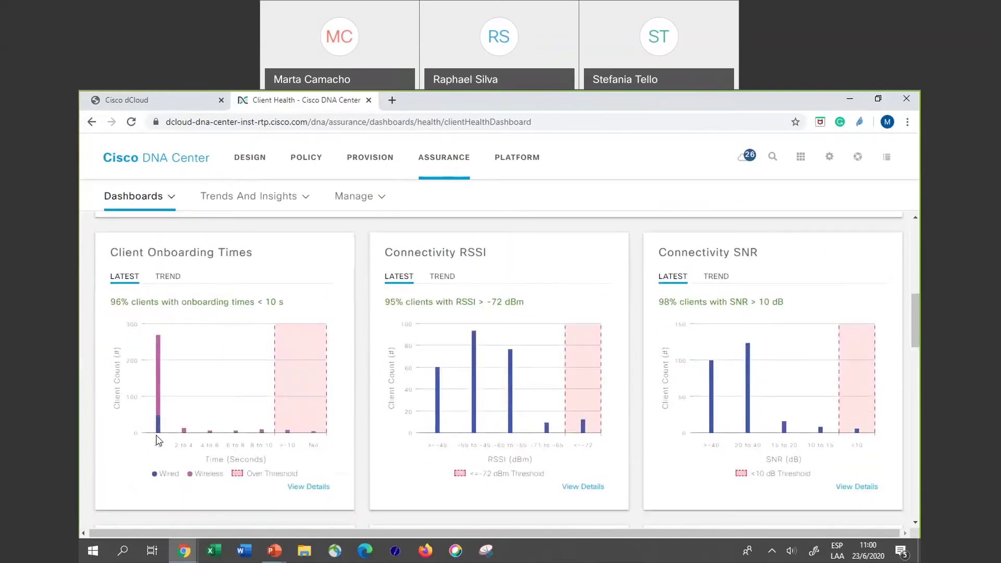
pyautogui.moveTo(158, 324)
pyautogui.moveTo(184, 433)
pyautogui.moveTo(314, 433)
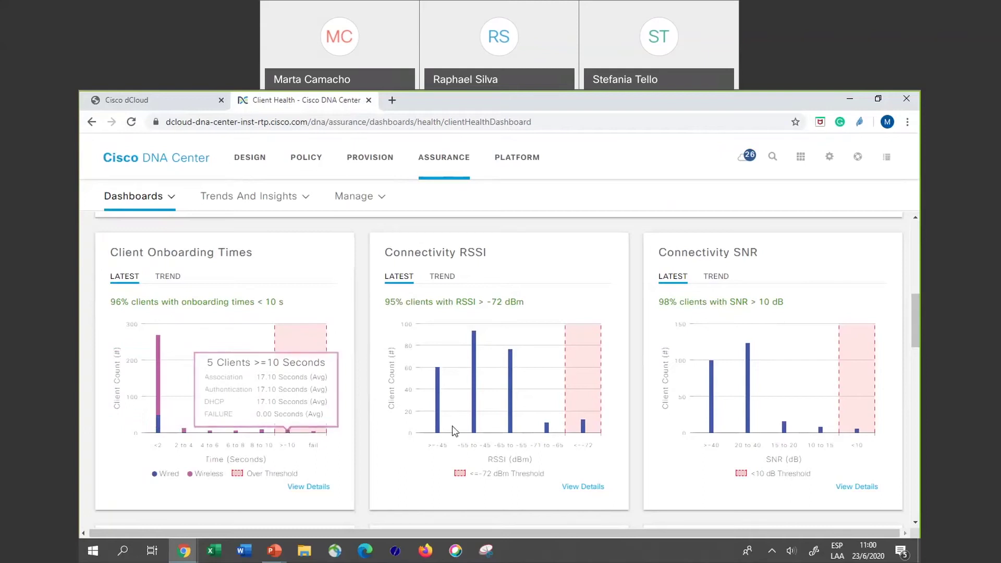
pyautogui.moveTo(475, 426)
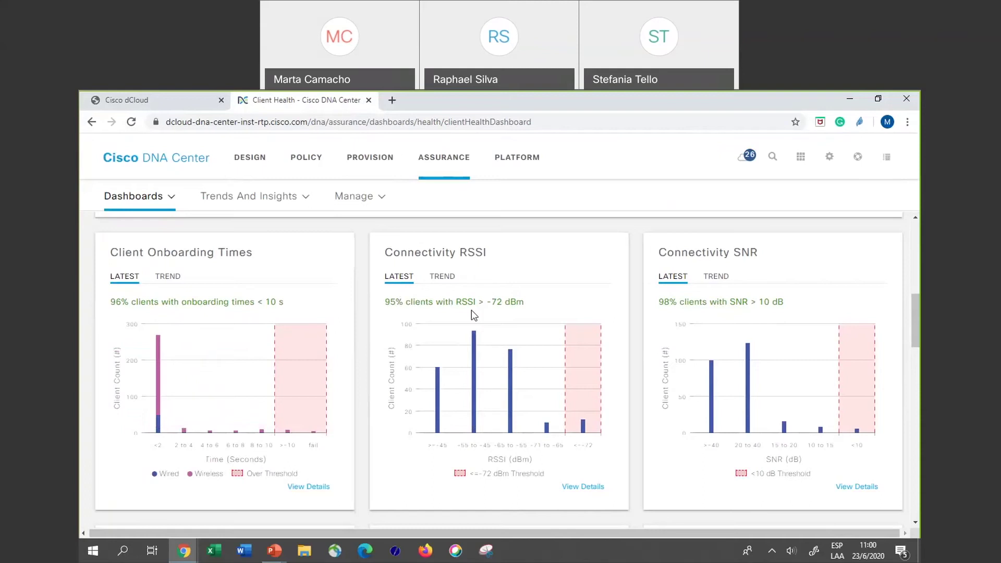
pyautogui.moveTo(476, 364)
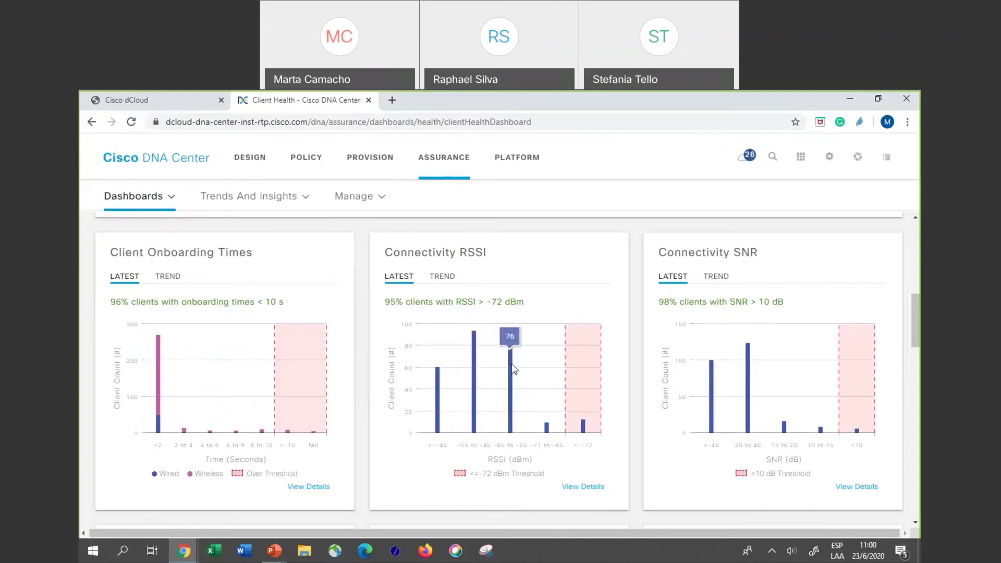
pyautogui.moveTo(585, 427)
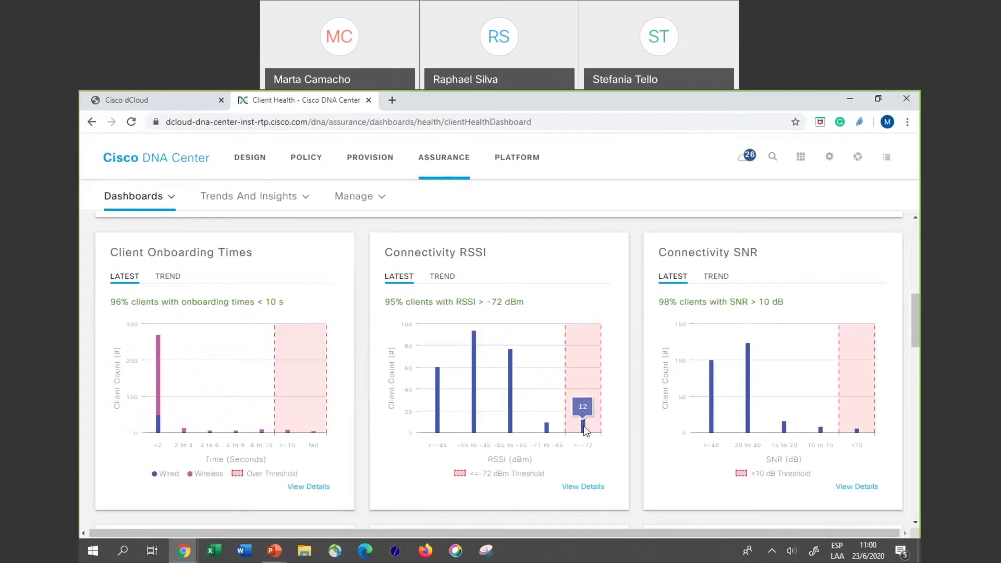
# Examine the share of each SSID in the Client Count per SSID chart.
pyautogui.scroll(-4, 690, 429)
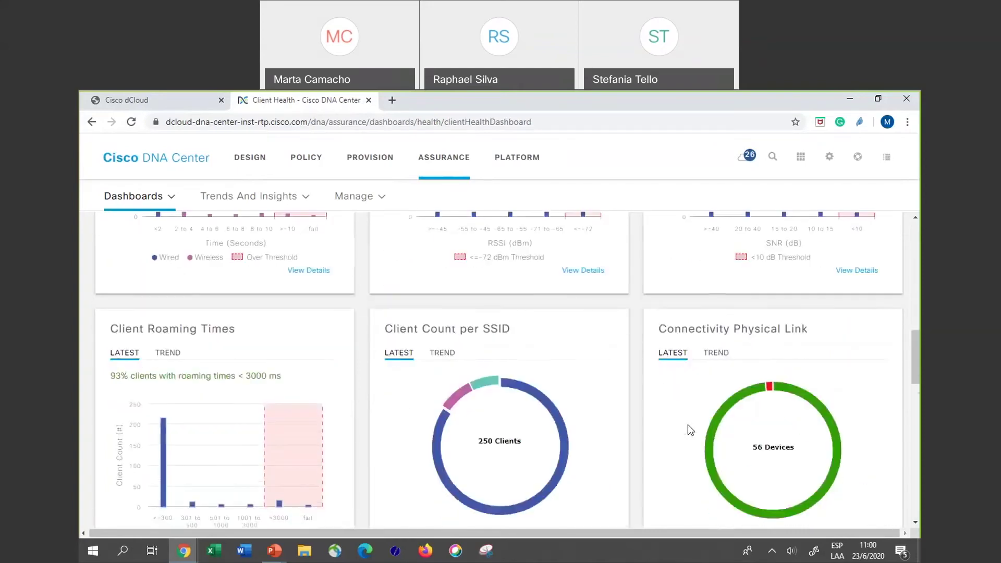
pyautogui.scroll(-2, 689, 429)
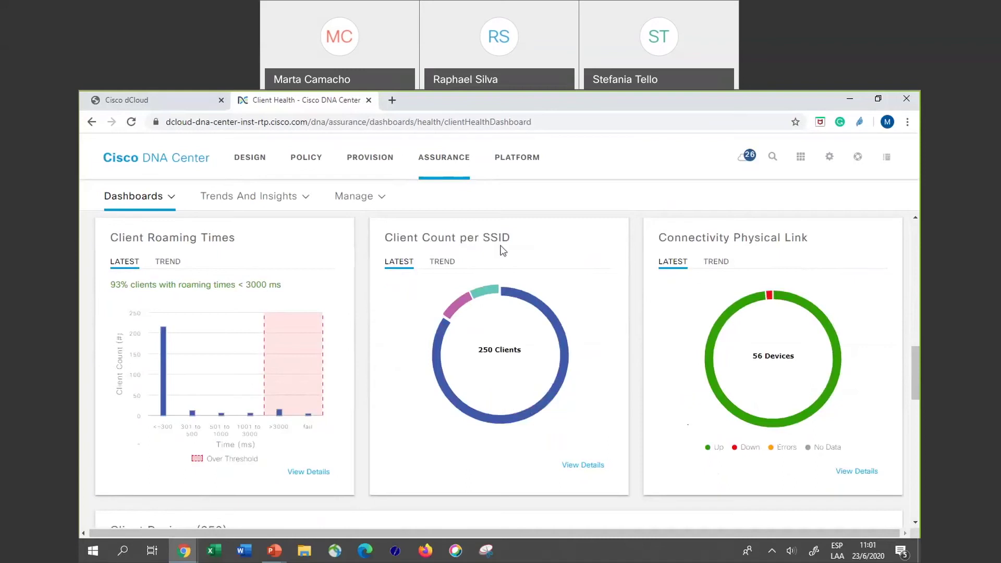
pyautogui.moveTo(520, 304)
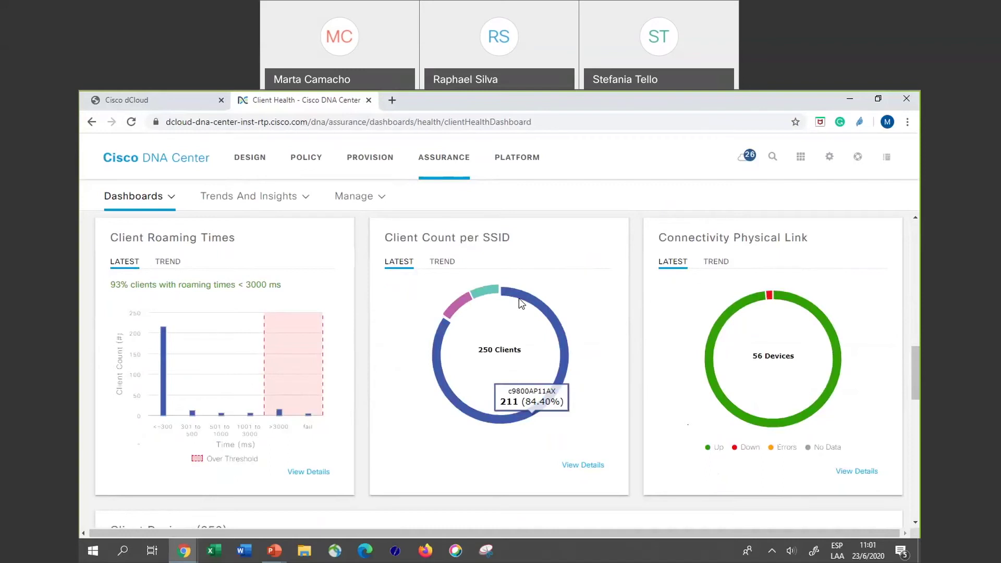
pyautogui.moveTo(455, 311)
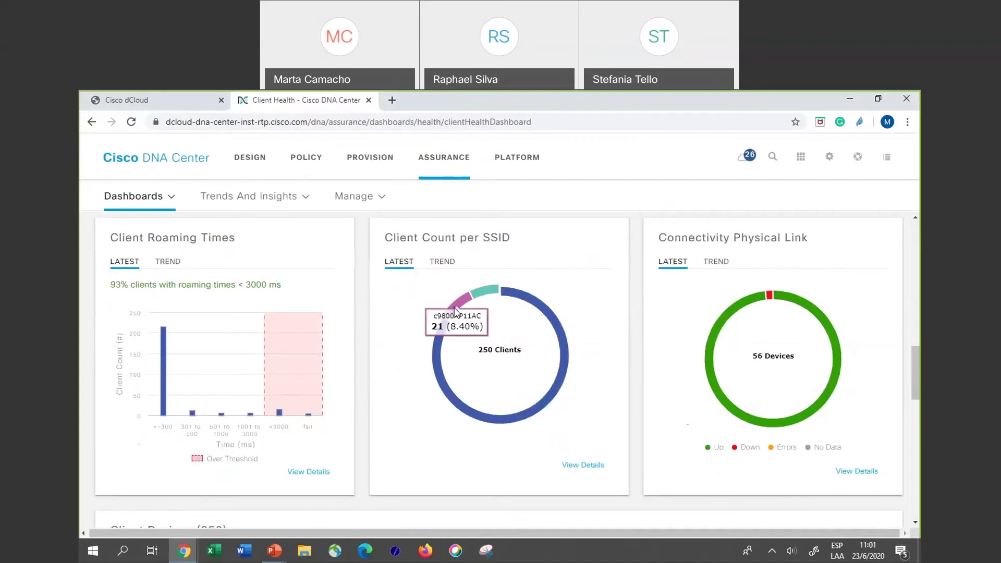
pyautogui.moveTo(481, 295)
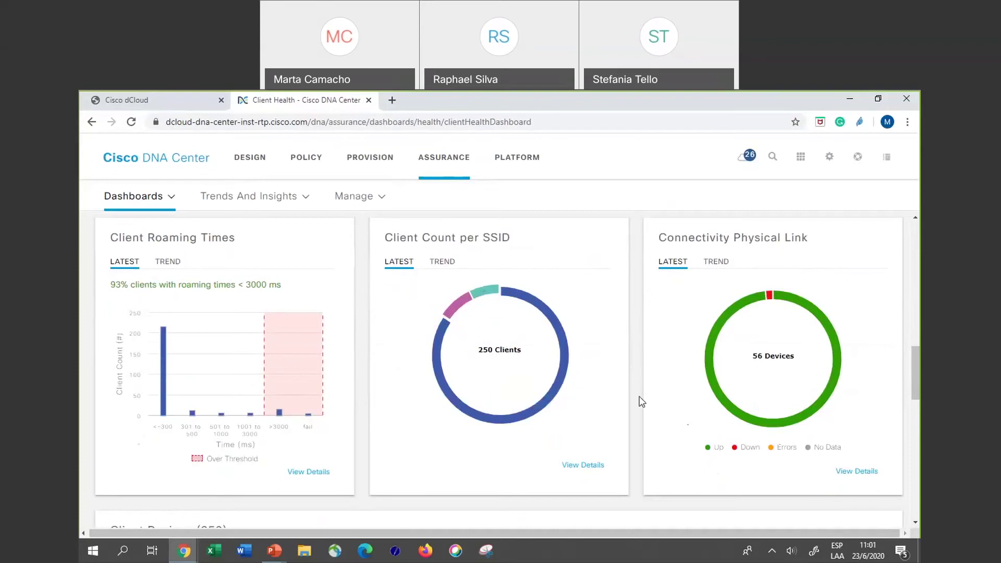
# Open the Client 360 page of the wireless Apple-iPad client with health score 2 and skim through its sections.
pyautogui.scroll(-5, 607, 415)
pyautogui.scroll(-10, 607, 415)
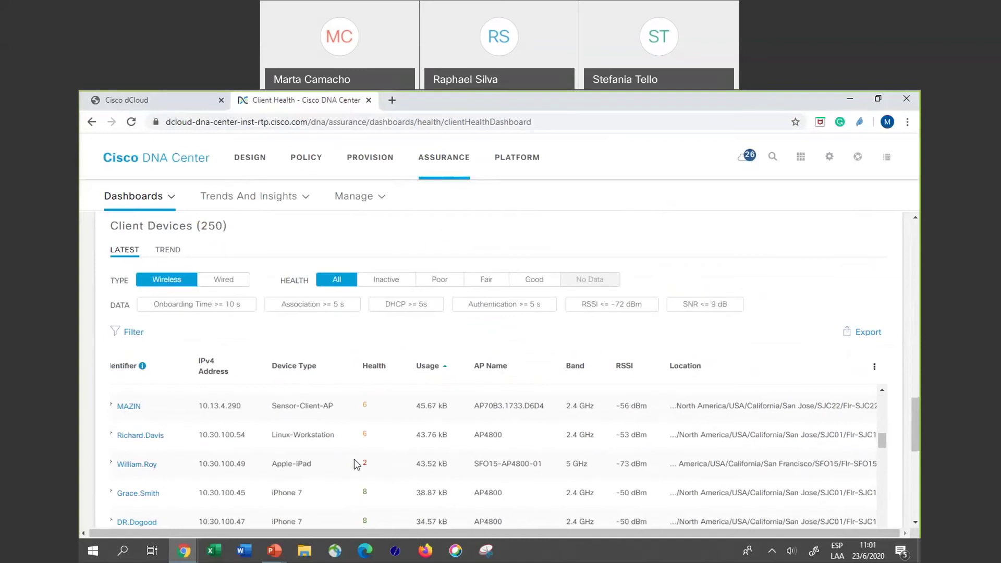
pyautogui.click(133, 464)
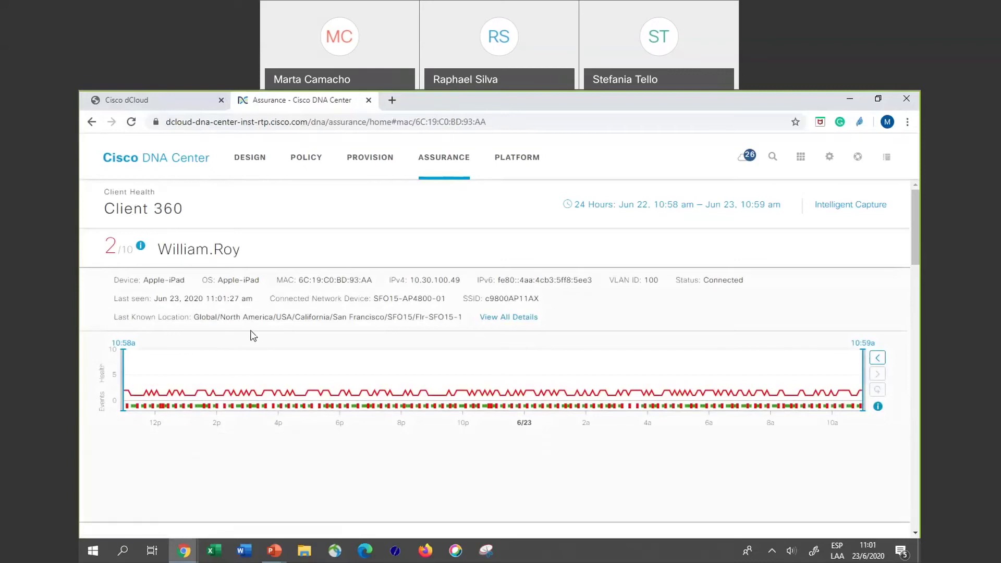
pyautogui.scroll(-7, 253, 335)
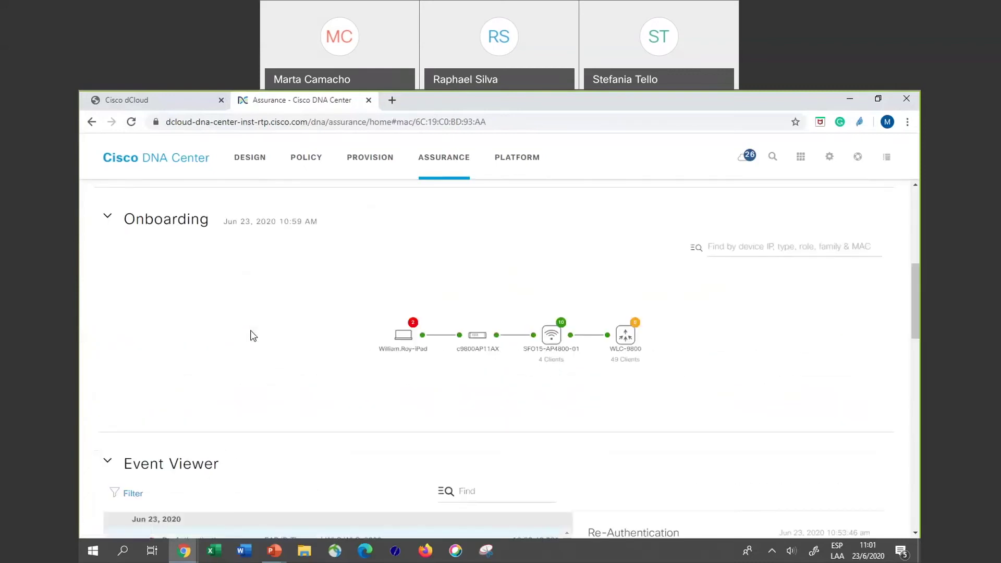
pyautogui.scroll(-7, 253, 335)
pyautogui.scroll(-3, 253, 335)
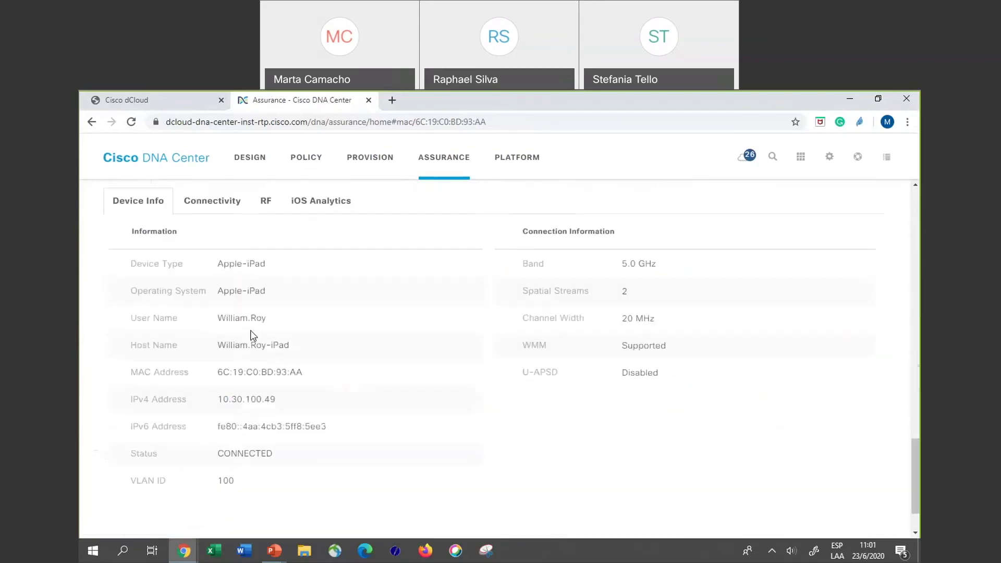
pyautogui.scroll(15, 253, 336)
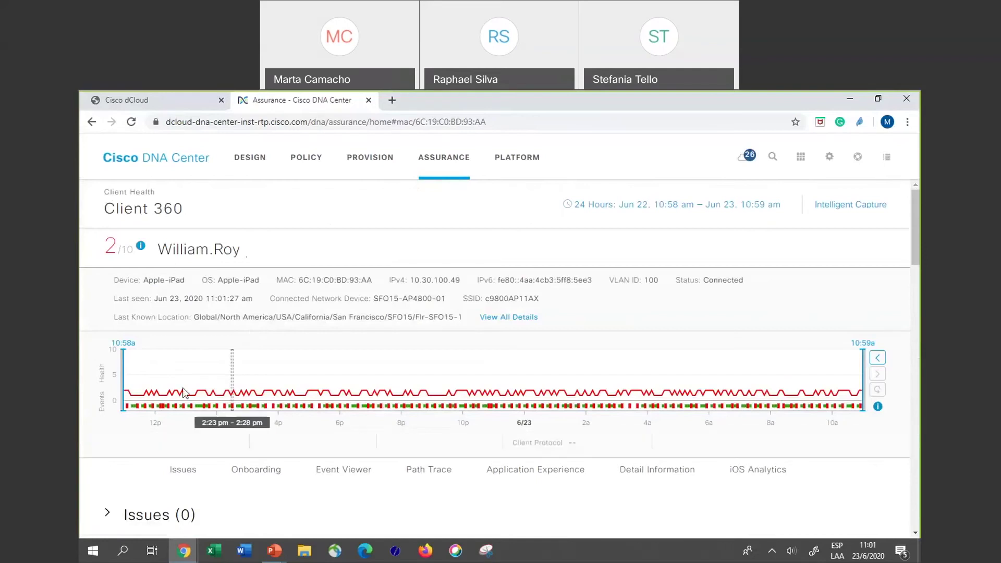
# Inspect the onboarding, connectivity and event details at several points along the client's 24-hour health timeline.
pyautogui.click(157, 399)
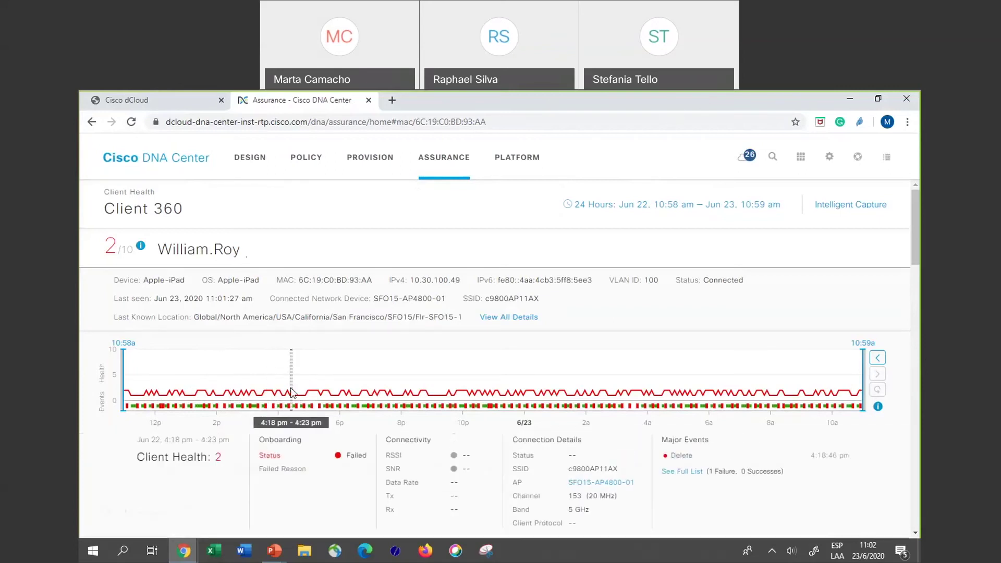
pyautogui.moveTo(290, 381)
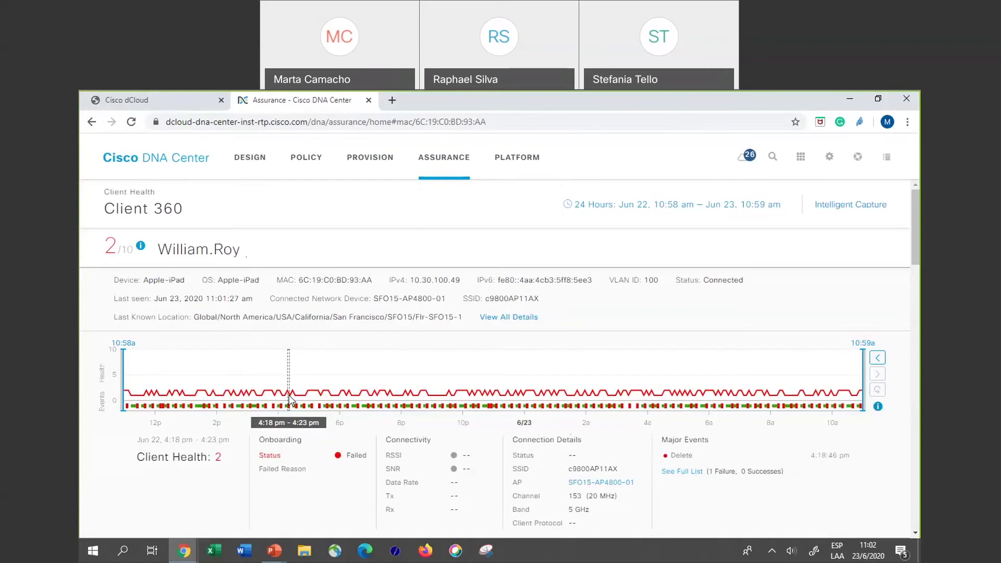
pyautogui.click(287, 400)
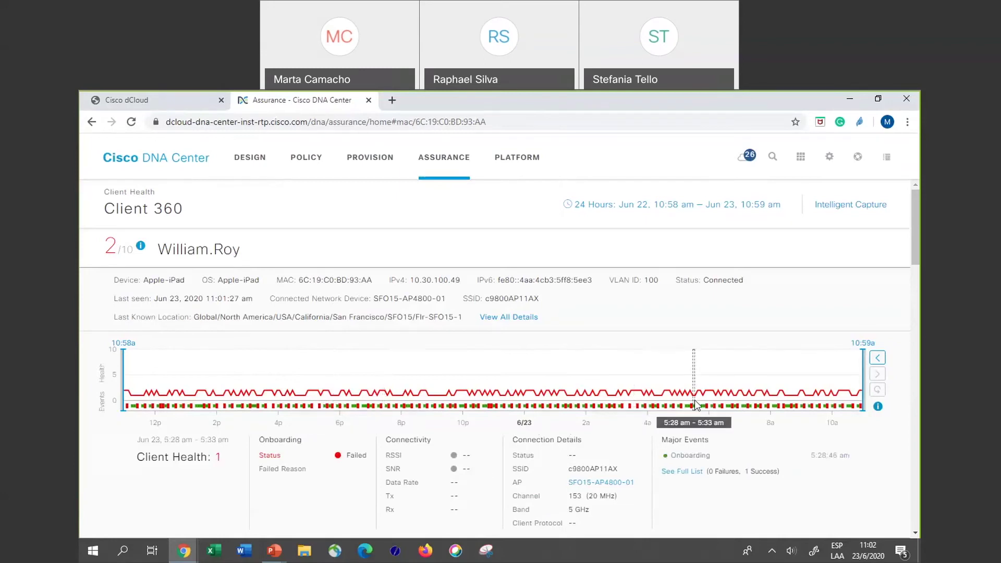
# View the full list of major events for 5:28 am – 5:33 am and expand the Onboarding event's stages.
pyautogui.click(692, 473)
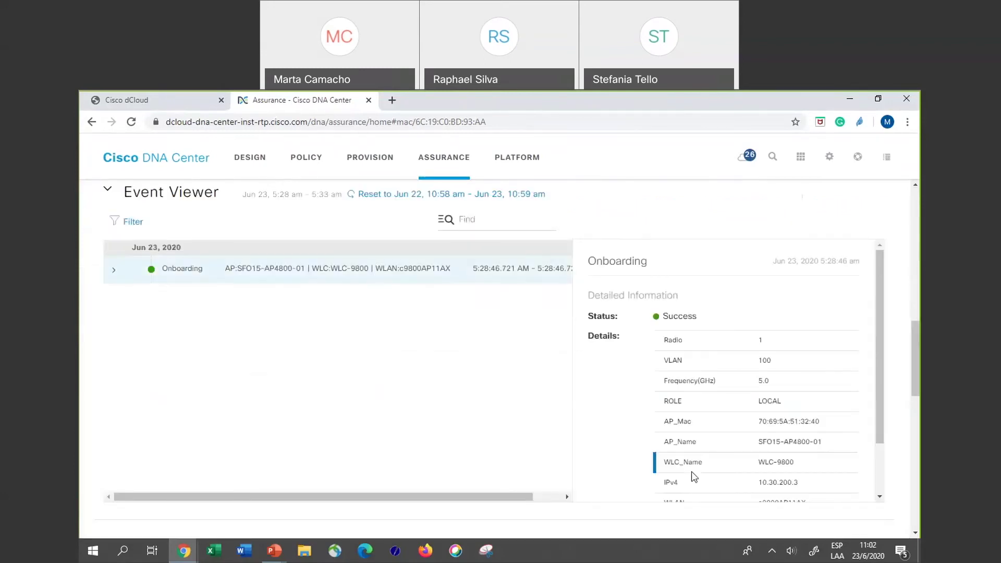
pyautogui.click(114, 271)
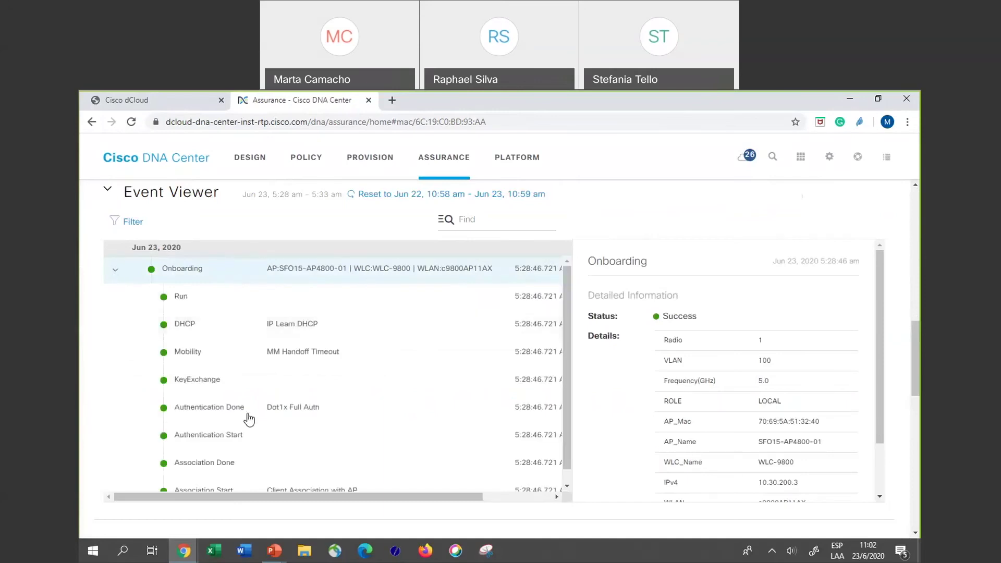
pyautogui.scroll(-5, 246, 416)
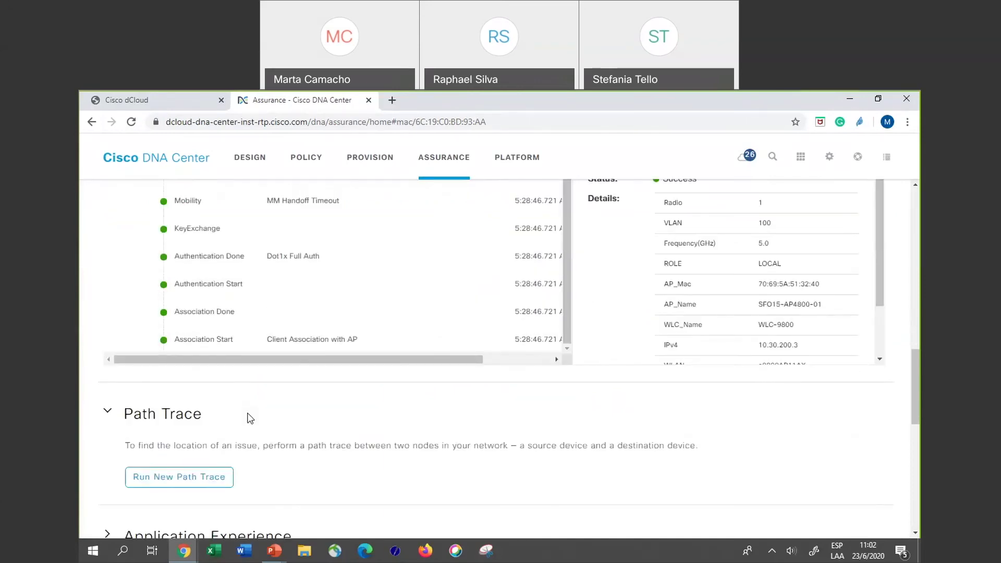
# Go back to the client's health timeline to inspect more time slots, and review the Onboarding topology from client to wireless controller.
pyautogui.scroll(10, 246, 415)
pyautogui.rightClick(247, 414)
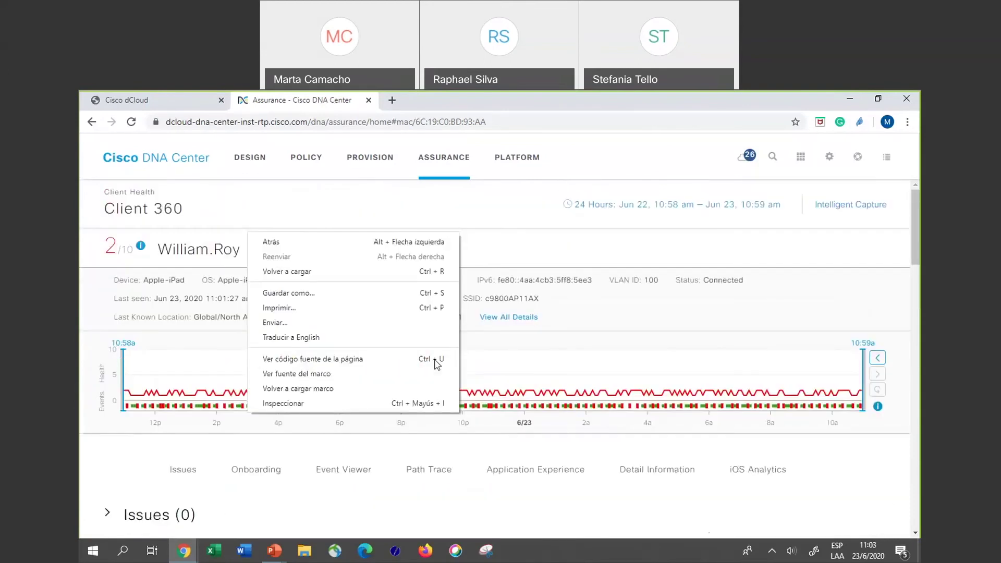
pyautogui.click(420, 431)
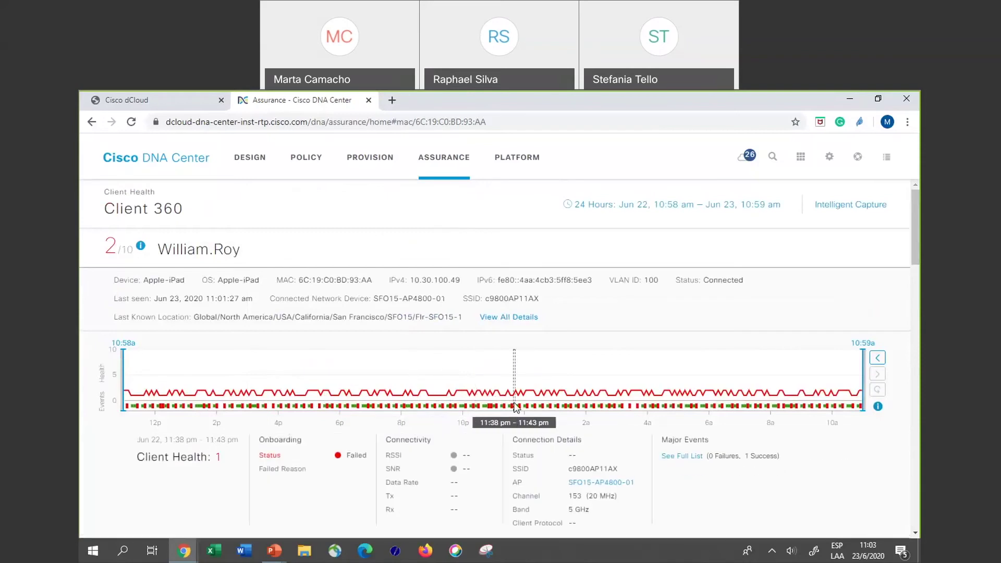
pyautogui.scroll(-2, 500, 402)
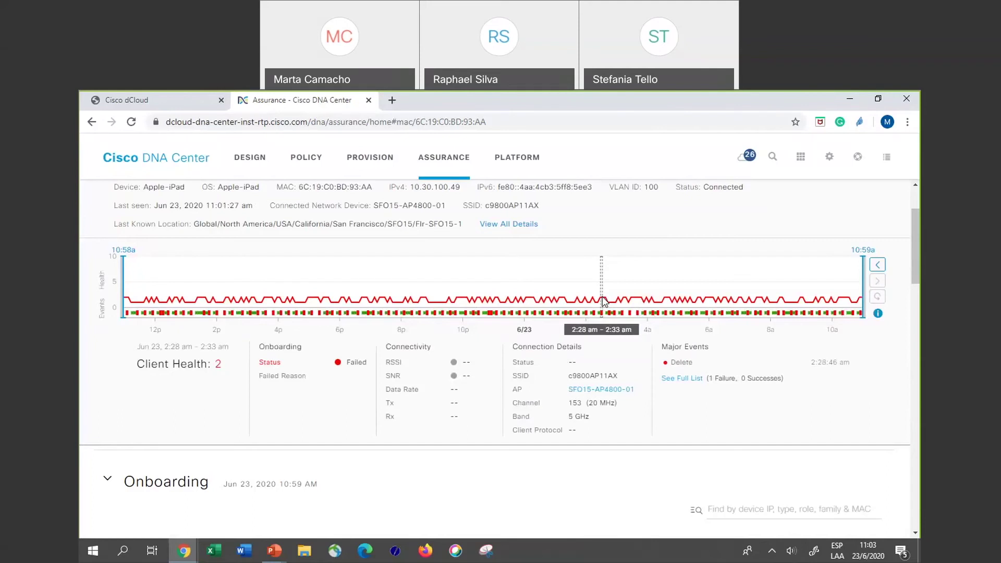
pyautogui.scroll(-3, 604, 301)
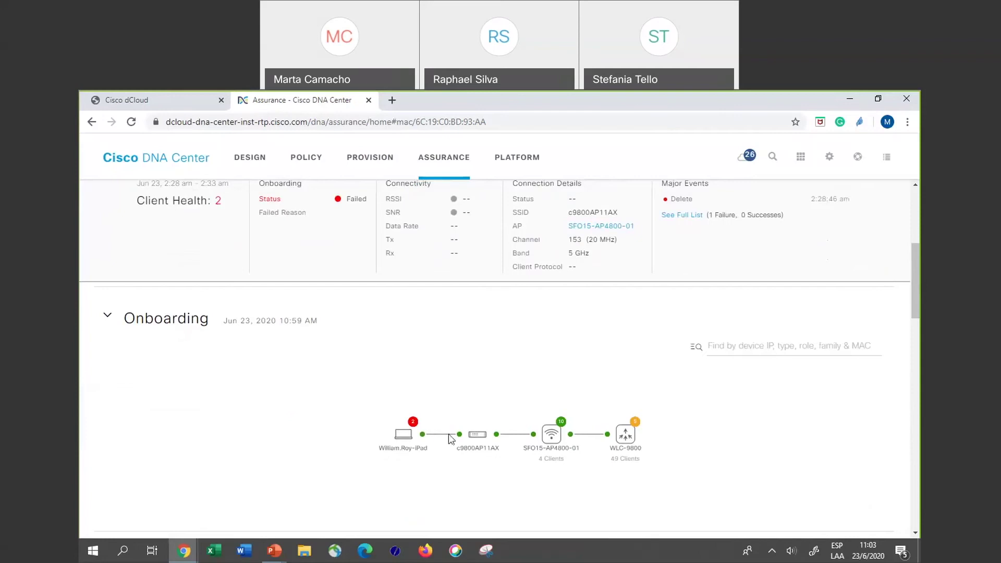
pyautogui.scroll(-1, 488, 494)
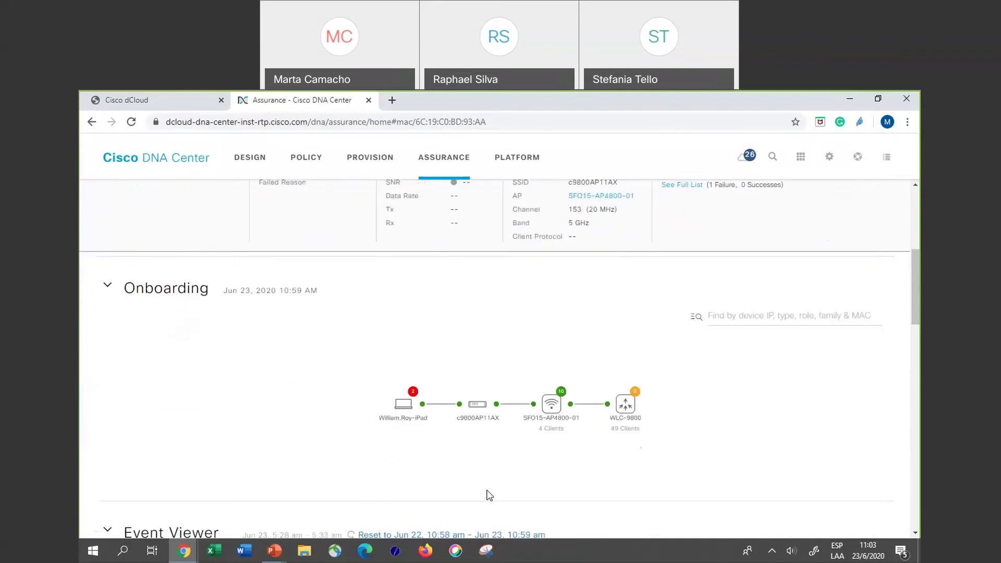
# Review the stages and detailed information of the Onboarding event in the Event Viewer, and collapse the event.
pyautogui.scroll(-5, 488, 494)
pyautogui.scroll(-1, 487, 494)
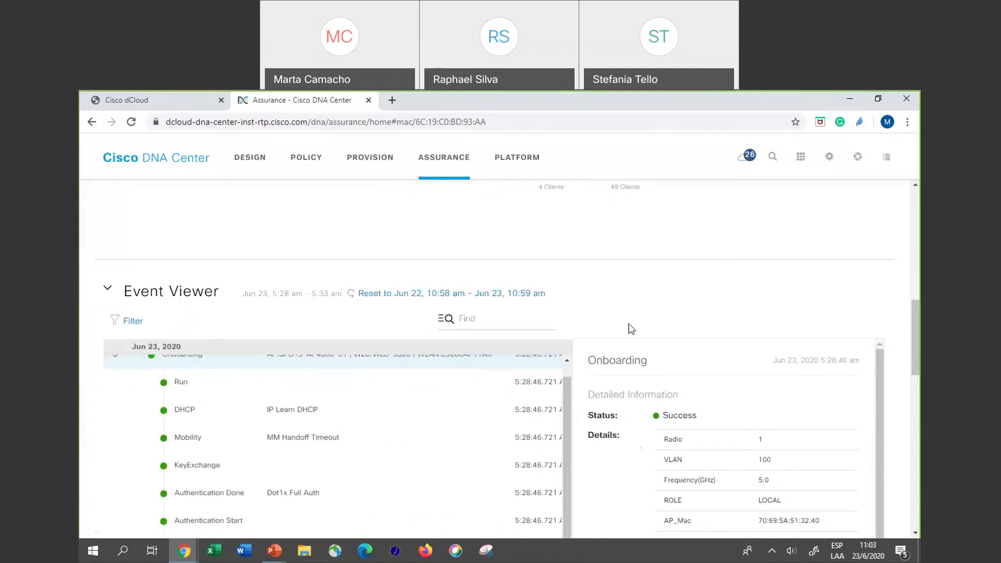
pyautogui.scroll(-3, 631, 329)
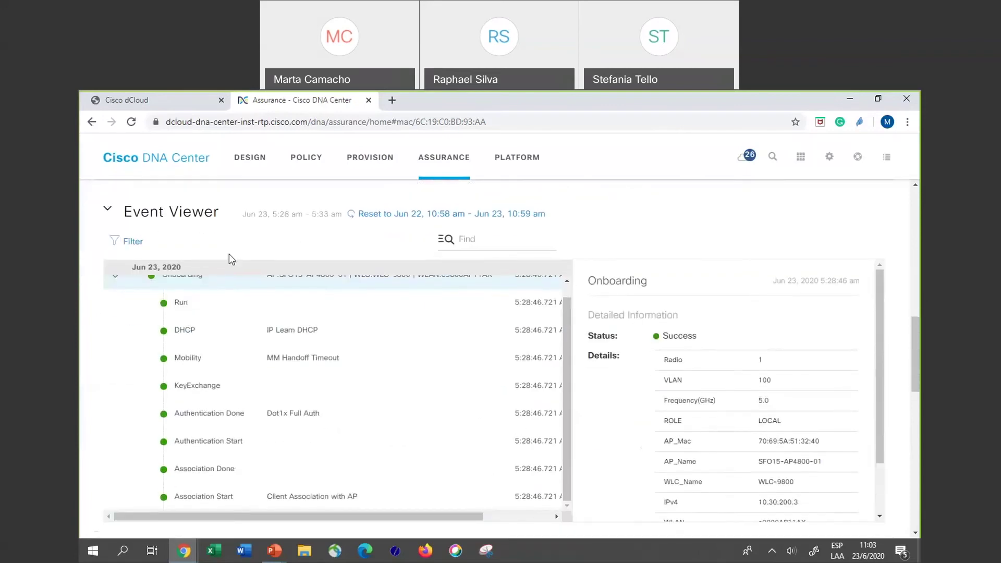
pyautogui.scroll(-1, 330, 343)
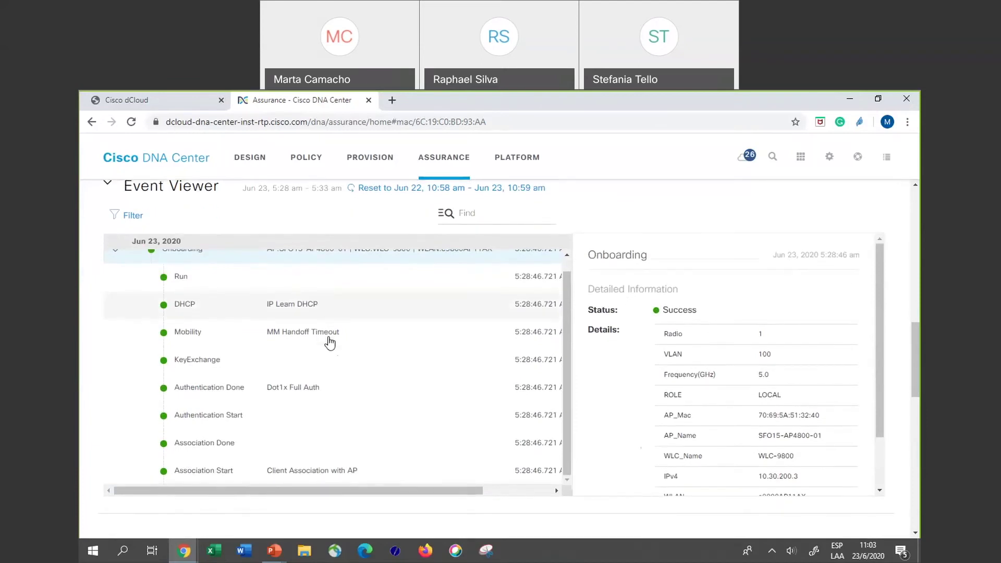
pyautogui.scroll(-5, 330, 343)
pyautogui.scroll(3, 403, 437)
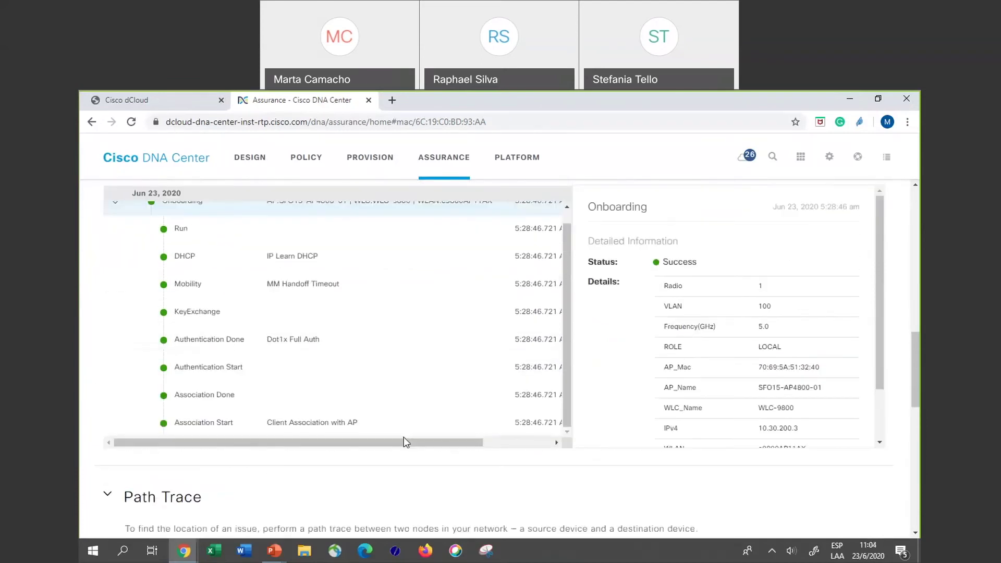
pyautogui.scroll(1, 405, 440)
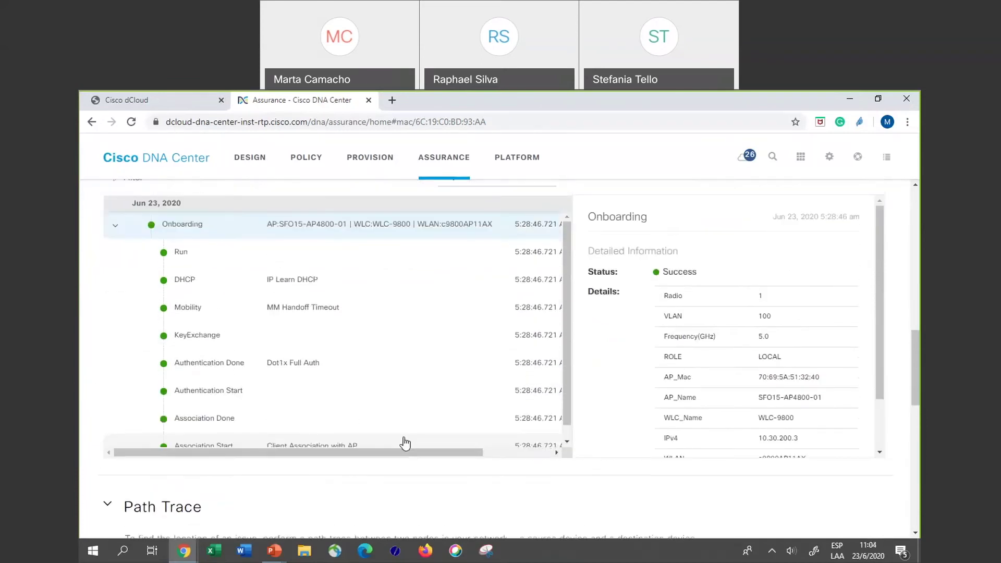
pyautogui.click(115, 228)
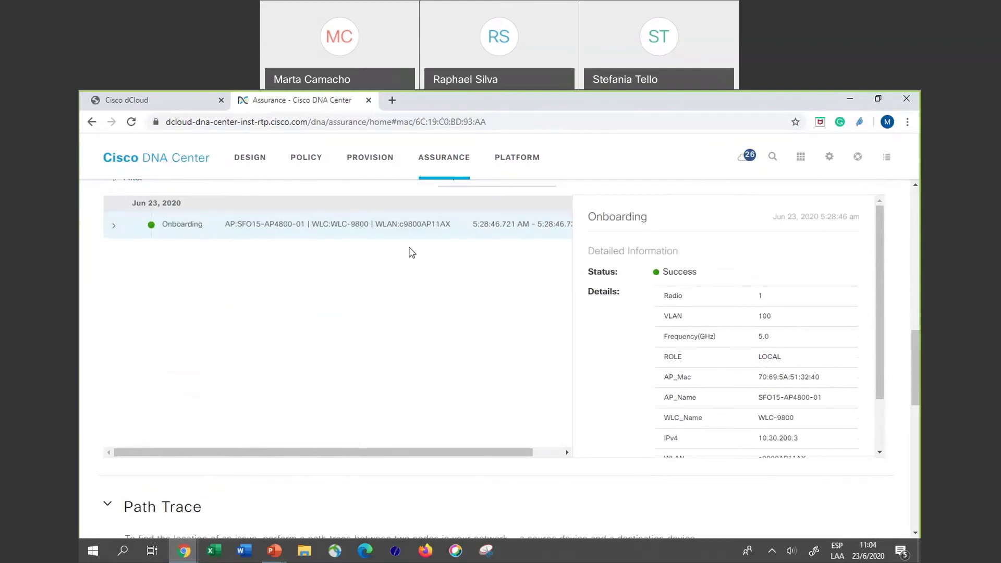
pyautogui.scroll(-1, 425, 277)
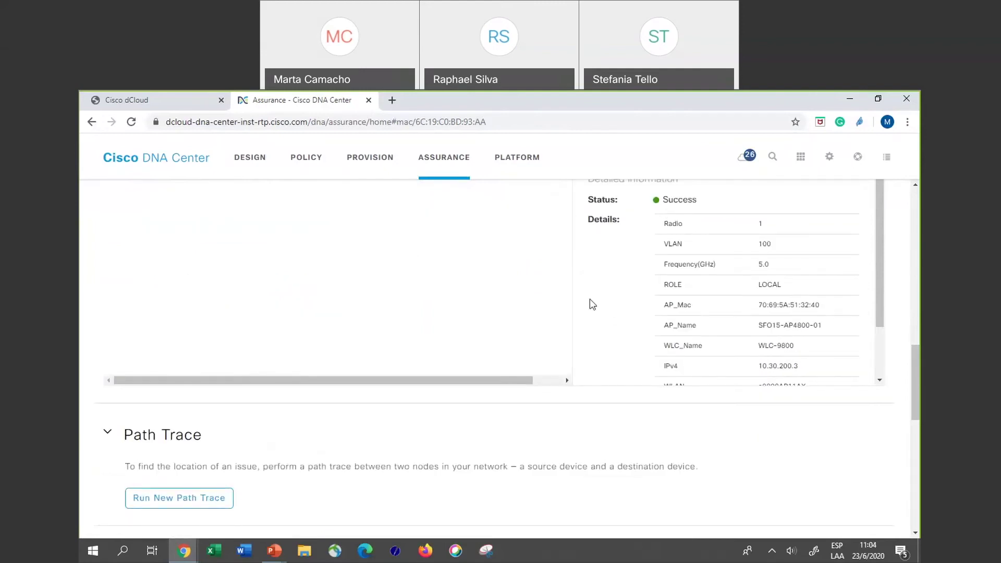
# Run a new path trace from source 10.41.54.172 to destination 10.41.54.173.
pyautogui.scroll(-3, 533, 410)
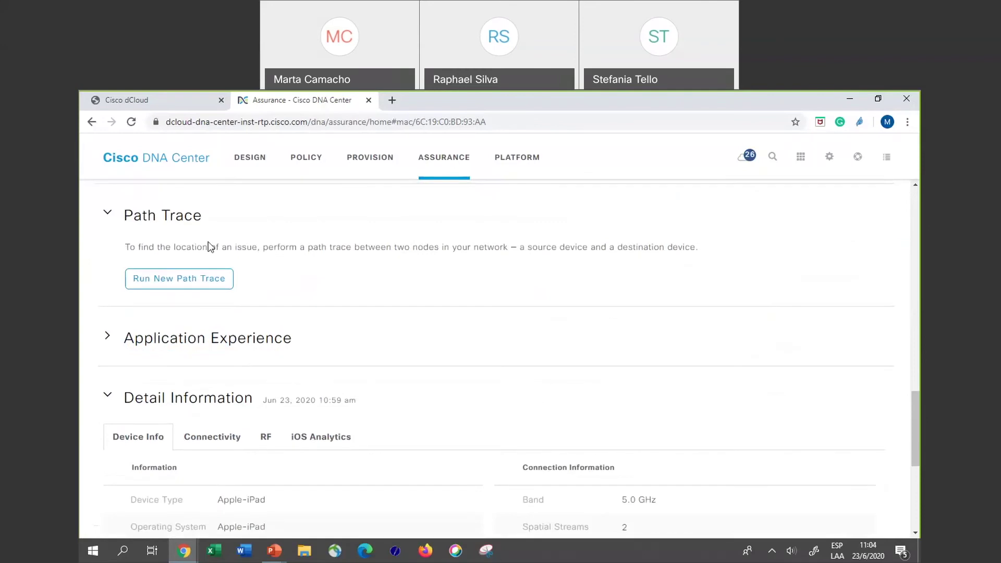
pyautogui.click(165, 284)
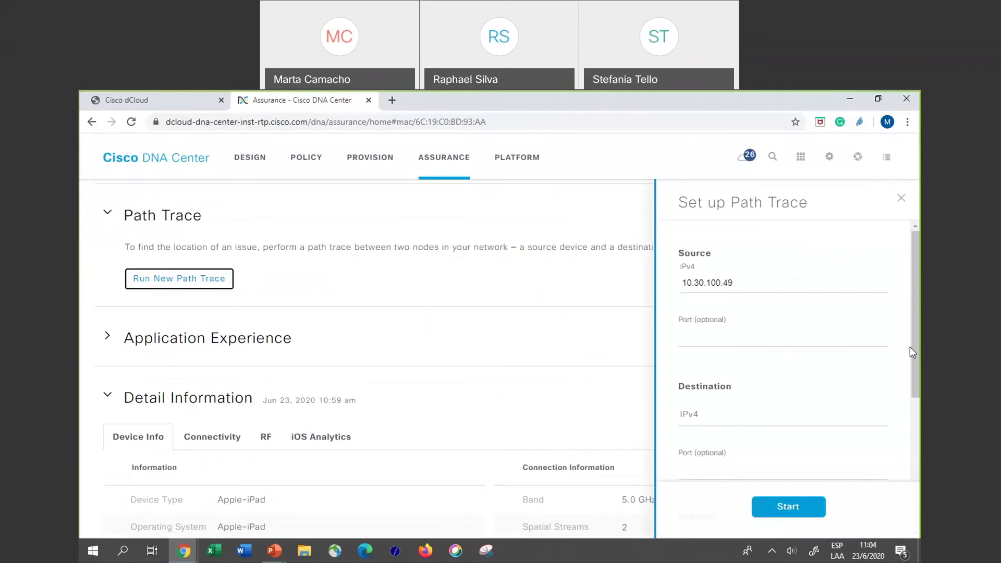
pyautogui.click(881, 320)
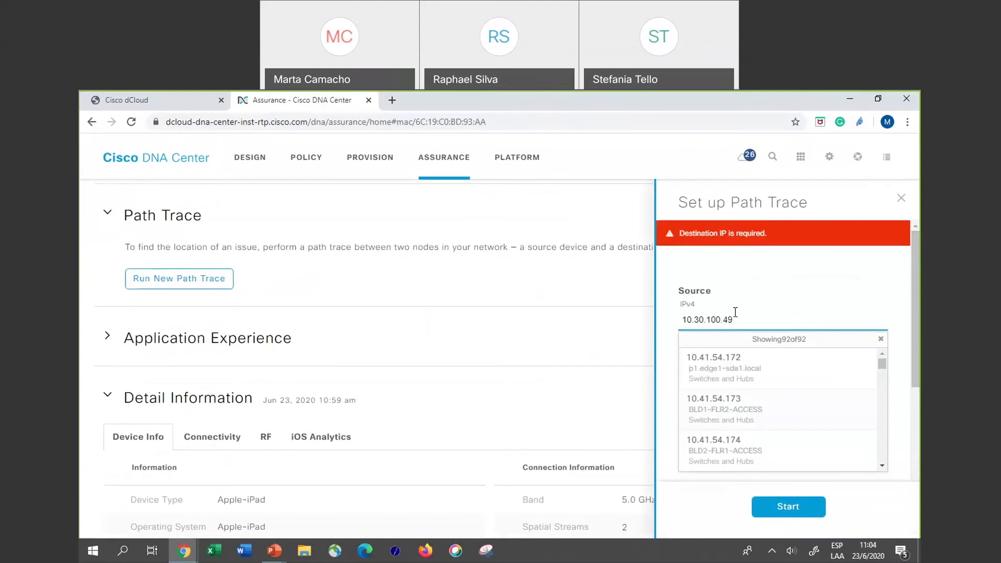
pyautogui.click(748, 374)
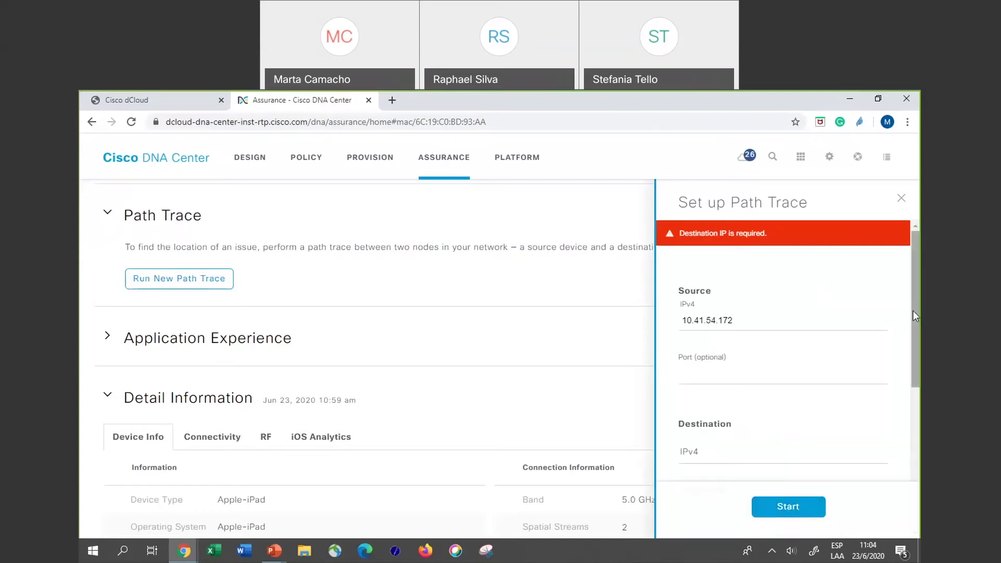
pyautogui.click(699, 455)
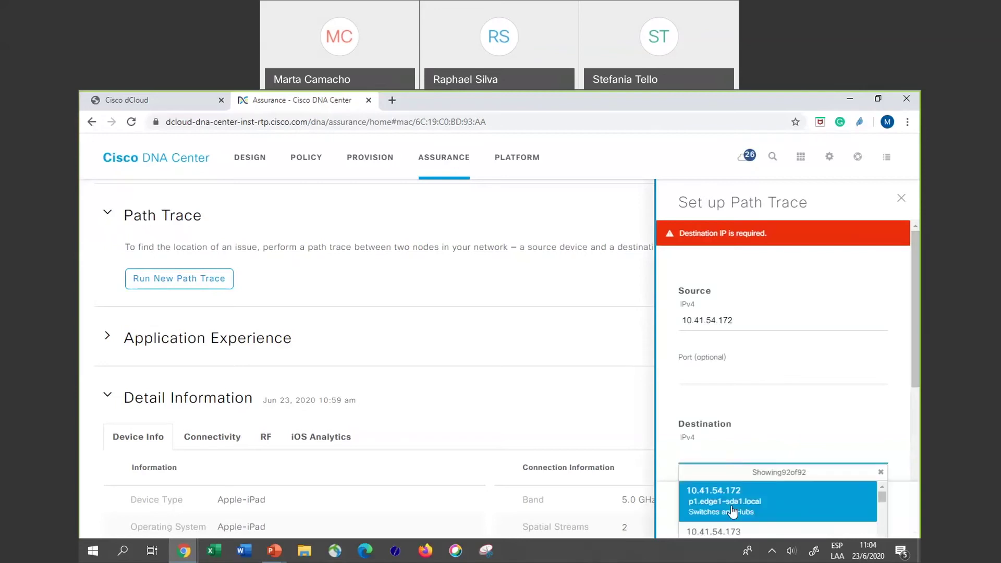
pyautogui.click(730, 531)
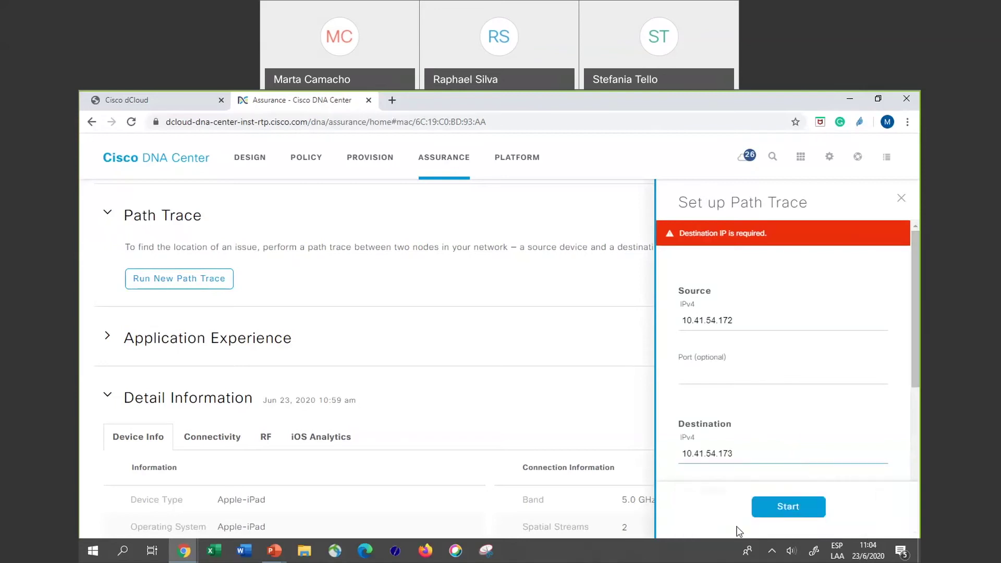
pyautogui.click(781, 506)
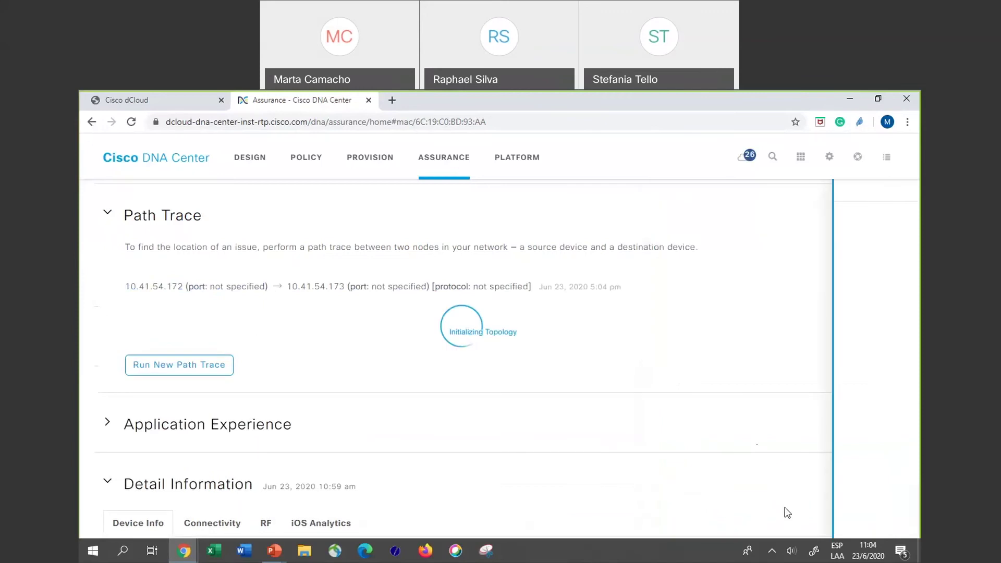
# Review the path trace topology, marking the full route, the client device, its access point link, the CAPWAP tunnel and the switch with the ACL.
pyautogui.click(138, 347)
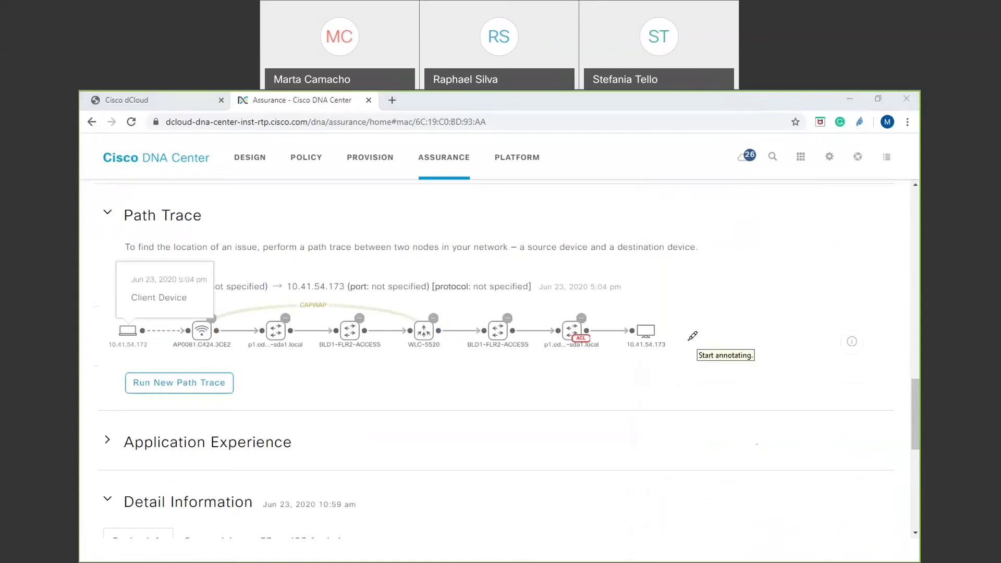
pyautogui.moveTo(124, 340)
pyautogui.mouseDown()
pyautogui.moveTo(281, 351)
pyautogui.moveTo(290, 337)
pyautogui.moveTo(356, 338)
pyautogui.moveTo(462, 355)
pyautogui.moveTo(505, 339)
pyautogui.moveTo(640, 348)
pyautogui.moveTo(666, 338)
pyautogui.mouseUp()
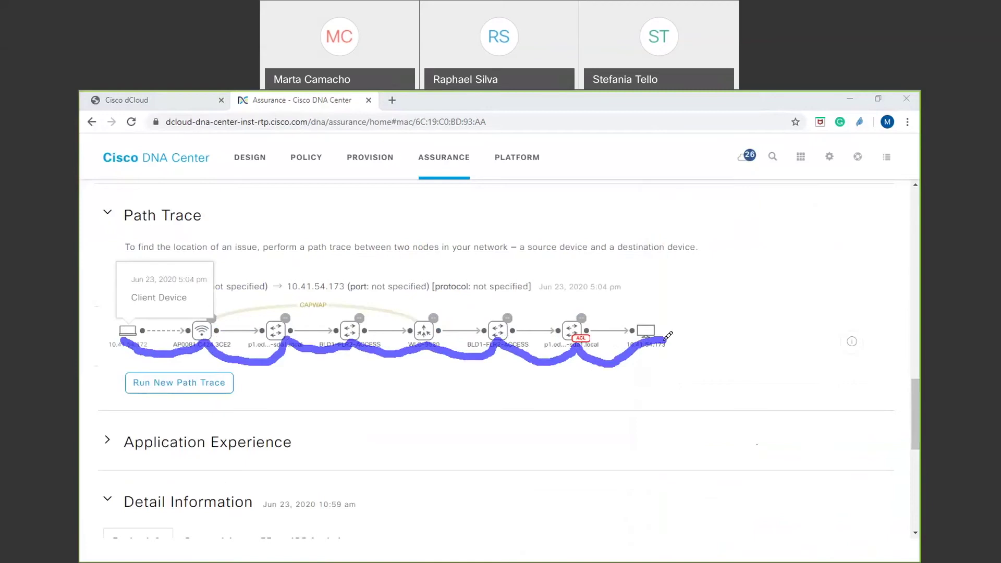
pyautogui.moveTo(98, 329)
pyautogui.mouseDown()
pyautogui.moveTo(105, 317)
pyautogui.moveTo(142, 325)
pyautogui.moveTo(113, 364)
pyautogui.moveTo(103, 327)
pyautogui.mouseUp()
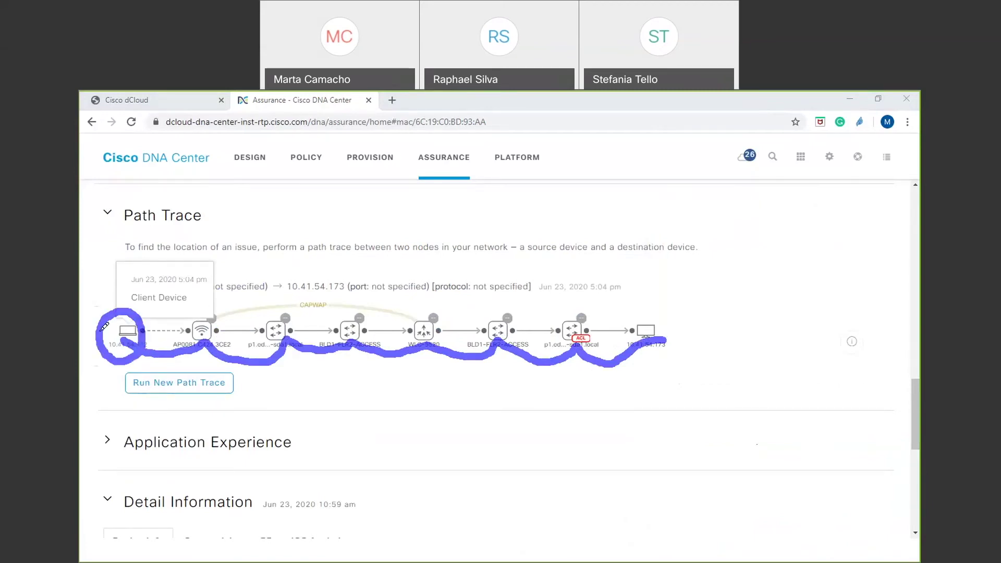
pyautogui.moveTo(151, 329)
pyautogui.mouseDown()
pyautogui.moveTo(203, 329)
pyautogui.moveTo(191, 329)
pyautogui.mouseUp()
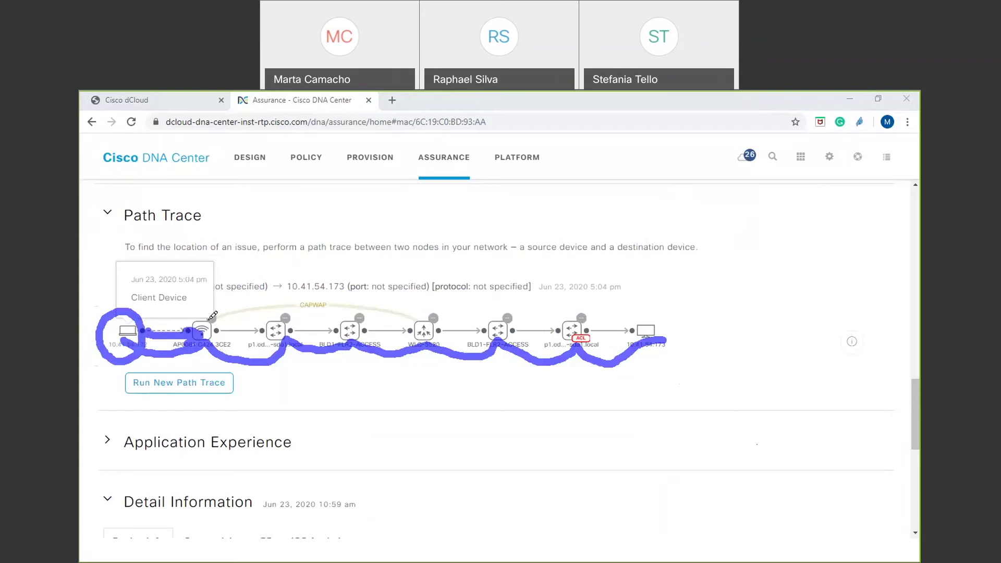
pyautogui.moveTo(208, 320)
pyautogui.mouseDown()
pyautogui.moveTo(296, 301)
pyautogui.moveTo(424, 318)
pyautogui.mouseUp()
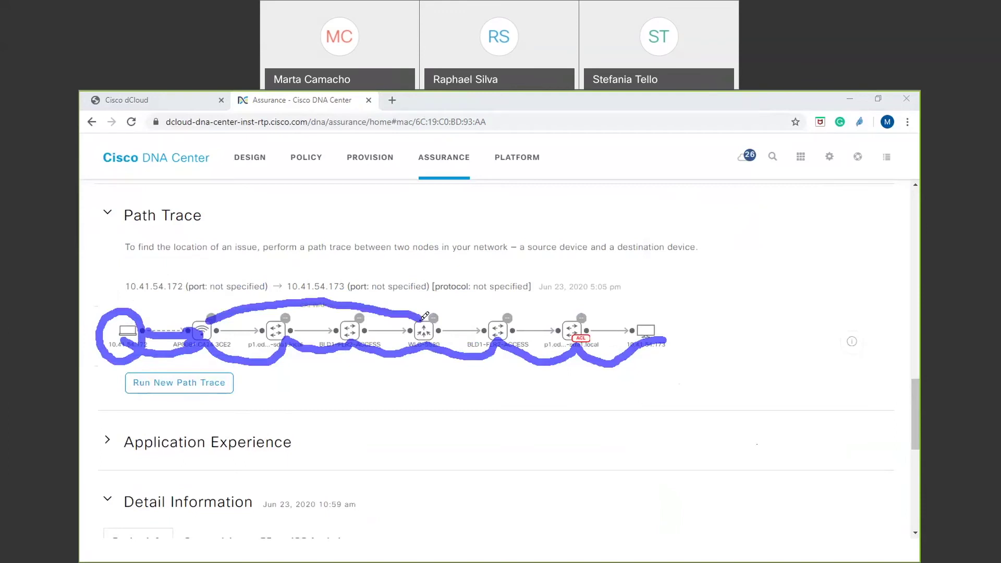
pyautogui.moveTo(302, 313); pyautogui.dragTo(320, 311)
pyautogui.moveTo(558, 329)
pyautogui.mouseDown()
pyautogui.moveTo(605, 327)
pyautogui.moveTo(597, 357)
pyautogui.moveTo(561, 340)
pyautogui.mouseUp()
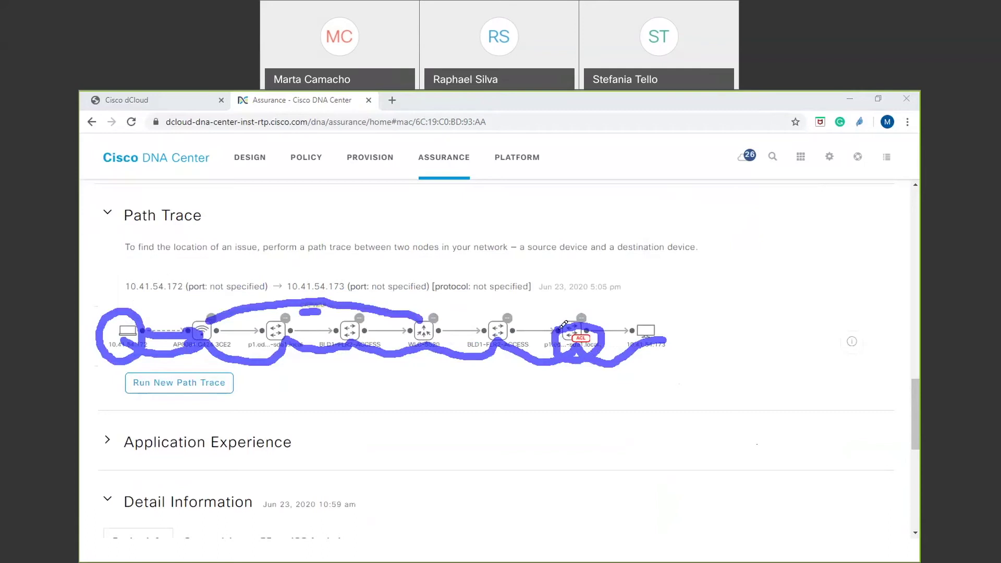
pyautogui.moveTo(621, 286)
pyautogui.mouseDown()
pyautogui.moveTo(592, 315)
pyautogui.moveTo(612, 307)
pyautogui.mouseUp()
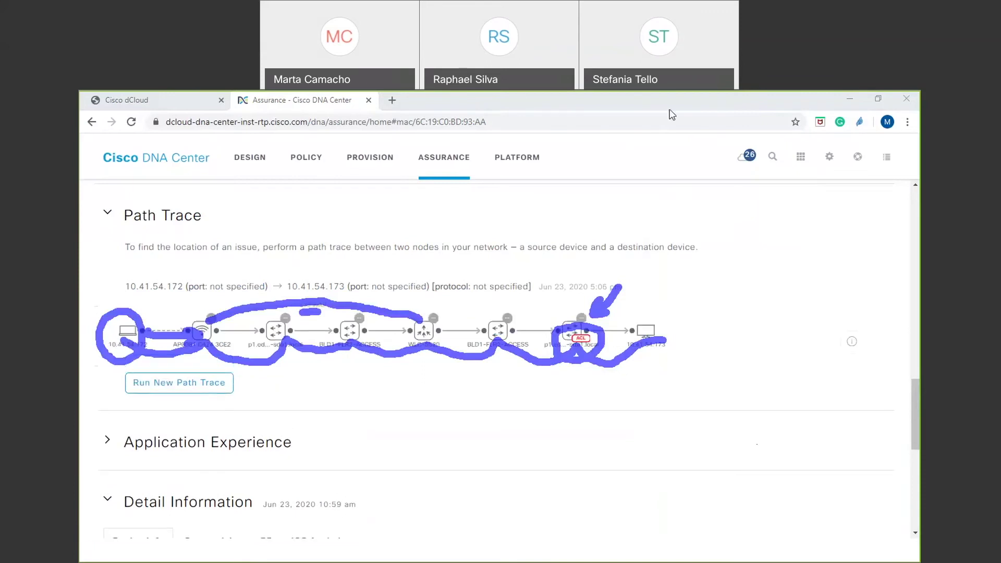
# Expand Application Experience and review the metrics of the business-relevant applications.
pyautogui.scroll(-4, 594, 396)
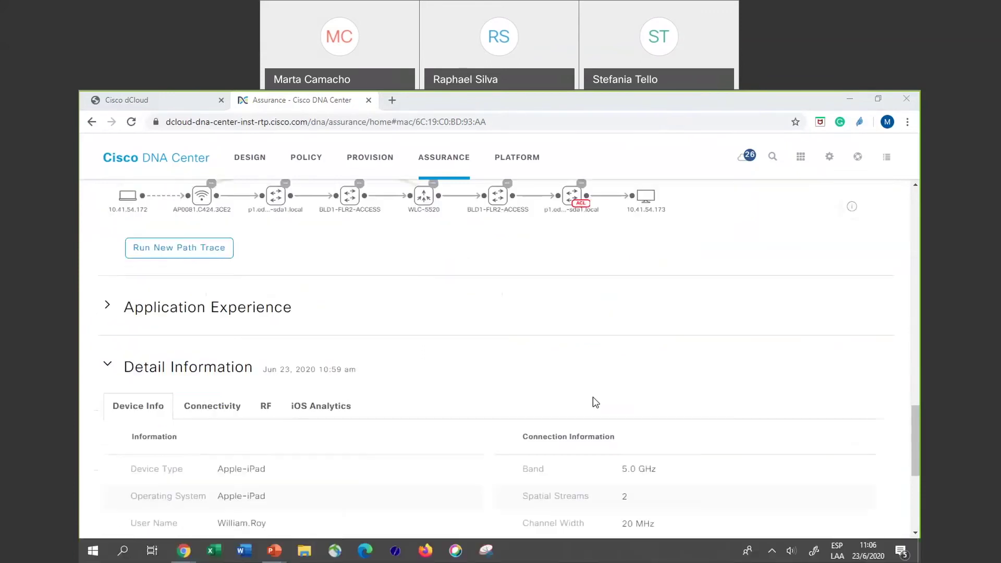
pyautogui.click(109, 277)
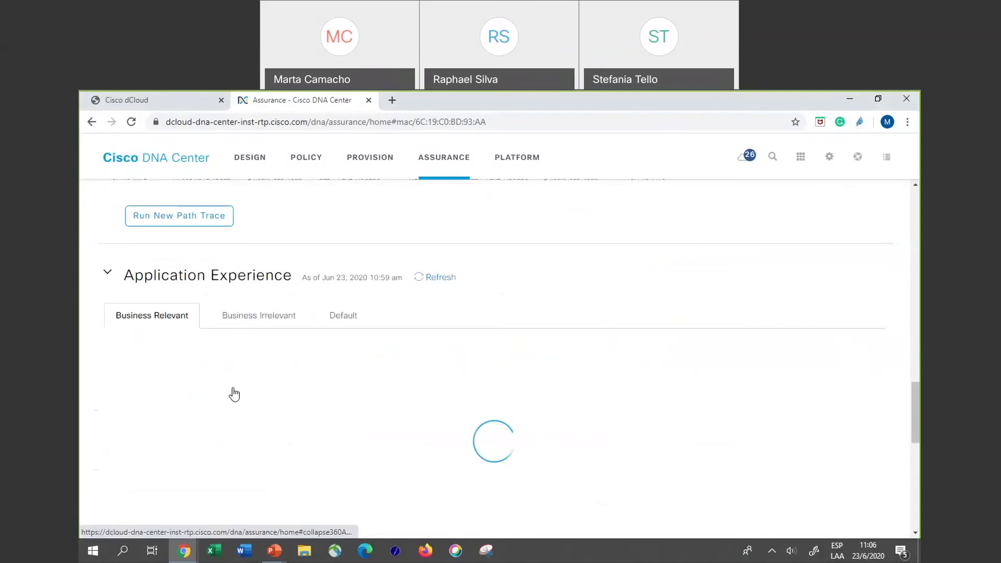
pyautogui.scroll(-2, 672, 289)
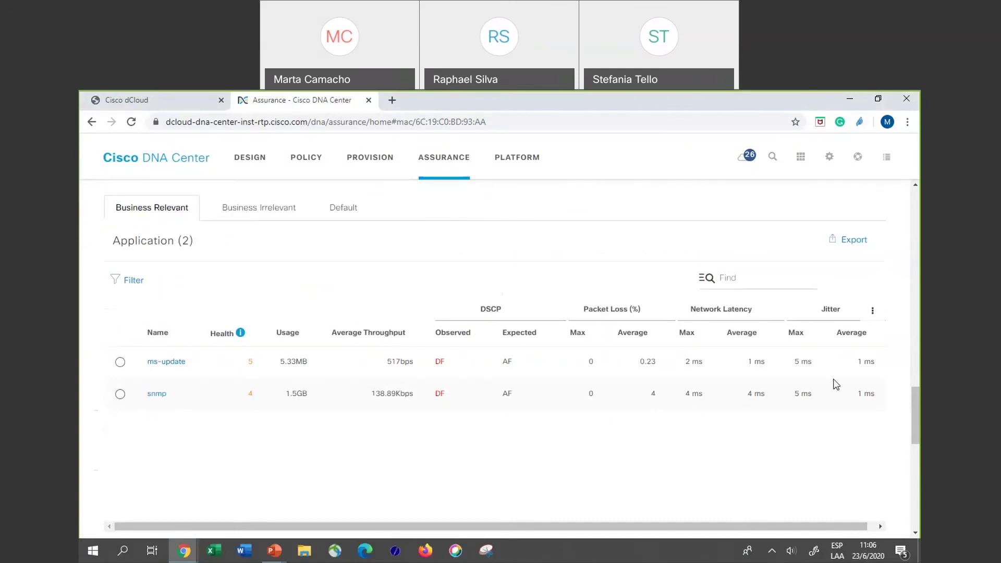
# Open the ms-update application in Application 360 and review its health timeline and application experience details.
pyautogui.click(172, 365)
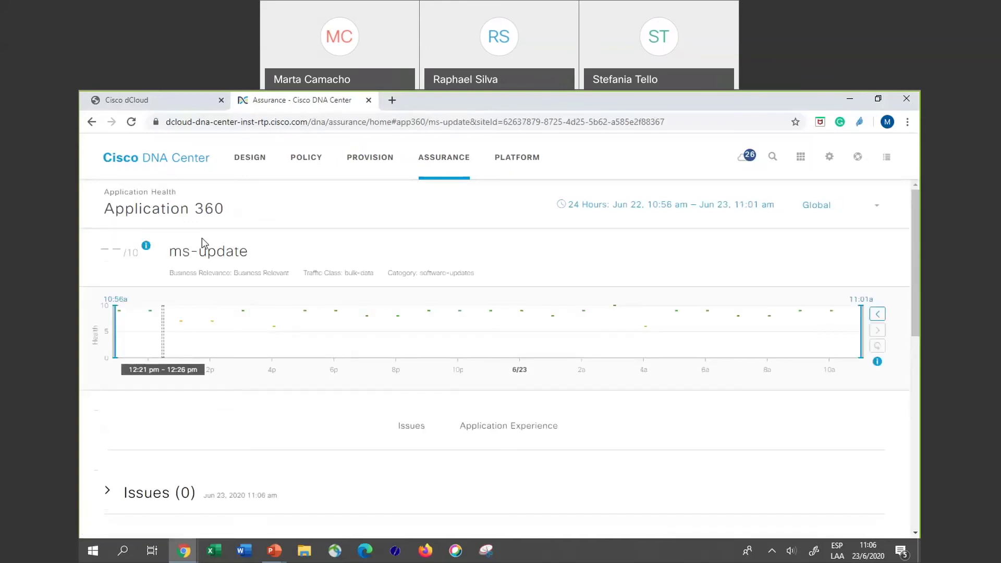
pyautogui.click(420, 345)
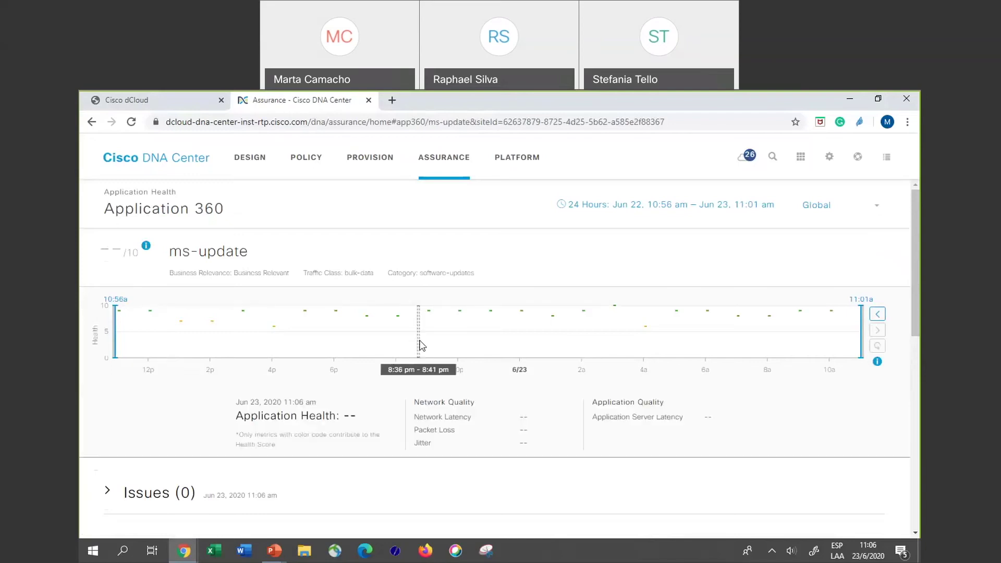
pyautogui.scroll(-8, 422, 345)
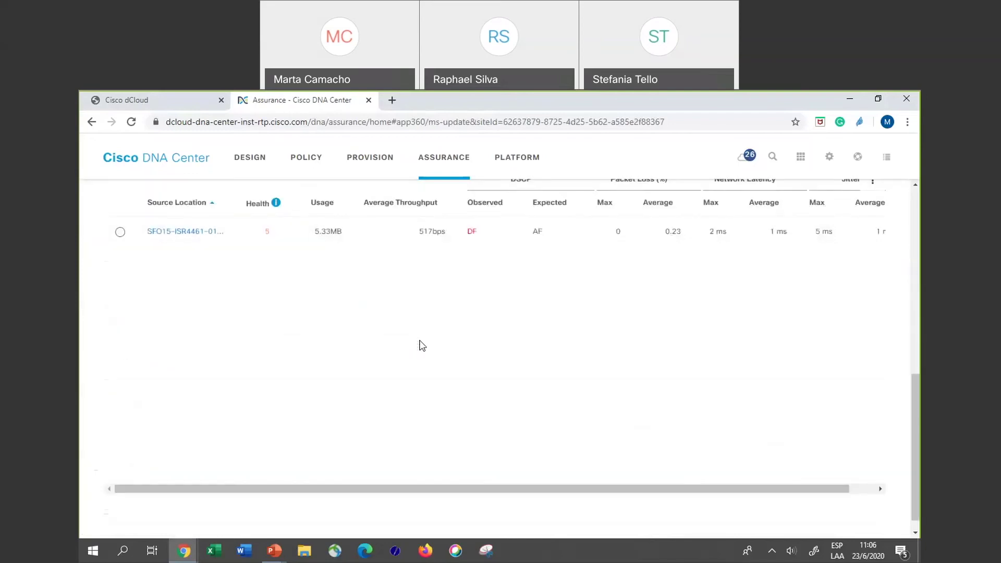
pyautogui.scroll(8, 421, 345)
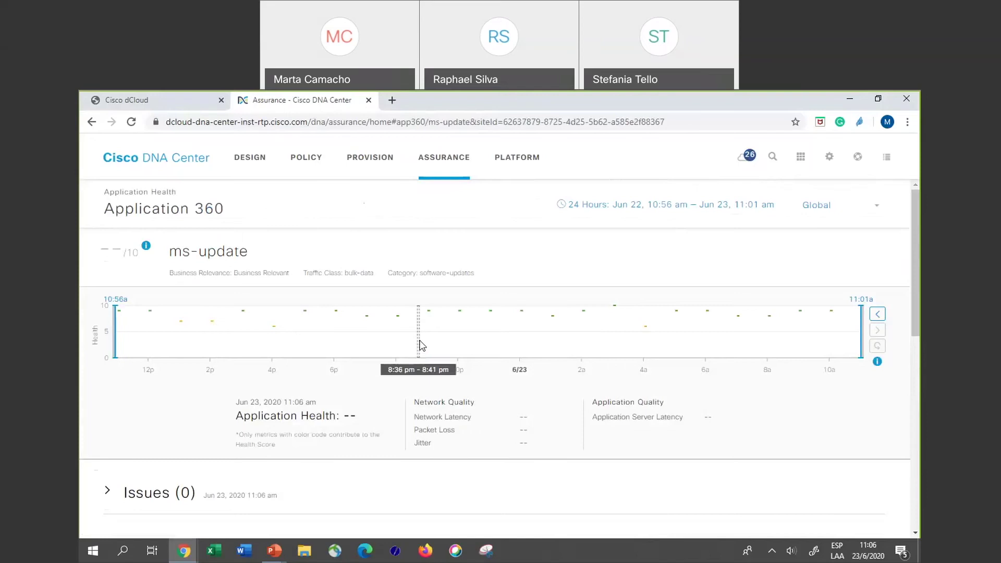
pyautogui.click(421, 345)
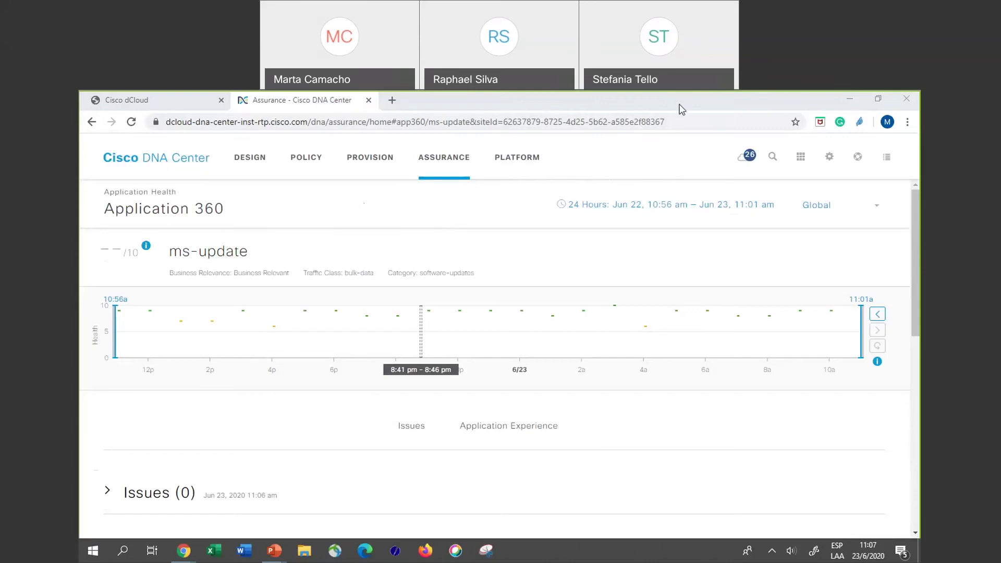
# Circle the Platform section and the Design, Policy, Provision and Assurance sections with the annotation pen.
pyautogui.moveTo(492, 164)
pyautogui.mouseDown()
pyautogui.moveTo(548, 159)
pyautogui.moveTo(545, 140)
pyautogui.moveTo(484, 147)
pyautogui.moveTo(496, 168)
pyautogui.moveTo(505, 163)
pyautogui.mouseUp()
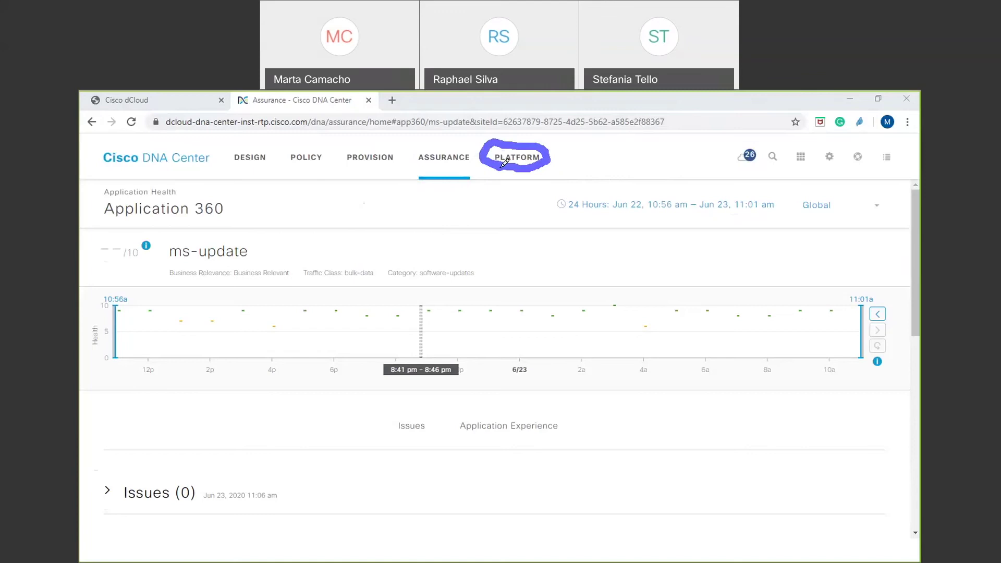
pyautogui.moveTo(257, 172)
pyautogui.mouseDown()
pyautogui.moveTo(225, 145)
pyautogui.moveTo(307, 135)
pyautogui.moveTo(417, 139)
pyautogui.moveTo(453, 144)
pyautogui.moveTo(477, 167)
pyautogui.moveTo(374, 183)
pyautogui.moveTo(249, 174)
pyautogui.mouseUp()
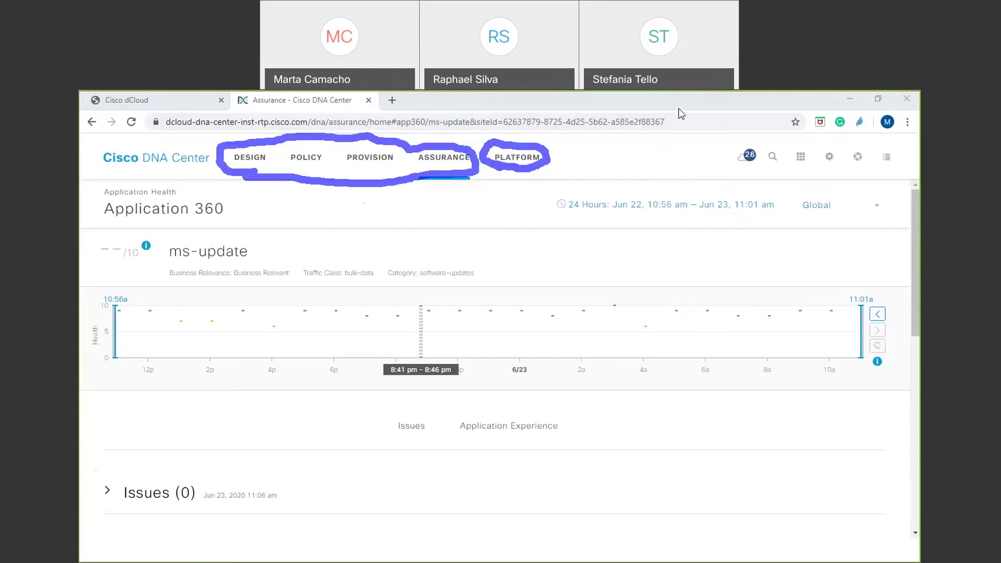
# Open the Design network hierarchy, mark the Global site and its continent areas with annotations, and clear the marks.
pyautogui.click(251, 162)
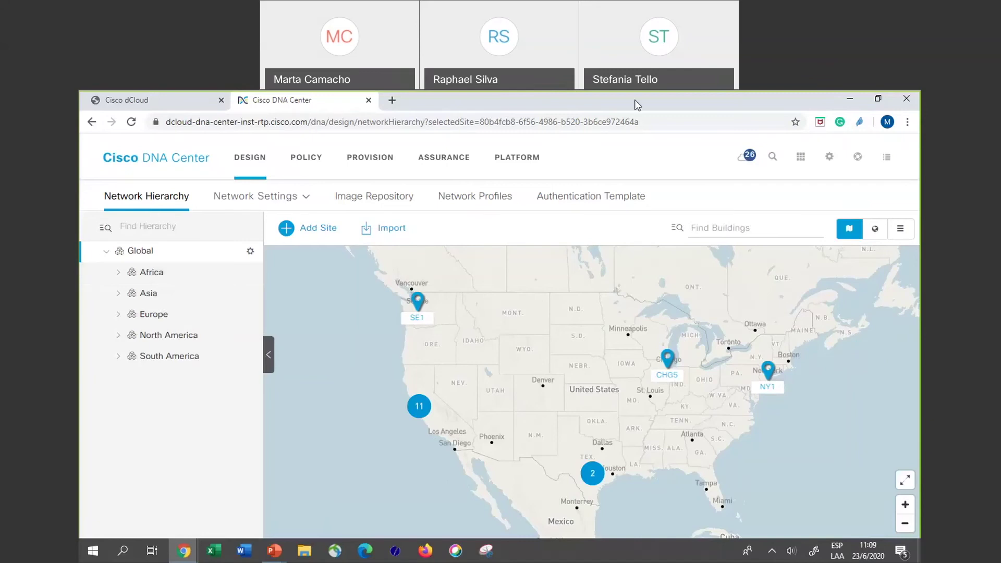
pyautogui.moveTo(209, 245)
pyautogui.mouseDown()
pyautogui.moveTo(158, 249)
pyautogui.moveTo(180, 239)
pyautogui.mouseUp()
pyautogui.moveTo(107, 257)
pyautogui.mouseDown()
pyautogui.moveTo(93, 334)
pyautogui.moveTo(88, 315)
pyautogui.moveTo(107, 323)
pyautogui.mouseUp()
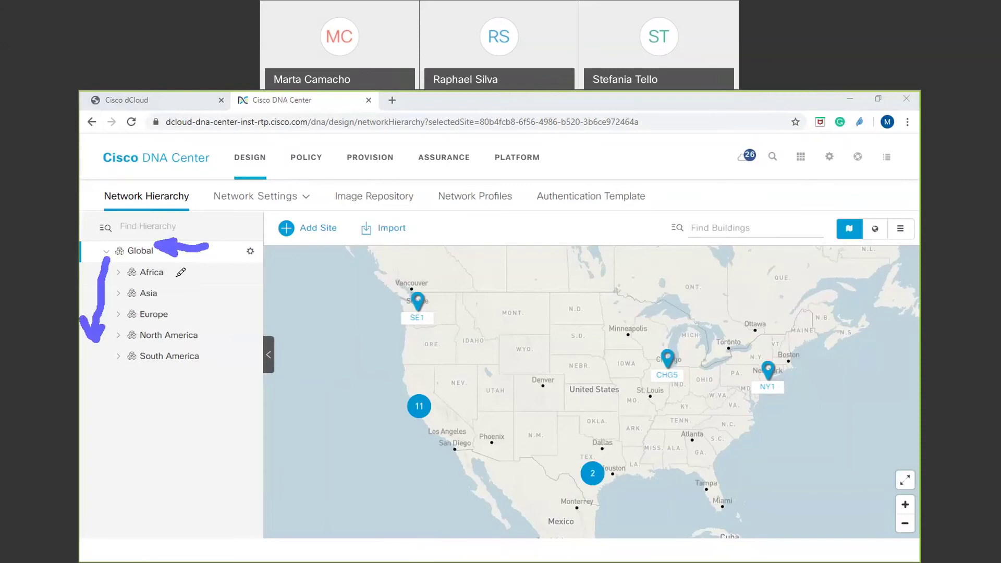
pyautogui.moveTo(187, 265)
pyautogui.mouseDown()
pyautogui.moveTo(221, 319)
pyautogui.moveTo(224, 363)
pyautogui.moveTo(201, 384)
pyautogui.mouseUp()
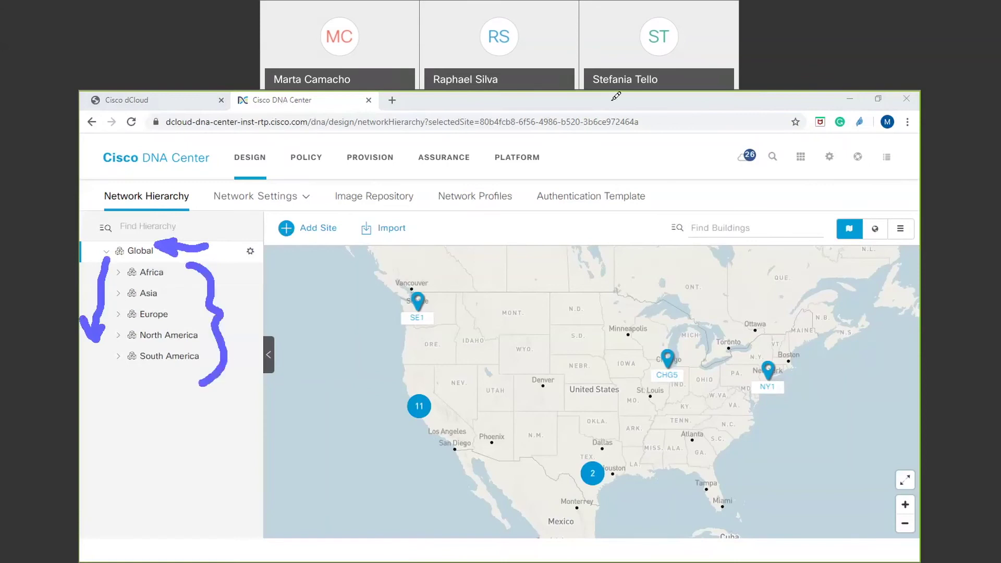
pyautogui.press('Escape')
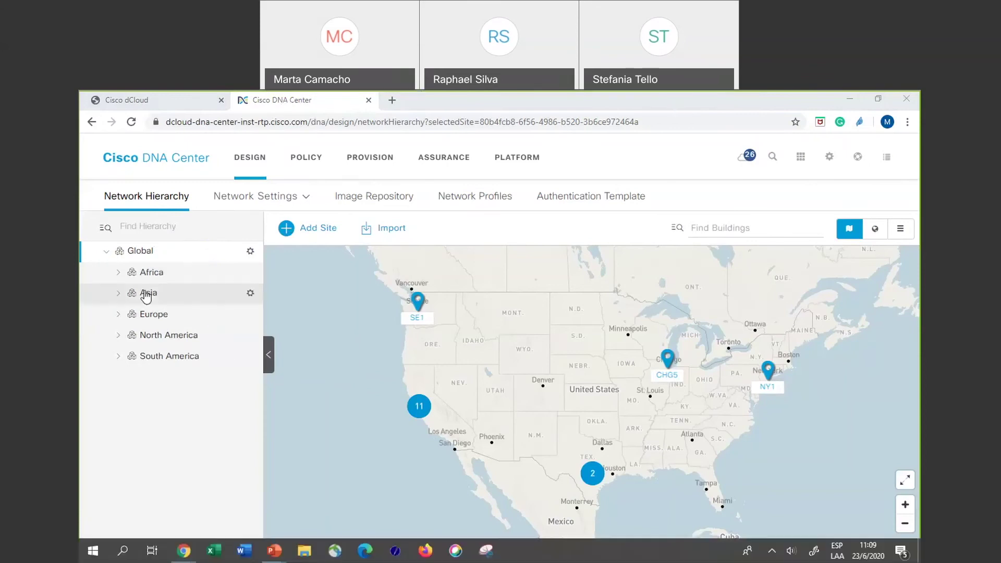
# Expand South America, North America and USA in the network hierarchy to review their areas.
pyautogui.click(118, 358)
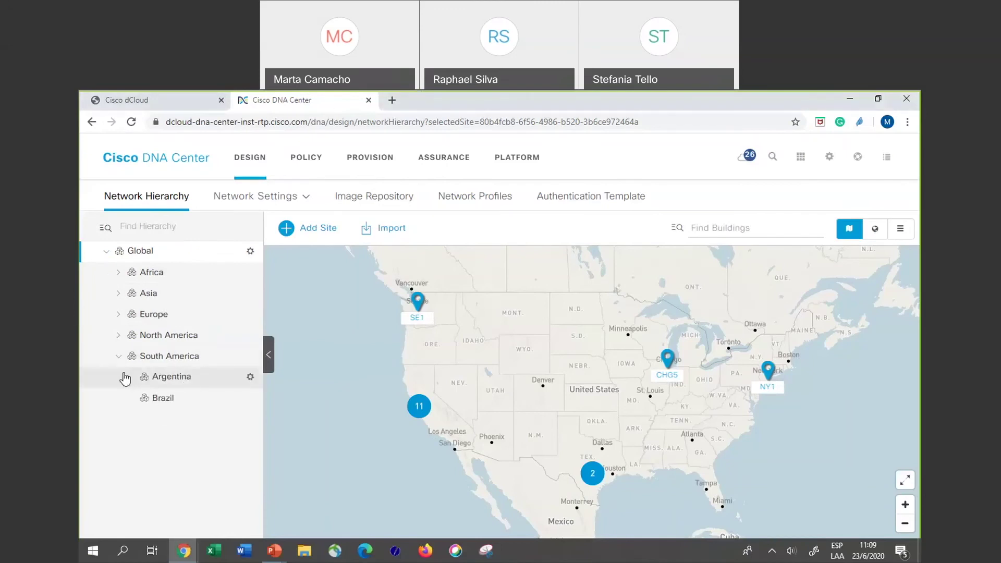
pyautogui.click(120, 335)
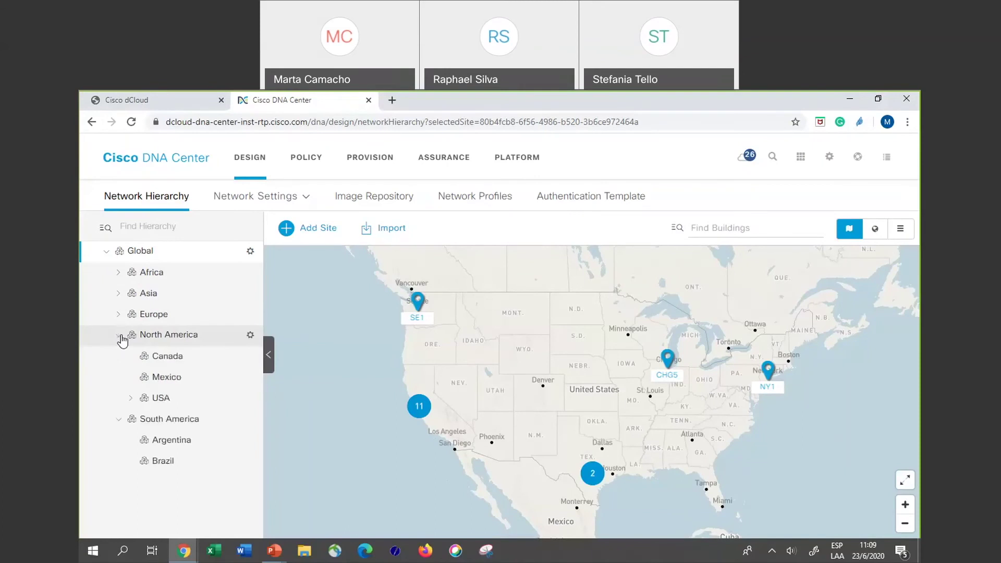
pyautogui.click(131, 398)
pyautogui.scroll(-1, 172, 396)
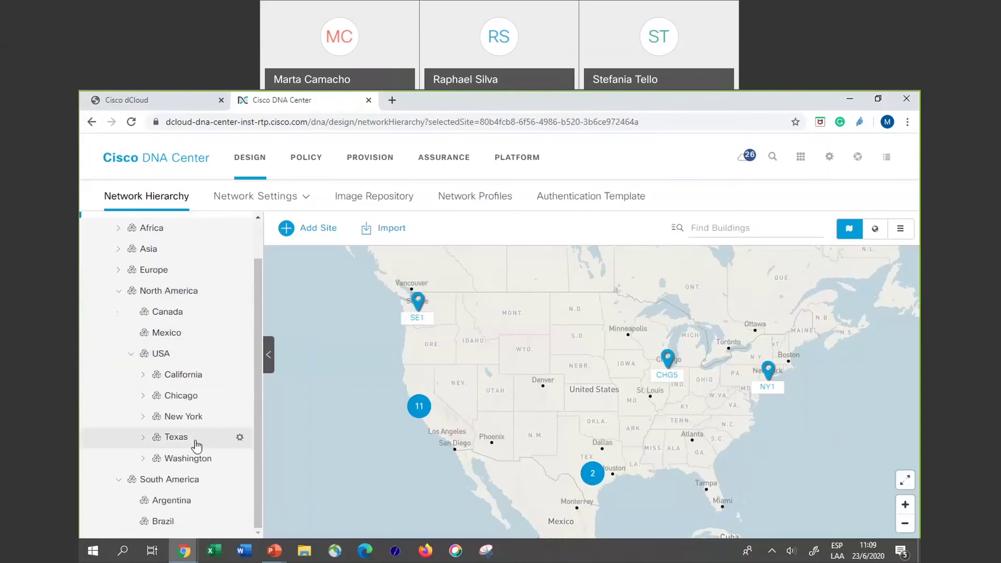
# Select Argentina and add a new area named Buenos Aires with Global as its parent.
pyautogui.click(166, 501)
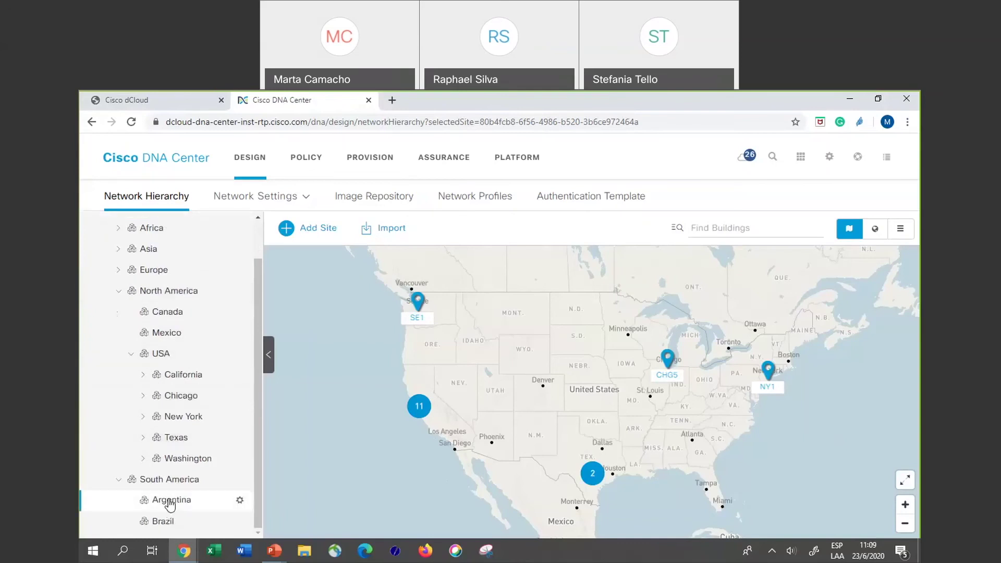
pyautogui.click(319, 230)
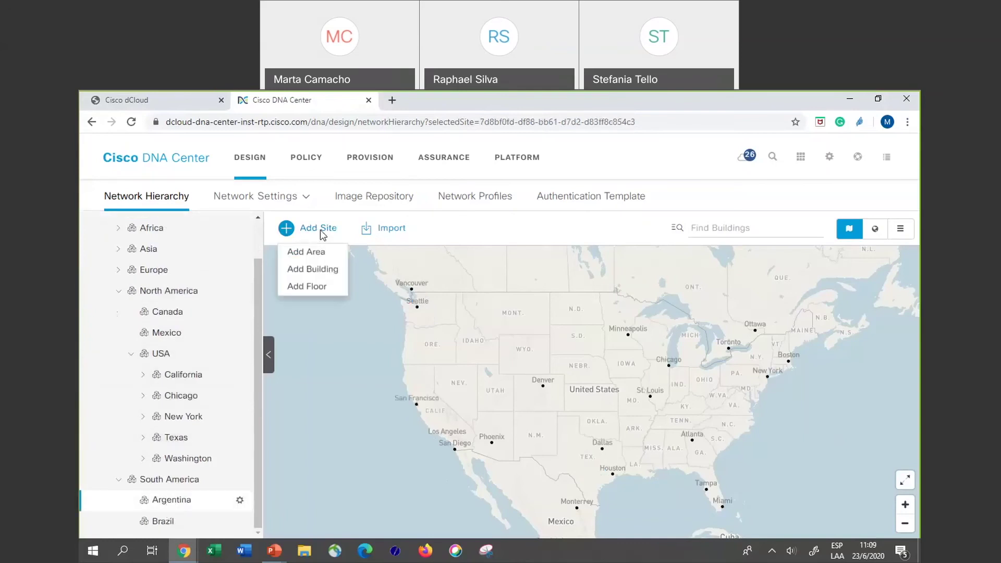
pyautogui.click(321, 260)
pyautogui.click(316, 341)
pyautogui.write('Buenos a')
pyautogui.press('BackSpace')
pyautogui.write('Aires')
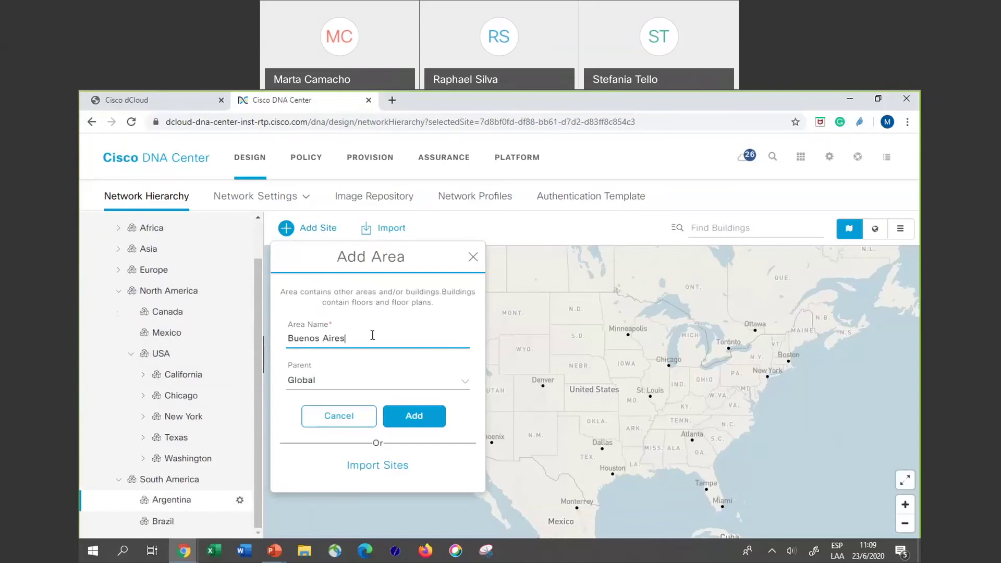
pyautogui.click(412, 420)
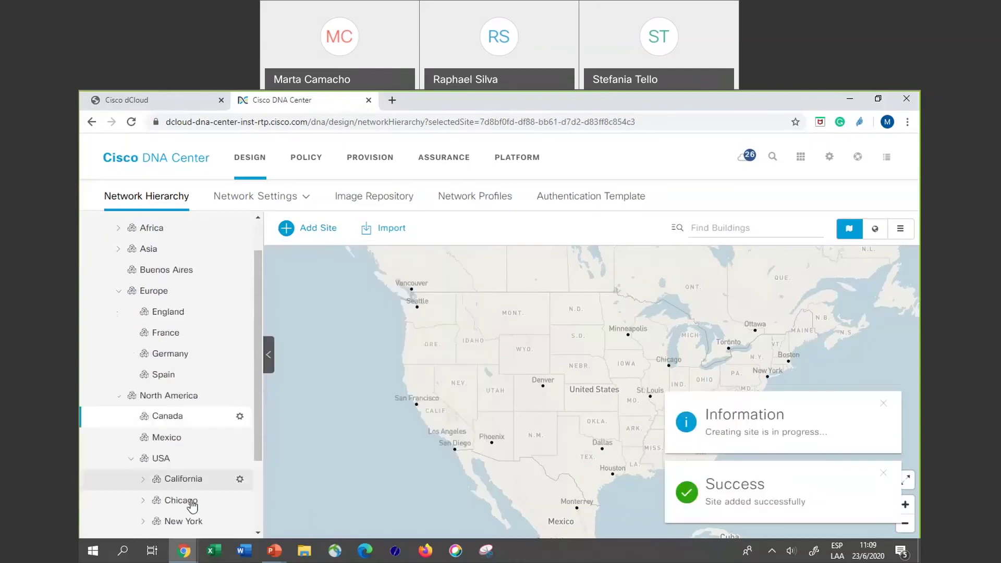
pyautogui.scroll(-2, 167, 469)
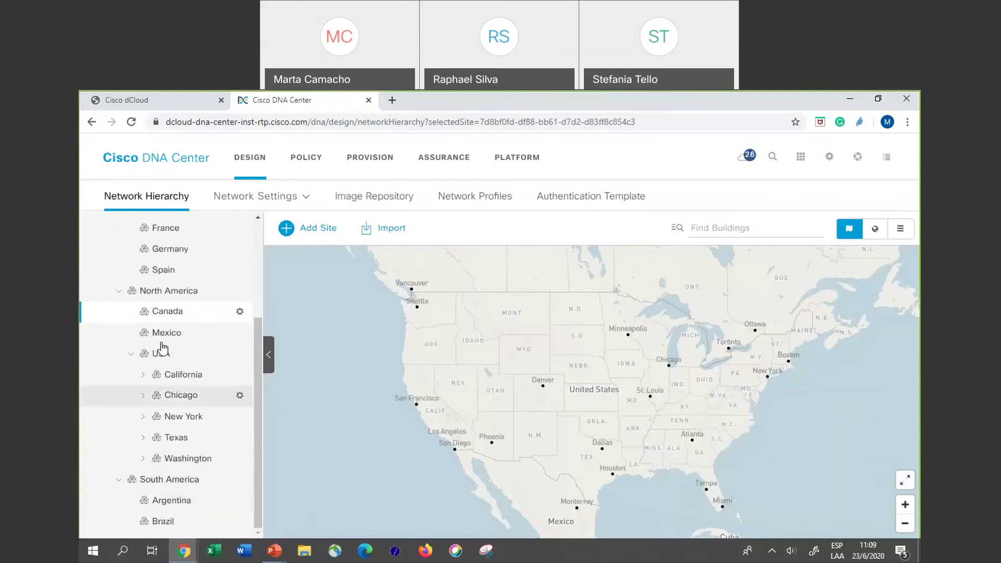
pyautogui.click(167, 502)
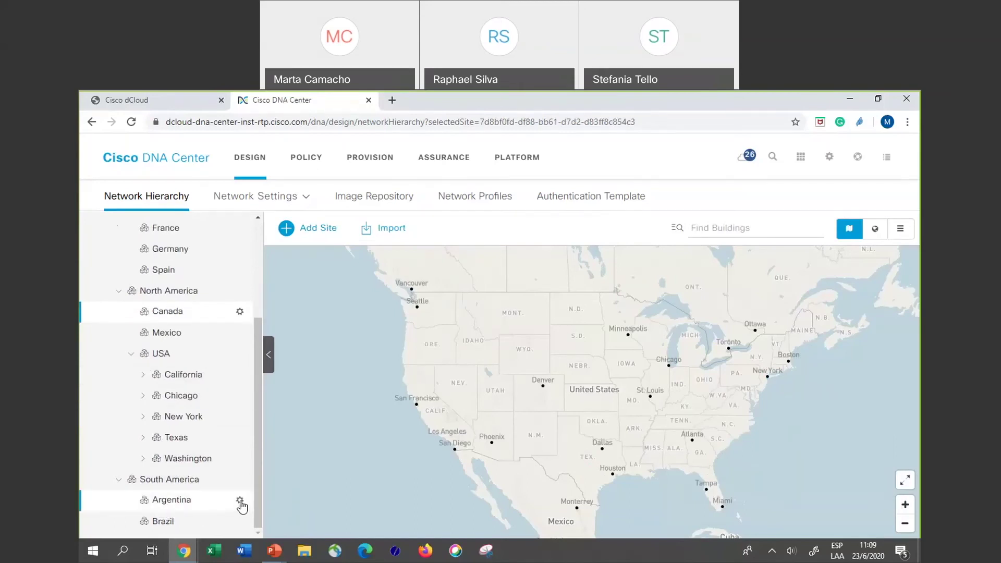
pyautogui.scroll(3, 146, 413)
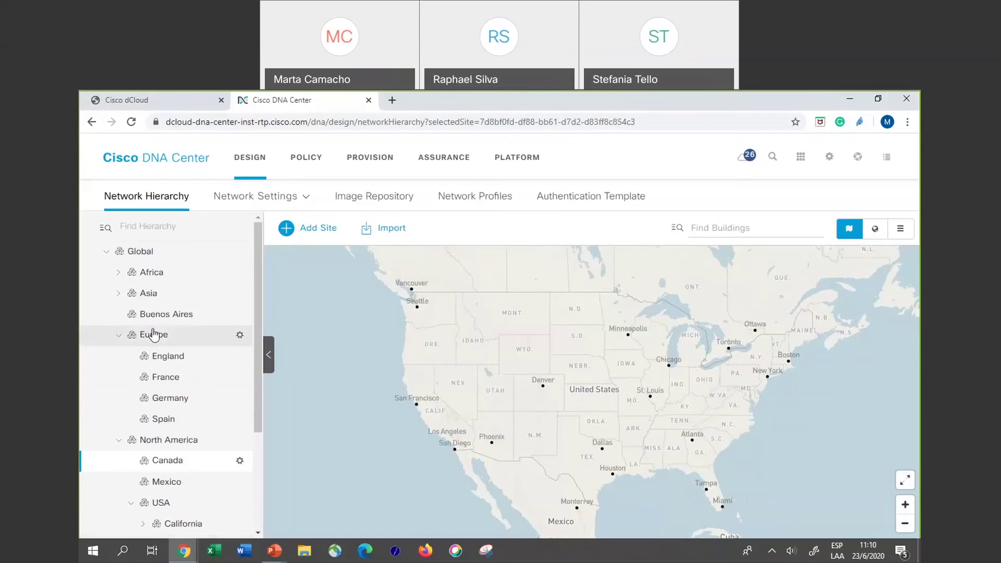
pyautogui.scroll(-3, 162, 336)
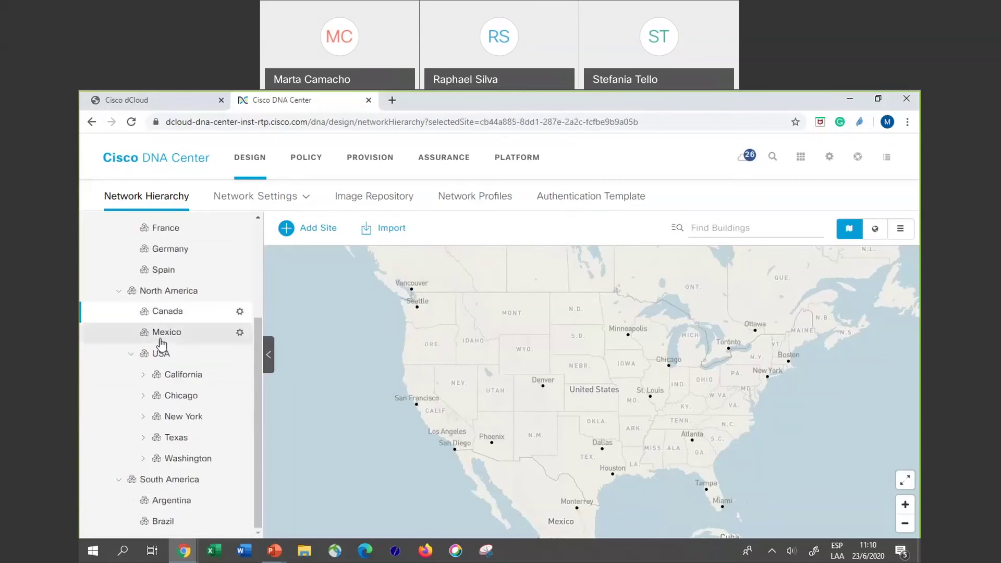
pyautogui.click(239, 502)
pyautogui.scroll(-2, 237, 495)
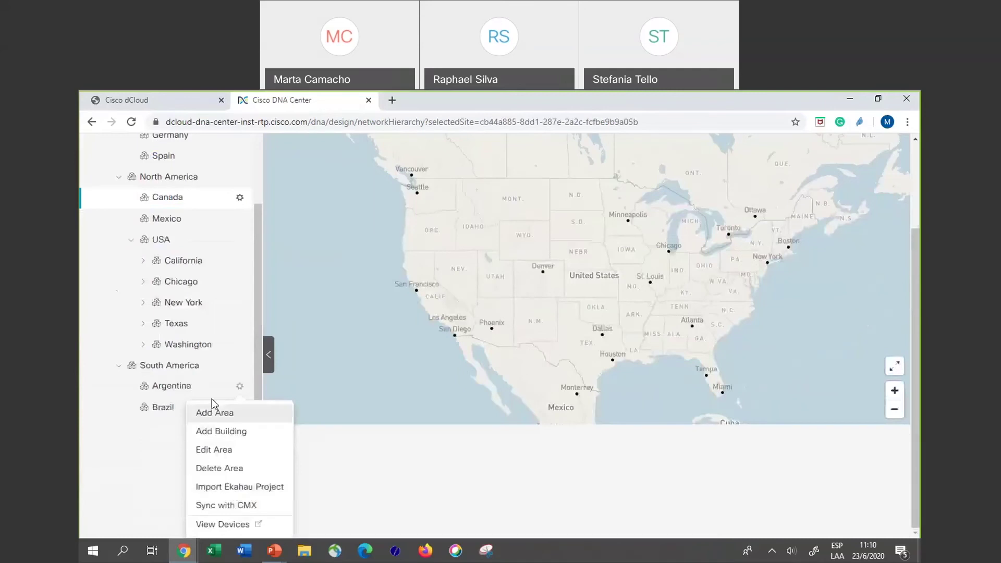
pyautogui.click(184, 392)
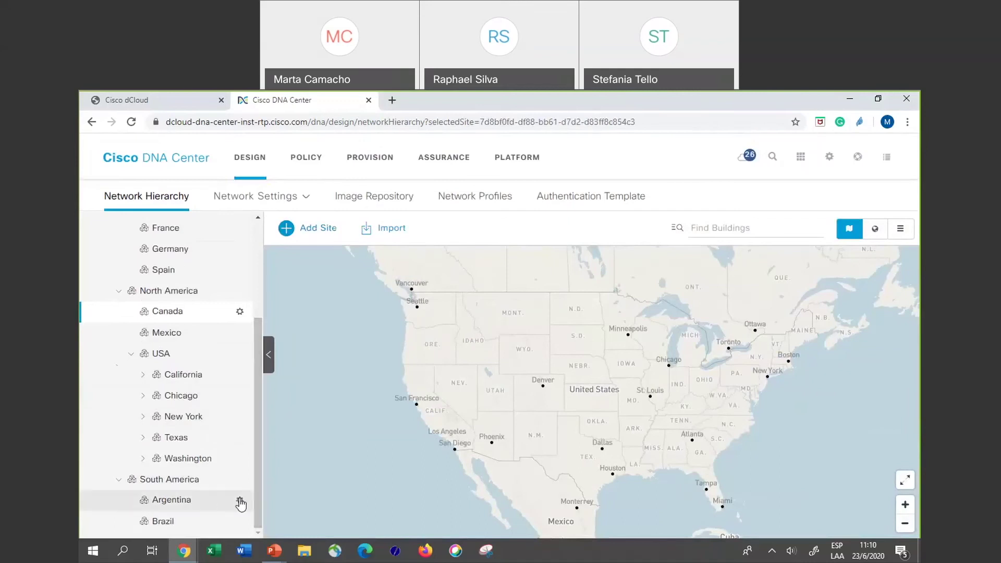
# Add a new area named Buenos Aires with Argentina in South America as its parent.
pyautogui.click(240, 500)
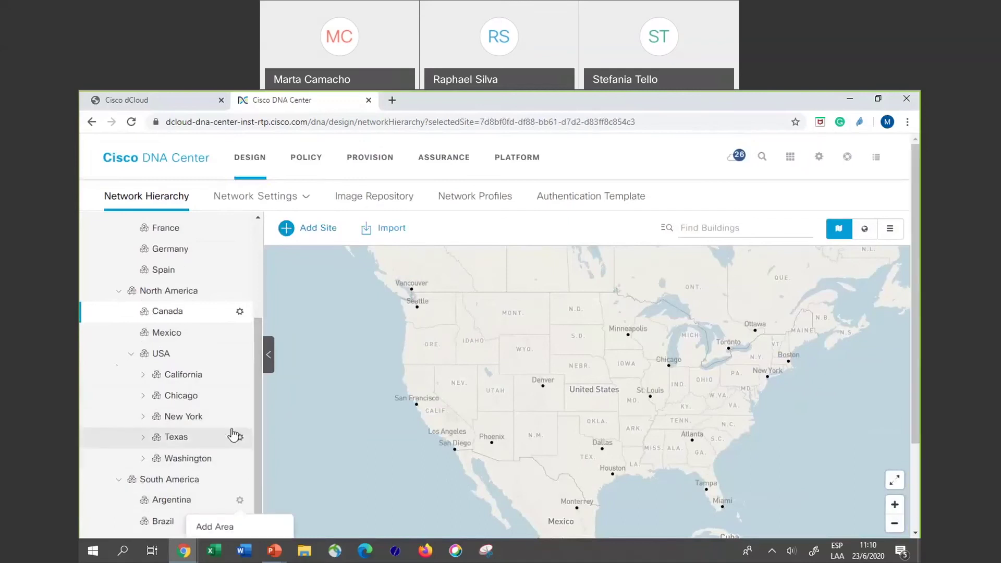
pyautogui.scroll(-2, 233, 436)
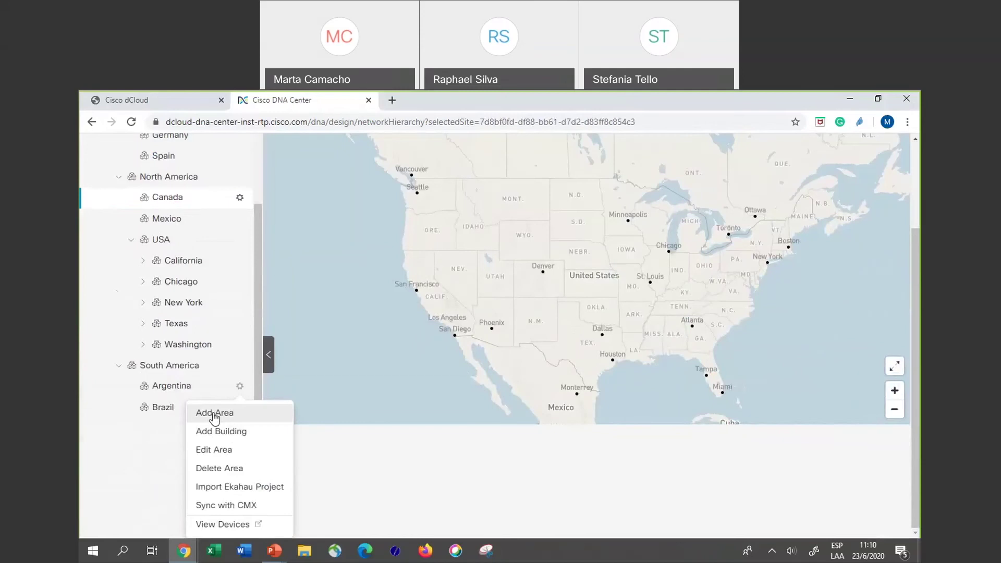
pyautogui.click(214, 413)
pyautogui.write('Buens')
pyautogui.write('s ')
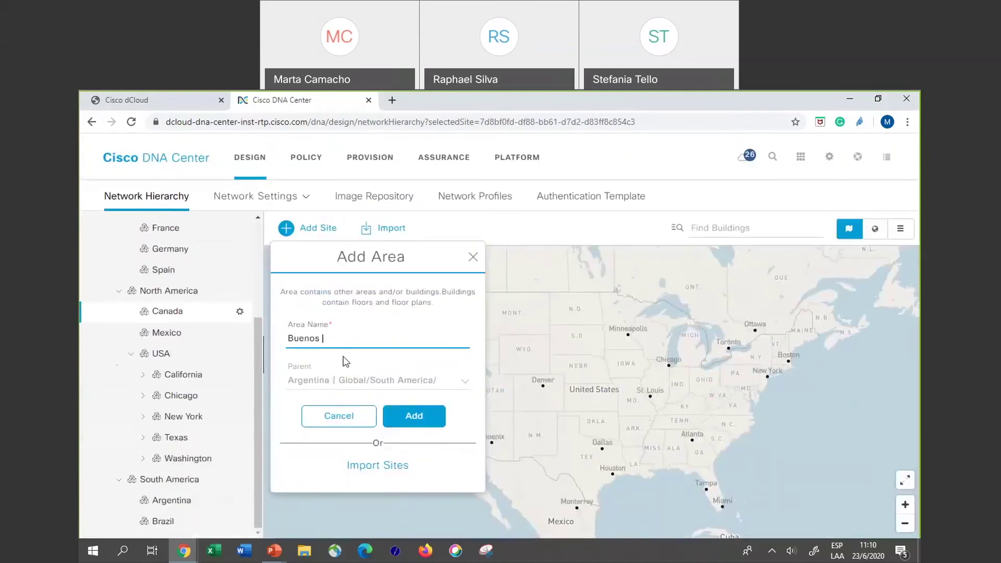
pyautogui.write('Aires')
pyautogui.click(413, 417)
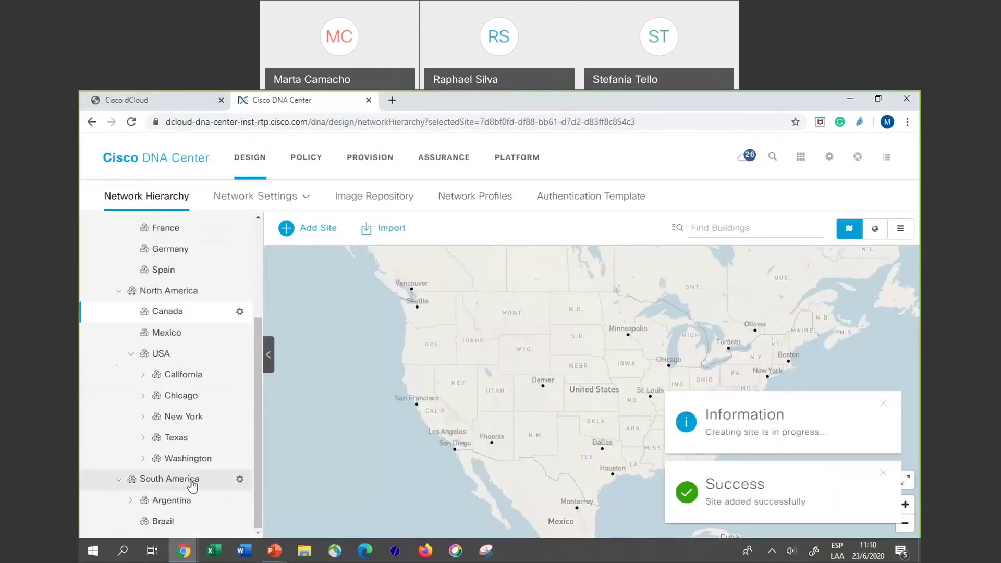
# Expand Argentina in the network hierarchy and select its Buenos Aires area.
pyautogui.click(131, 500)
pyautogui.scroll(-1, 157, 469)
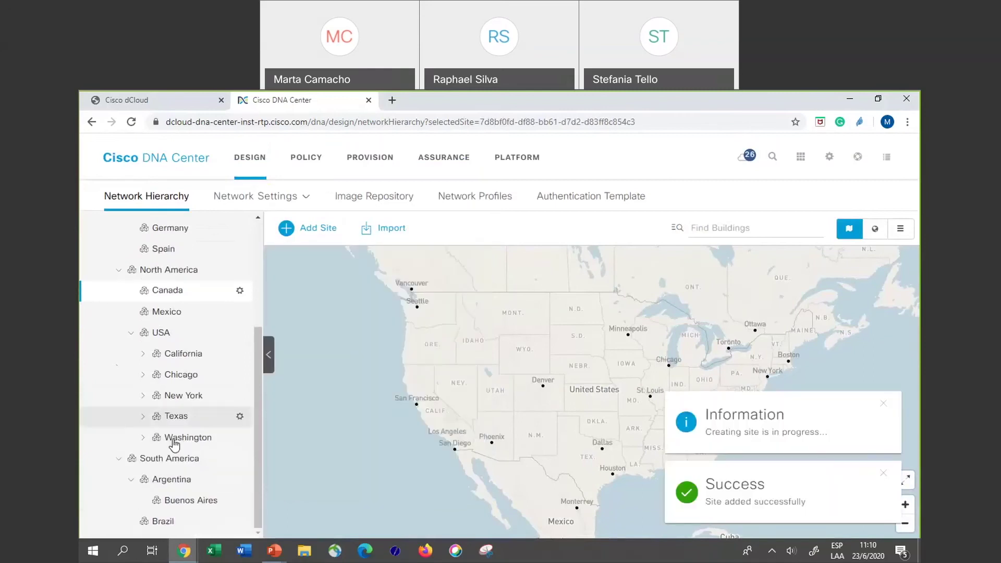
pyautogui.click(191, 501)
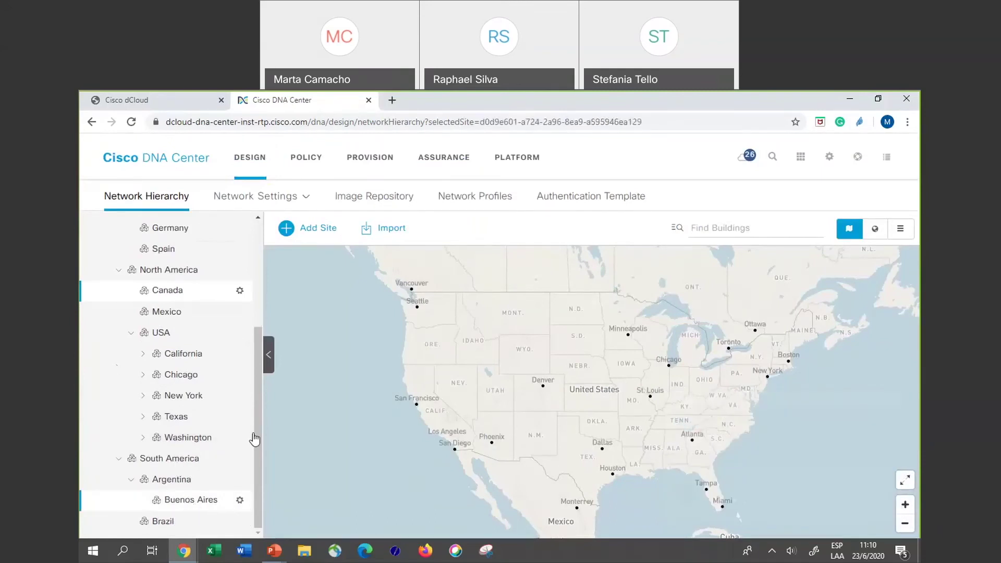
# Start adding a building to the network hierarchy and name it Prueba.
pyautogui.click(316, 230)
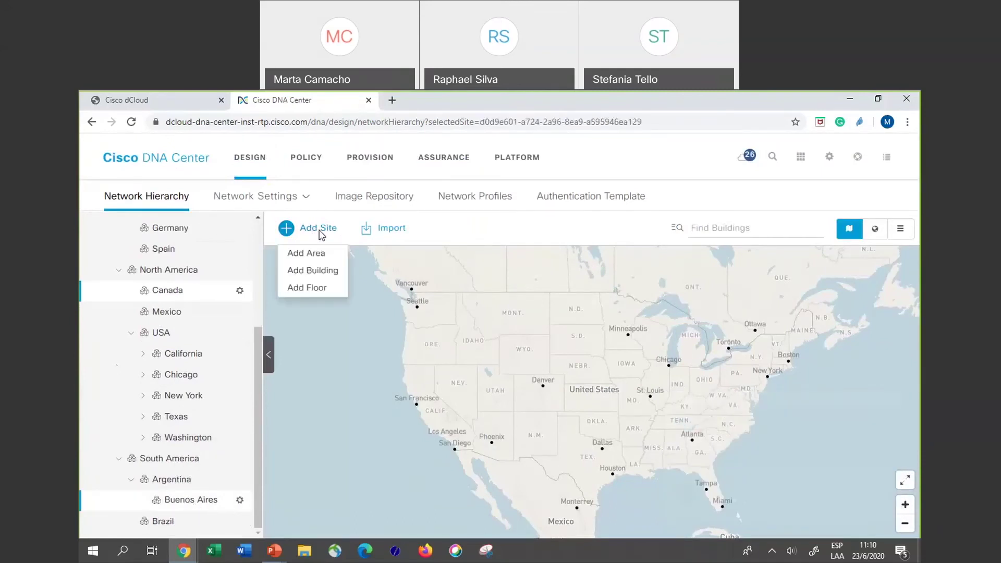
pyautogui.click(321, 272)
pyautogui.click(335, 332)
pyautogui.write('Prueba')
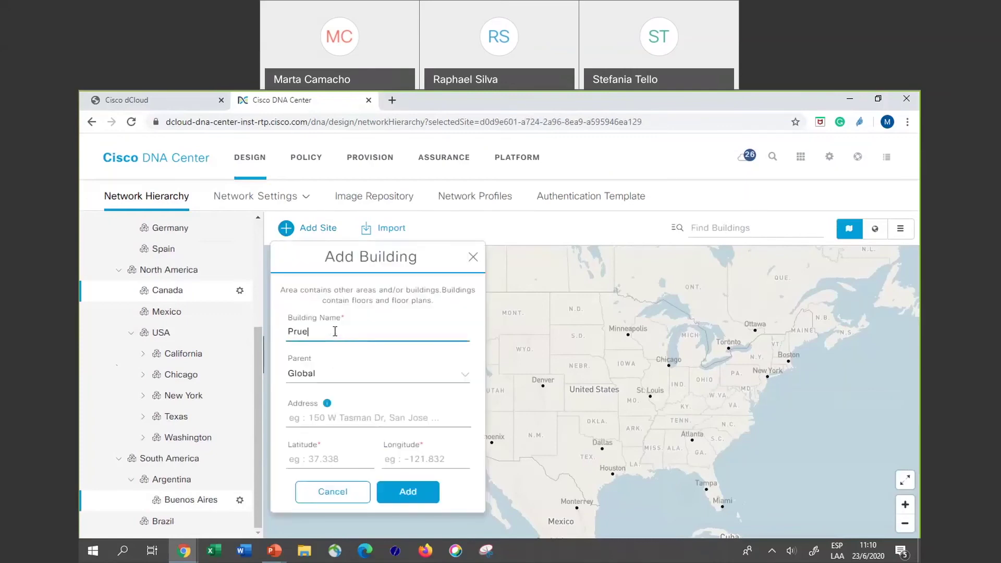
# Set the building's parent to the Buenos Aires area under Global/South America.
pyautogui.click(464, 375)
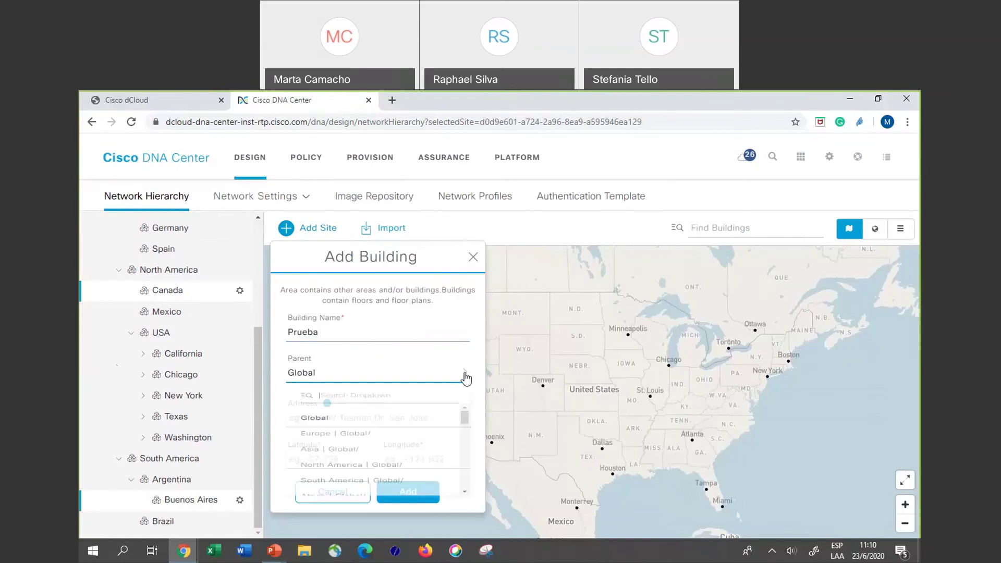
pyautogui.scroll(-3, 387, 440)
pyautogui.scroll(2, 387, 440)
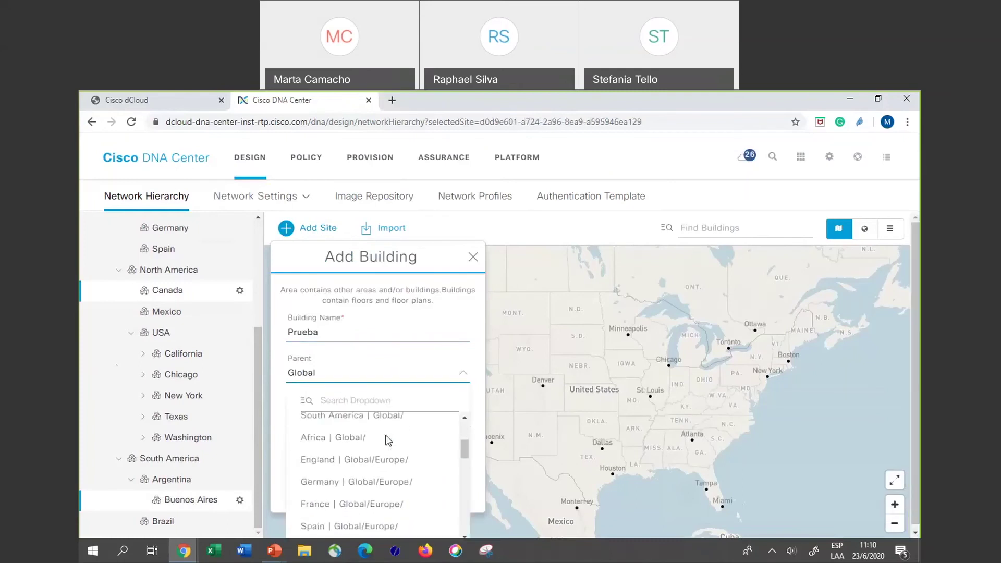
pyautogui.scroll(1, 387, 440)
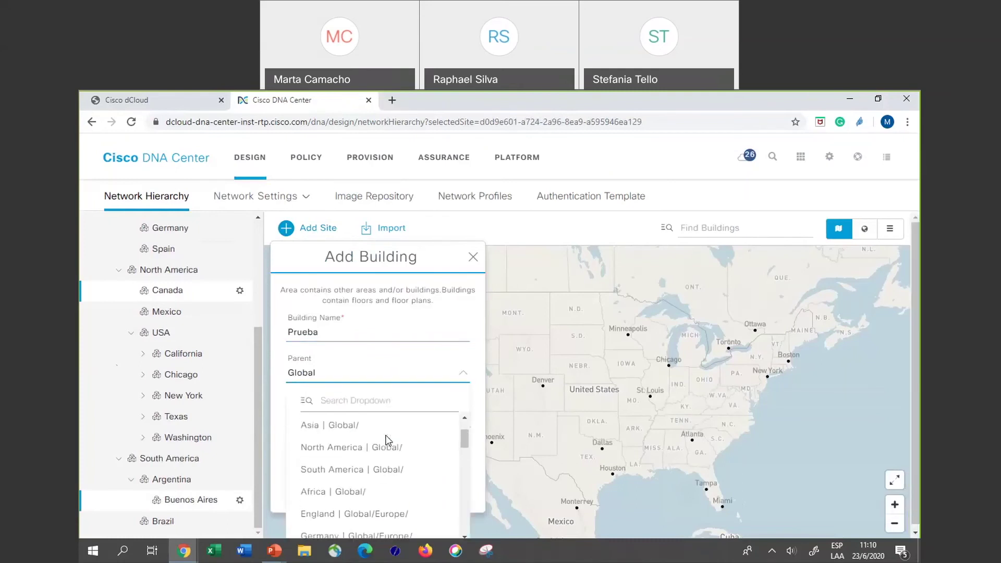
pyautogui.click(357, 472)
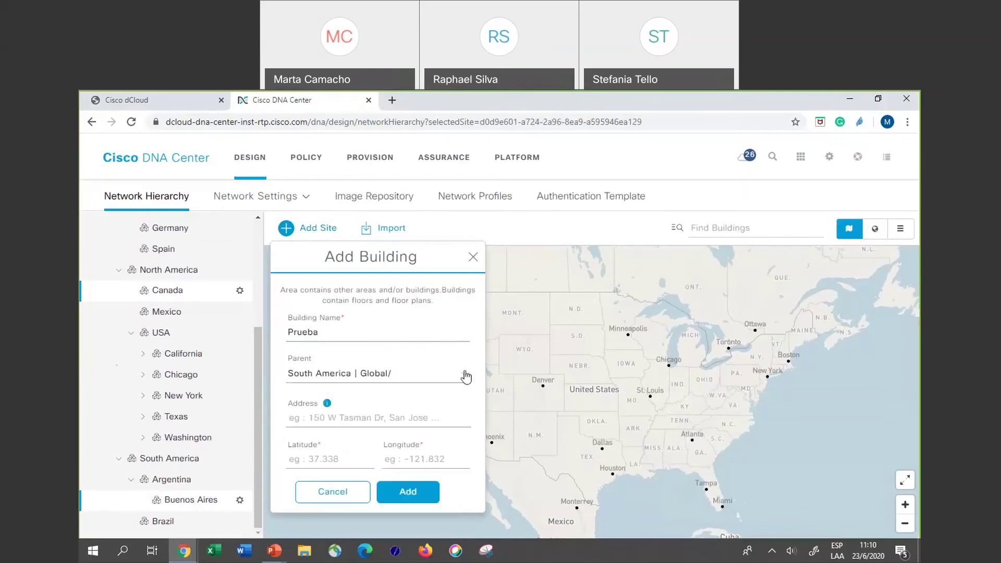
pyautogui.click(467, 376)
pyautogui.scroll(-6, 404, 459)
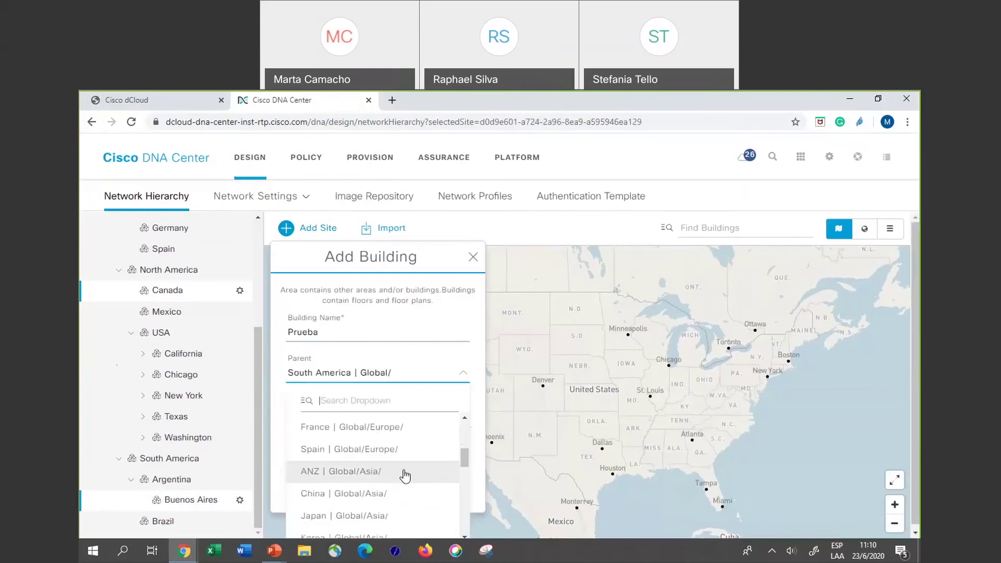
pyautogui.scroll(-10, 405, 475)
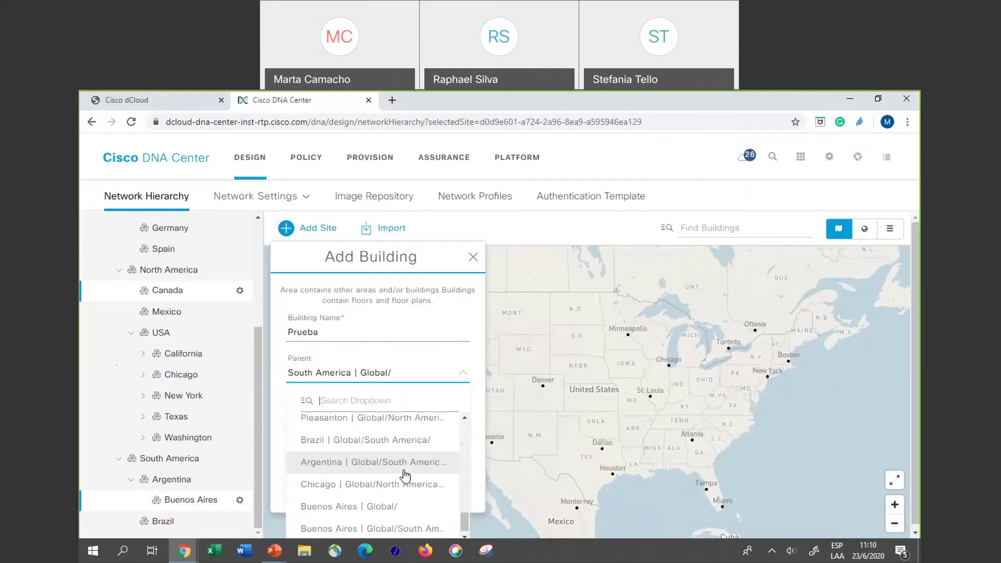
pyautogui.scroll(1, 405, 476)
pyautogui.scroll(-1, 405, 476)
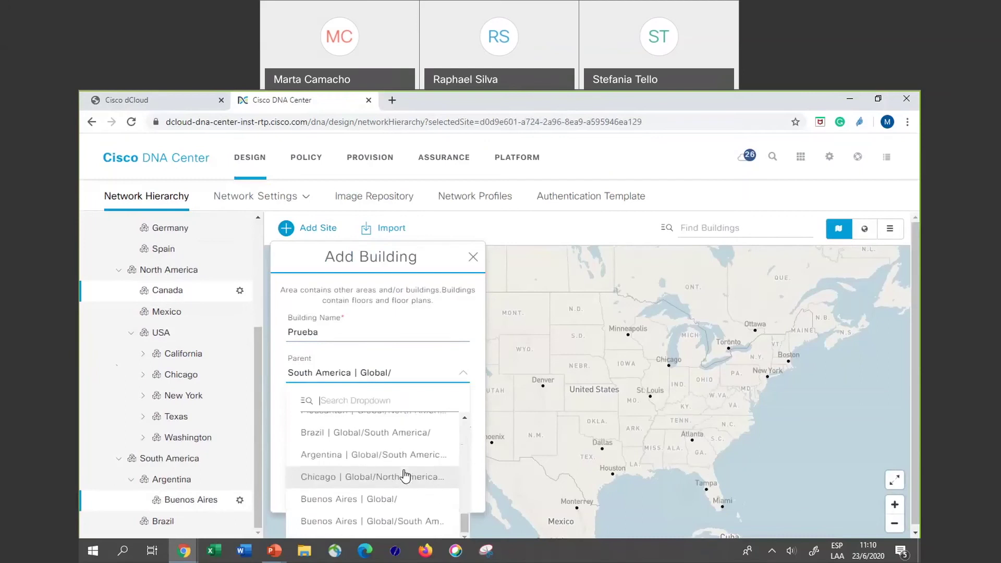
pyautogui.click(352, 523)
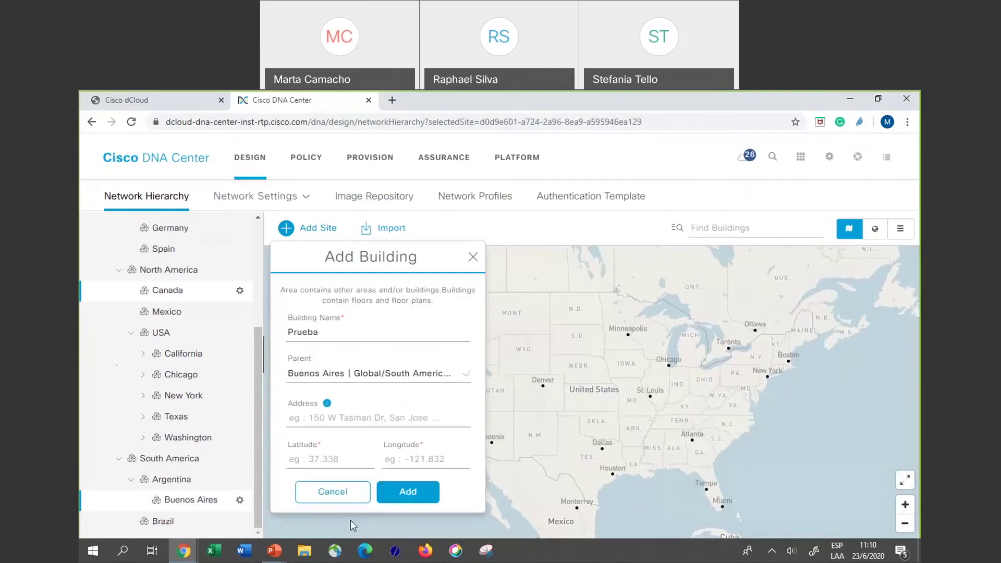
# Set the building's latitude to 37 and longitude to 121, and add it to the hierarchy.
pyautogui.click(407, 491)
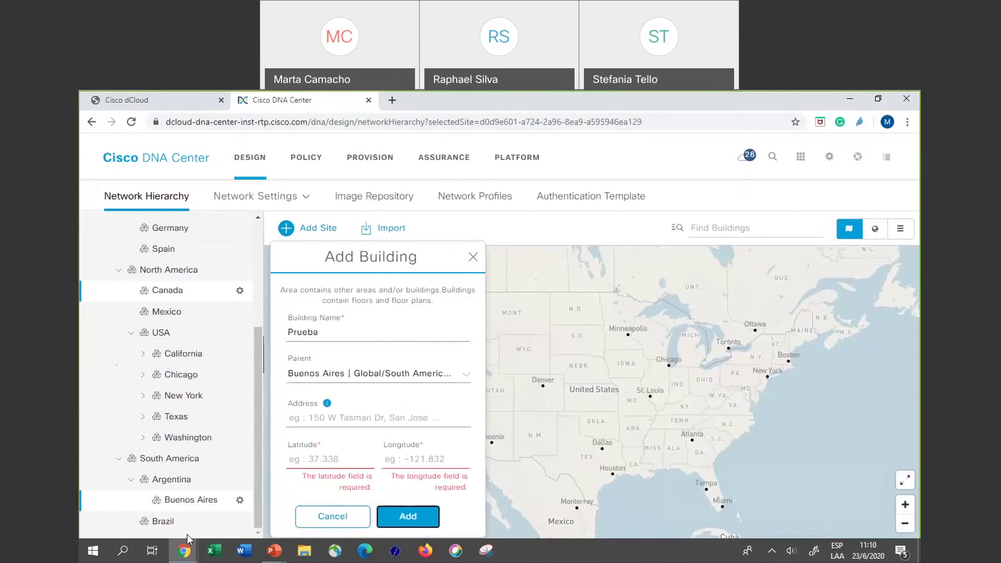
pyautogui.click(325, 461)
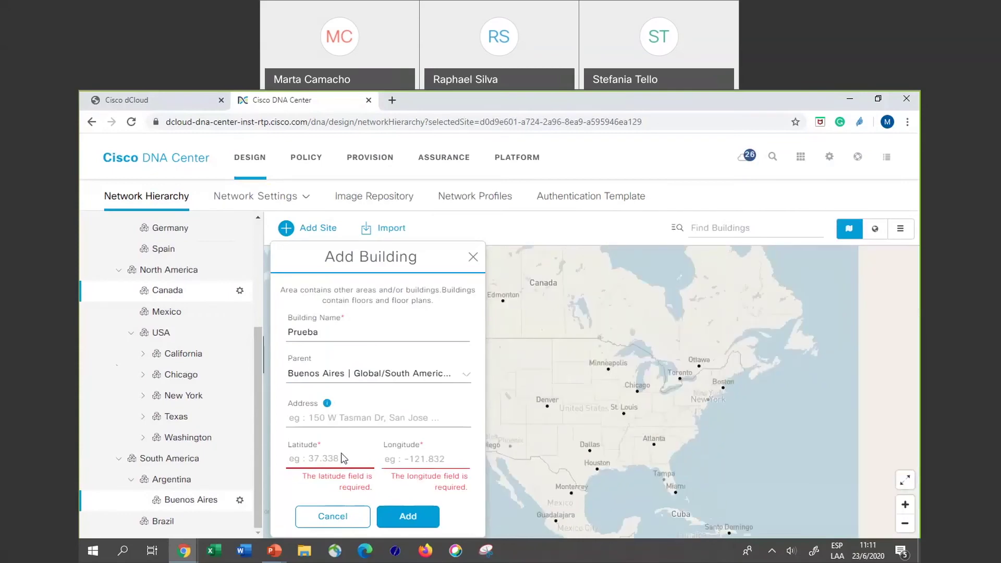
pyautogui.write('37.')
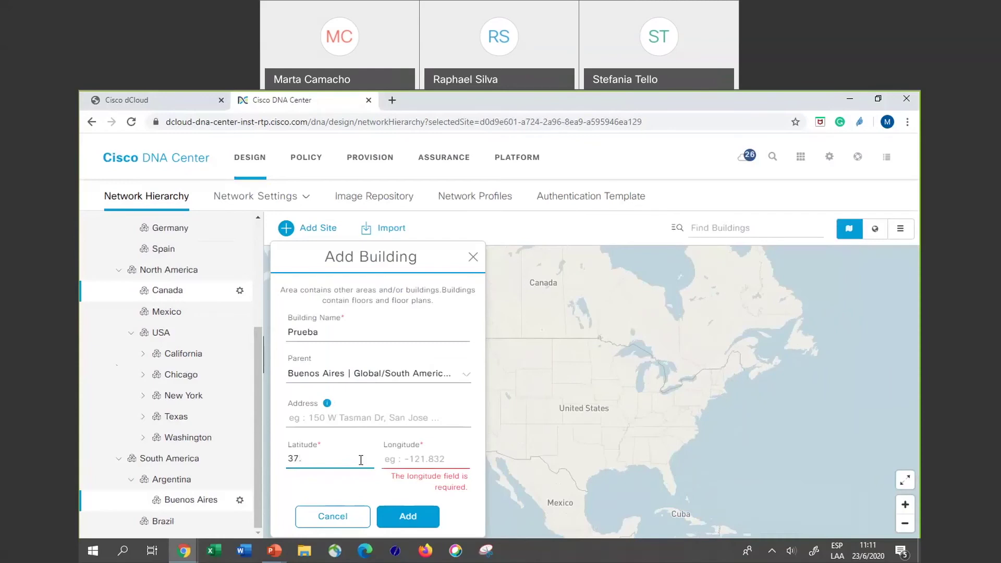
pyautogui.press('BackSpace')
pyautogui.click(415, 462)
pyautogui.write('121')
pyautogui.click(411, 492)
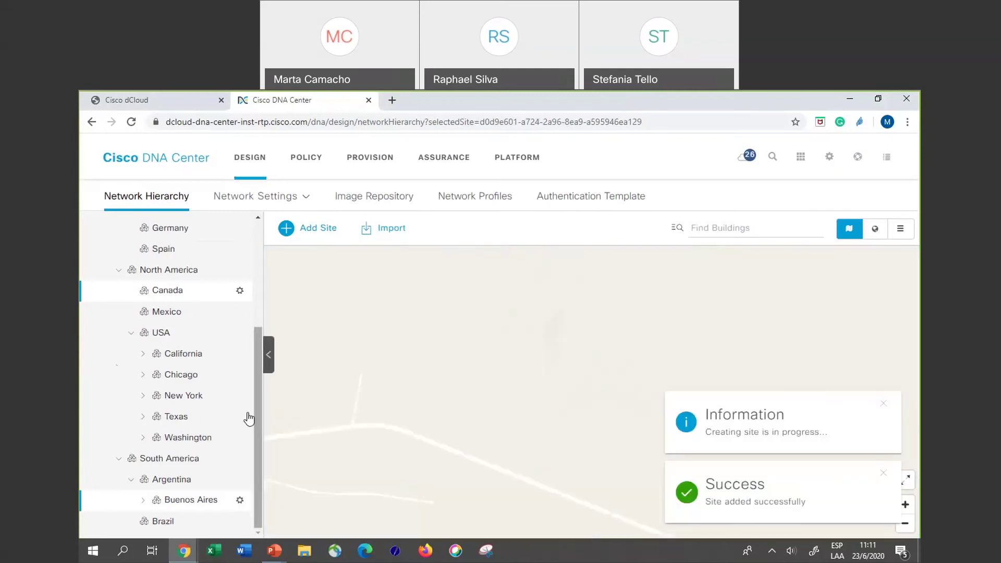
# Expand Buenos Aires under Argentina and select the Prueba building to show it on the map.
pyautogui.click(144, 502)
pyautogui.click(188, 507)
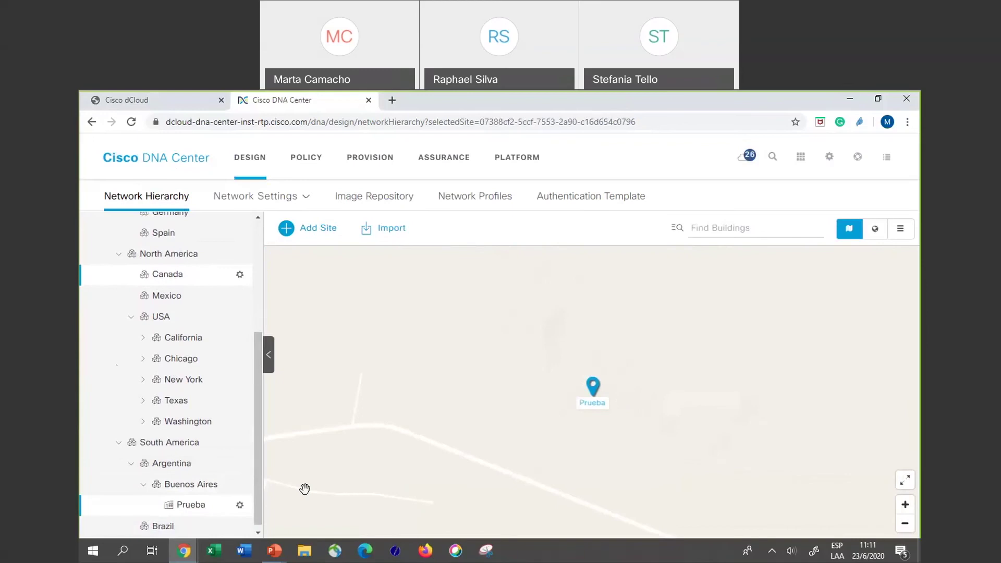
pyautogui.scroll(4, 195, 378)
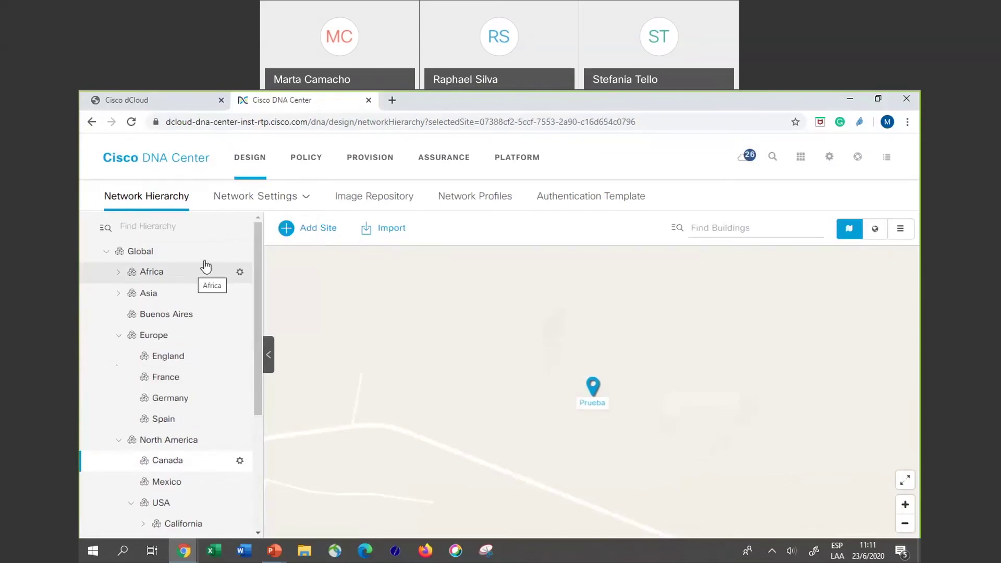
# Open the Device Credentials network settings for Prueba and examine the CLI, SNMP and HTTP(S) credentials.
pyautogui.moveTo(242, 196)
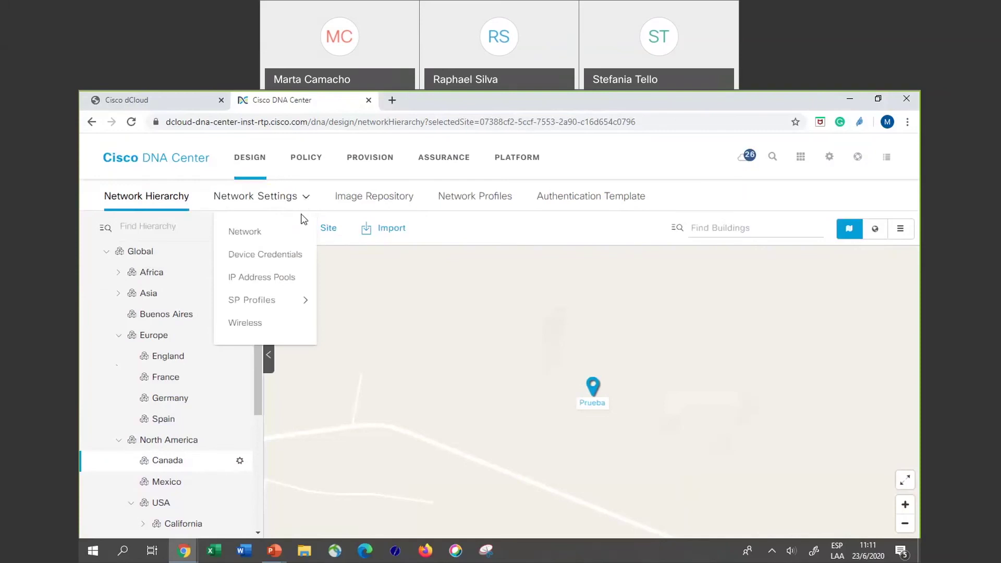
pyautogui.click(286, 258)
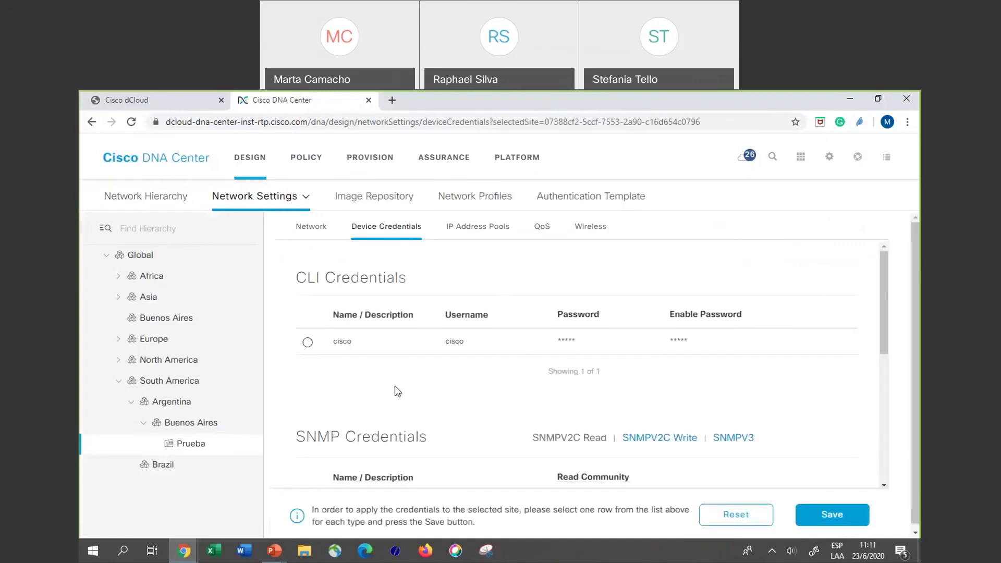
pyautogui.scroll(-2, 386, 365)
pyautogui.scroll(2, 381, 347)
pyautogui.scroll(-2, 499, 408)
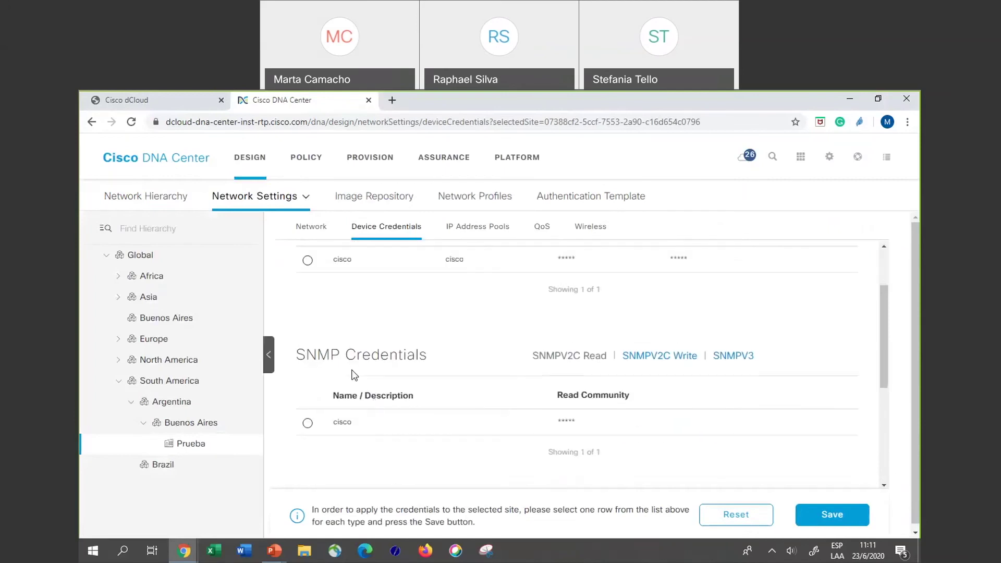
pyautogui.scroll(-6, 431, 383)
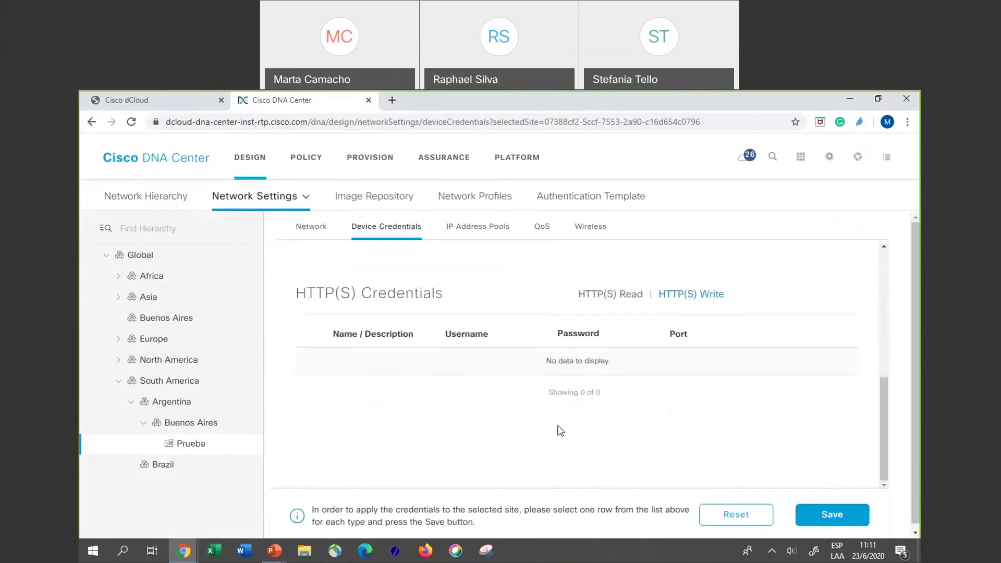
pyautogui.scroll(8, 697, 360)
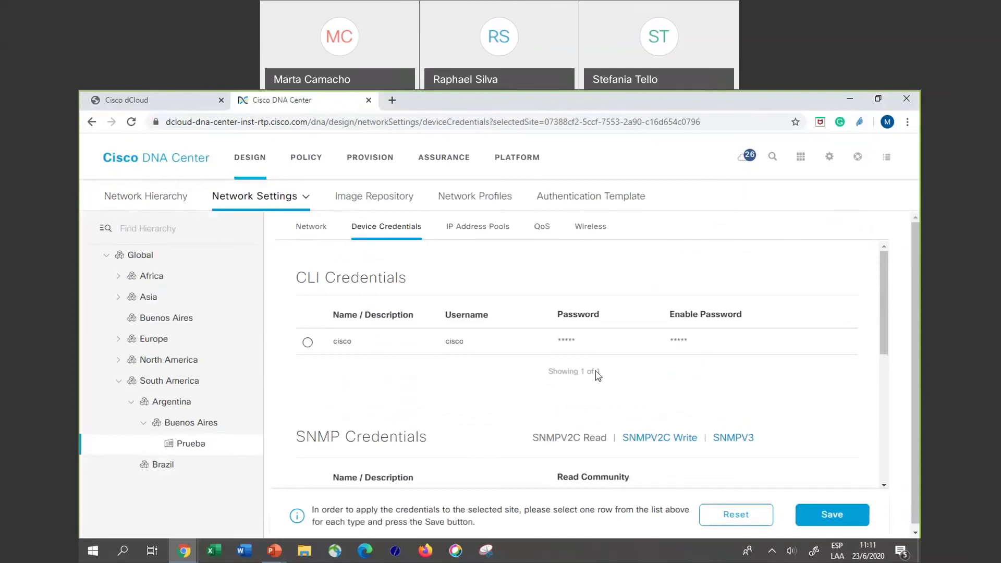
pyautogui.scroll(-6, 597, 374)
pyautogui.scroll(4, 597, 374)
pyautogui.scroll(2, 597, 373)
pyautogui.scroll(-1, 596, 374)
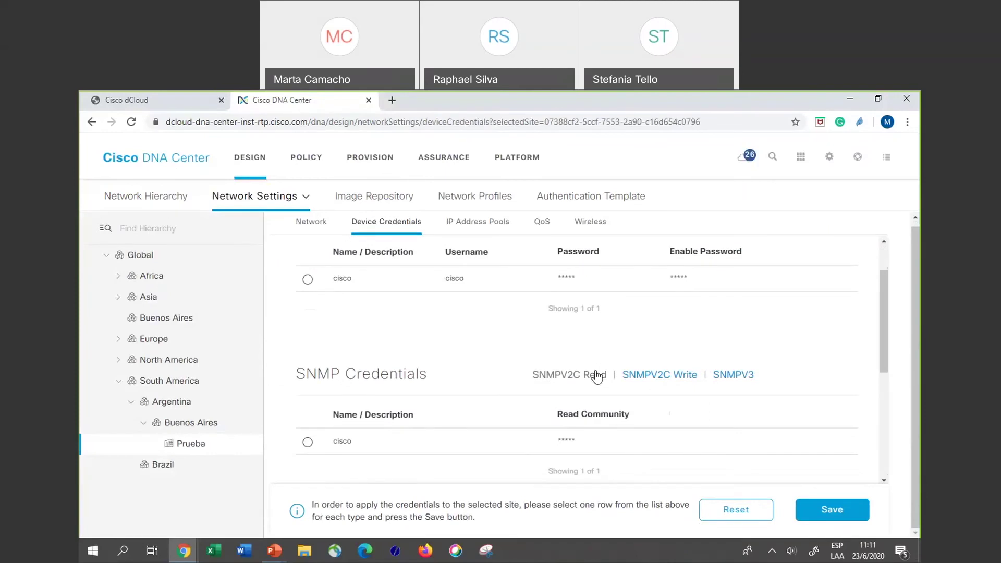
pyautogui.scroll(1, 597, 374)
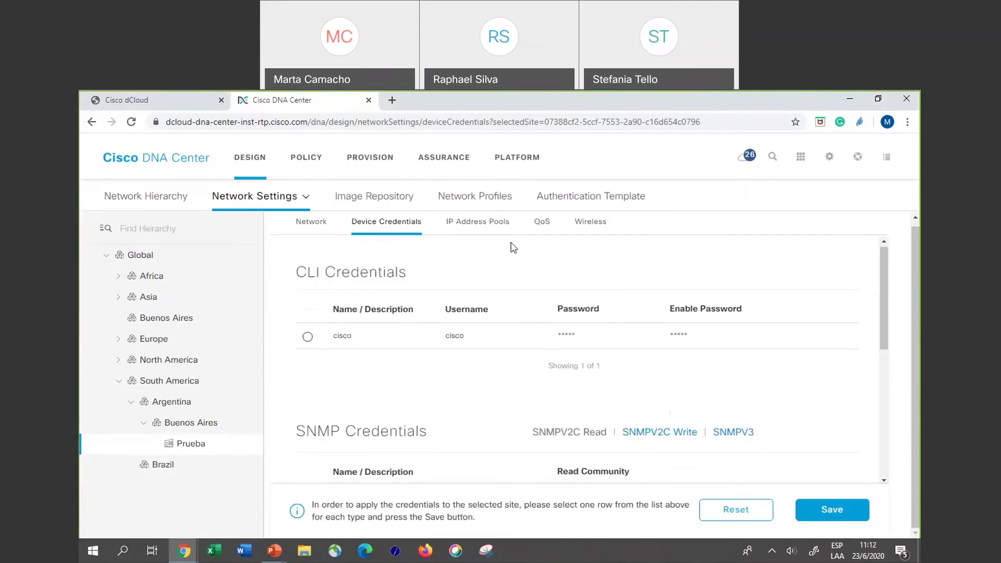
# View the Image Repository and its Import Image/Add-On options, closing the dialog without importing anything.
pyautogui.click(359, 205)
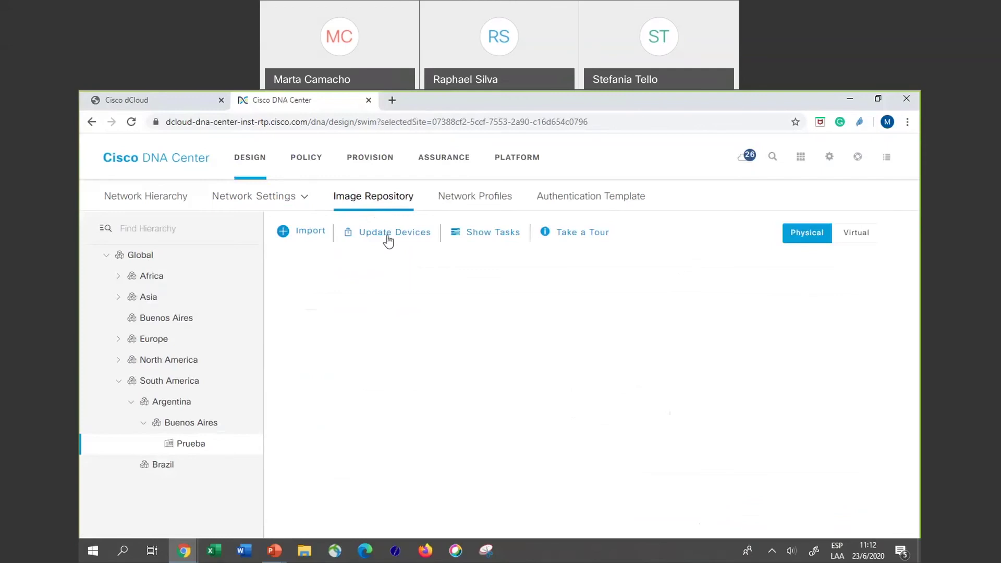
pyautogui.click(283, 236)
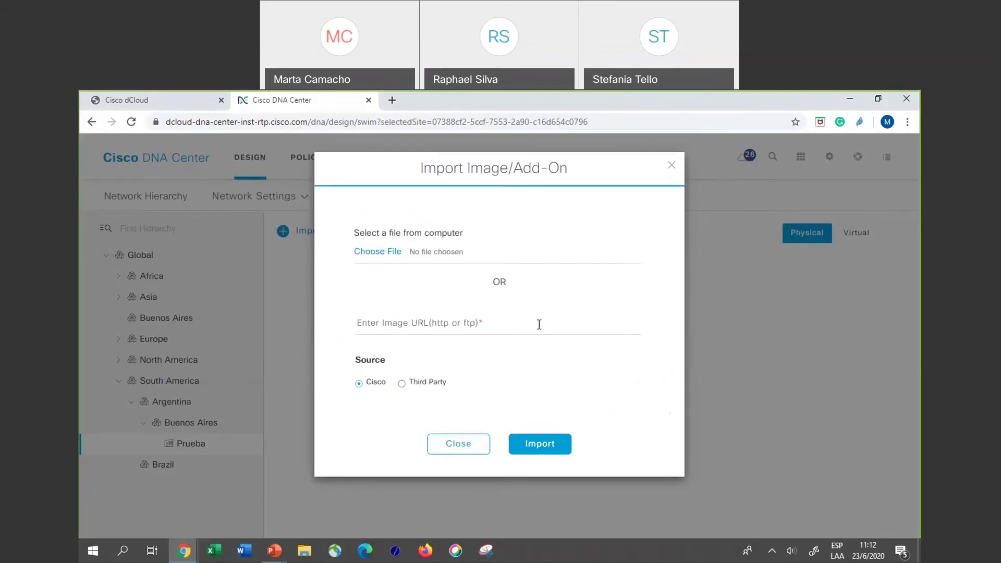
pyautogui.click(477, 446)
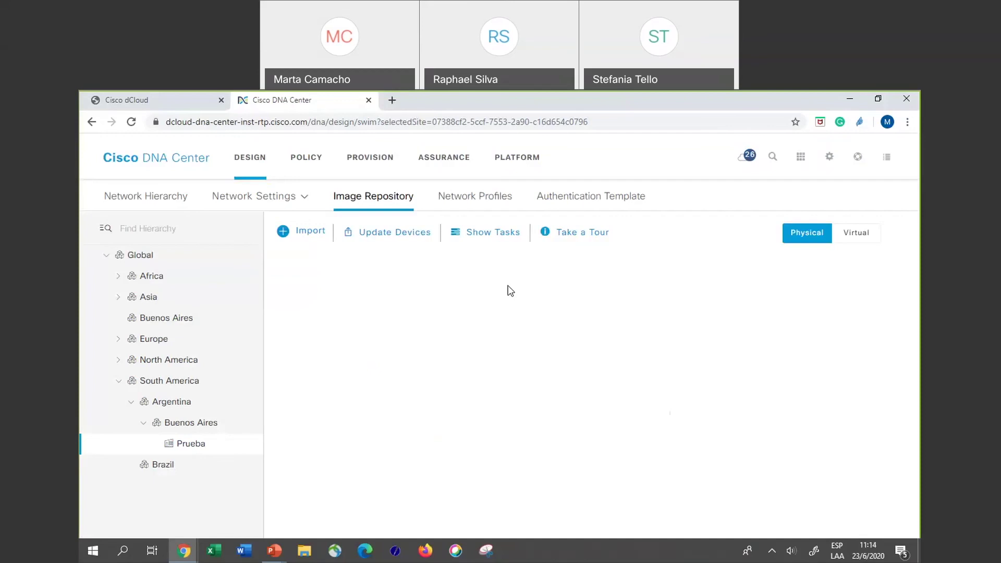
# Review the list of network profiles under Design, and show the authentication templates.
pyautogui.click(474, 202)
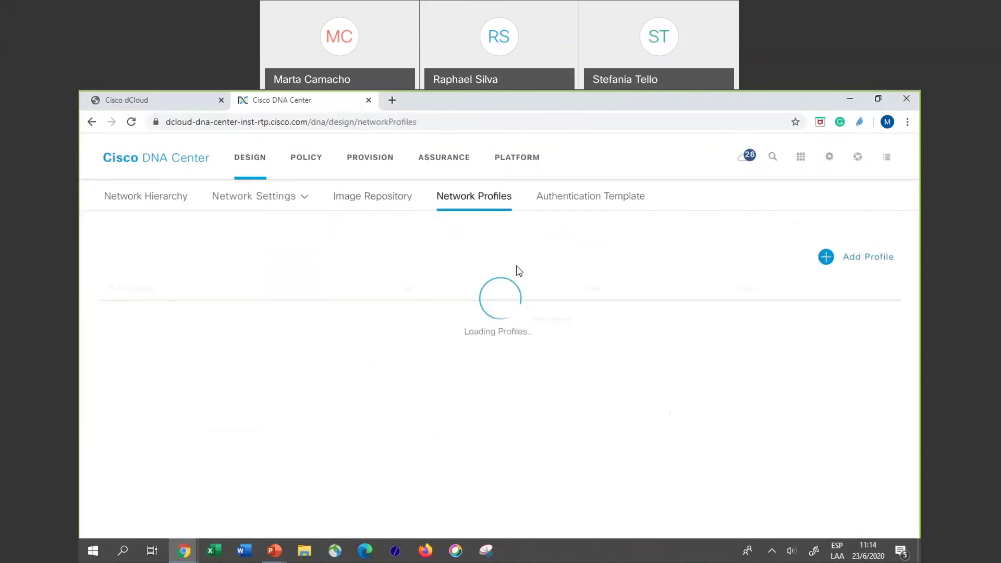
pyautogui.scroll(-5, 251, 372)
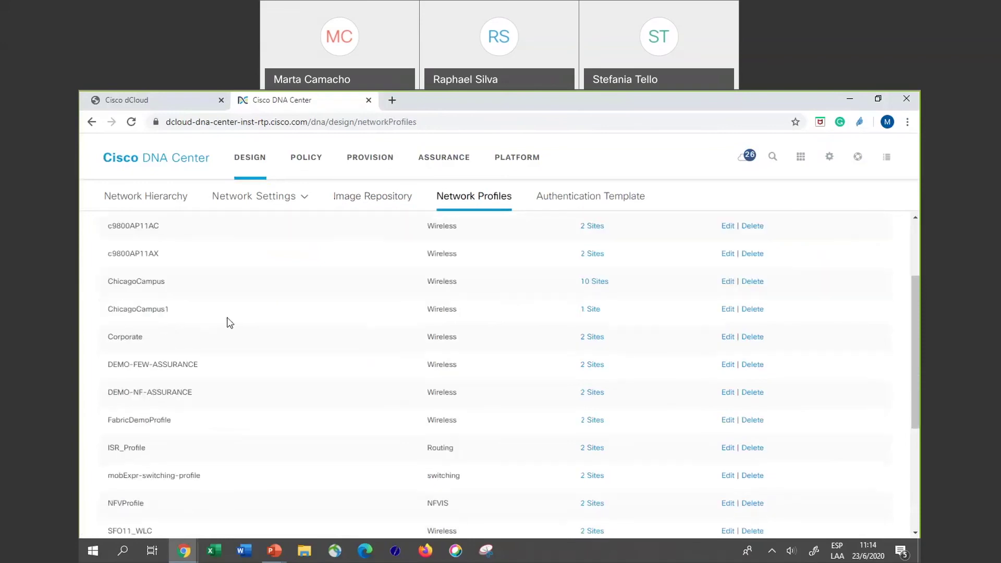
pyautogui.scroll(5, 225, 360)
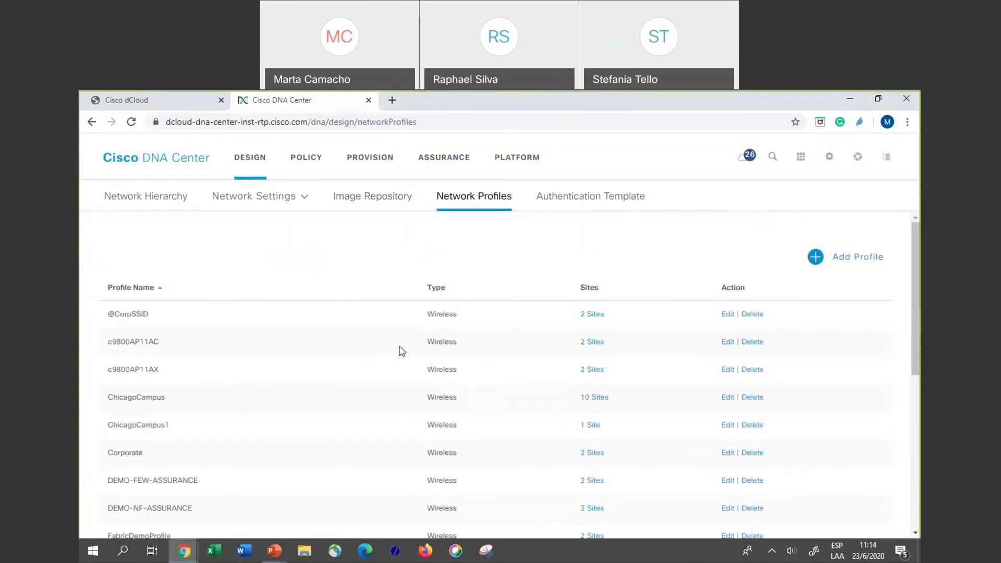
pyautogui.scroll(-6, 480, 445)
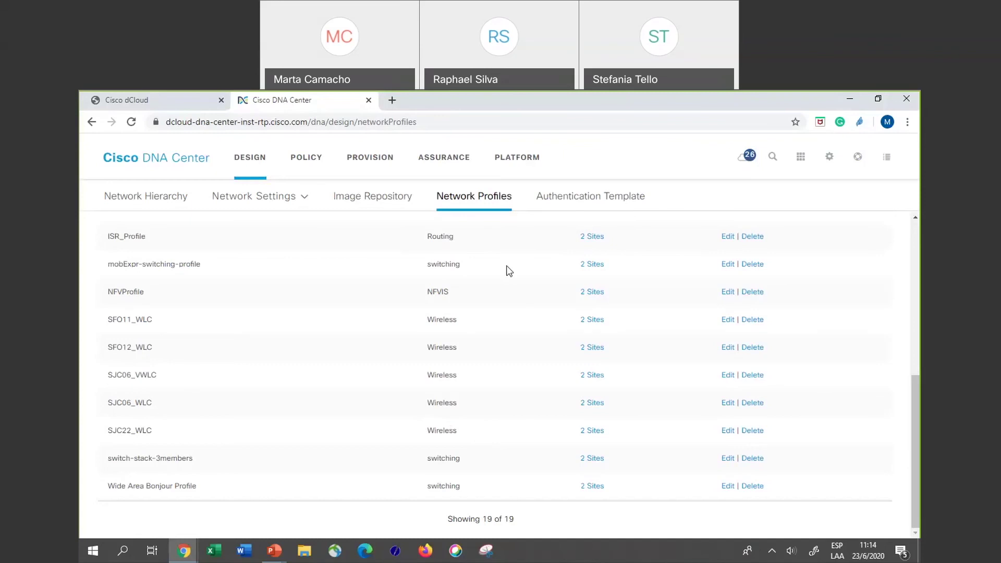
pyautogui.click(568, 204)
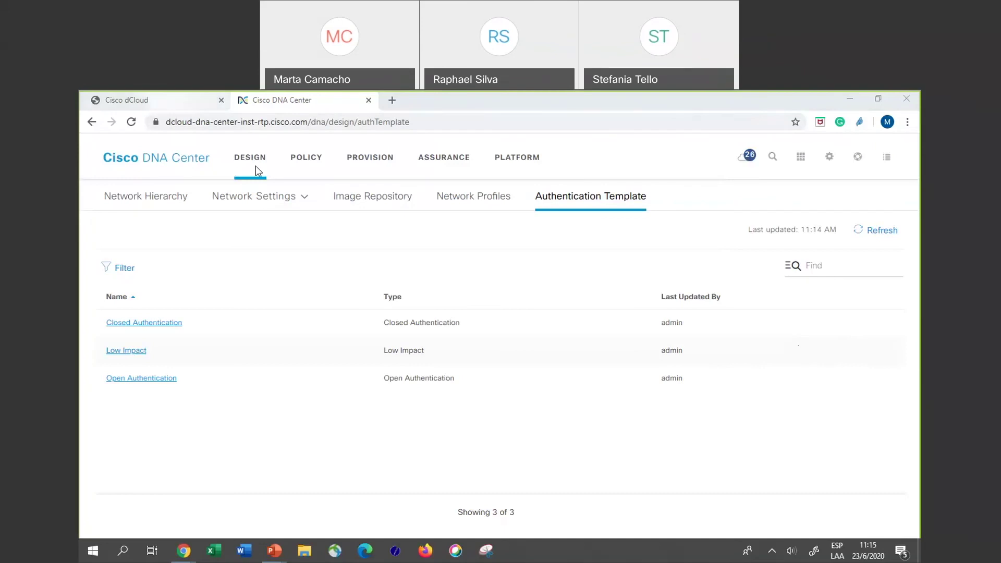
# Show the Assurance Overall Health dashboard, reload the page, and examine the Top 10 Issue Types.
pyautogui.click(438, 159)
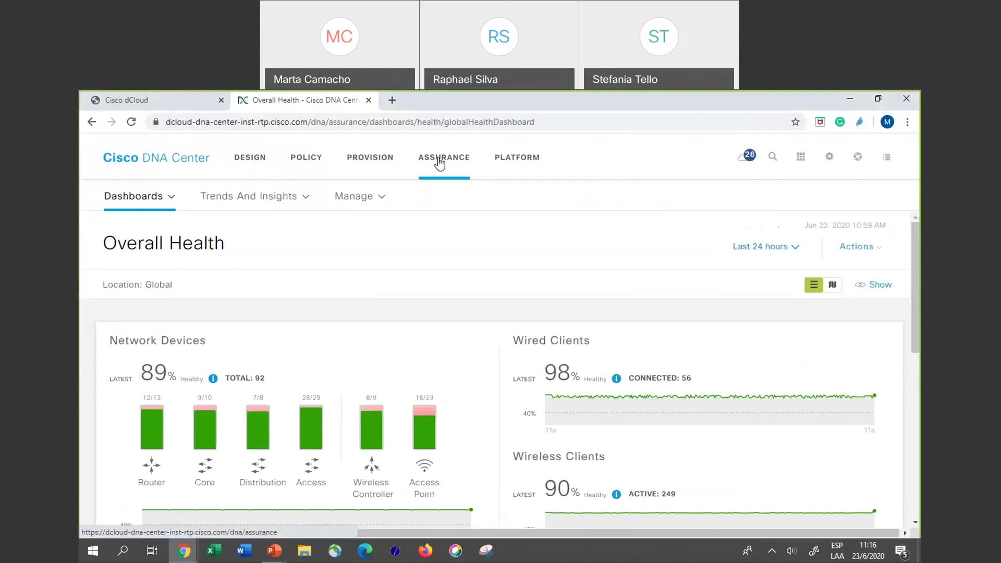
pyautogui.scroll(-1, 436, 267)
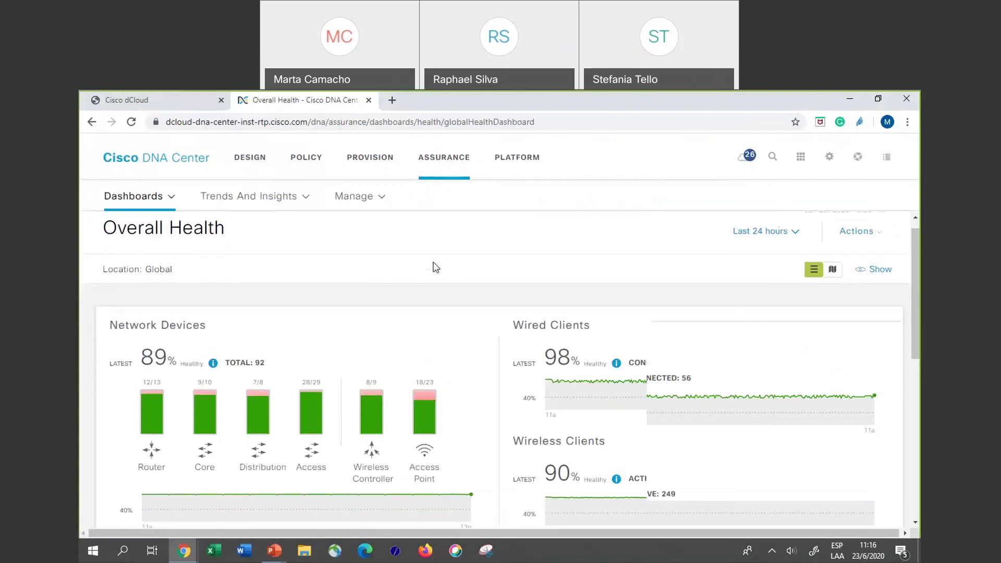
pyautogui.scroll(-6, 436, 267)
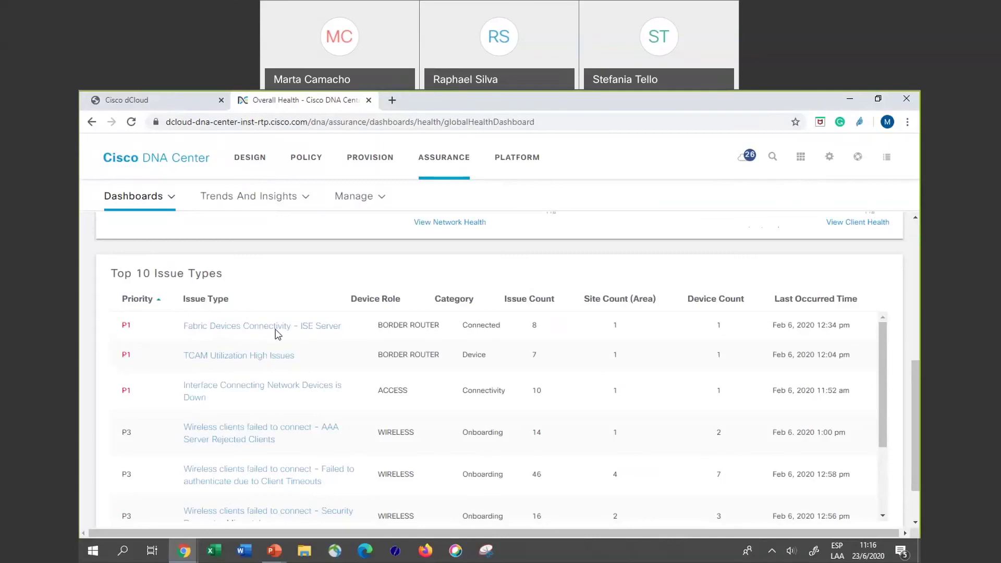
pyautogui.click(131, 124)
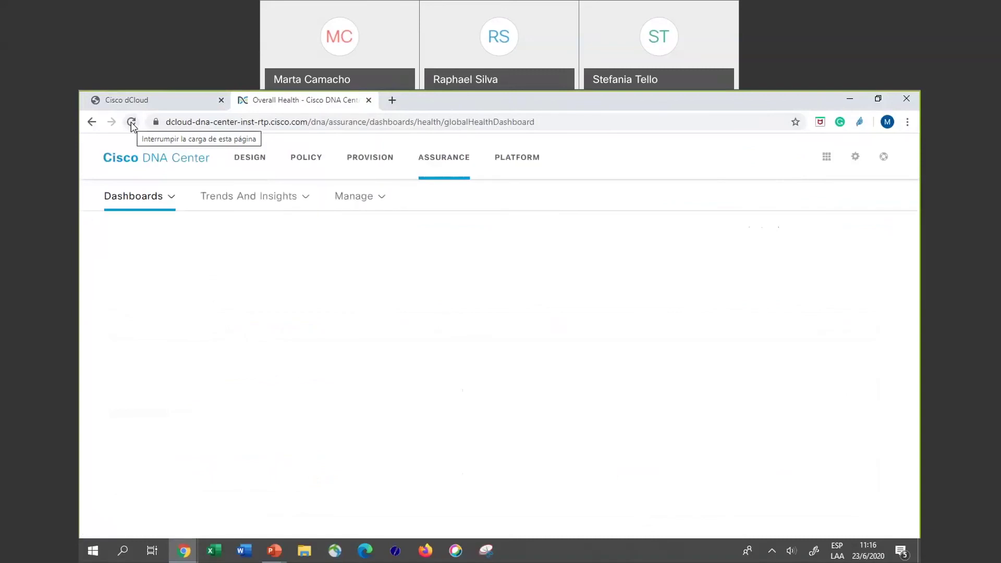
pyautogui.moveTo(360, 196)
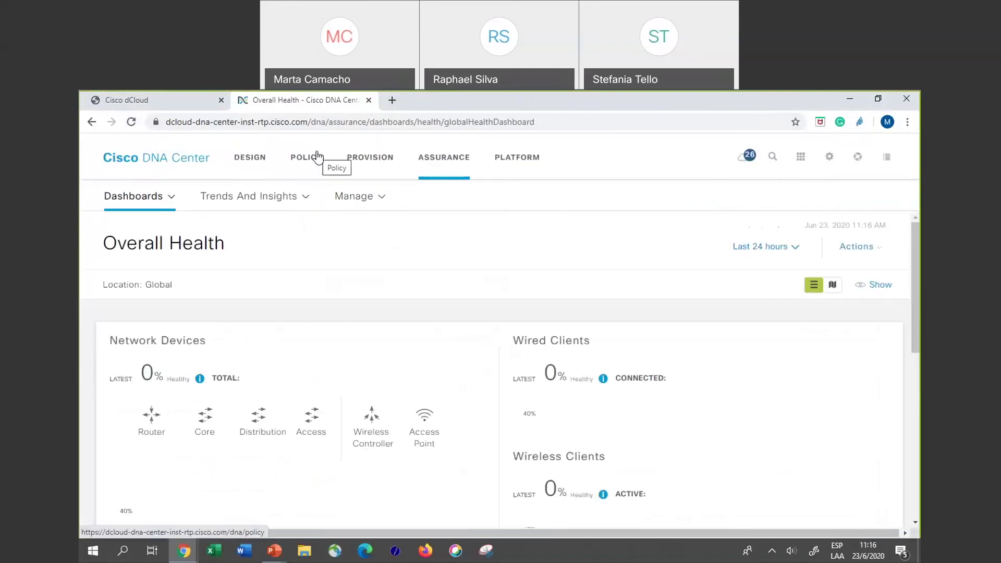
pyautogui.scroll(-5, 392, 372)
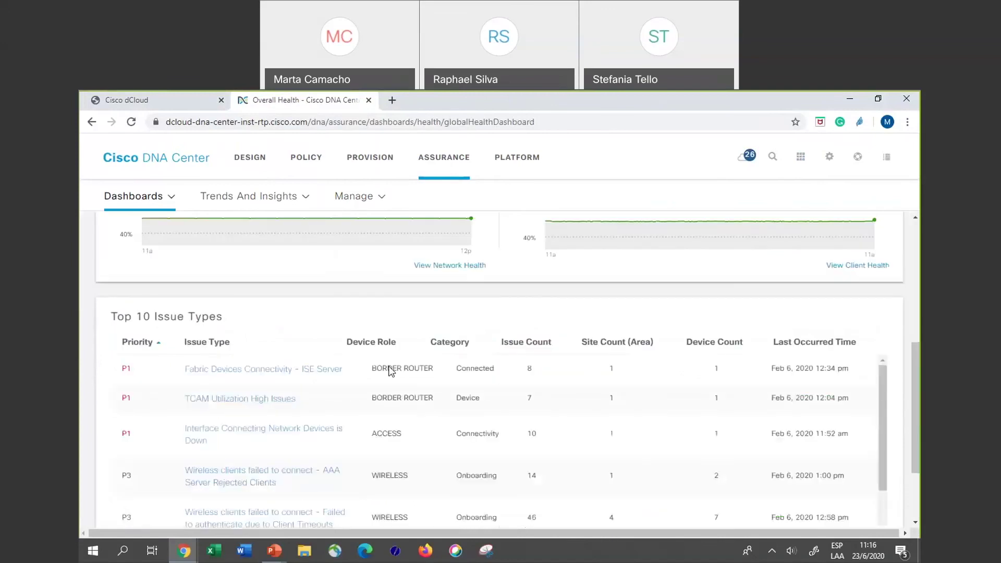
# Examine the lost-connectivity issue under Fabric Devices Connectivity - ISE Server, including its description and suggested actions, and close its details.
pyautogui.click(258, 371)
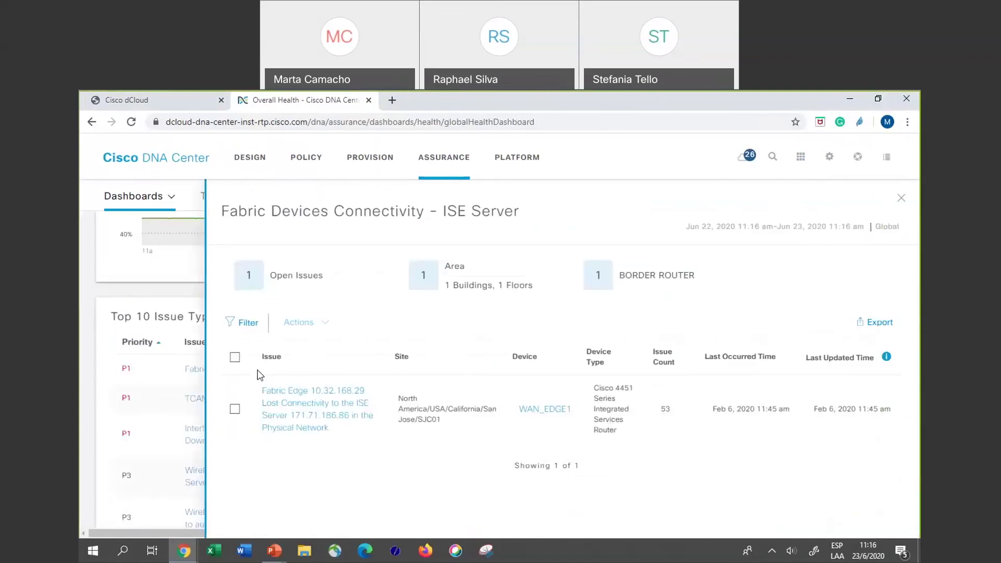
pyautogui.click(299, 405)
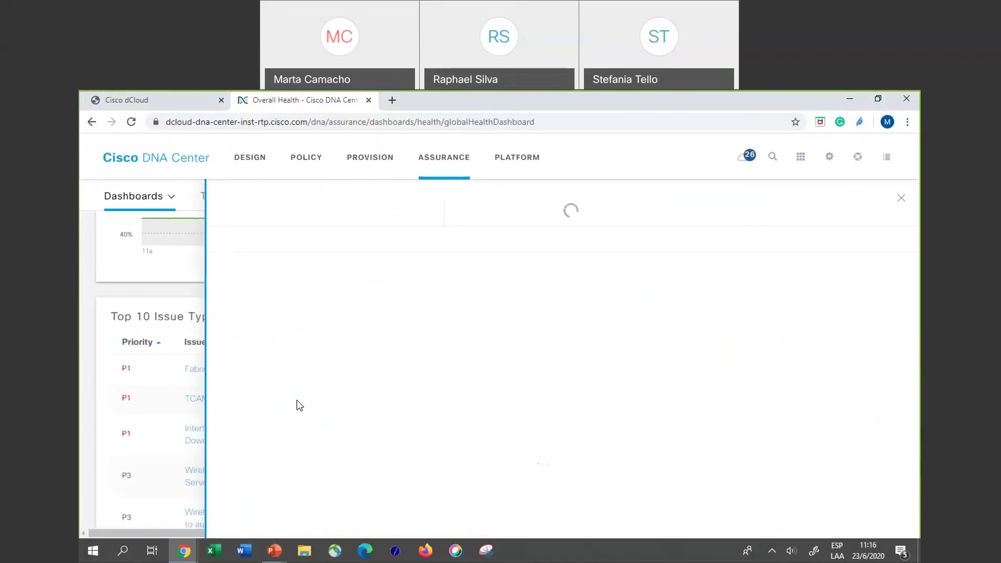
pyautogui.scroll(-5, 370, 438)
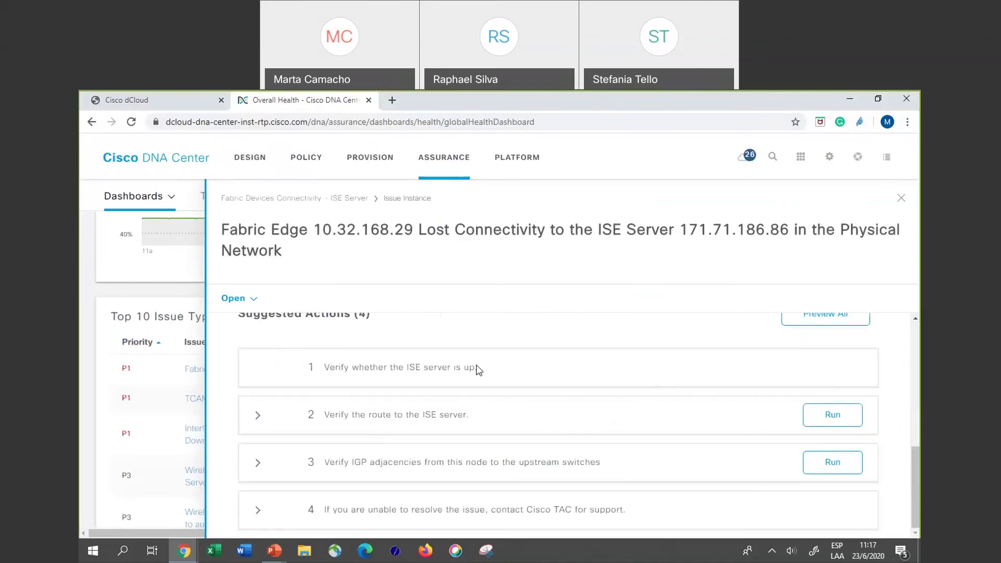
pyautogui.scroll(5, 453, 399)
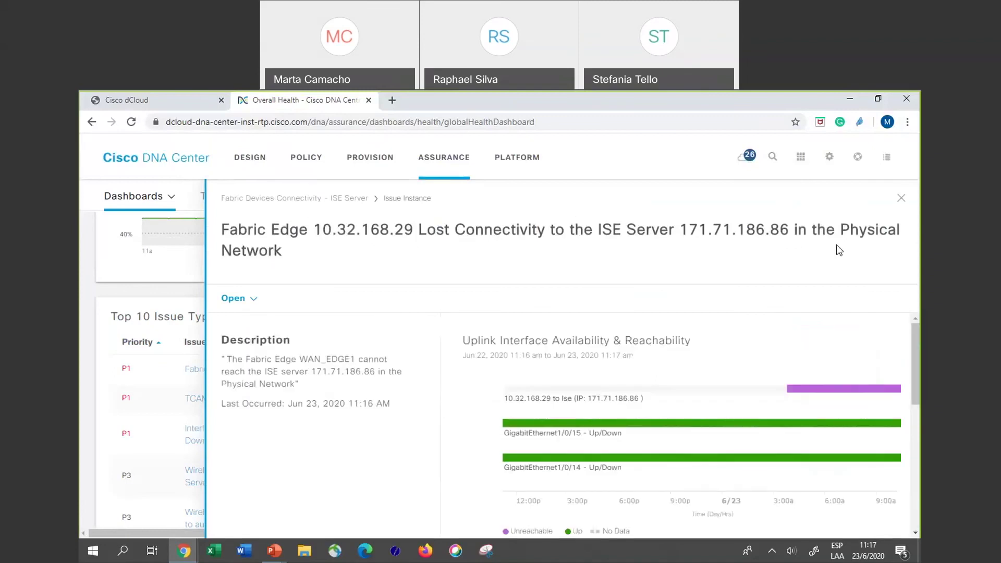
pyautogui.scroll(-5, 357, 452)
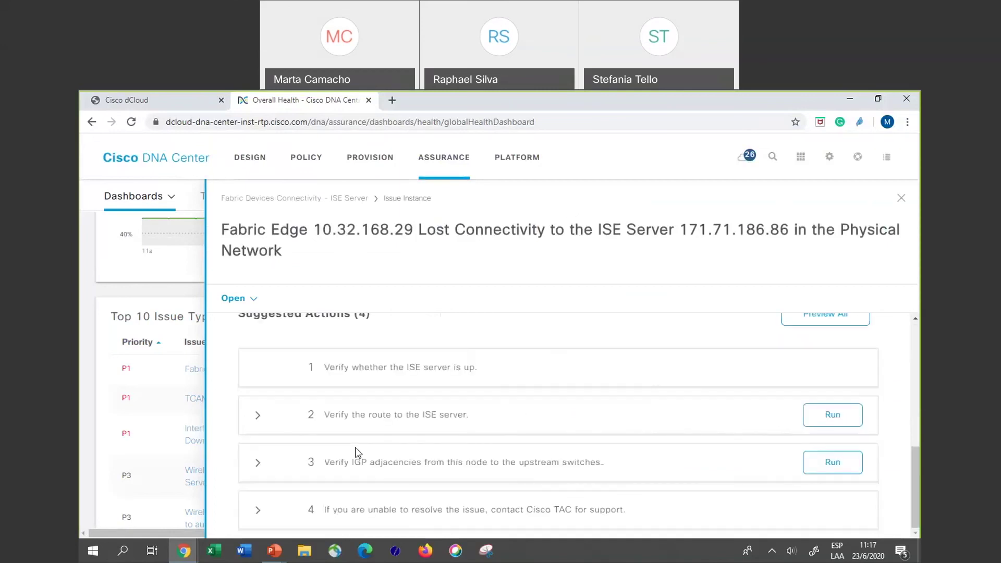
pyautogui.click(901, 199)
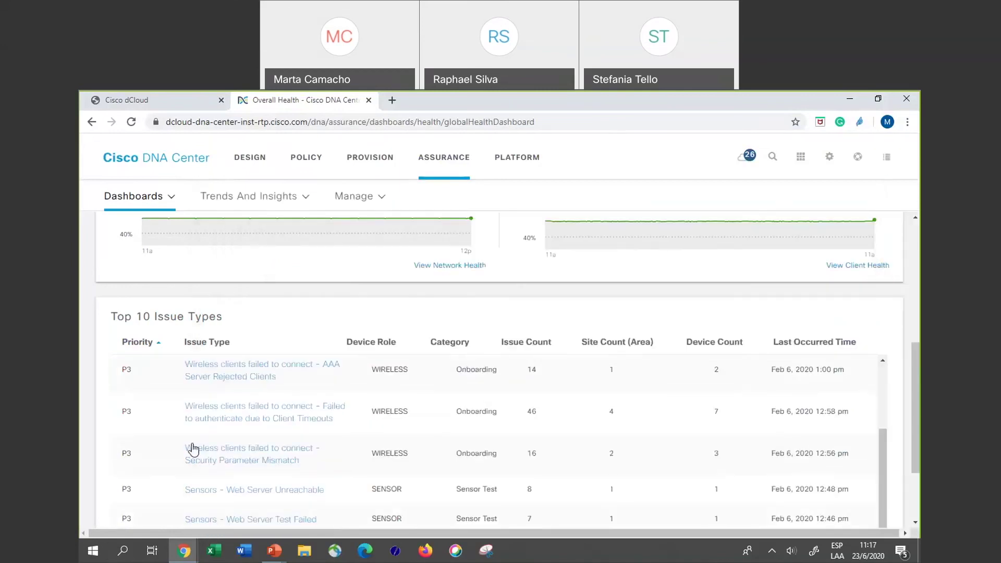
# Switch from Overall Health to the Client Health dashboard and look through its summary charts.
pyautogui.scroll(3, 234, 375)
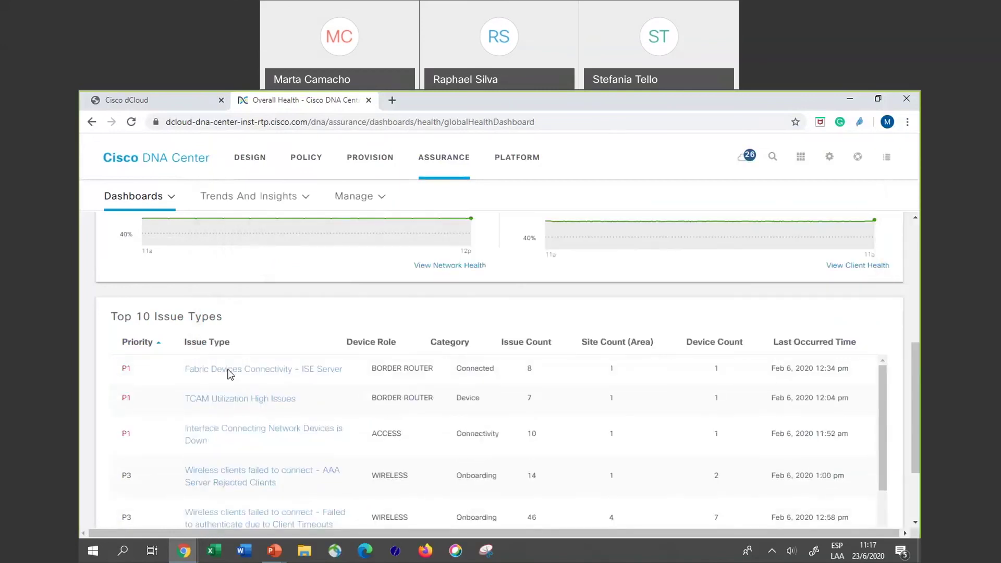
pyautogui.click(172, 197)
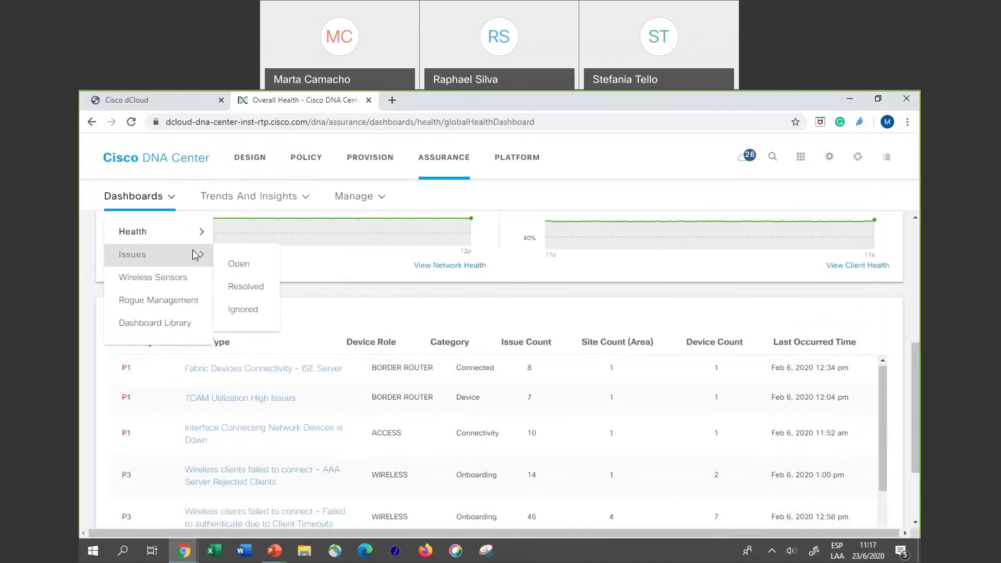
pyautogui.moveTo(194, 239)
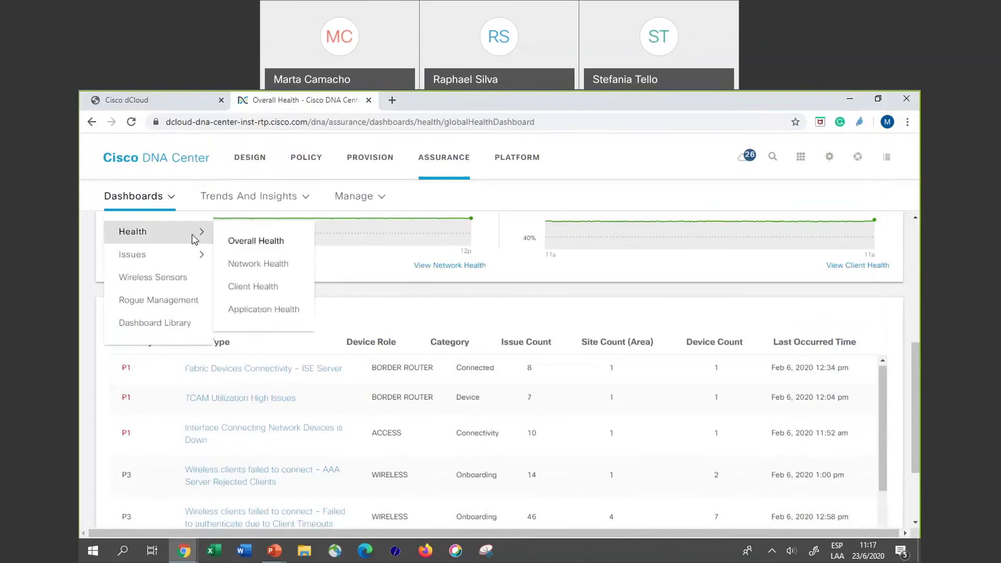
pyautogui.click(252, 291)
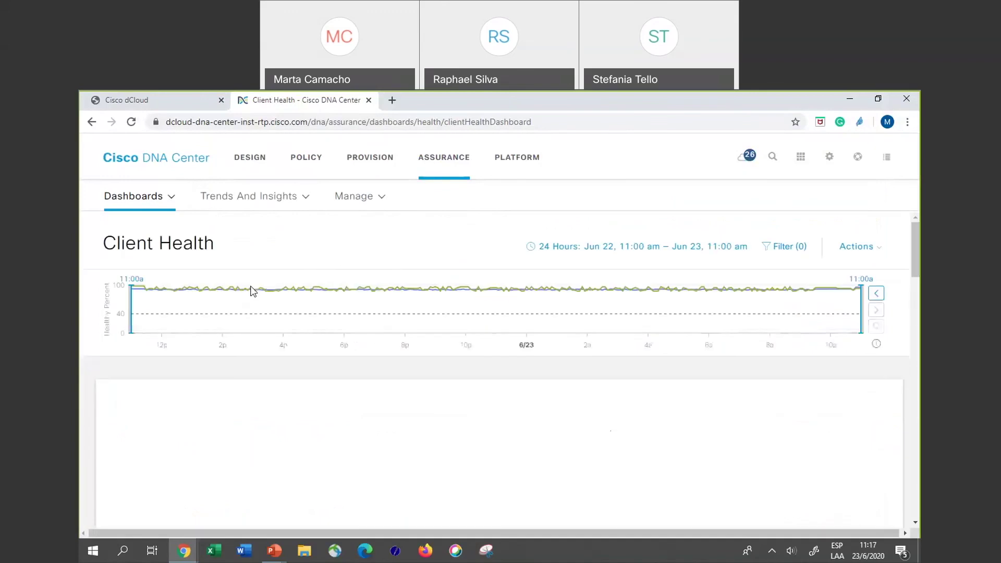
pyautogui.scroll(-3, 272, 395)
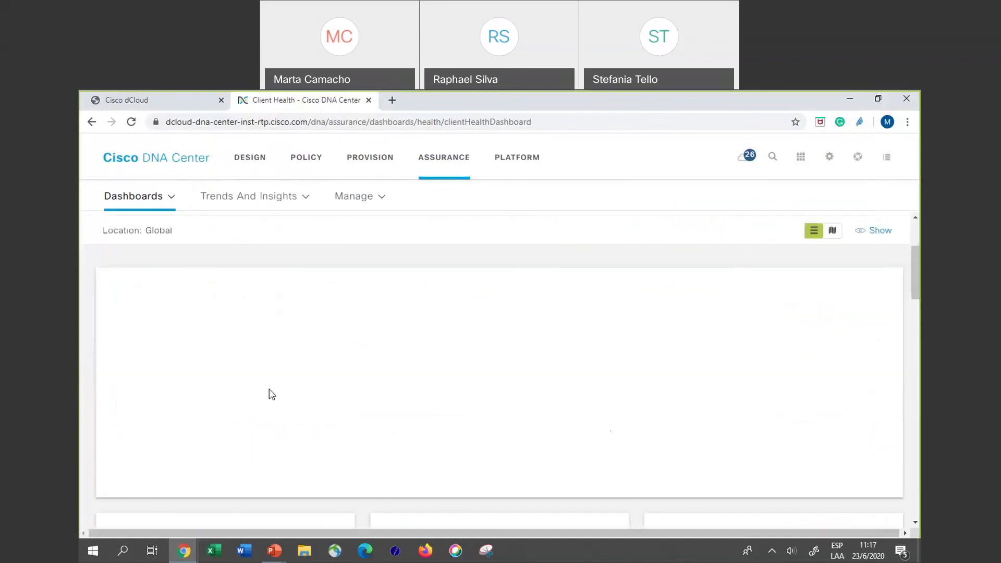
pyautogui.scroll(-5, 271, 395)
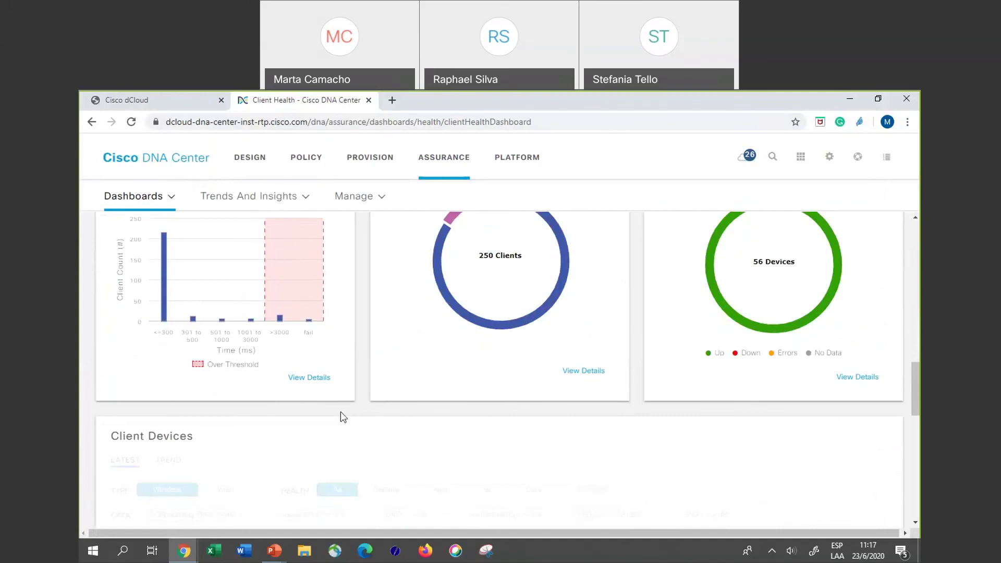
# Examine the Client Count per Band and Client Data Rate charts and the wireless Client Devices table.
pyautogui.moveTo(913, 398); pyautogui.dragTo(914, 399)
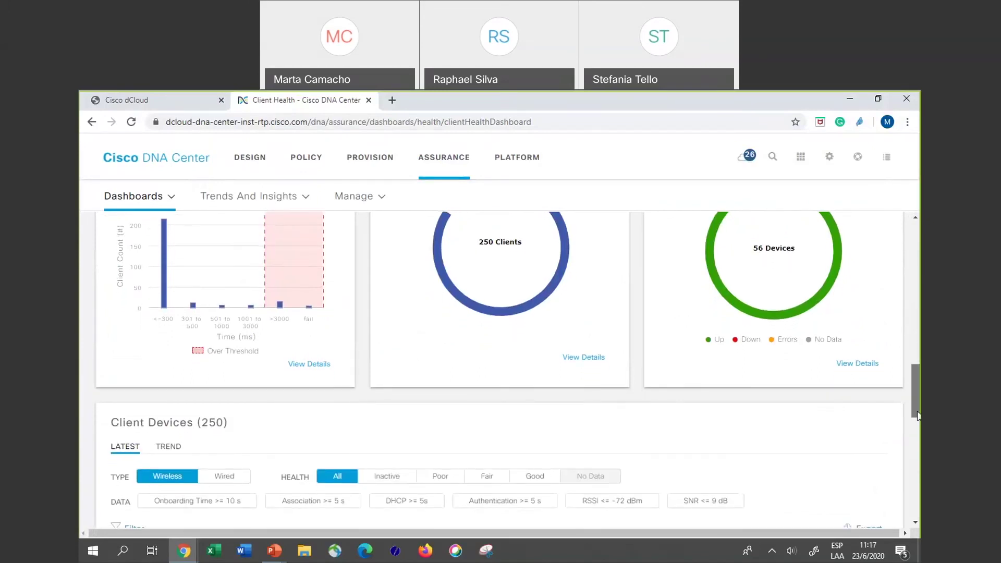
pyautogui.click(917, 478)
pyautogui.scroll(-4, 500, 334)
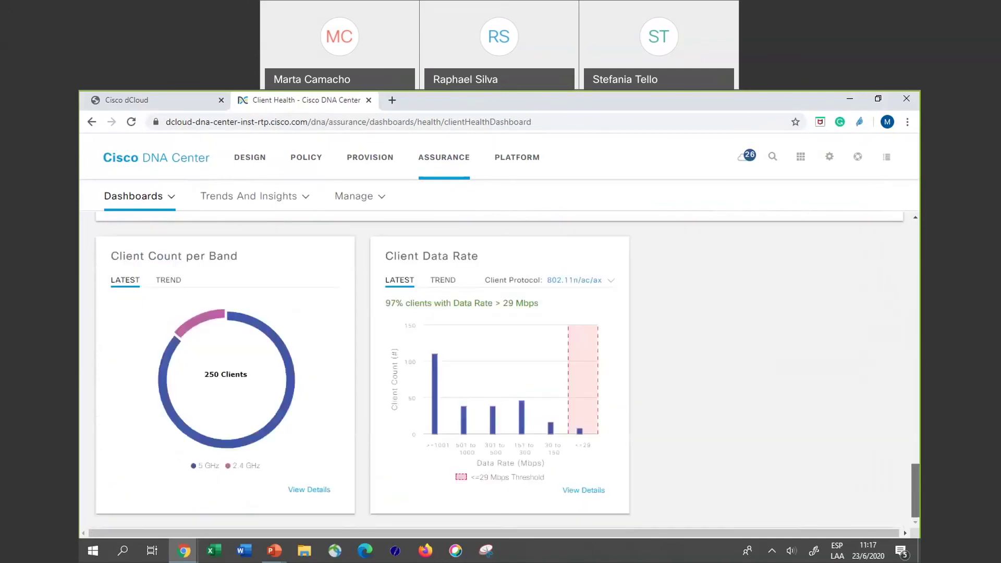
pyautogui.scroll(10, 499, 365)
pyautogui.scroll(-10, 499, 365)
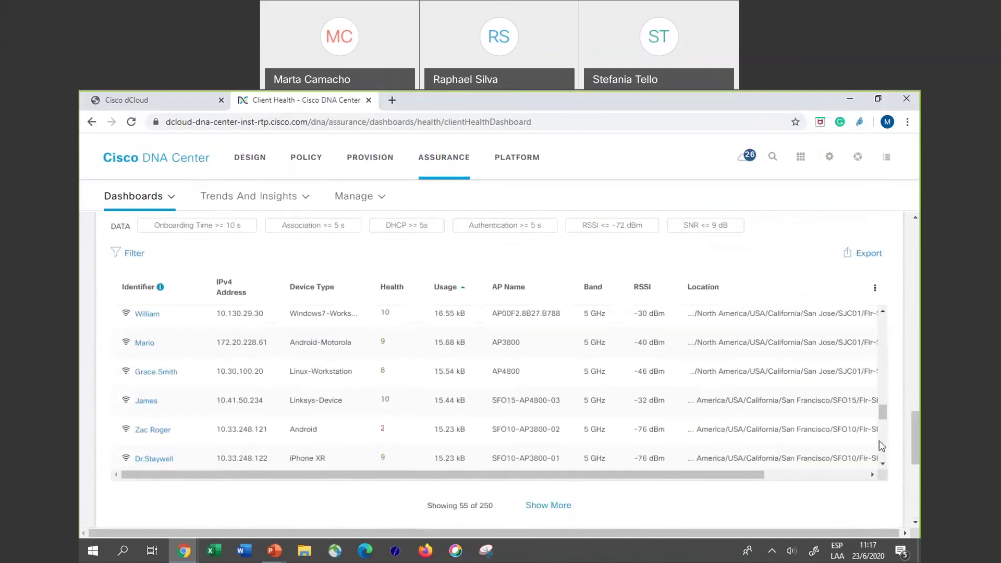
# Show Client 360 for the client at 10.130.29.30, review its onboarding, and open the setup for a new path trace.
pyautogui.click(153, 316)
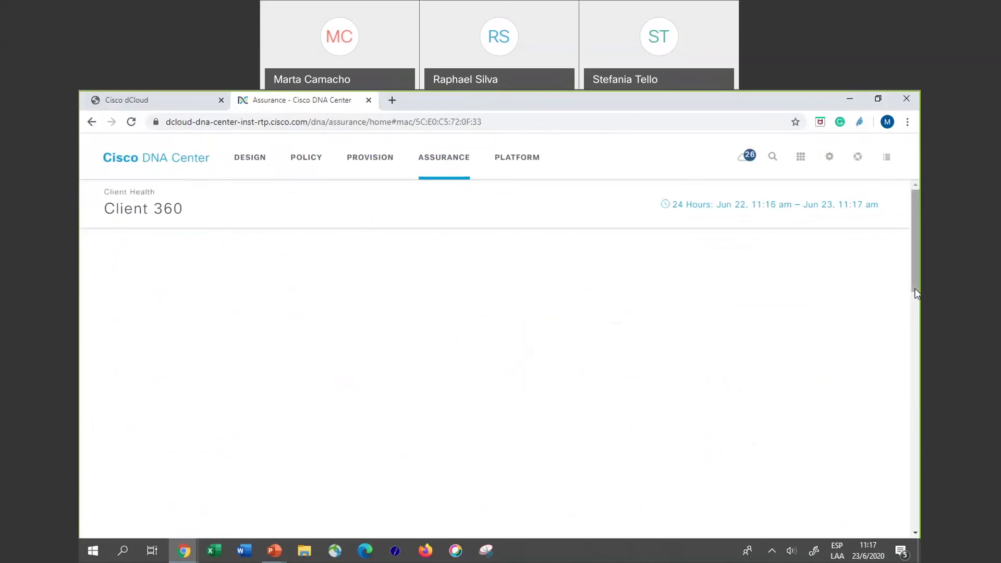
pyautogui.scroll(-5, 914, 339)
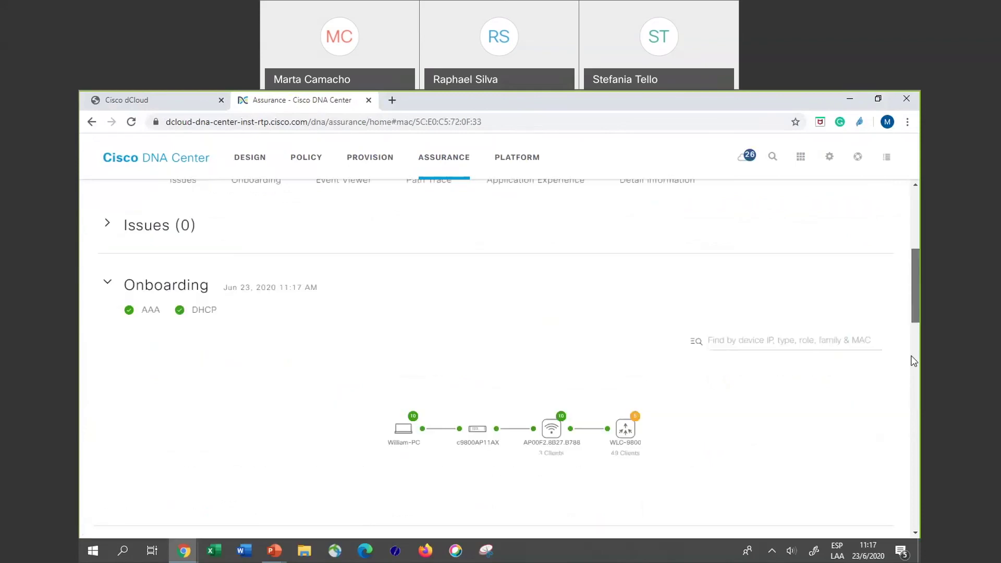
pyautogui.scroll(-15, 914, 361)
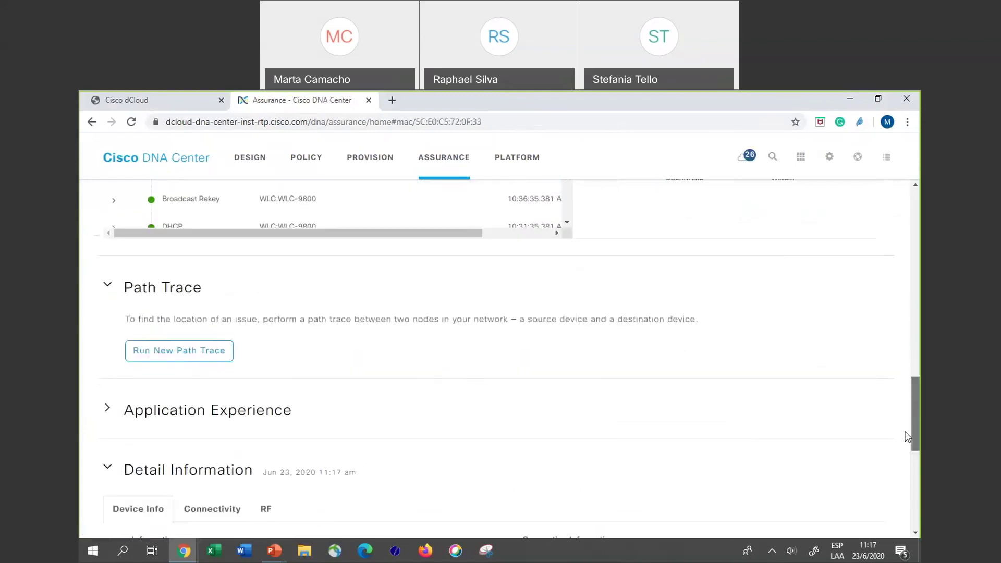
pyautogui.click(214, 356)
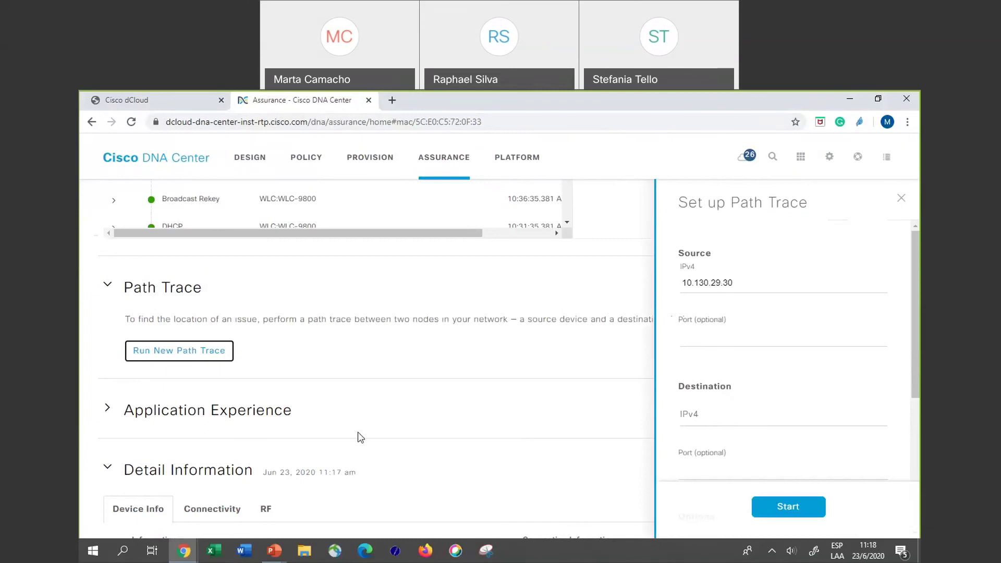
pyautogui.click(331, 366)
# Reload the Client 360 page and examine the client's events in the Event Viewer.
pyautogui.click(131, 121)
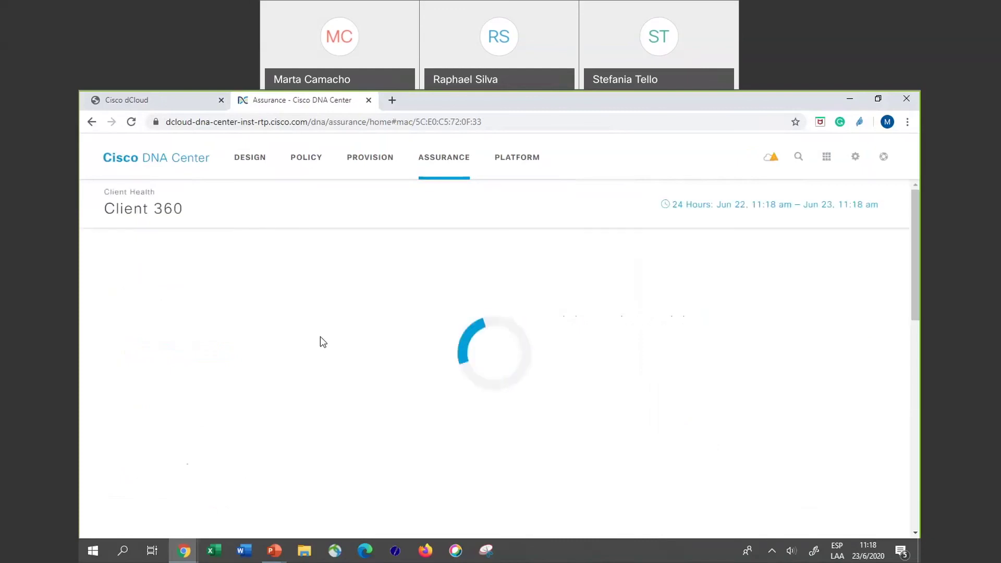
pyautogui.scroll(-10, 322, 342)
pyautogui.scroll(-12, 322, 342)
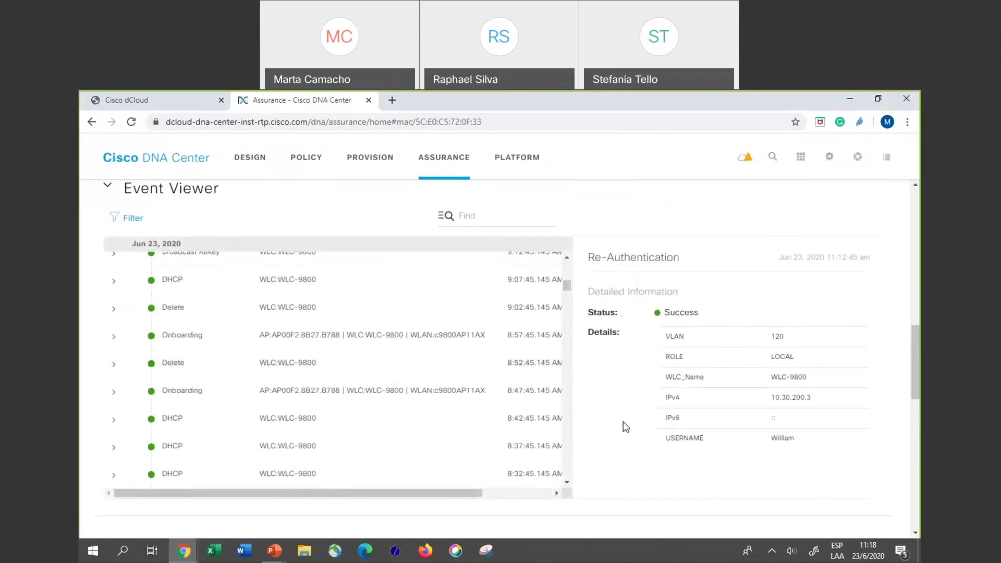
# Run a new path trace from the client at 10.130.29.30 to destination 10.41.54.172.
pyautogui.scroll(-8, 625, 427)
pyautogui.scroll(3, 623, 424)
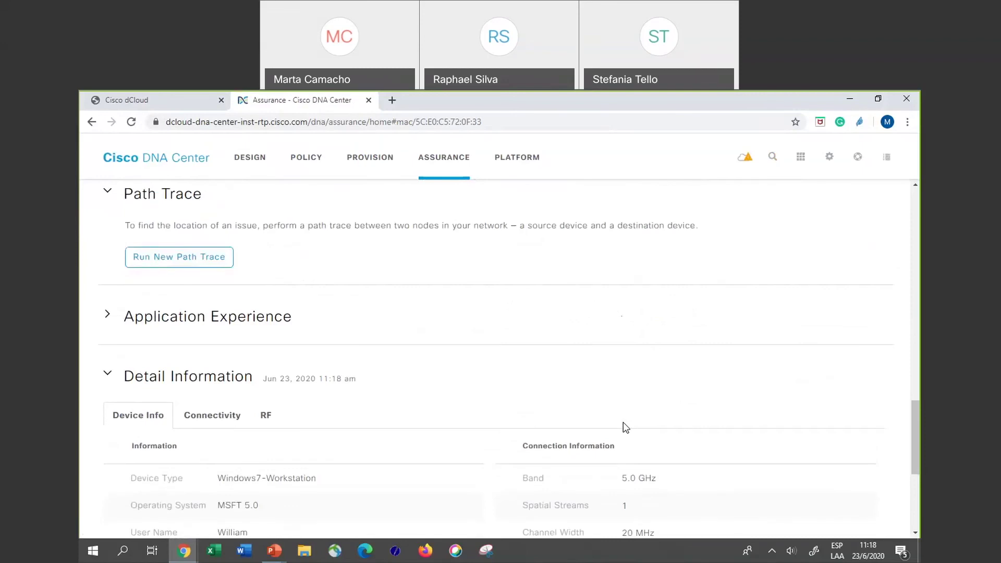
pyautogui.click(172, 328)
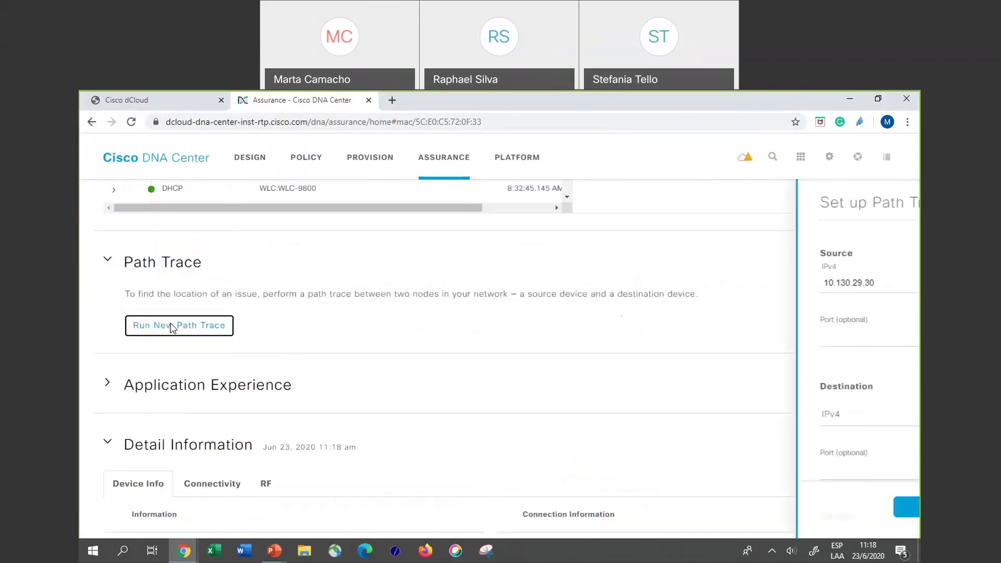
pyautogui.click(698, 416)
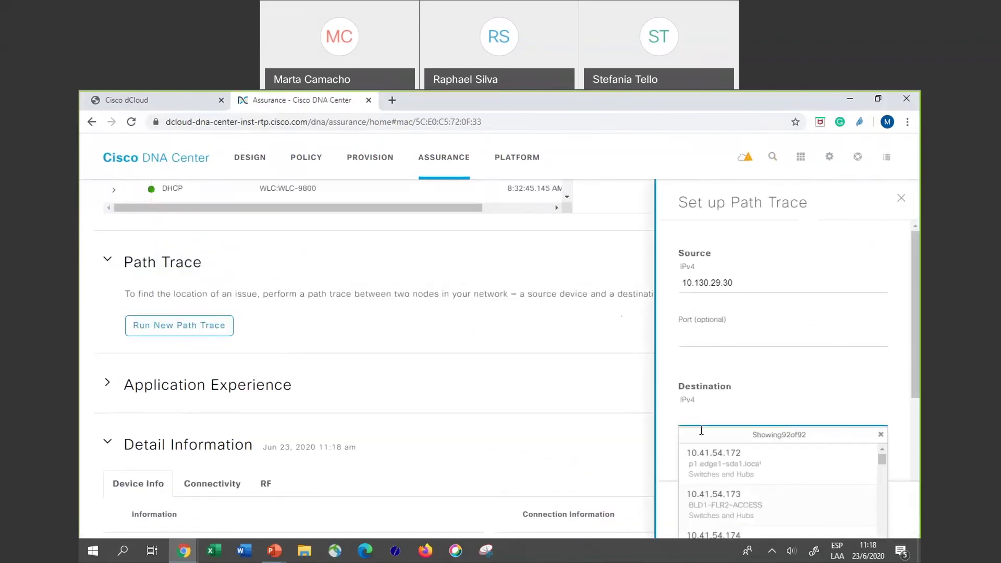
pyautogui.click(746, 459)
pyautogui.click(787, 509)
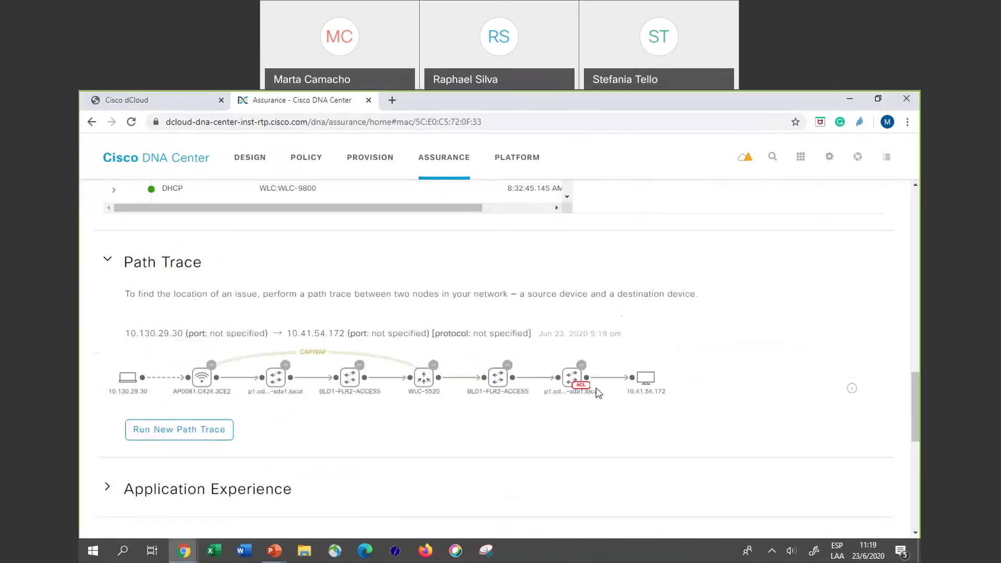
# Examine the egress ACL details and matching ACE rule of the ACL-flagged switch p1.edge1-sda1.local in the path trace, and close its details.
pyautogui.moveTo(583, 391)
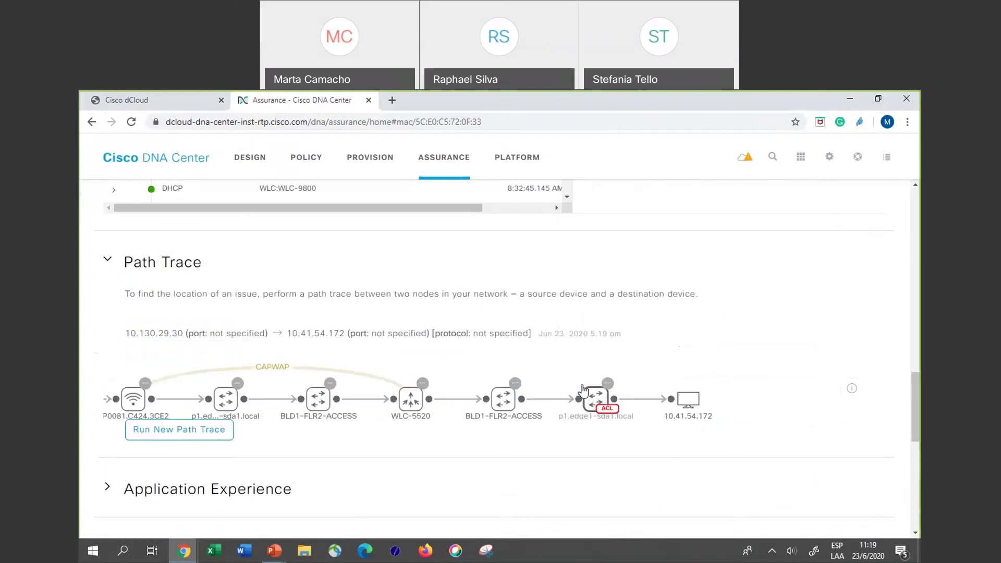
pyautogui.scroll(1, 740, 333)
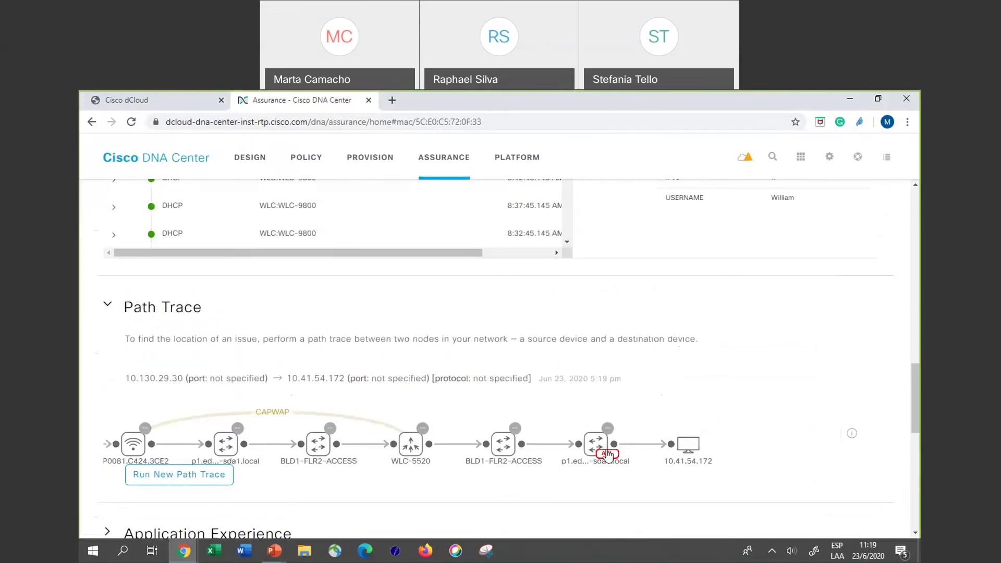
pyautogui.moveTo(609, 457)
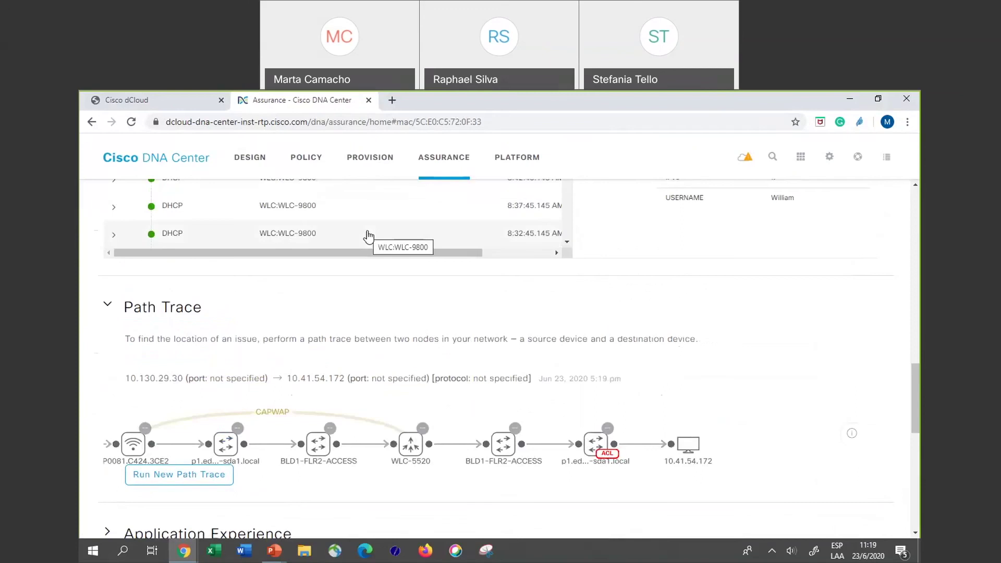
pyautogui.click(608, 458)
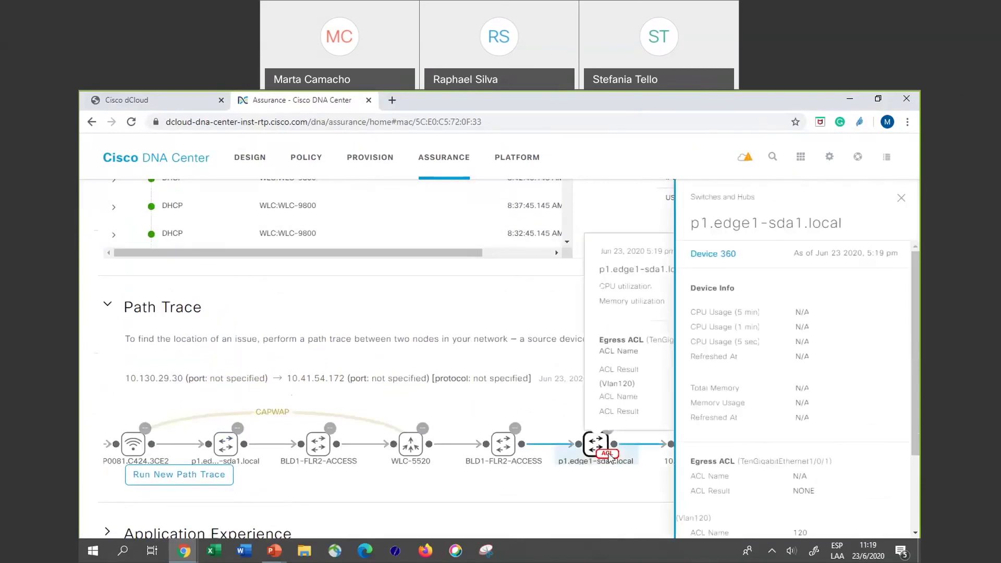
pyautogui.click(901, 198)
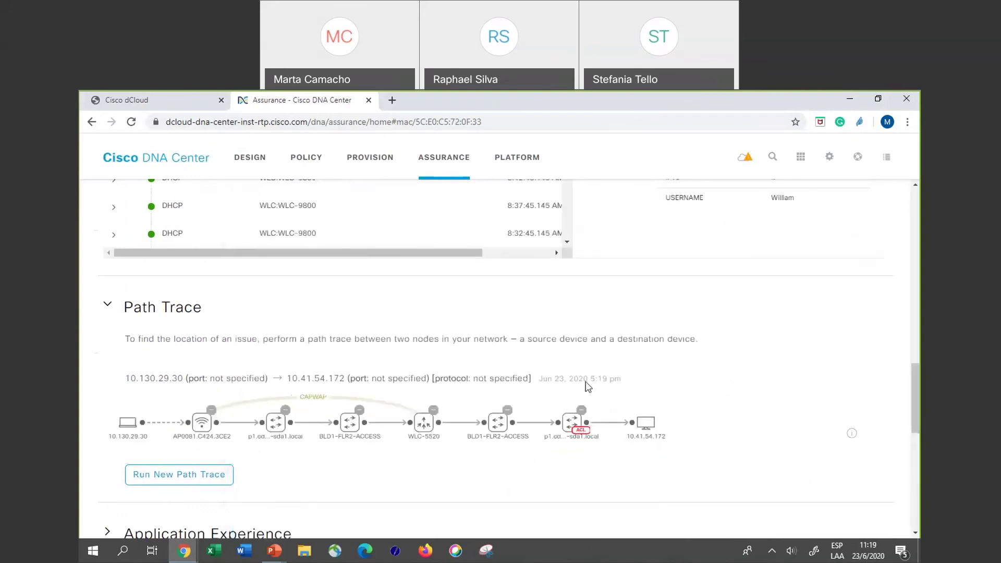
pyautogui.moveTo(583, 431)
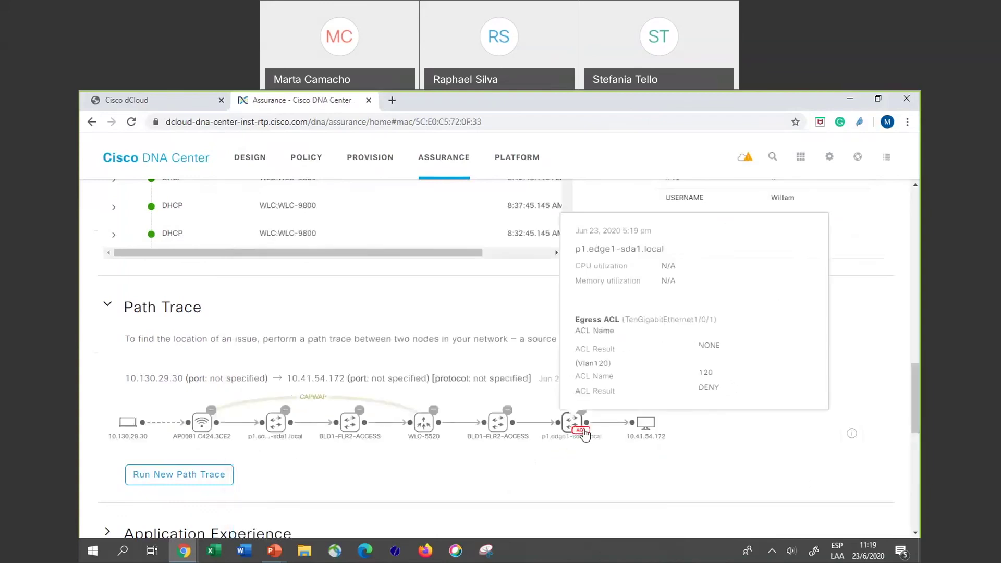
pyautogui.click(584, 433)
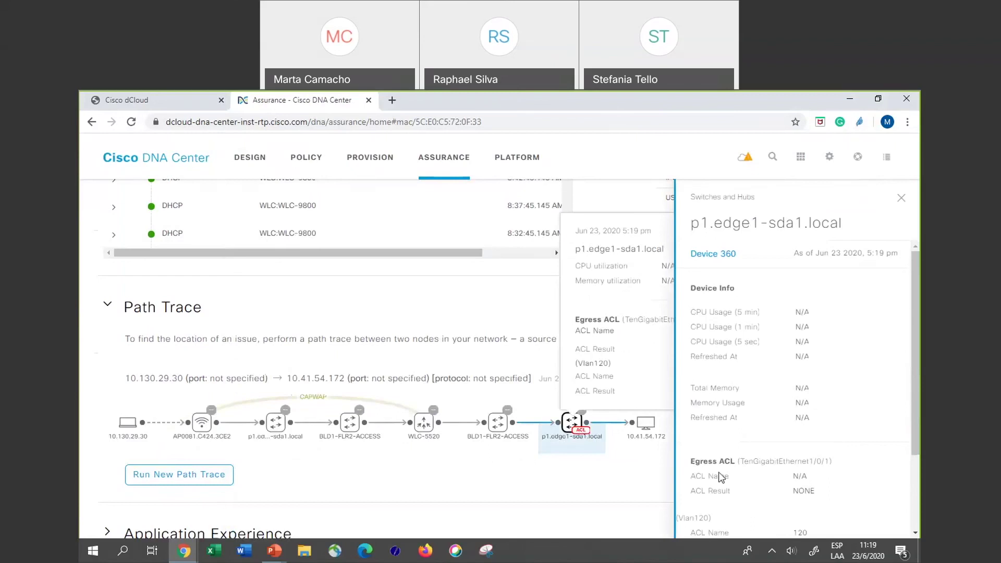
pyautogui.scroll(-2, 722, 477)
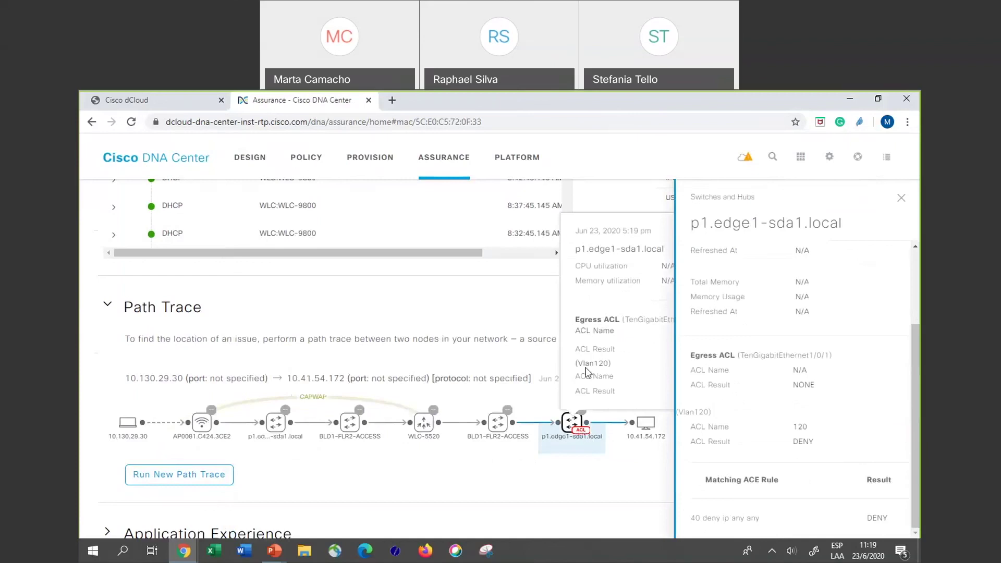
pyautogui.click(463, 308)
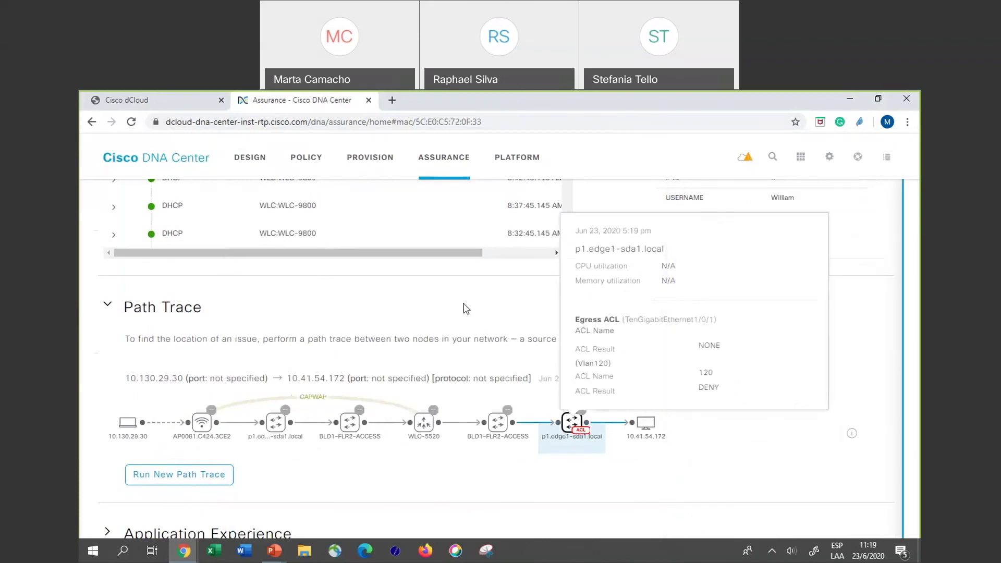